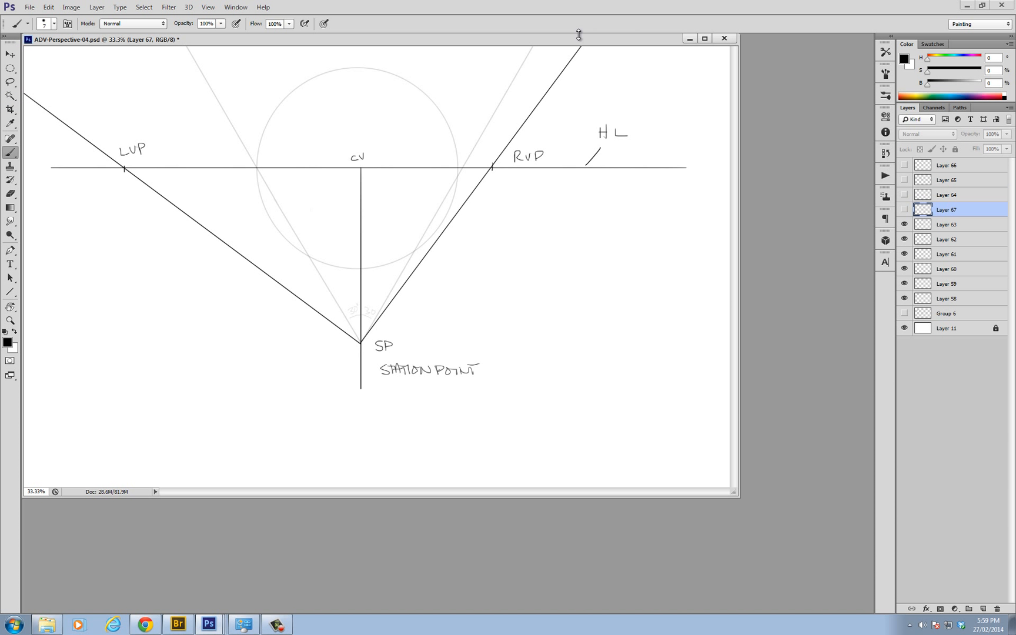
Examine the perspective diagram's horizon line, left and right vanishing points, centre of vision and station point
left_click_drag(580, 36, 651, 75)
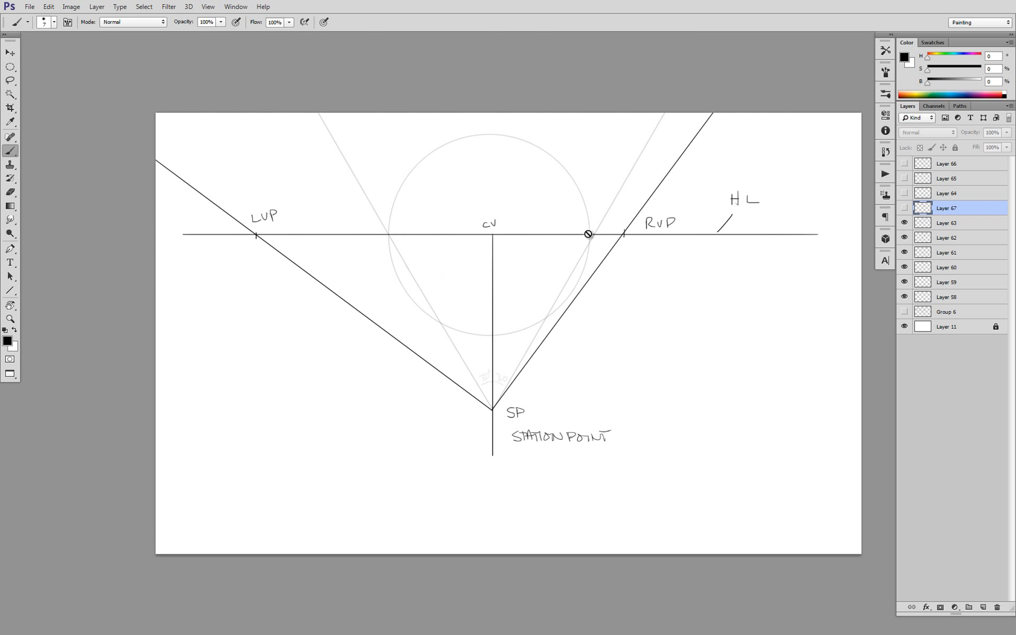
left_click(539, 259, "ctrl")
left_click_drag(592, 256, 544, 282)
left_click(533, 275, "alt")
left_click(499, 370, "ctrl")
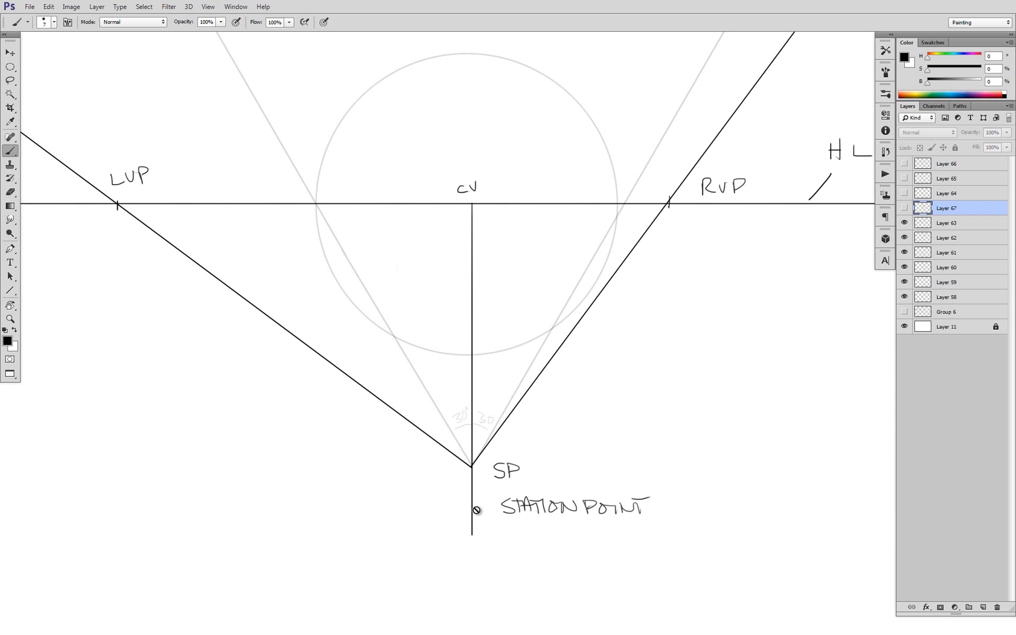
scroll(518, 247, "up", 2)
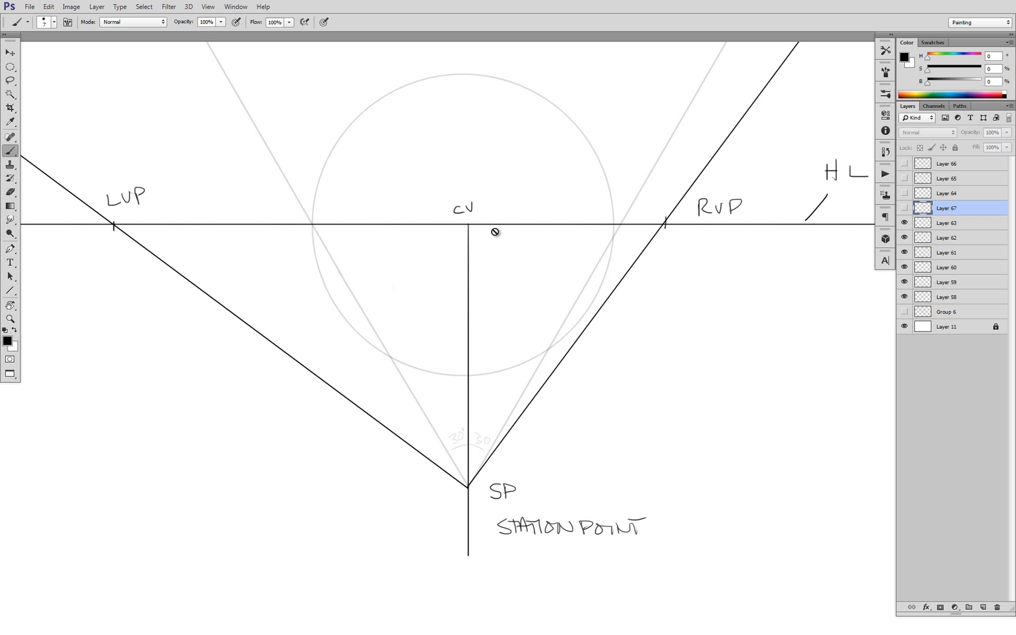
left_click_drag(601, 272, 577, 287)
left_click(578, 286, "alt")
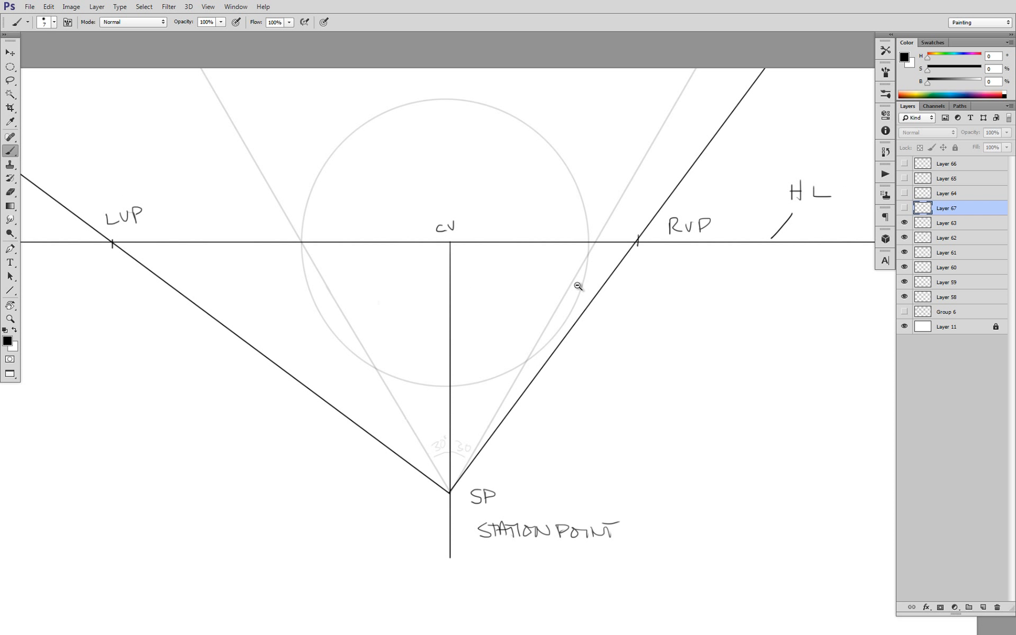
left_click(578, 286, "alt")
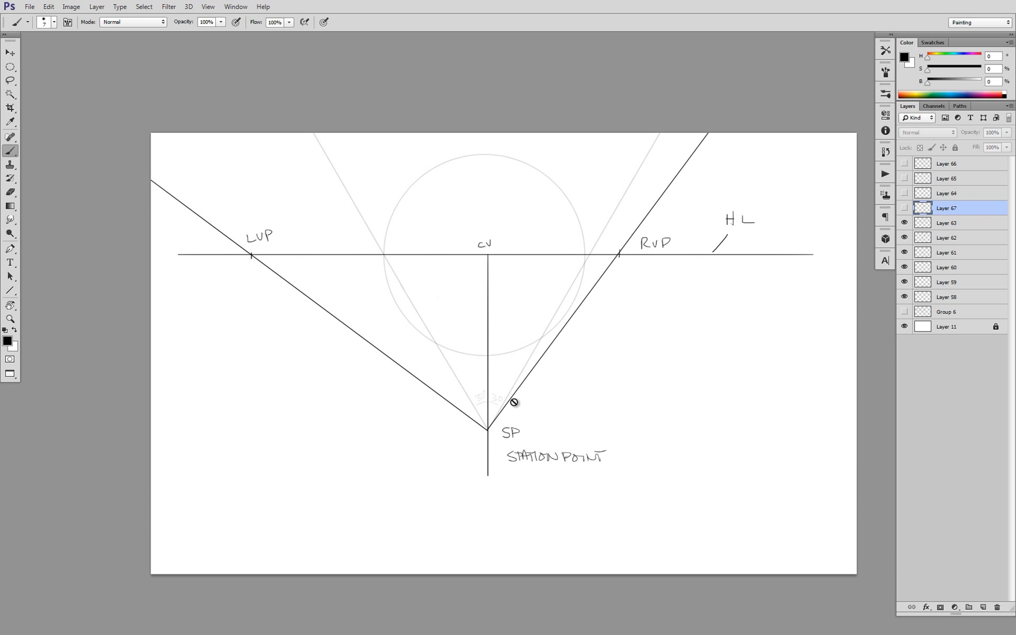
scroll(483, 268, "up", 1)
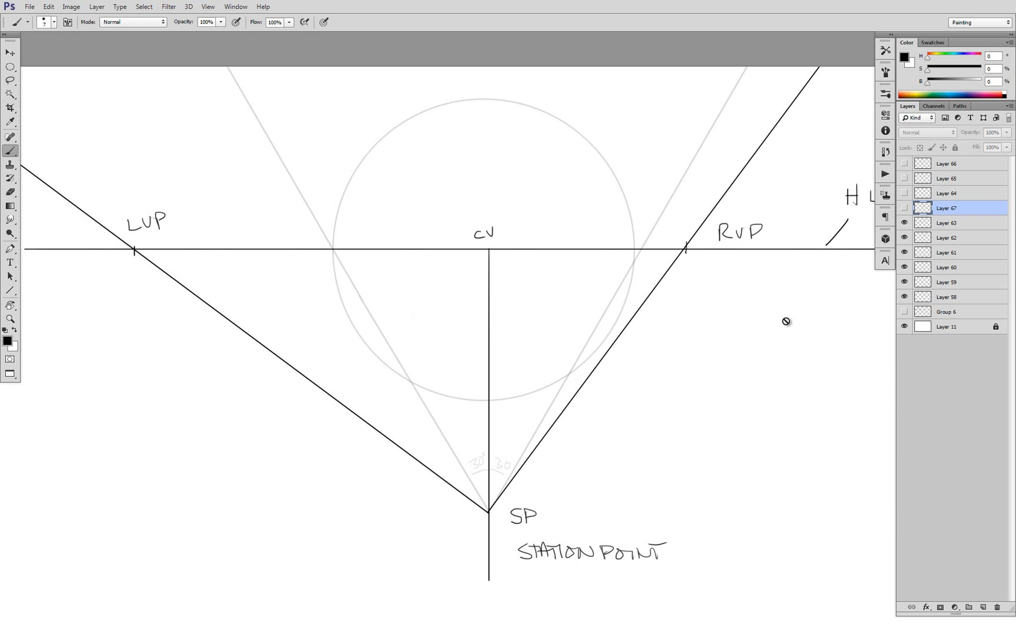
scroll(721, 315, "down", 1)
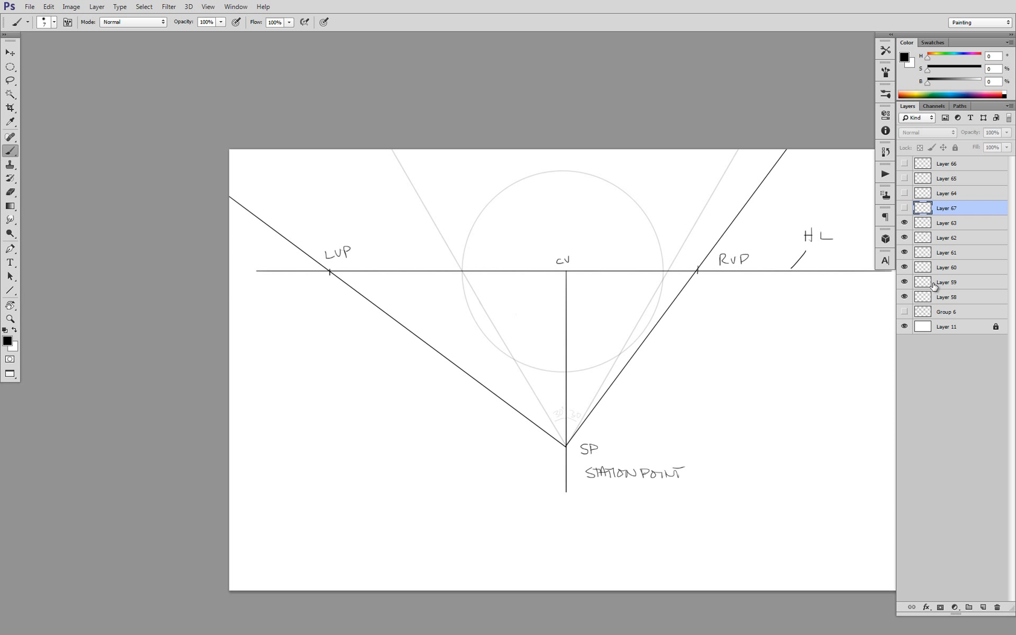
Hide Layers 58, 60 and 62, which hold the construction guides and station point, keeping the horizon line on Layer 59 visible
left_click(905, 282)
left_click(904, 268)
left_click(906, 238)
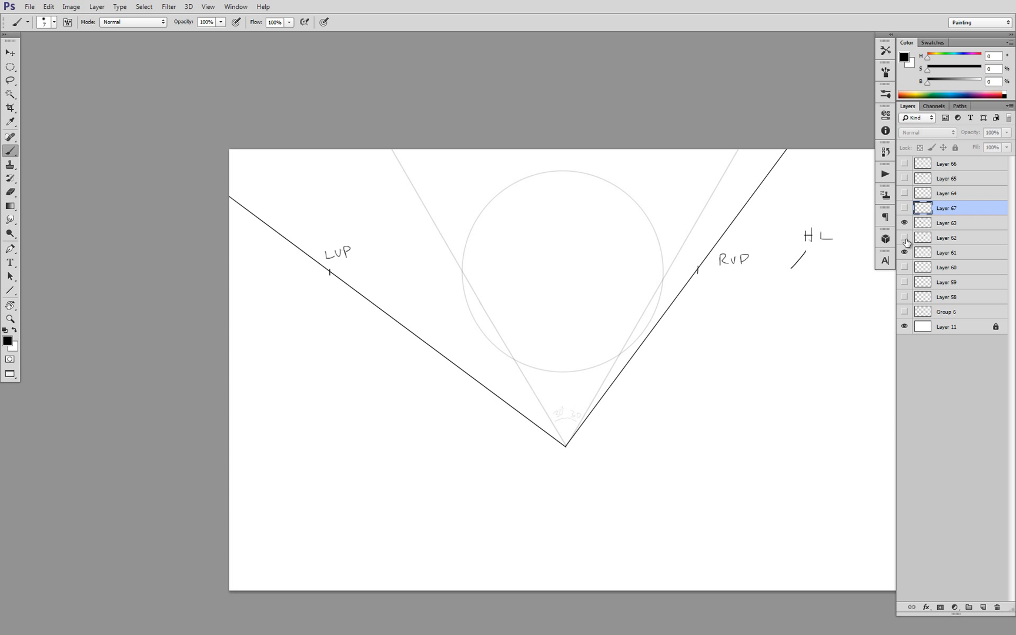
left_click(905, 268)
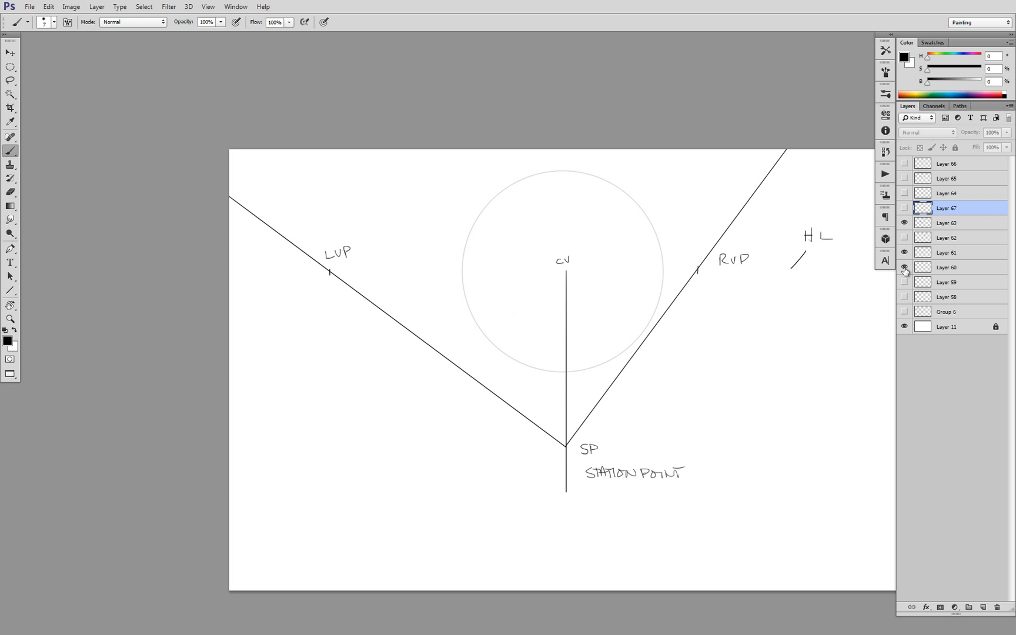
left_click(904, 283)
left_click(905, 268)
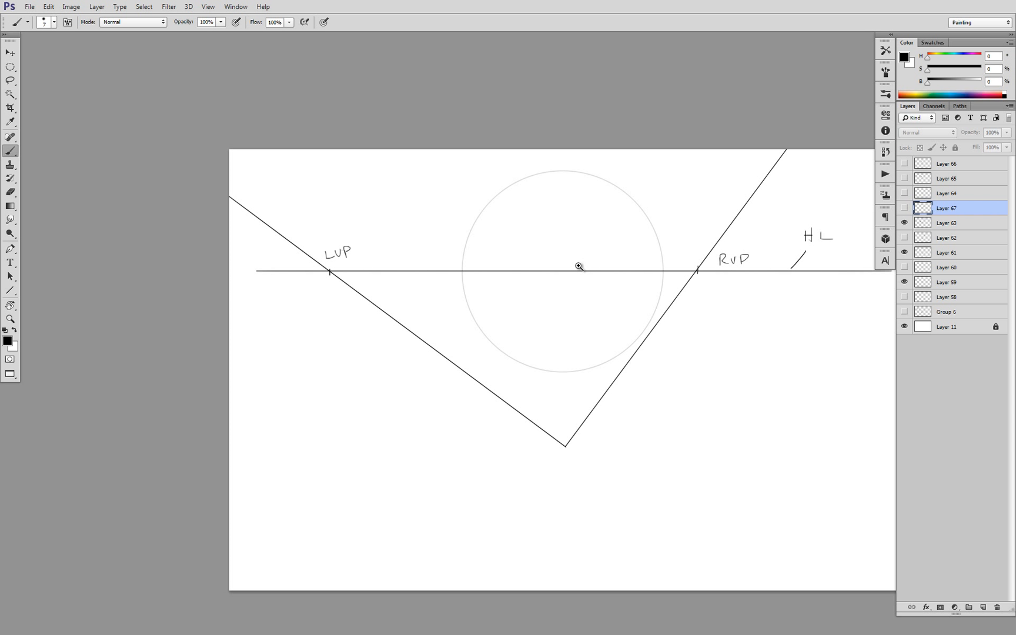
scroll(576, 267, "up", 1)
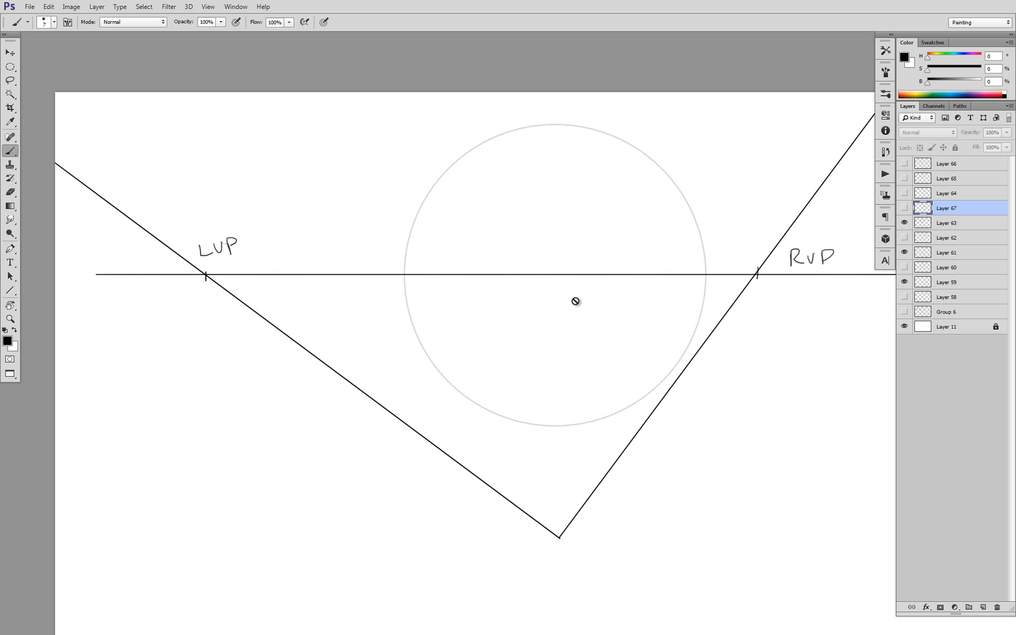
key("m")
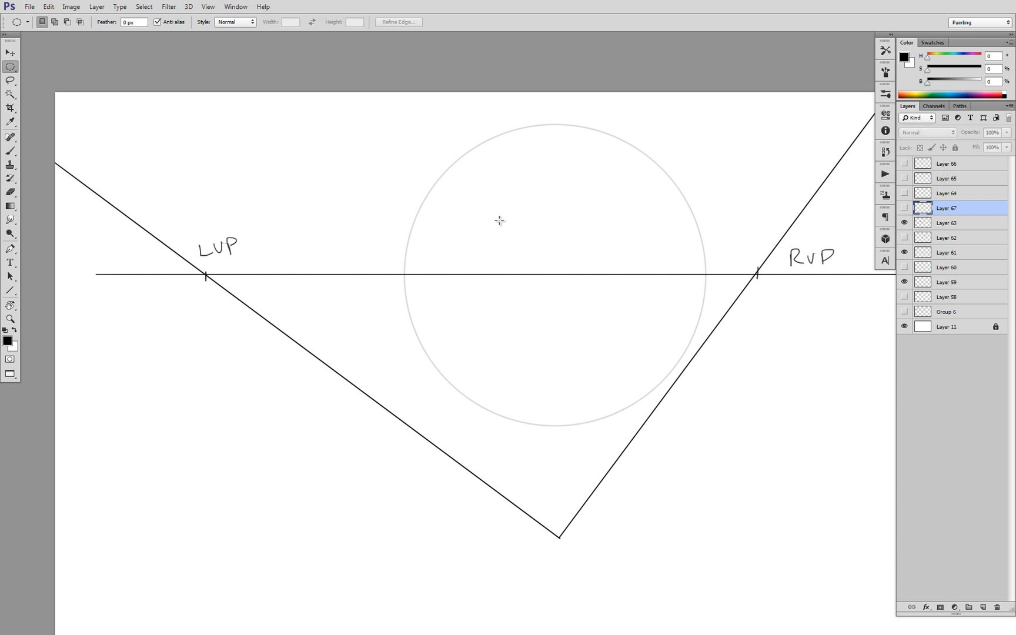
mouse_move(448, 212)
left_mouse_down()
mouse_move(517, 288)
mouse_move(588, 325)
left_mouse_up()
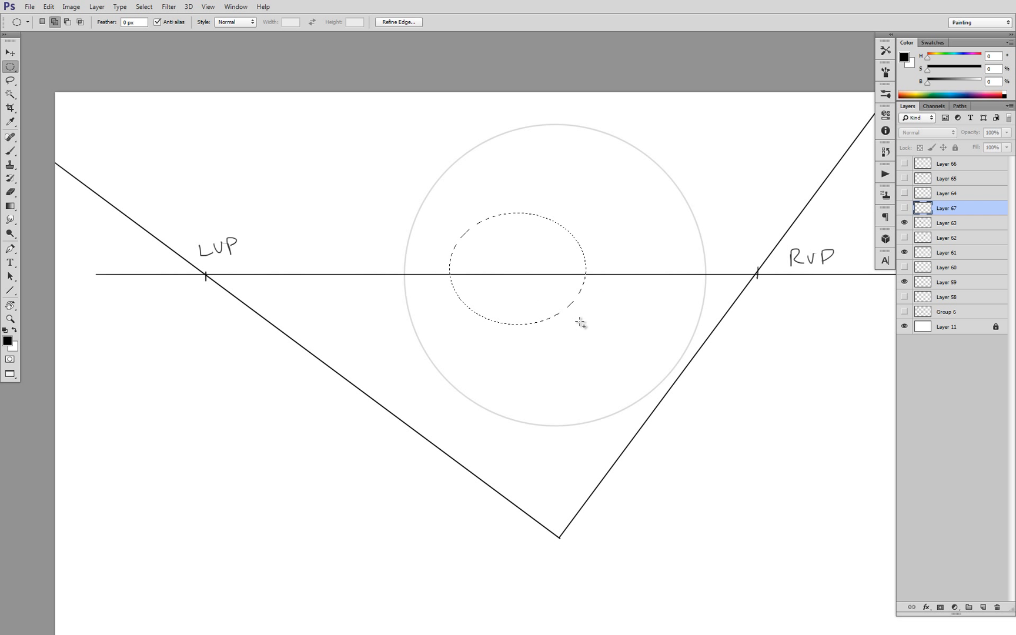
key("shift+m")
key("ctrl+d")
Make a rectangular selection inside the circle, spanning the horizon line, and add a new layer above Layer 67
left_click_drag(447, 224, 667, 364)
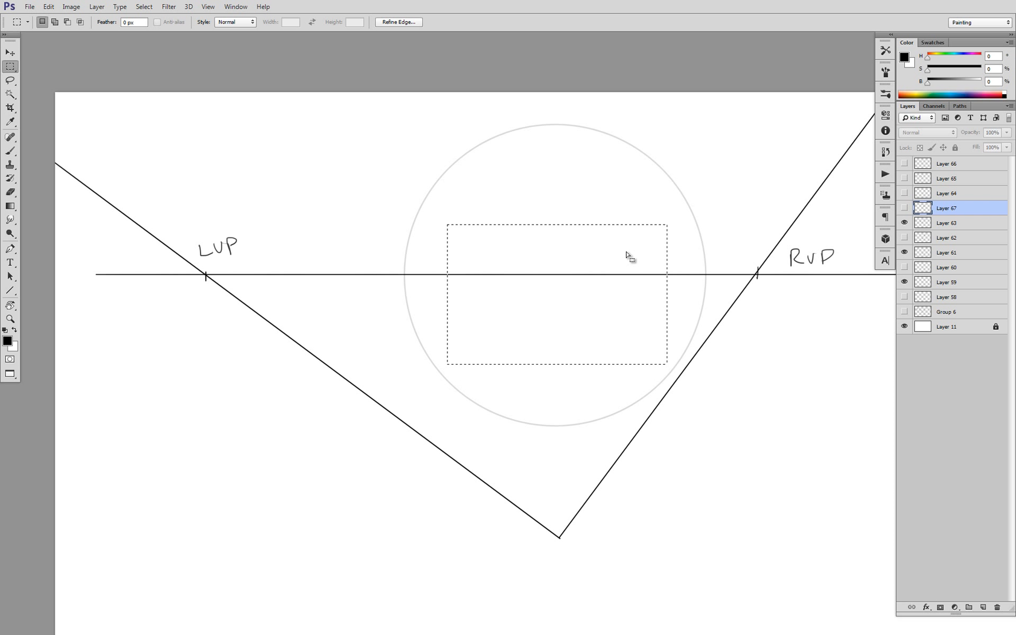
right_click(612, 266)
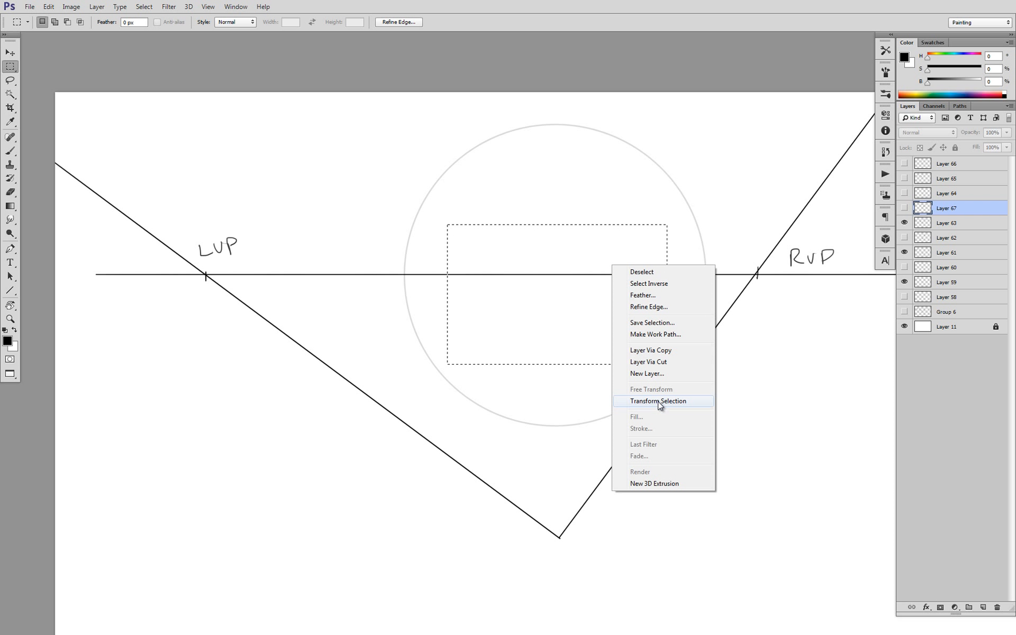
left_click(524, 315)
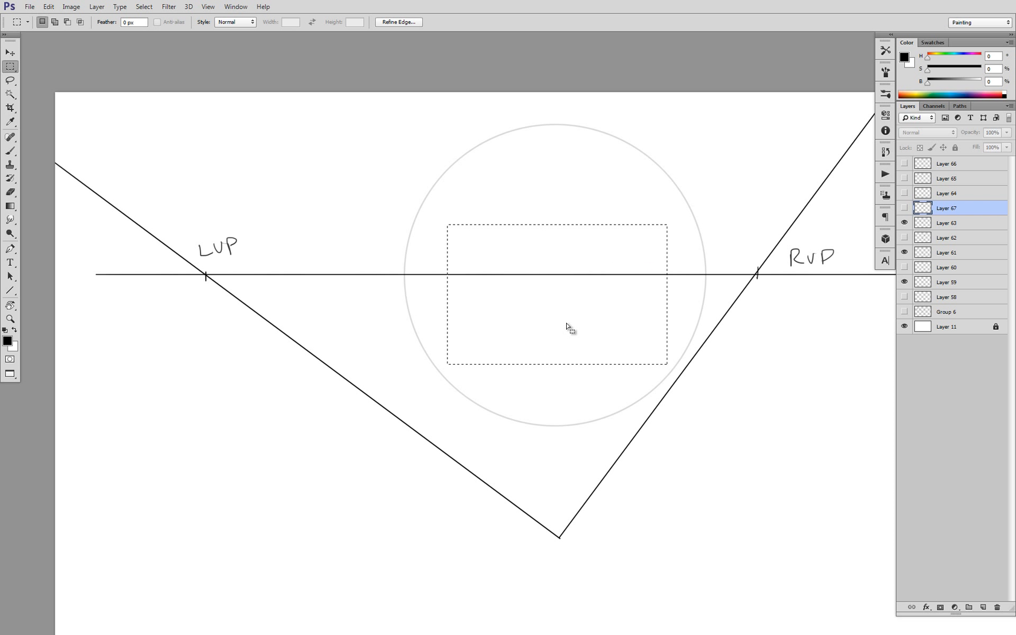
key("ctrl+shift+alt+n")
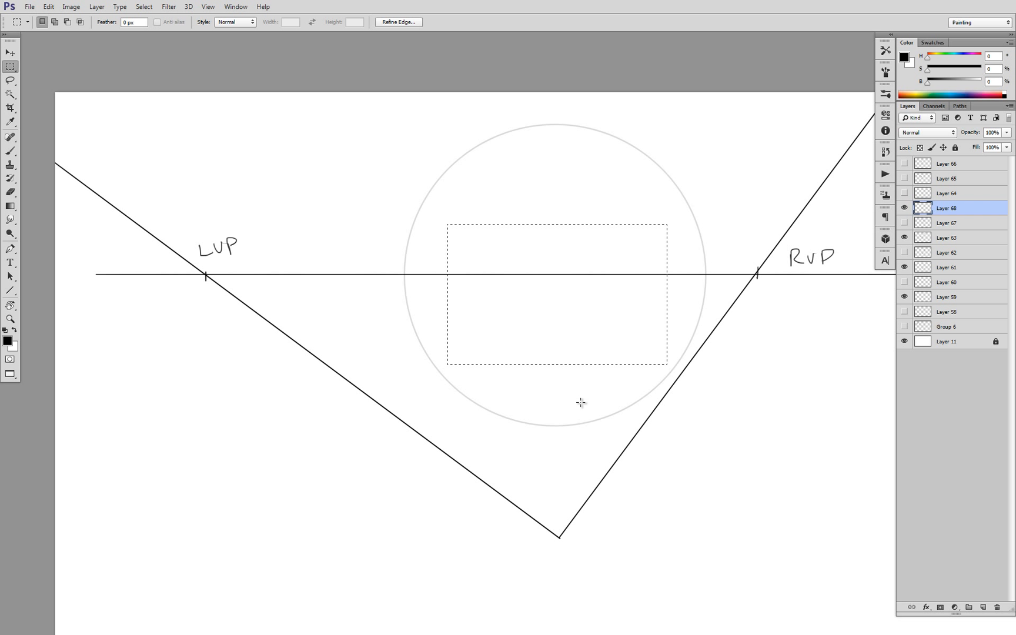
Stroke the rectangular selection with a 5 px black centred outline, deselect it and return to the Brush tool
right_click(568, 349)
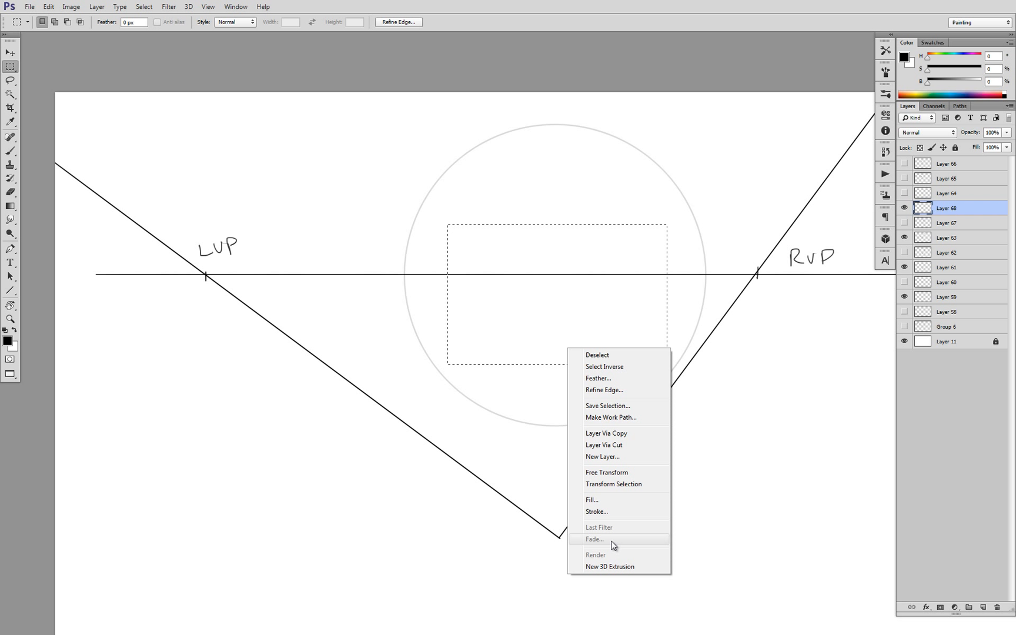
left_click(606, 512)
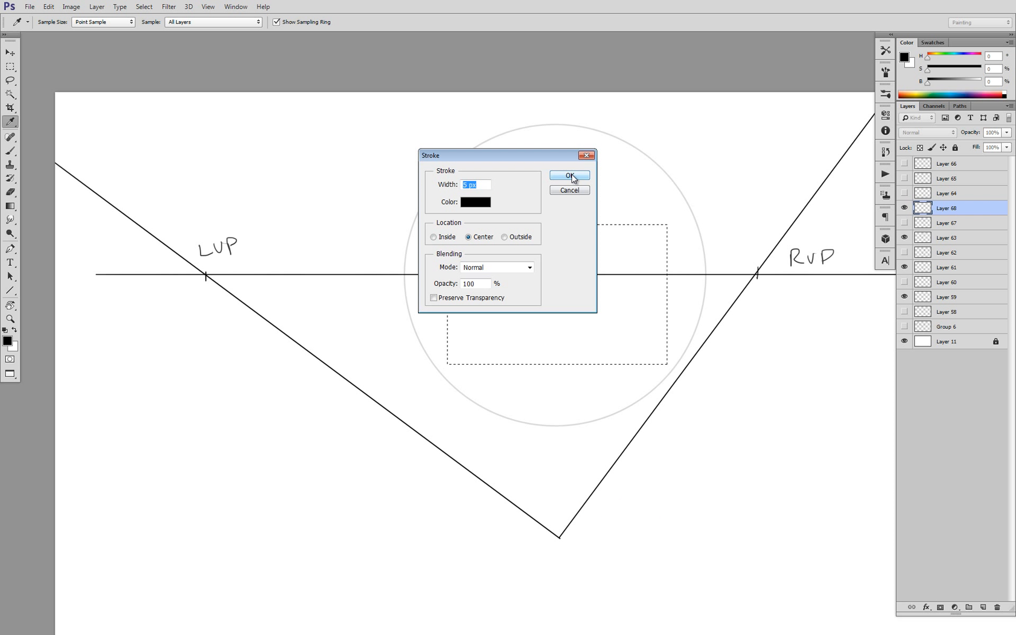
left_click(572, 177)
key("ctrl+d")
key("b")
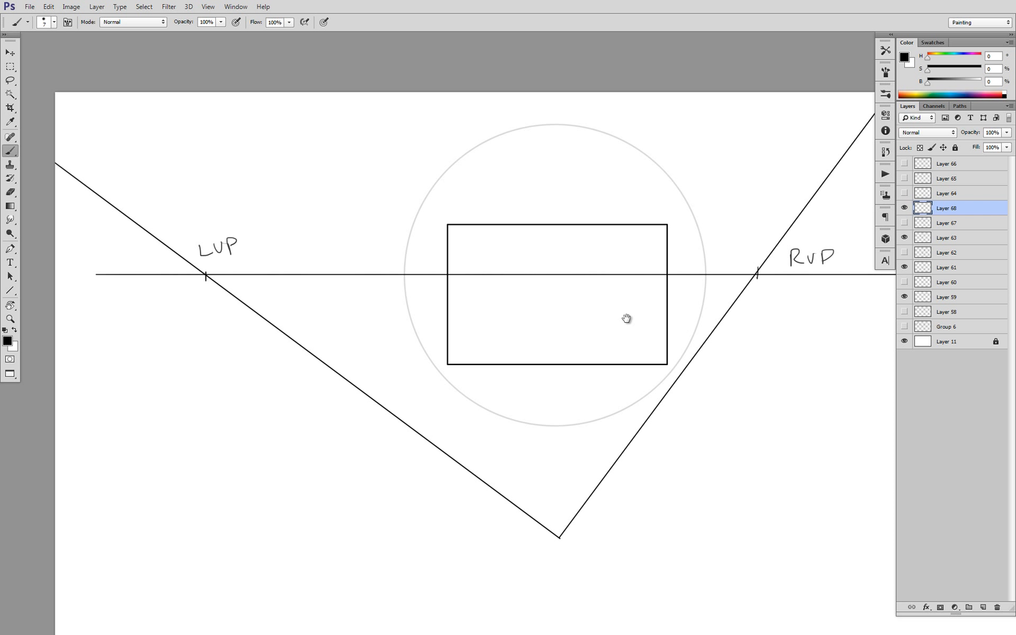
Hide Layer 61 with the vanishing point lines and add a new layer directly above Layer 58
left_click_drag(627, 320, 536, 236)
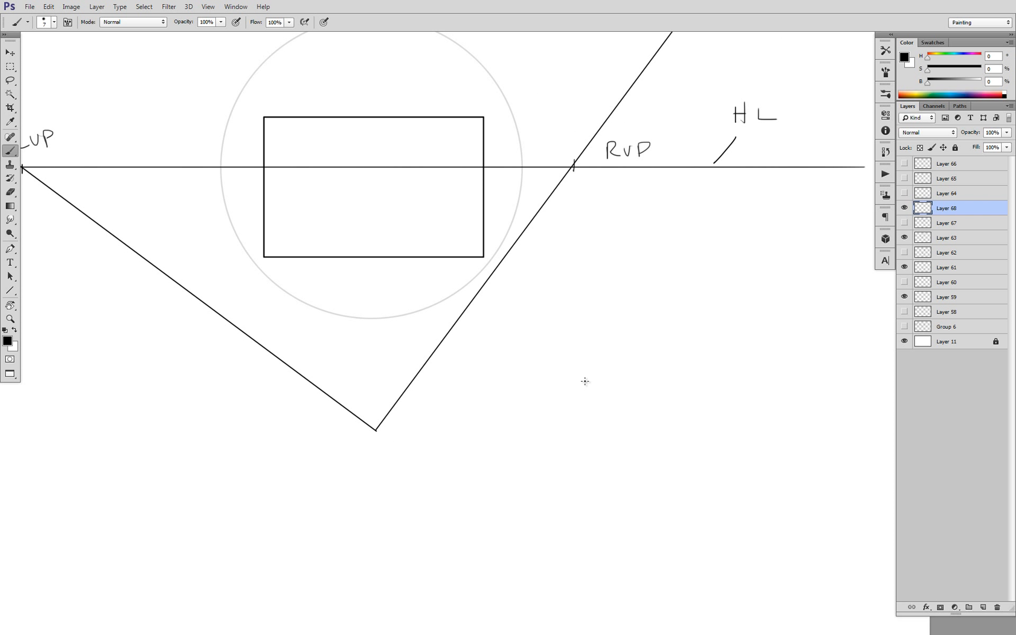
left_click_drag(614, 374, 641, 435)
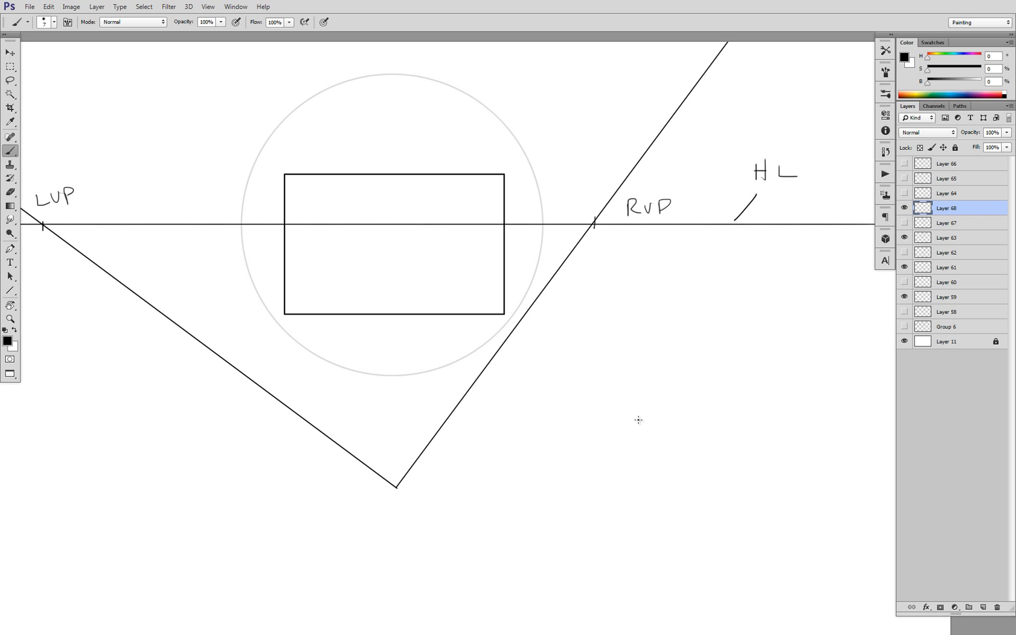
left_click(905, 267)
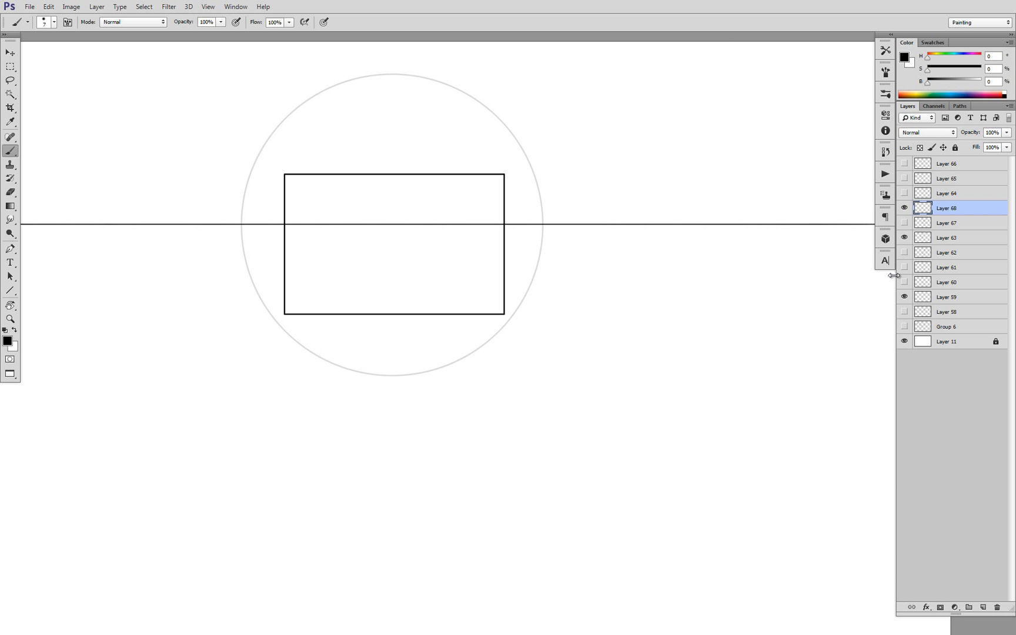
left_click(944, 298)
left_click(943, 313)
key("ctrl+shift+alt+n")
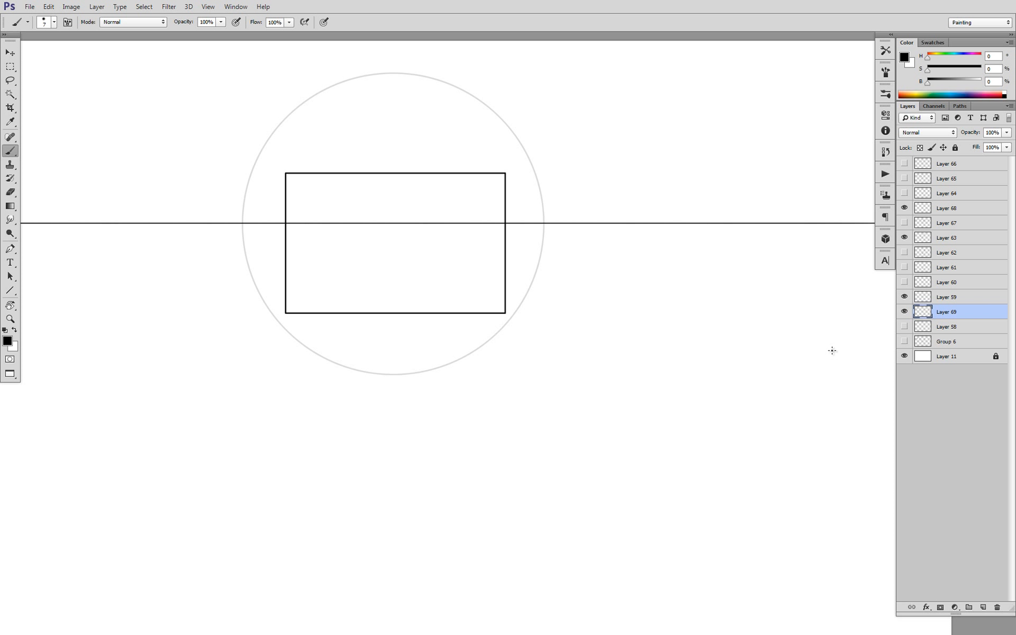
scroll(601, 320, "down", 1)
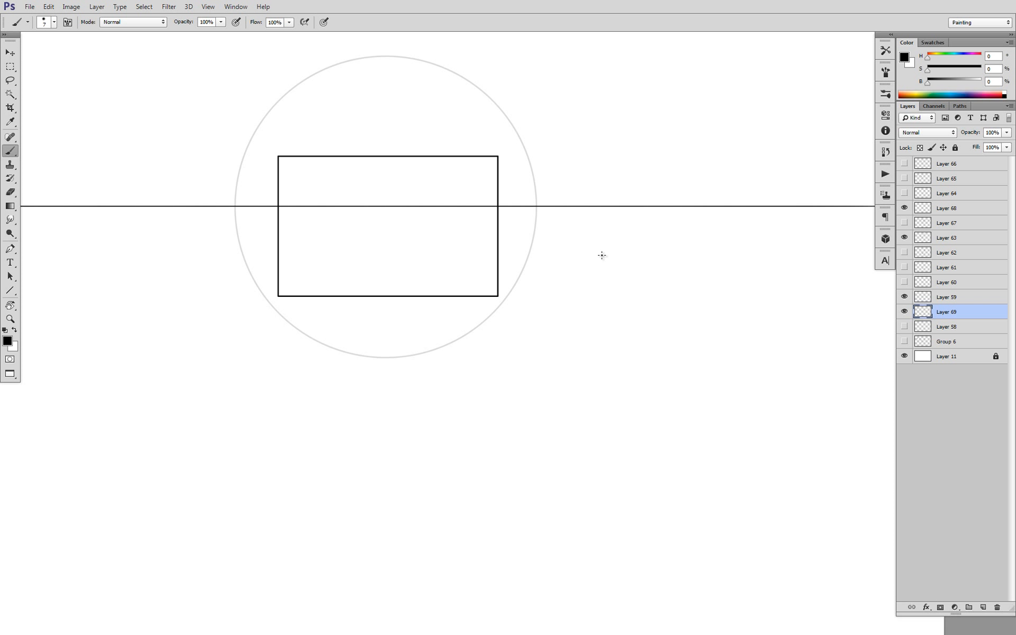
scroll(592, 349, "down", 2)
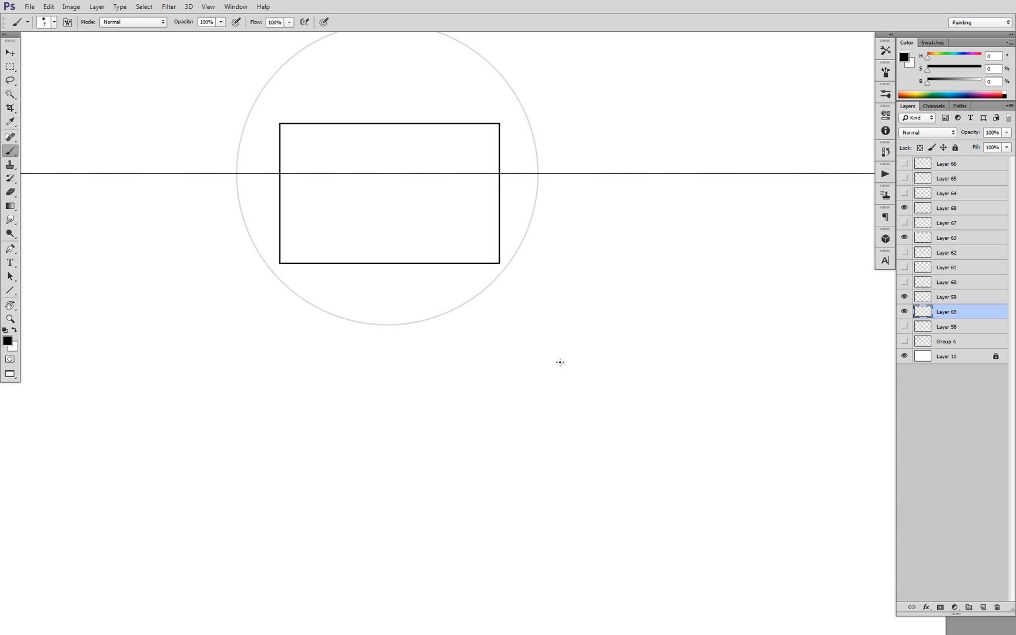
left_click_drag(550, 354, 548, 420)
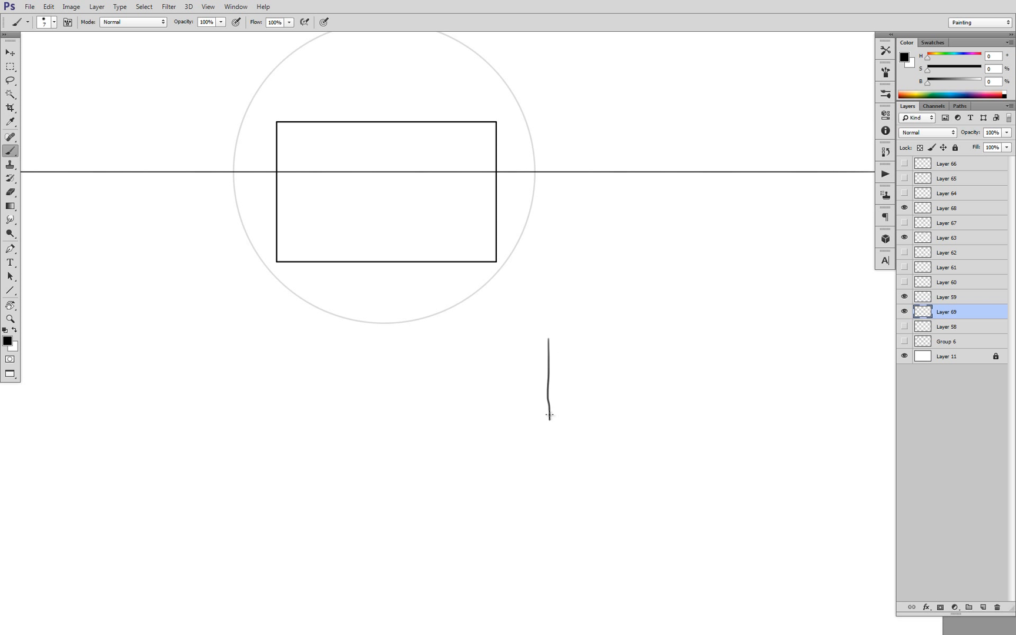
key("ctrl+z")
Brush a second rectangular frame below and to the right of the circle, on a new layer above Layer 68
left_click(951, 212)
key("ctrl+shift+alt+n")
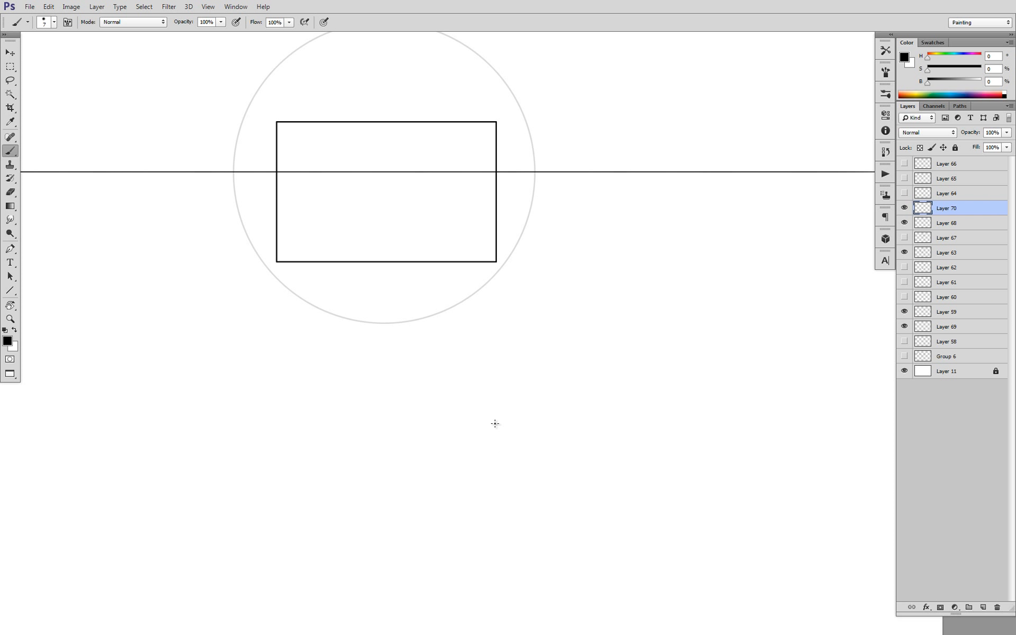
left_click_drag(500, 384, 499, 513)
mouse_move(500, 383)
left_mouse_down()
mouse_move(713, 389)
mouse_move(716, 506)
left_mouse_up()
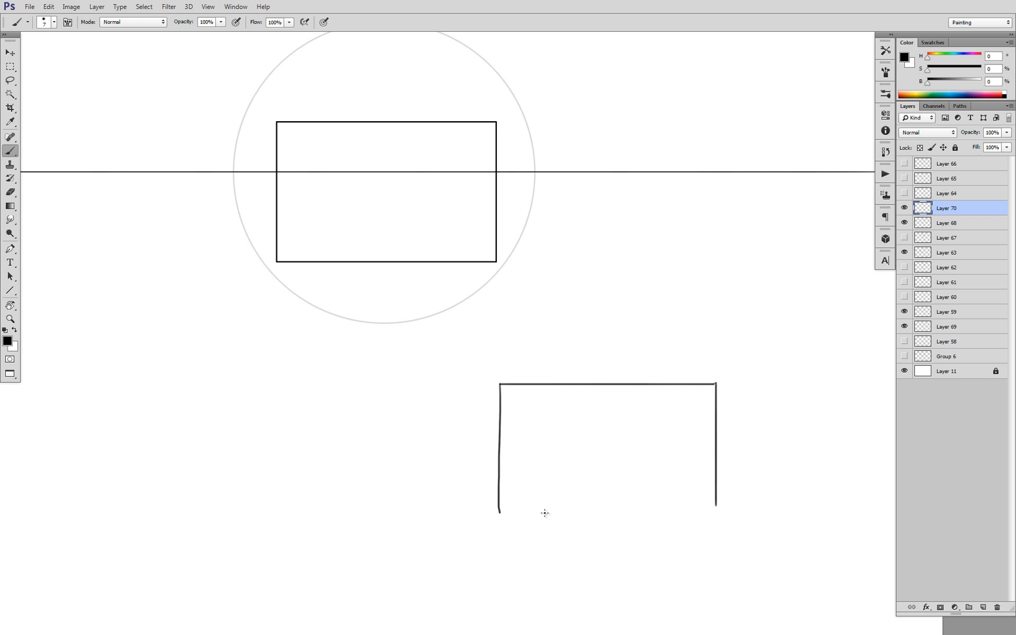
left_click_drag(504, 506, 706, 518)
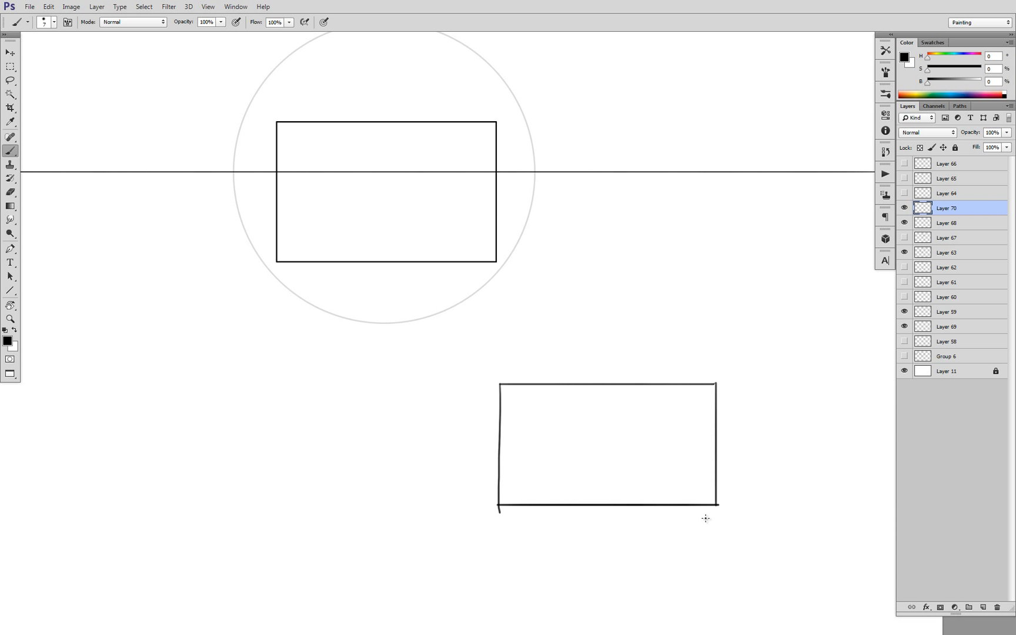
Sketch a tall tower inside the second frame, with three vertical edges spreading toward the base and short cross lines on its faces
left_click_drag(651, 386, 657, 364)
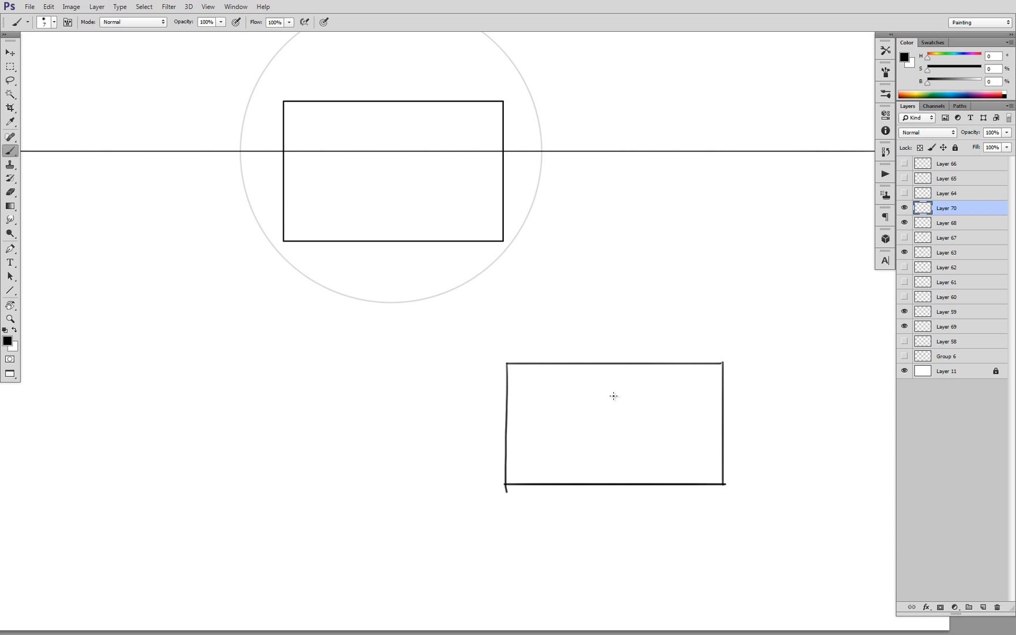
mouse_move(547, 357)
left_mouse_down()
mouse_move(565, 354)
mouse_move(582, 377)
left_mouse_up()
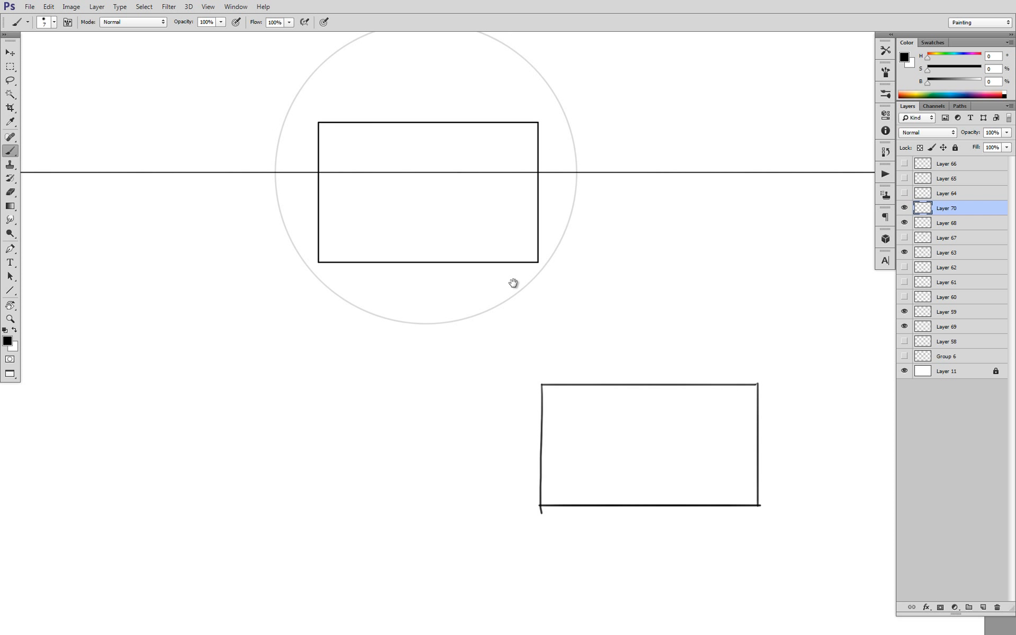
left_click_drag(533, 334, 538, 311)
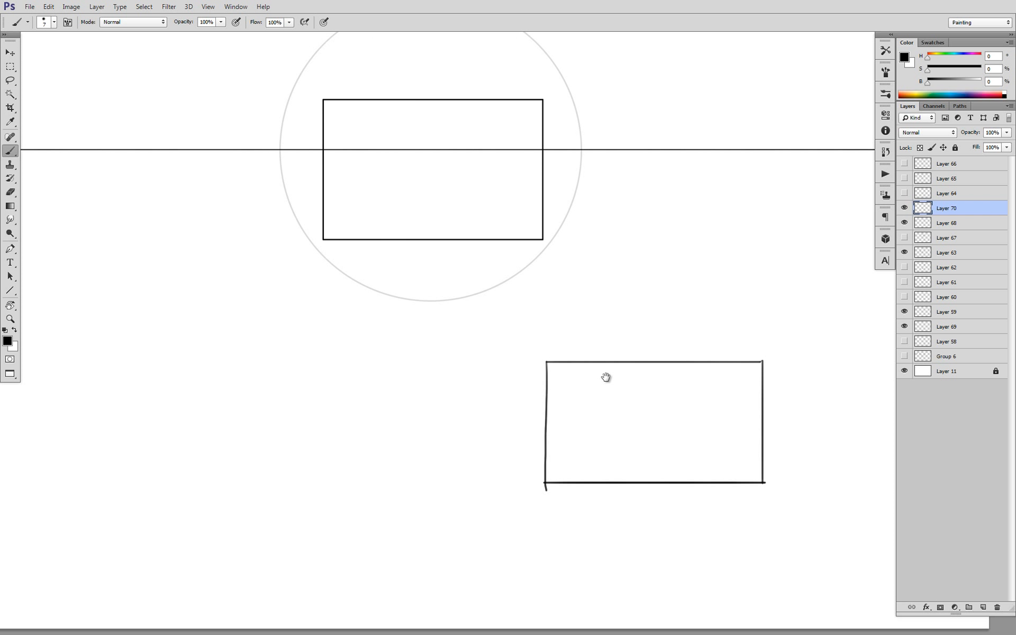
mouse_move(607, 392)
left_mouse_down()
mouse_move(575, 468)
mouse_move(629, 386)
mouse_move(647, 420)
mouse_move(643, 473)
mouse_move(616, 481)
left_mouse_up()
left_click(570, 480, "shift")
left_click(642, 478, "shift")
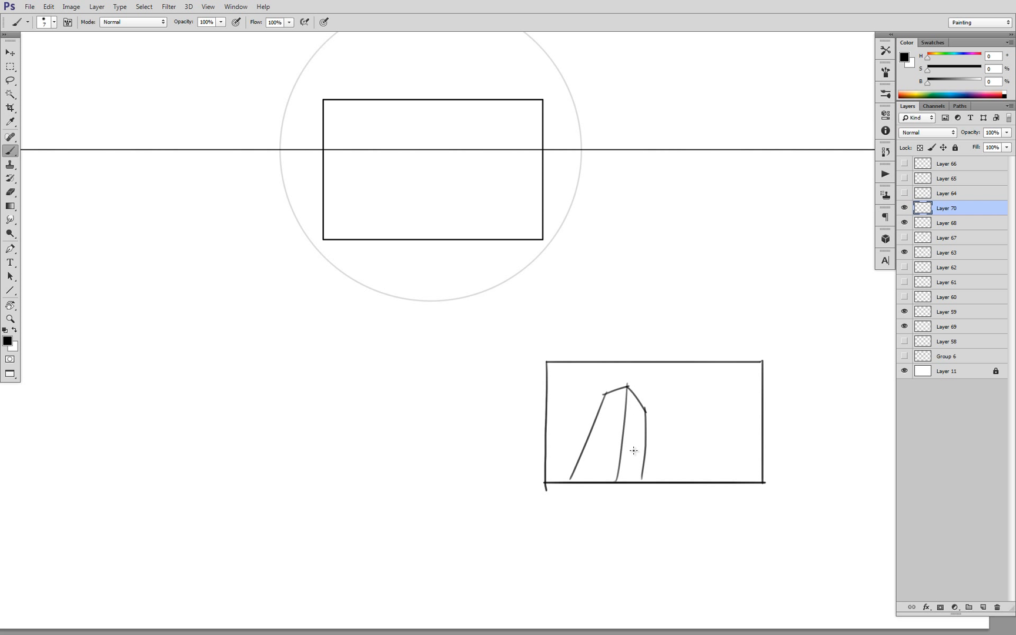
mouse_move(625, 414)
left_mouse_down()
mouse_move(646, 428)
mouse_move(621, 424)
left_mouse_up()
left_click_drag(662, 452, 656, 481)
left_click_drag(662, 452, 677, 456)
mouse_move(677, 457)
left_mouse_down()
mouse_move(679, 485)
mouse_move(669, 483)
left_mouse_up()
mouse_move(672, 464)
left_mouse_down()
mouse_move(681, 471)
mouse_move(667, 494)
left_mouse_up()
key("ctrl+alt+z")
key("ctrl+alt+z")
key("ctrl+alt+z")
key("ctrl+alt+z")
key("ctrl+alt+z")
Sketch a stepped ledge line and a tapering cylinder above it, beside the tower frame's outer edge
mouse_move(717, 429)
left_mouse_down()
mouse_move(629, 471)
mouse_move(564, 425)
left_mouse_up()
mouse_move(753, 391)
left_mouse_down()
mouse_move(680, 398)
mouse_move(705, 417)
mouse_move(653, 432)
mouse_move(672, 401)
mouse_move(653, 452)
left_mouse_up()
left_click_drag(751, 391, 755, 348)
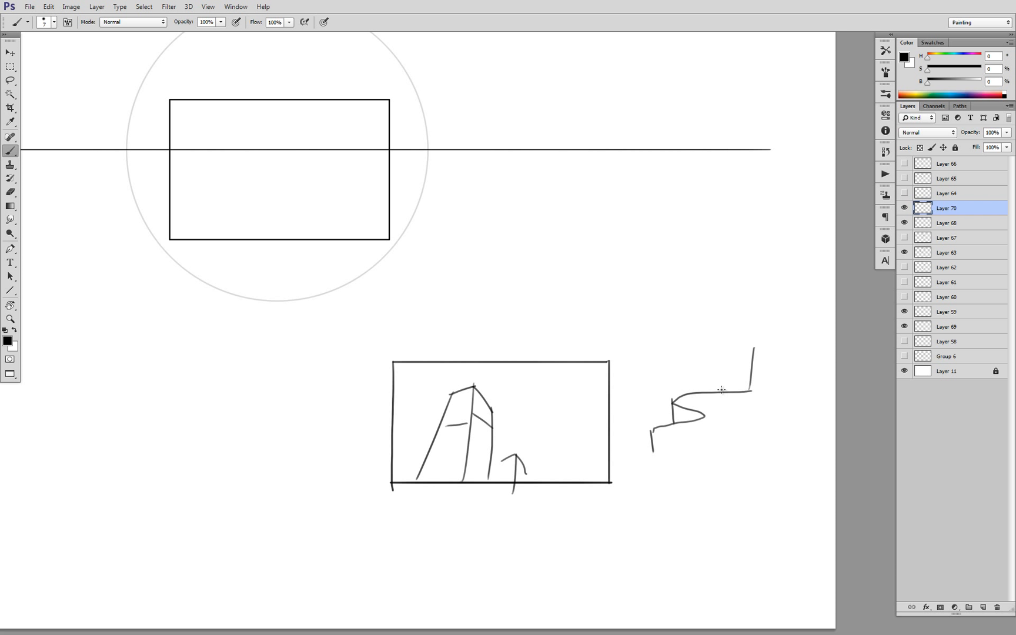
mouse_move(723, 381)
left_mouse_down()
mouse_move(728, 333)
mouse_move(656, 323)
left_mouse_up()
mouse_move(661, 398)
left_mouse_down()
mouse_move(654, 326)
mouse_move(664, 403)
left_mouse_up()
mouse_move(716, 323)
left_mouse_down()
mouse_move(681, 318)
mouse_move(688, 350)
mouse_move(723, 330)
mouse_move(662, 320)
left_mouse_up()
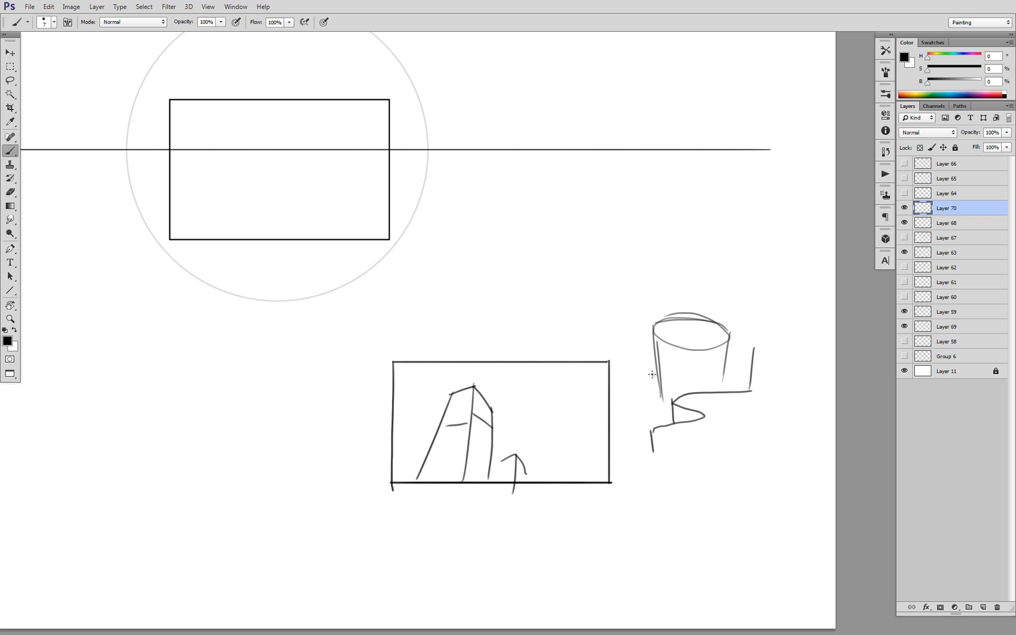
Add long slanted edge lines down the cylinder's sides and around the stepped ledge, converging toward the base
left_click_drag(654, 414, 656, 370)
left_click_drag(664, 421, 657, 353)
left_click_drag(724, 325, 714, 413)
left_click_drag(767, 329, 737, 431)
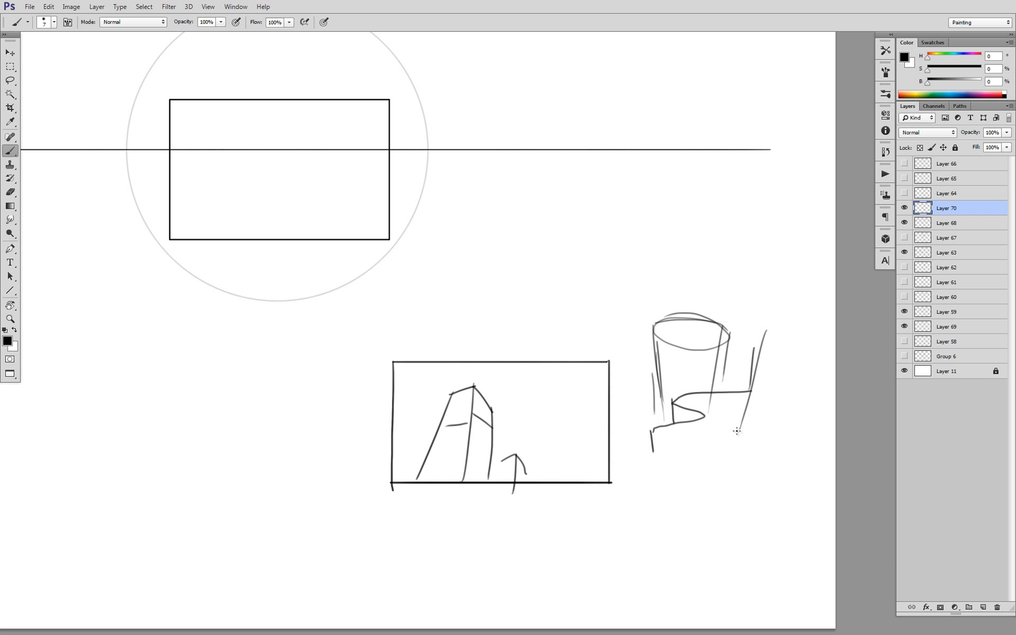
mouse_move(638, 418)
left_mouse_down()
mouse_move(658, 500)
mouse_move(672, 485)
left_mouse_up()
mouse_move(680, 397)
left_mouse_down()
mouse_move(686, 466)
mouse_move(752, 426)
left_mouse_up()
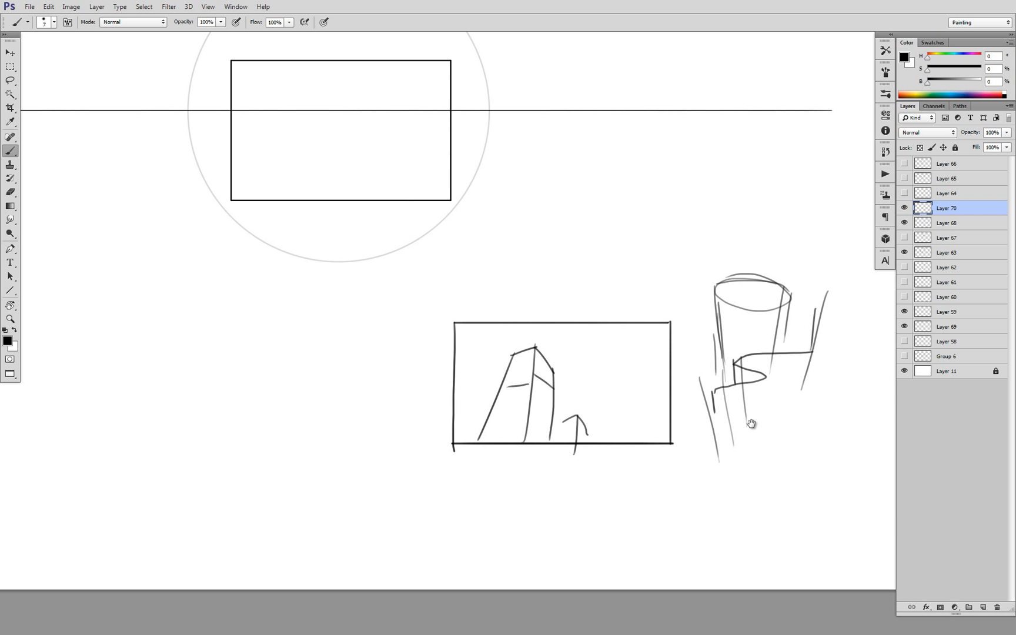
Sketch a low two-sided box above the tower frame, with three vertical edges joined by sloping edges
mouse_move(698, 380)
left_mouse_down()
mouse_move(667, 385)
mouse_move(726, 384)
left_mouse_up()
left_click(701, 380)
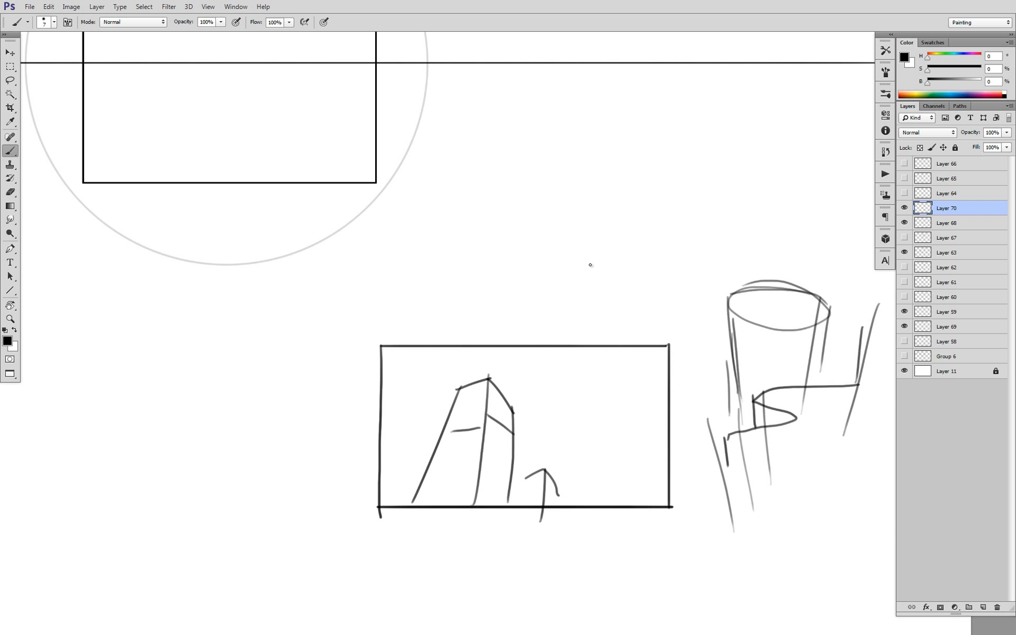
mouse_move(533, 248)
left_mouse_down()
mouse_move(593, 232)
mouse_move(653, 252)
left_mouse_up()
left_click_drag(593, 230, 592, 290)
mouse_move(635, 247)
left_mouse_down()
mouse_move(631, 315)
mouse_move(610, 306)
mouse_move(643, 307)
left_mouse_up()
left_click_drag(538, 307, 588, 303)
left_click_drag(534, 246, 540, 316)
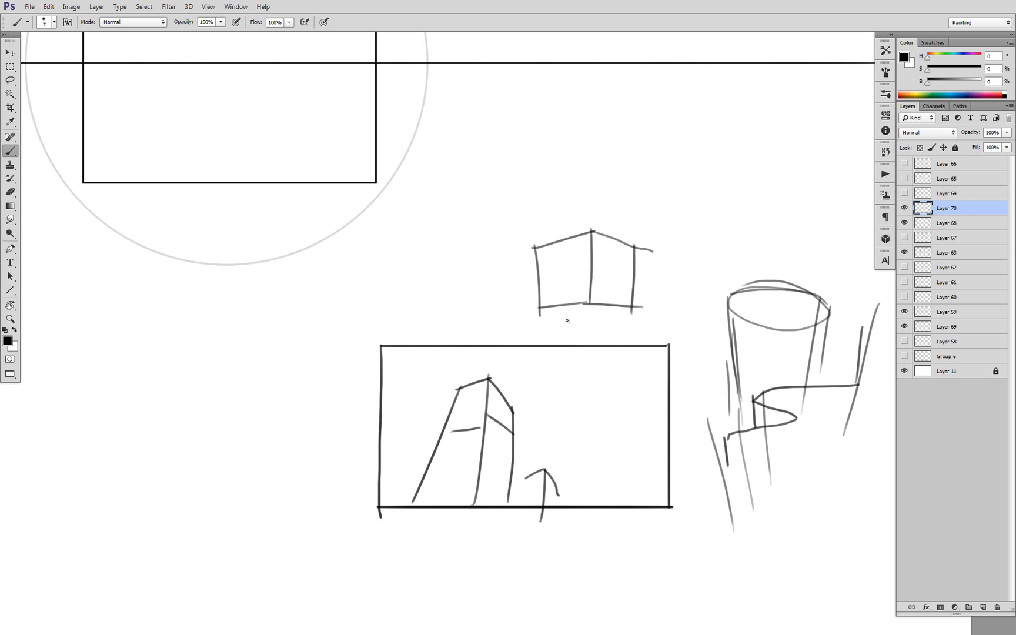
Extend the box's upper and lower edges outward and brush a rectangular frame around it
left_click_drag(598, 234, 680, 261)
left_click_drag(650, 309, 504, 310)
left_click_drag(480, 202, 480, 305)
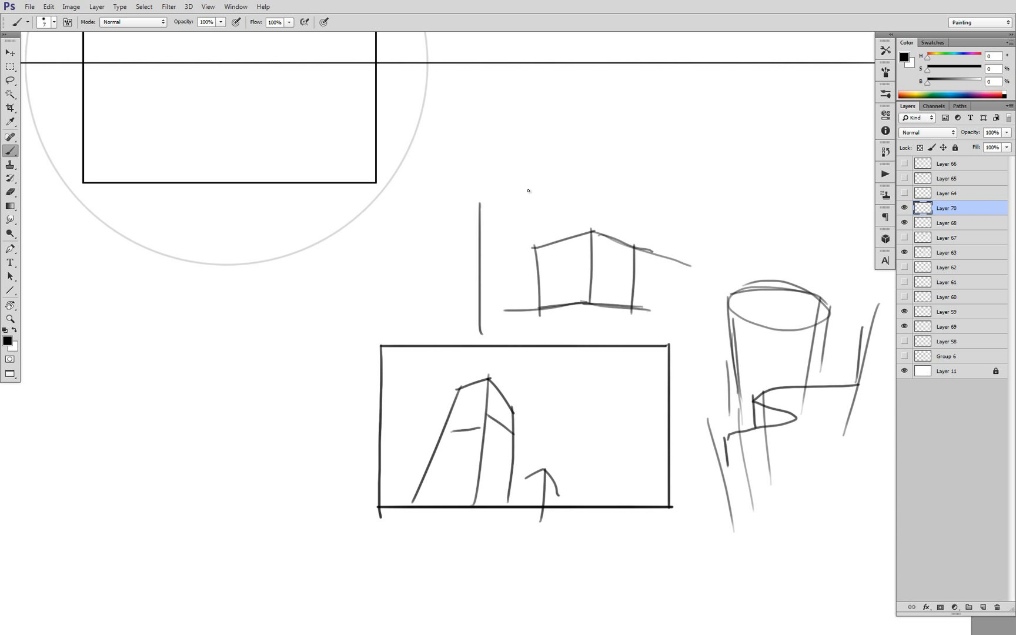
mouse_move(483, 191)
left_mouse_down()
mouse_move(727, 194)
mouse_move(723, 344)
left_mouse_up()
mouse_move(480, 326)
left_mouse_down()
mouse_move(707, 332)
mouse_move(691, 323)
mouse_move(686, 333)
left_mouse_up()
left_click(686, 333)
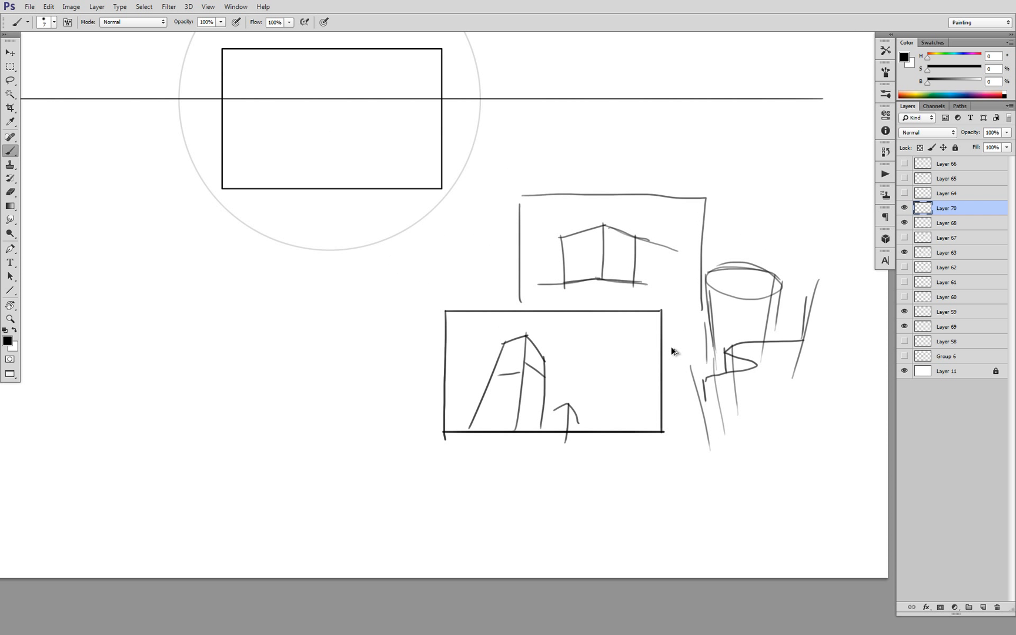
Undo the strokes of the two-sided box and its surrounding frame
key("ctrl+alt+z")
key("ctrl+alt+z")
key("ctrl+alt+z")
key("ctrl+alt+z")
key("ctrl+alt+z")
key("ctrl+alt+z")
key("ctrl+alt+z")
key("ctrl+alt+z")
key("ctrl+alt+z")
key("ctrl+alt+z")
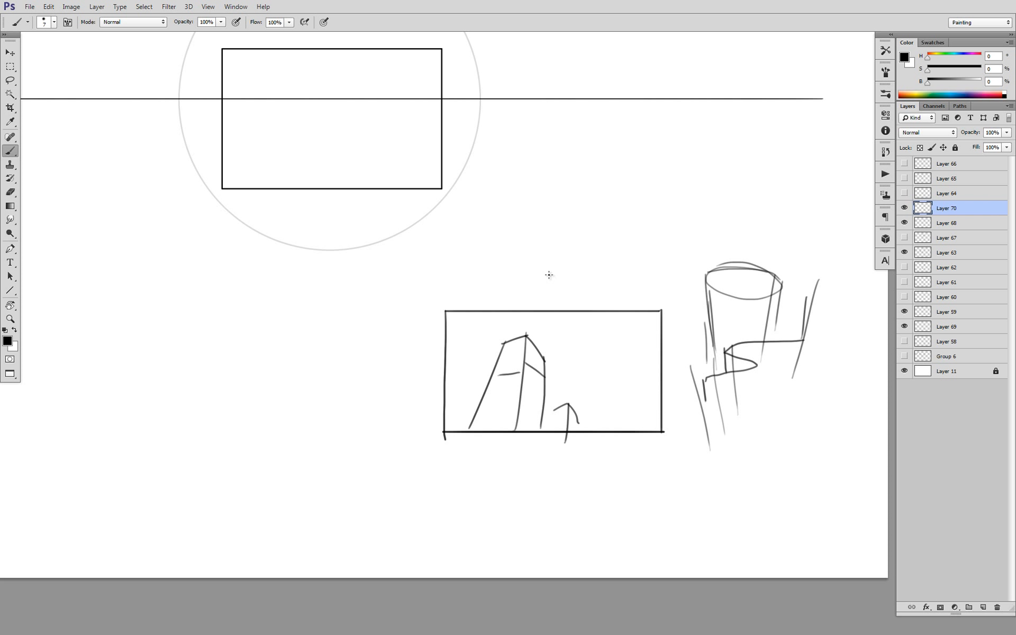
Sketch a small car in three-quarter view above the tower frame and undo the rear spoiler
left_click_drag(556, 278, 534, 266)
mouse_move(597, 231)
left_mouse_down()
mouse_move(630, 231)
mouse_move(644, 241)
mouse_move(644, 260)
mouse_move(632, 252)
mouse_move(553, 278)
left_mouse_up()
mouse_move(582, 239)
left_mouse_down()
mouse_move(583, 254)
mouse_move(621, 245)
mouse_move(594, 233)
mouse_move(643, 238)
left_mouse_up()
key("ctrl+z")
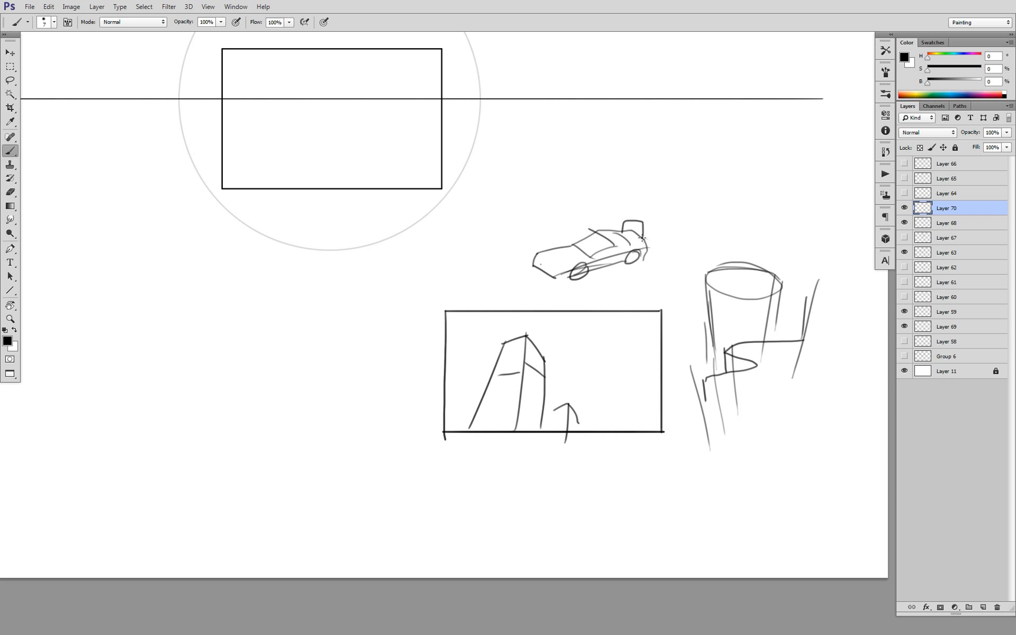
key("ctrl+z")
scroll(606, 254, "down", 3)
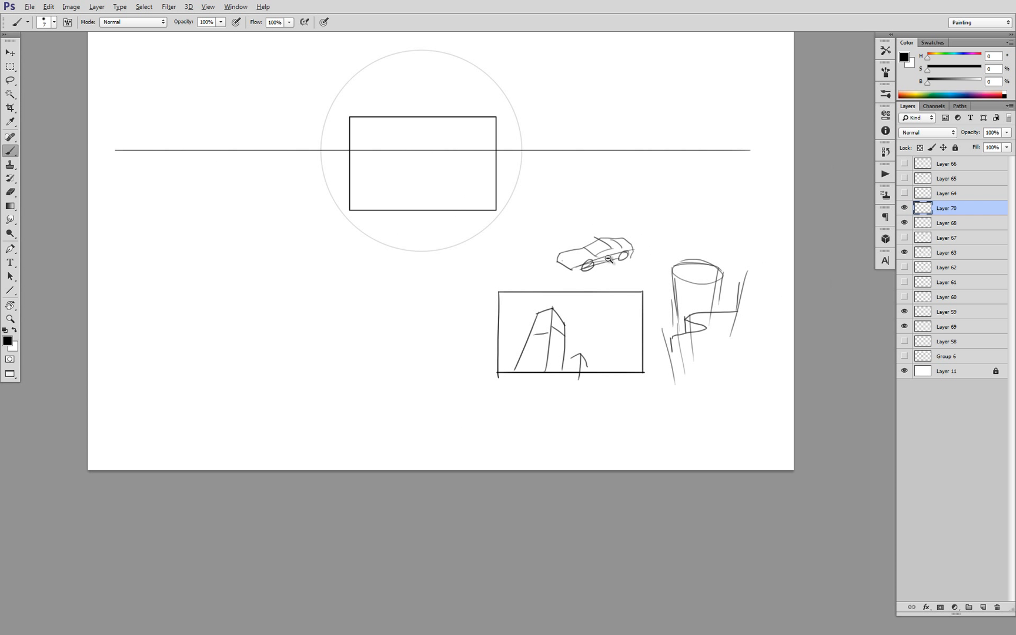
scroll(616, 263, "up", 3)
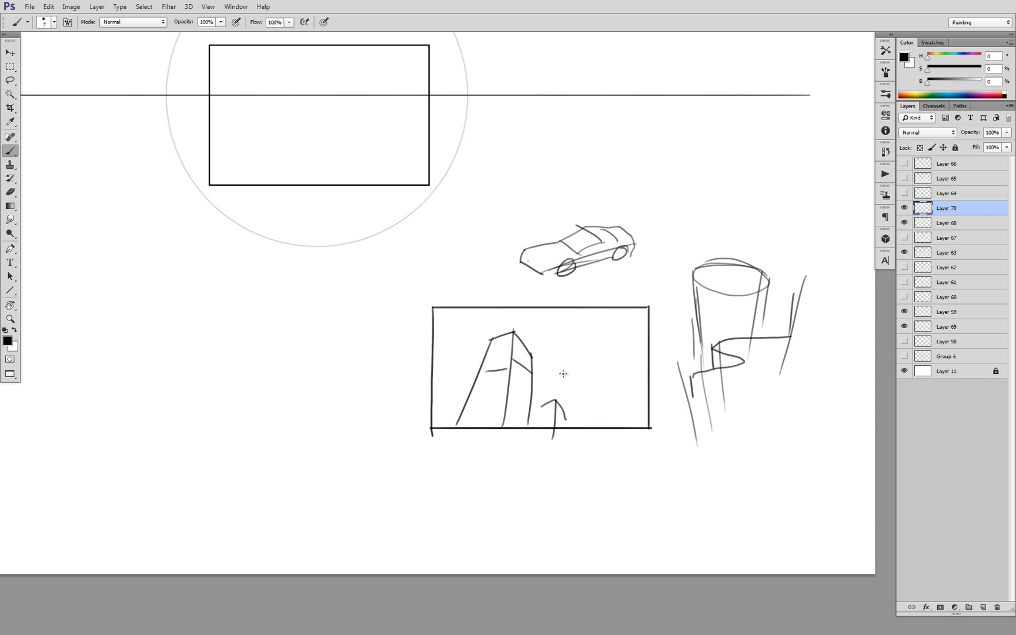
left_click_drag(612, 257, 621, 264)
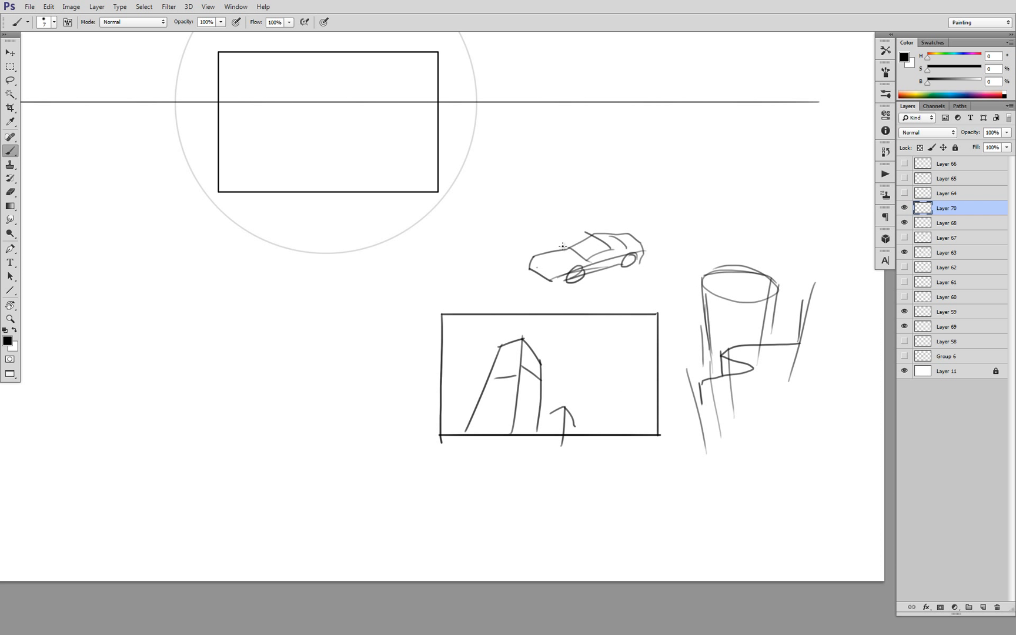
left_click_drag(618, 298, 622, 313)
left_click_drag(624, 299, 634, 300)
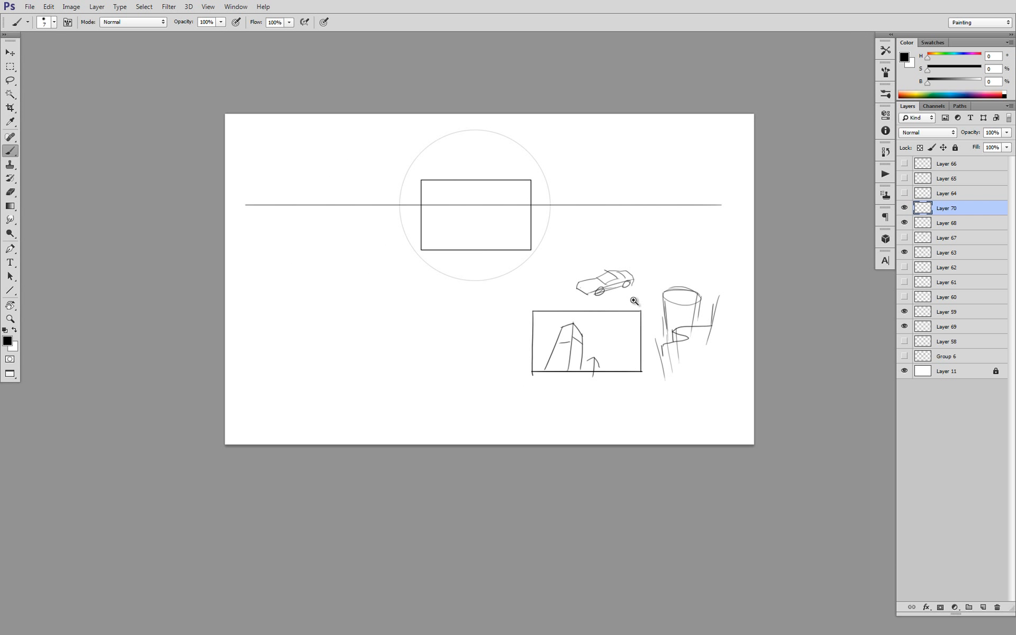
scroll(634, 301, "up", 5)
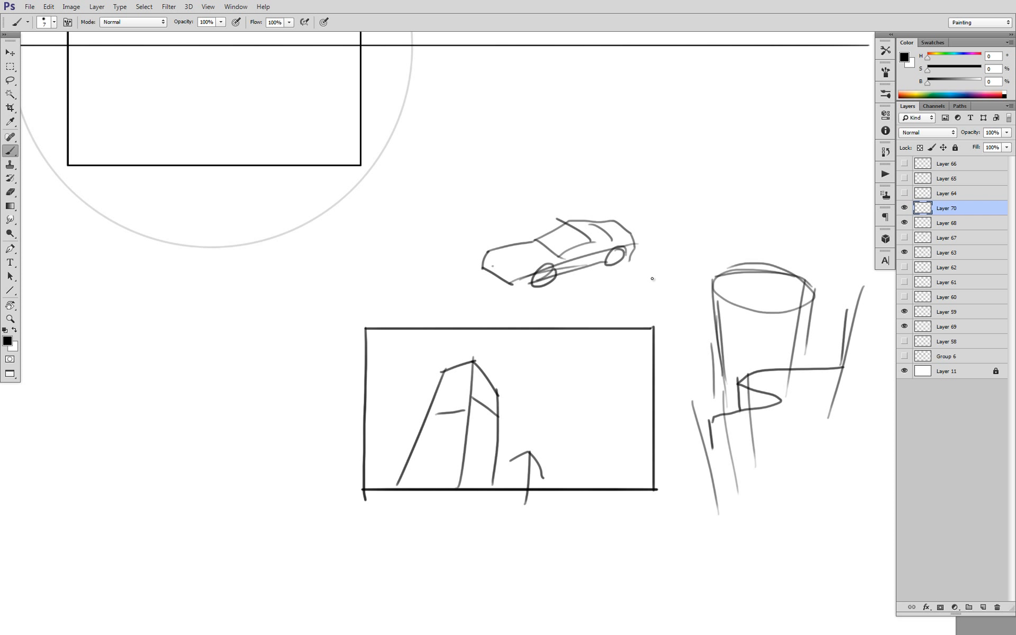
Redo the strokes under the car's nose and darken its front bumper and lower rear corner
left_click_drag(563, 289, 661, 265)
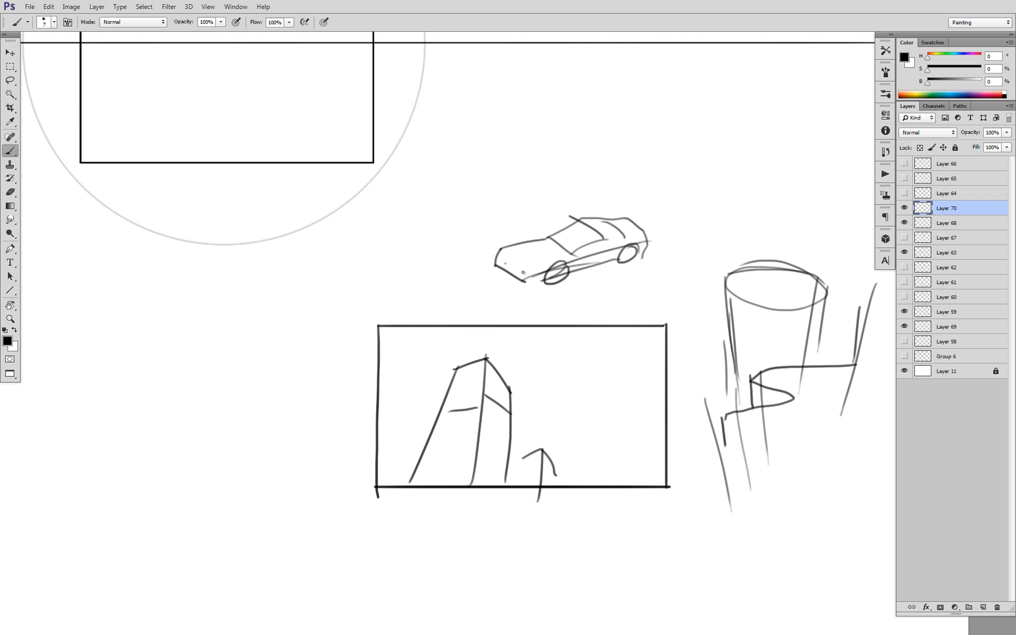
left_click_drag(511, 290, 520, 295)
left_click_drag(505, 278, 524, 296)
mouse_move(548, 285)
left_mouse_down()
mouse_move(502, 275)
mouse_move(520, 286)
left_mouse_up()
key("ctrl+alt+z")
key("ctrl+alt+z")
key("ctrl+alt+z")
key("ctrl+alt+z")
left_click_drag(509, 277, 524, 291)
Draw long perspective guide lines along the car's length and five parallel guides across its width
left_click_drag(512, 292, 723, 241)
left_click_drag(640, 206, 491, 243)
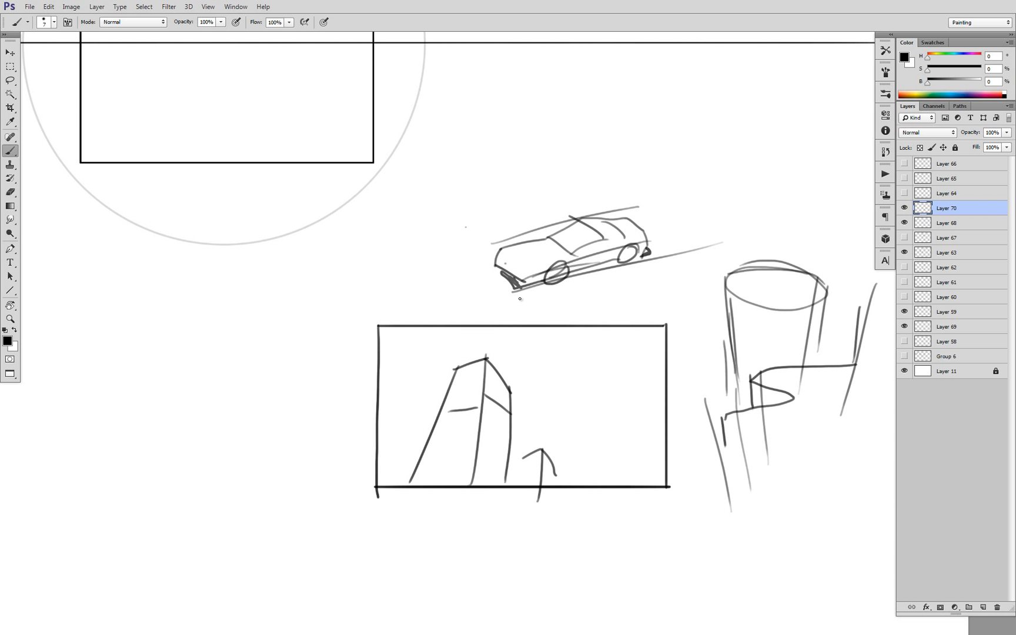
left_click_drag(520, 299, 466, 227)
left_click_drag(528, 277, 479, 214)
left_click_drag(558, 230, 524, 186)
left_click_drag(610, 241, 564, 183)
left_click_drag(647, 238, 587, 180)
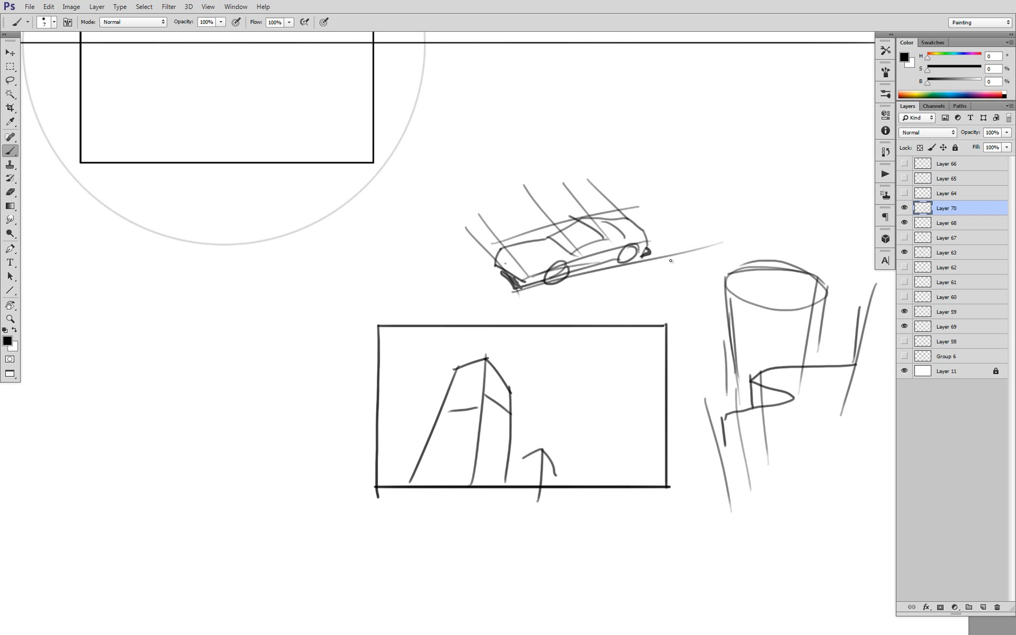
left_click_drag(505, 240, 714, 181)
left_click_drag(621, 248, 737, 219)
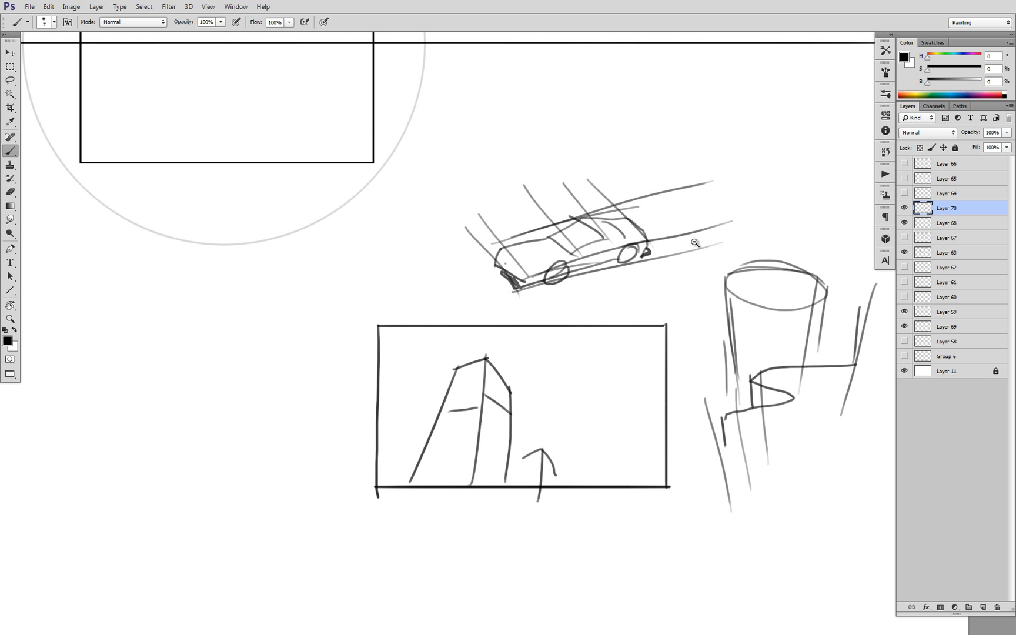
scroll(694, 241, "down", 3)
scroll(677, 276, "up", 1)
scroll(676, 277, "up", 2)
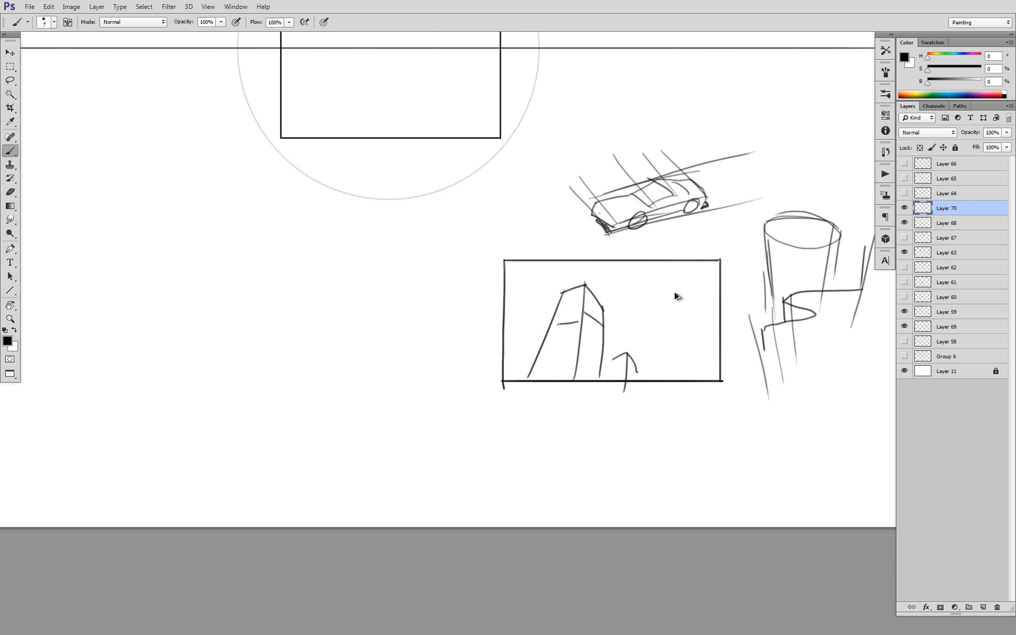
Undo the perspective guide lines drawn over the car
key("ctrl+alt+z")
key("ctrl+alt+z")
key("ctrl+alt+z")
key("ctrl+alt+z")
key("ctrl+alt+z")
key("ctrl+alt+z")
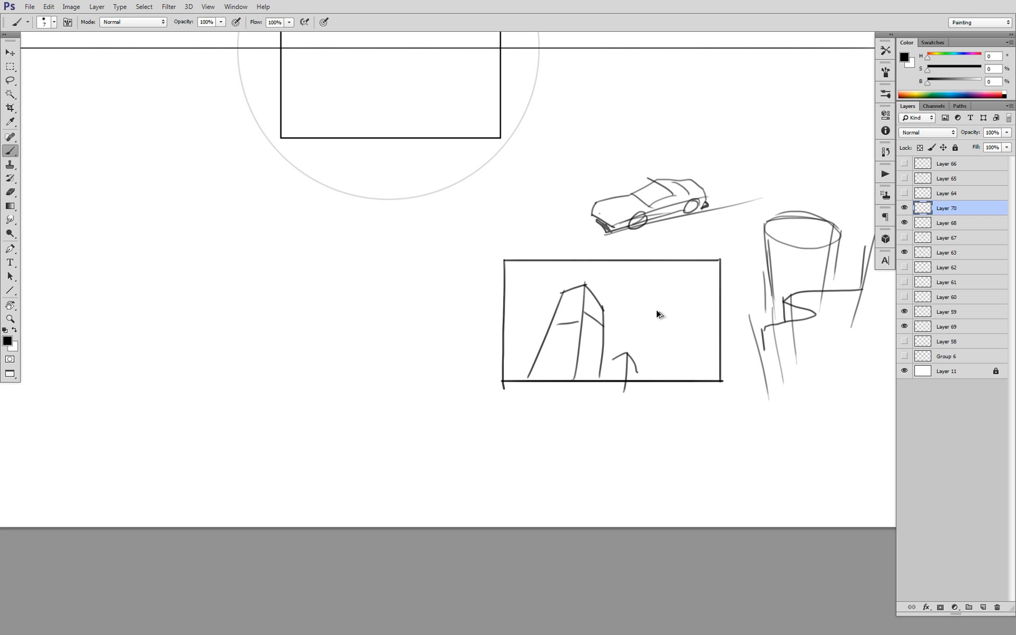
key("ctrl+alt+z")
key("shift+ctrl+z")
key("ctrl+alt+z")
Sketch a small square panel above the car, with a diagonal line running from its lower corner
scroll(647, 250, "down", 3)
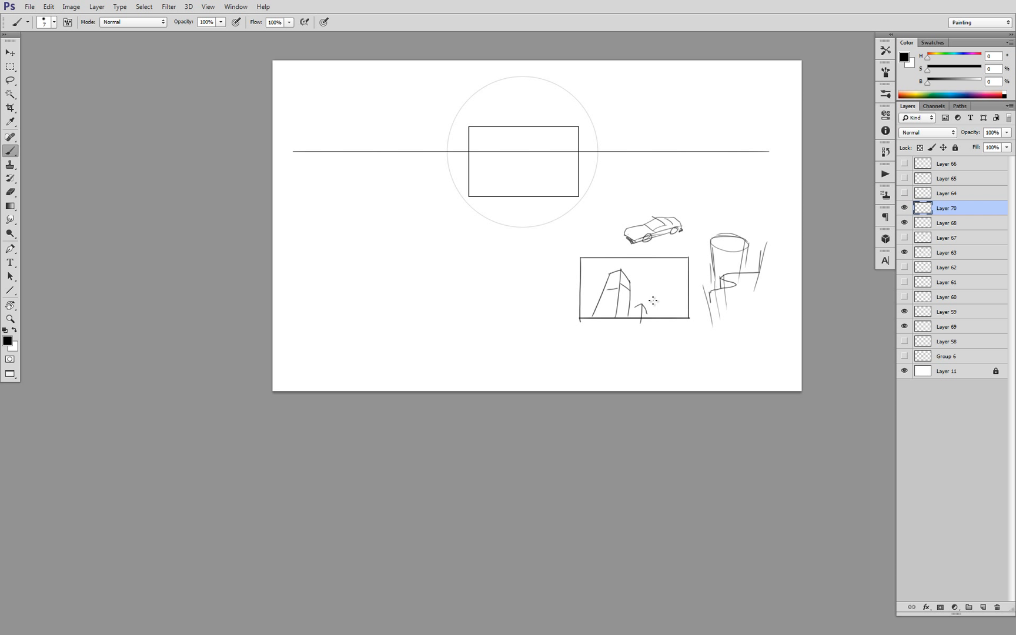
scroll(644, 247, "up", 3)
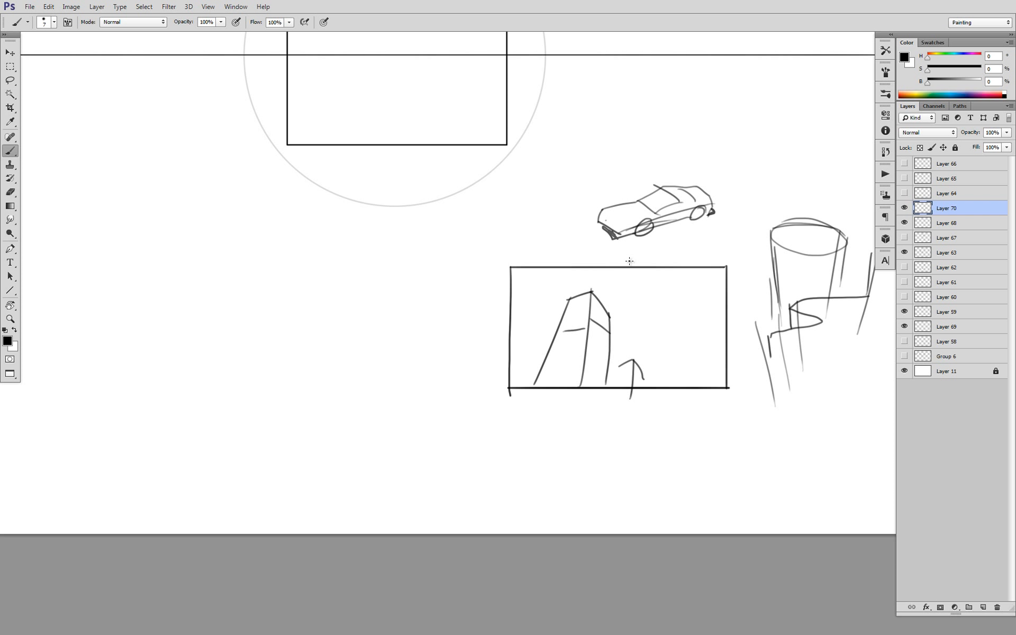
left_click_drag(600, 206, 543, 259)
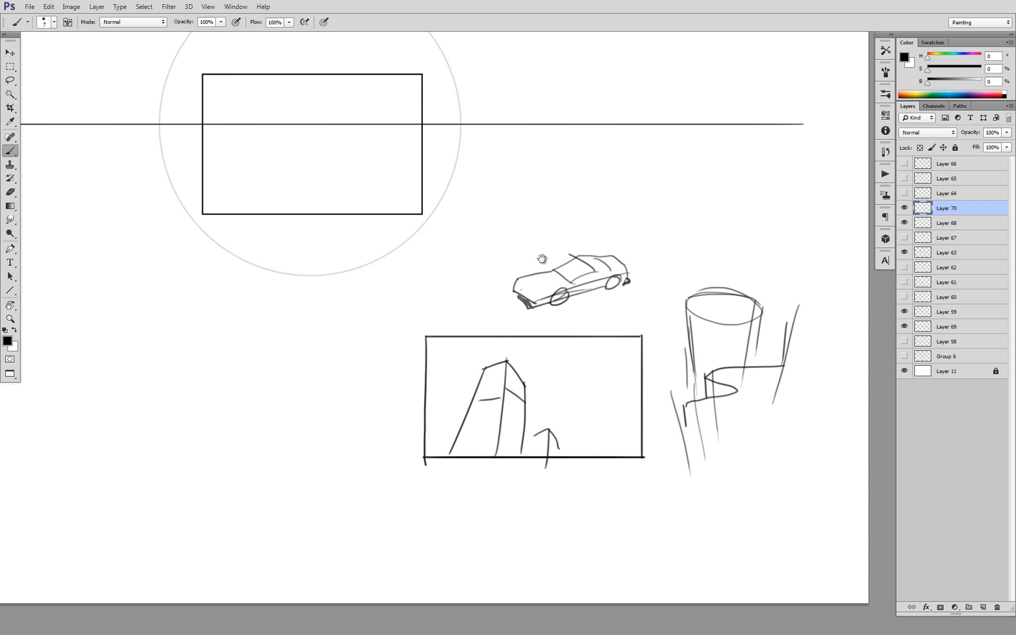
mouse_move(547, 208)
left_mouse_down()
mouse_move(556, 167)
mouse_move(545, 161)
mouse_move(617, 171)
left_mouse_up()
key("ctrl+z")
mouse_move(546, 161)
left_mouse_down()
mouse_move(606, 170)
mouse_move(606, 202)
mouse_move(550, 210)
mouse_move(617, 203)
mouse_move(633, 225)
mouse_move(601, 196)
left_mouse_up()
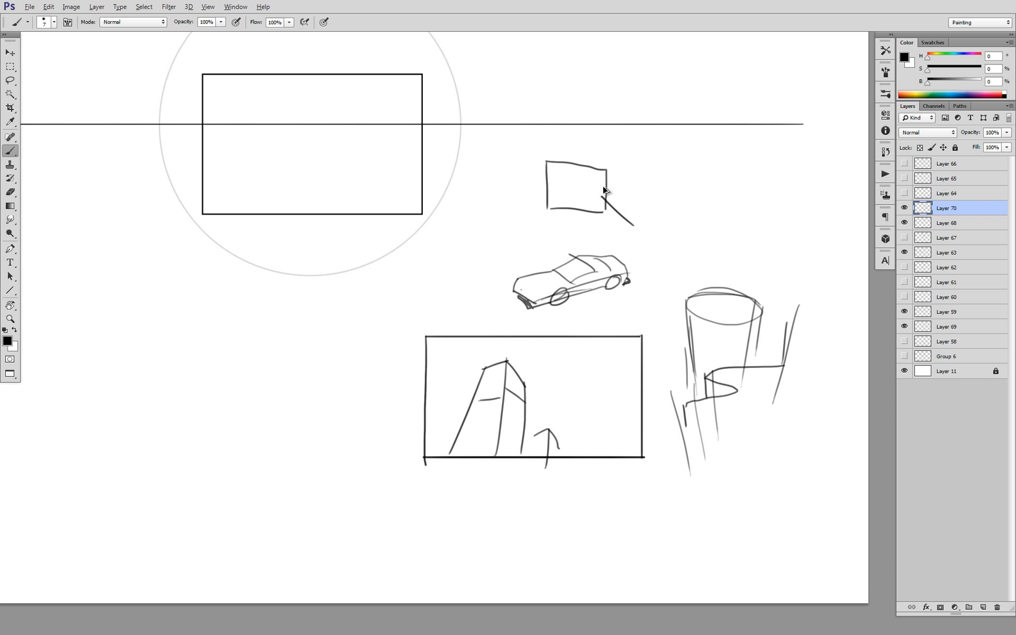
Sketch a tilted panel, a standing figure and an upright panel with a sight line, undoing the stray diagonal stroke
mouse_move(597, 237)
left_mouse_down()
mouse_move(644, 200)
mouse_move(654, 210)
left_mouse_up()
mouse_move(597, 237)
left_mouse_down()
mouse_move(625, 235)
mouse_move(621, 244)
mouse_move(651, 230)
mouse_move(643, 280)
left_mouse_up()
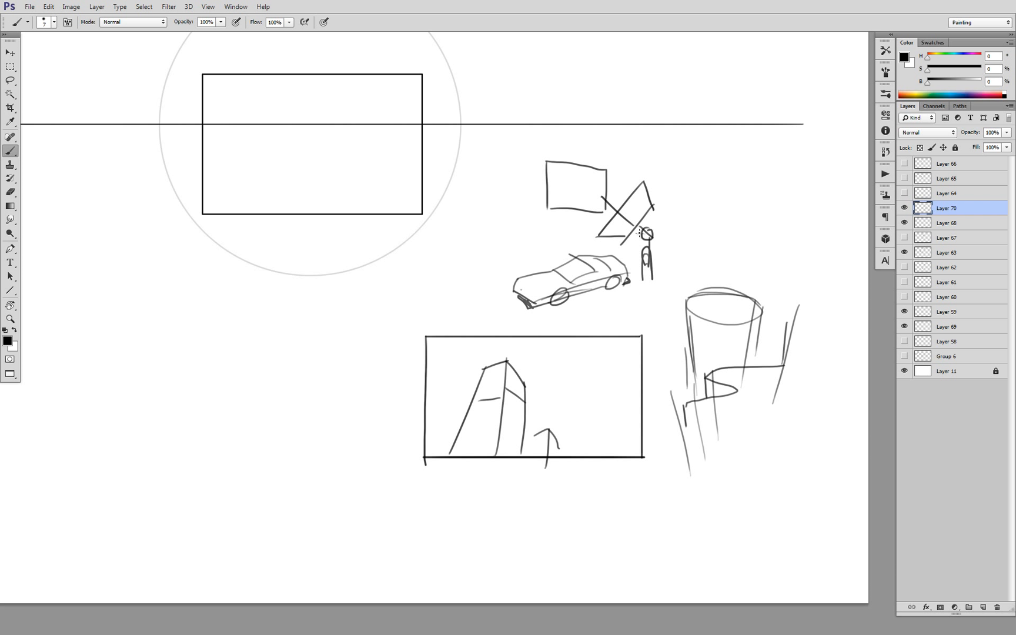
mouse_move(648, 230)
left_mouse_down()
mouse_move(582, 228)
mouse_move(586, 242)
left_mouse_up()
mouse_move(585, 201)
left_mouse_down()
mouse_move(565, 195)
mouse_move(565, 248)
mouse_move(612, 249)
mouse_move(649, 284)
mouse_move(595, 261)
mouse_move(616, 297)
mouse_move(591, 251)
mouse_move(613, 293)
left_mouse_up()
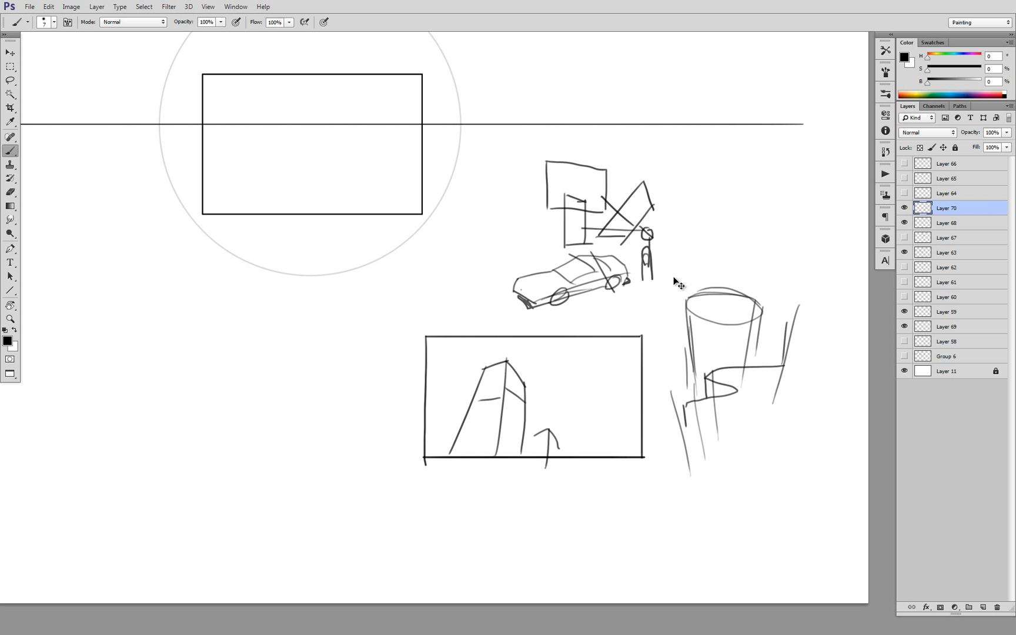
key("ctrl+z")
Lasso the panels-and-figure sketch, move it to the right clear of the car, deselect it and return to the Brush tool
key("l")
mouse_move(675, 262)
left_mouse_down()
mouse_move(651, 296)
mouse_move(627, 252)
mouse_move(565, 250)
mouse_move(534, 191)
mouse_move(634, 136)
mouse_move(689, 247)
mouse_move(675, 265)
left_mouse_up()
left_click_drag(672, 212, 735, 217)
key("ctrl+d")
key("b")
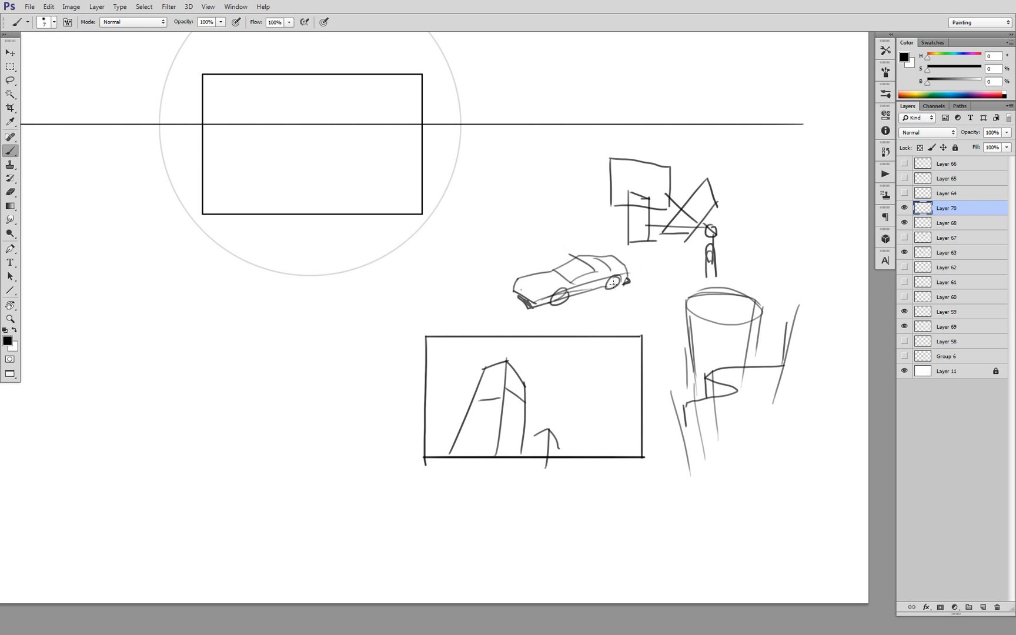
Sketch three small viewer figures below, beside and above the car, and a square panel with diagonal lines toward the car
mouse_move(296, 399)
left_mouse_down()
mouse_move(359, 385)
mouse_move(360, 371)
left_mouse_up()
key("ctrl+z")
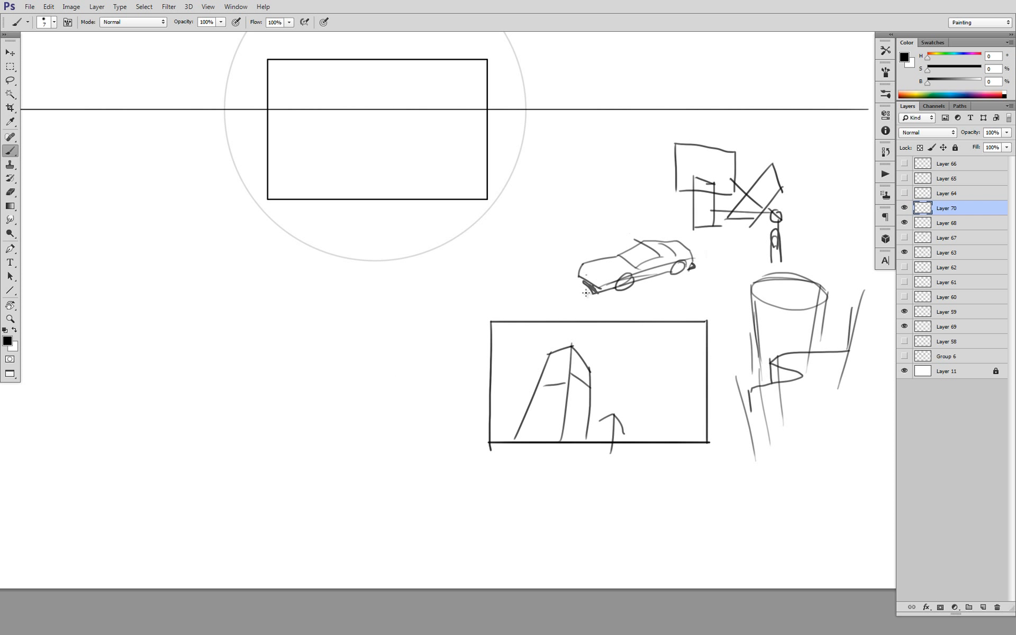
left_click_drag(582, 294, 576, 310)
mouse_move(572, 203)
left_mouse_down()
mouse_move(574, 230)
mouse_move(574, 189)
mouse_move(572, 230)
left_mouse_up()
mouse_move(587, 154)
left_mouse_down()
mouse_move(629, 157)
mouse_move(640, 145)
mouse_move(644, 206)
mouse_move(623, 215)
mouse_move(636, 197)
mouse_move(588, 212)
mouse_move(606, 238)
left_mouse_up()
mouse_move(607, 145)
left_mouse_down()
mouse_move(615, 117)
mouse_move(616, 155)
mouse_move(581, 158)
mouse_move(619, 181)
mouse_move(591, 182)
mouse_move(590, 219)
left_mouse_up()
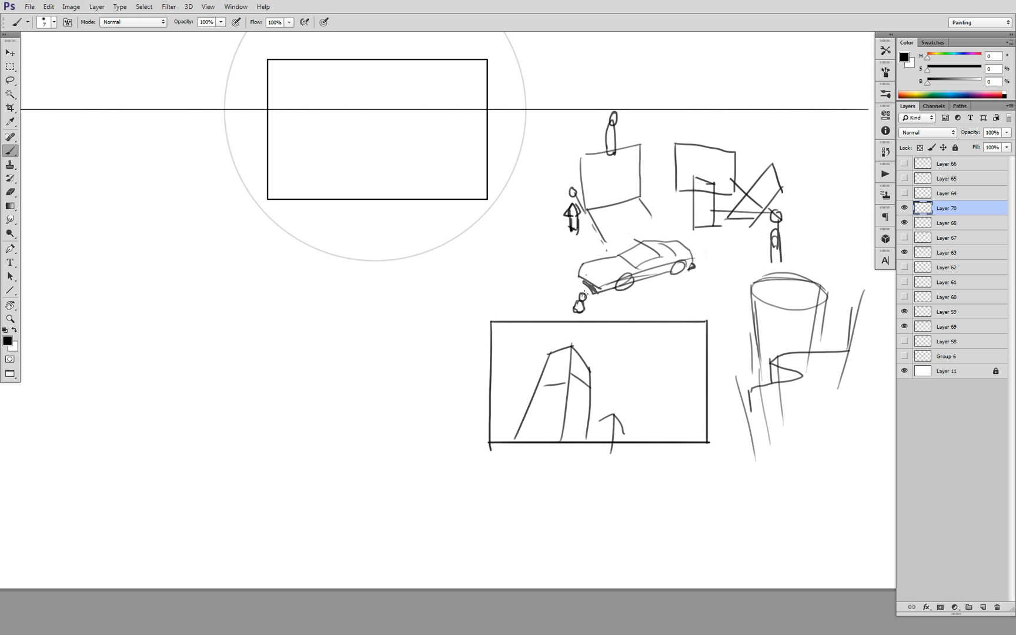
Sketch a tilted rectangular picture plane in front of each figure, with a dashed sight line from the highest one
left_click_drag(614, 124, 616, 142)
left_click_drag(623, 167, 625, 177)
left_click_drag(626, 189, 632, 211)
left_click_drag(635, 225, 637, 234)
mouse_move(657, 181)
left_mouse_down()
mouse_move(606, 193)
mouse_move(602, 217)
mouse_move(646, 208)
mouse_move(656, 182)
mouse_move(651, 216)
mouse_move(586, 218)
mouse_move(600, 226)
mouse_move(580, 232)
mouse_move(576, 252)
mouse_move(621, 241)
left_mouse_up()
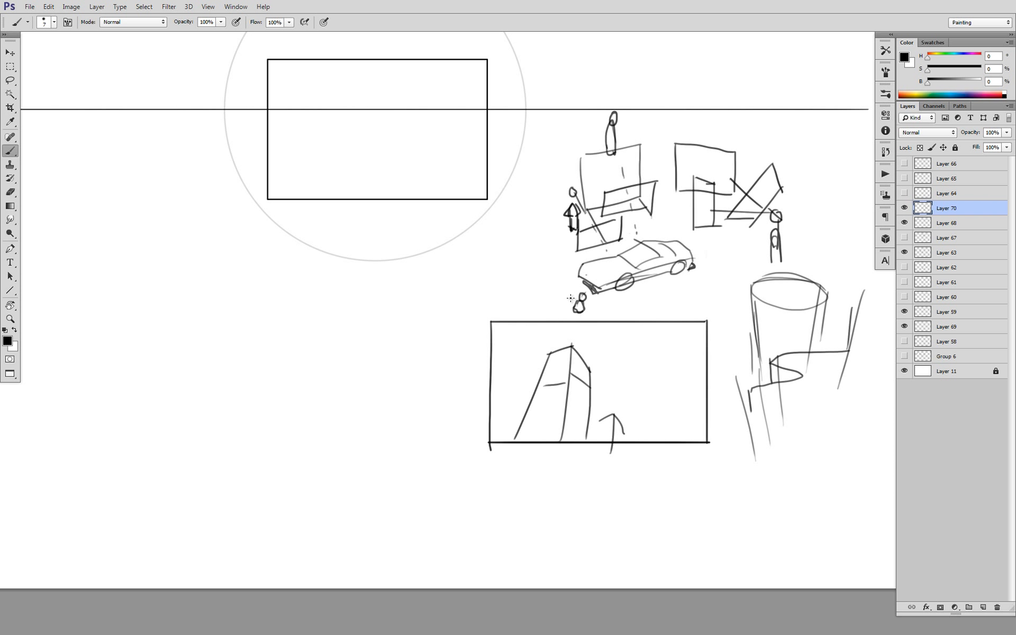
mouse_move(565, 276)
left_mouse_down()
mouse_move(569, 298)
mouse_move(627, 280)
mouse_move(627, 305)
mouse_move(585, 302)
left_mouse_up()
scroll(639, 283, "down", 3)
scroll(627, 291, "up", 3)
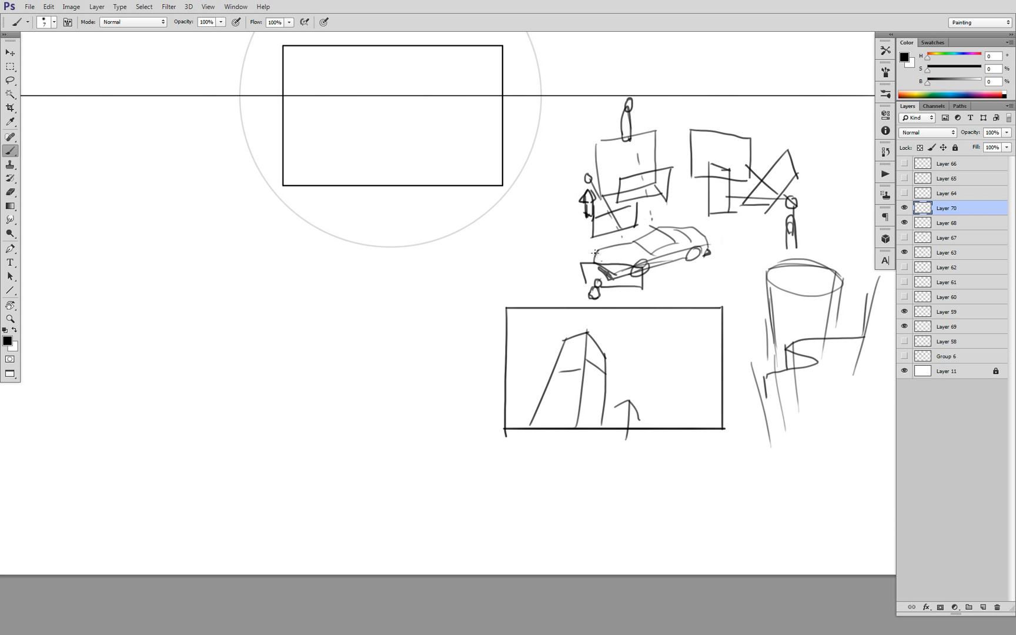
Draw straight sight lines from the three figures through their picture planes to the car
mouse_move(596, 253)
left_mouse_down()
mouse_move(627, 275)
mouse_move(604, 291)
mouse_move(695, 245)
left_mouse_up()
left_click_drag(589, 175, 679, 227)
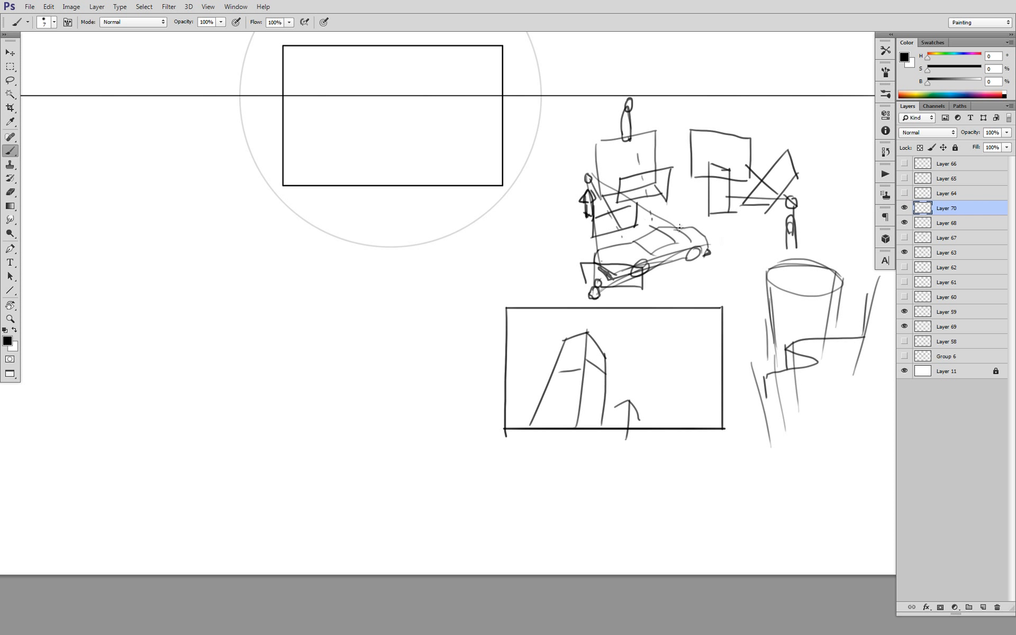
left_click_drag(589, 180, 652, 245)
left_click_drag(597, 264, 625, 215)
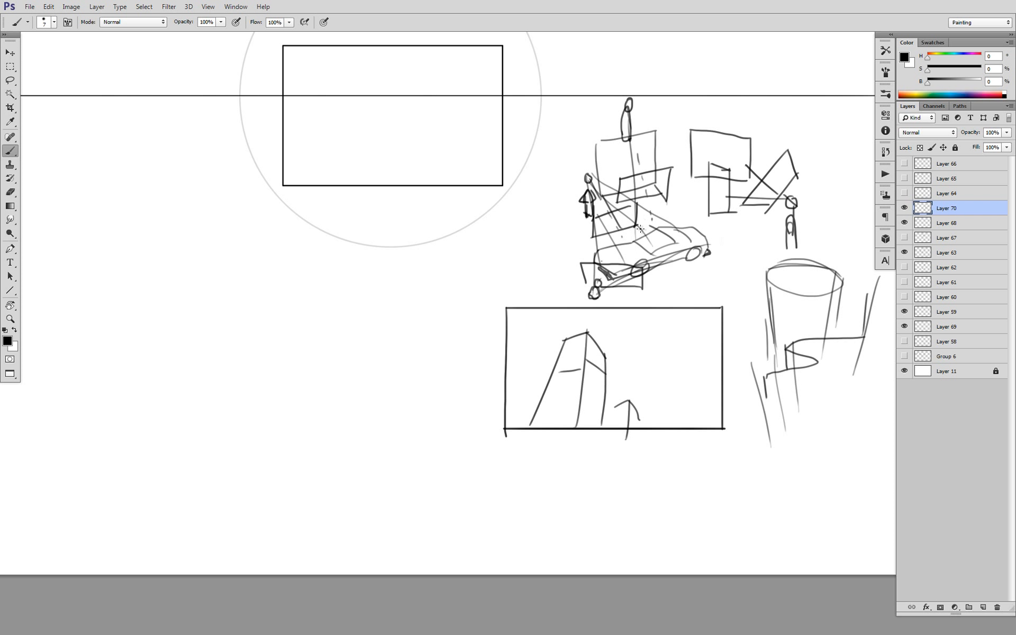
mouse_move(628, 118)
left_mouse_down()
mouse_move(676, 204)
mouse_move(656, 183)
mouse_move(662, 227)
left_mouse_up()
left_click_drag(645, 160, 666, 230)
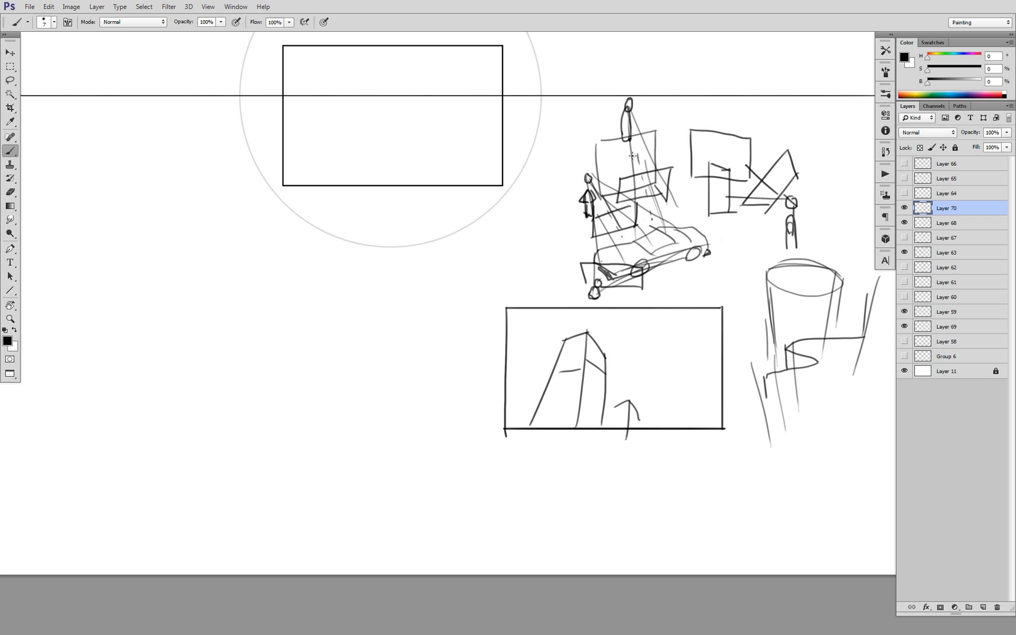
left_click_drag(629, 140, 619, 251)
left_click(646, 206, "alt")
left_click(650, 211, "alt")
left_click(658, 221, "alt")
left_click(671, 242, "ctrl")
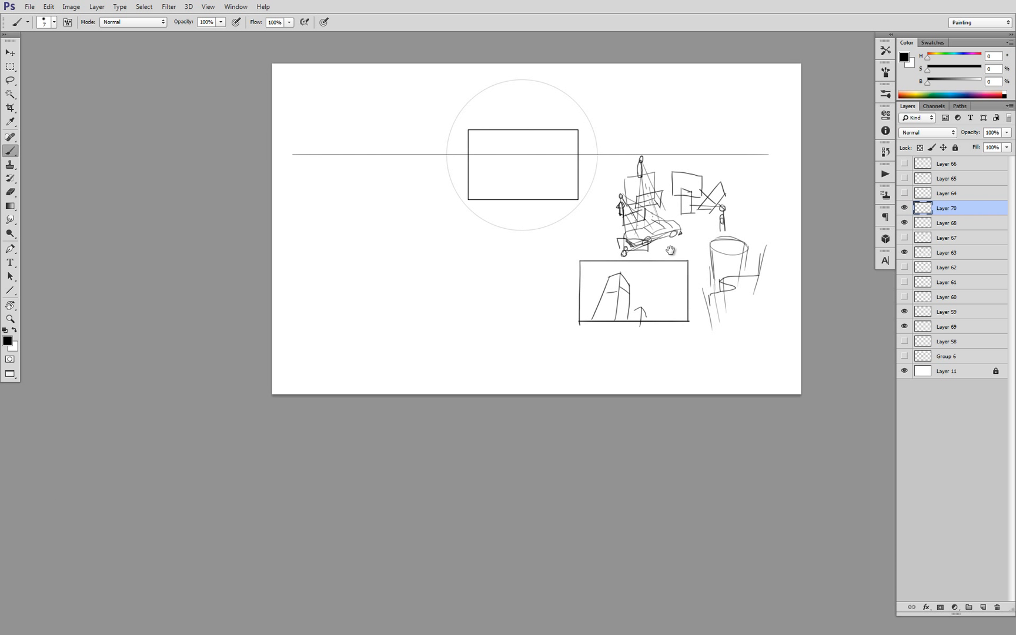
left_click(652, 248, "ctrl")
left_click(676, 223, "ctrl")
left_click_drag(586, 221, 592, 273)
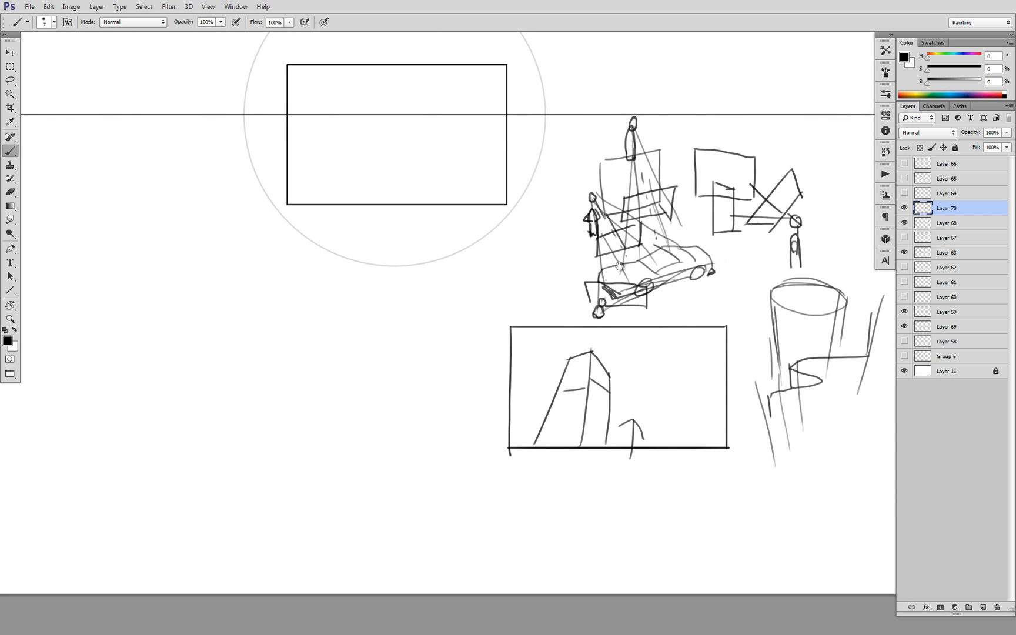
left_click(613, 270, "alt")
left_click(625, 261, "alt")
Move the thumbnail sketches on Layer 70 down into the canvas's lower right corner and return to the Brush tool
left_click(905, 208)
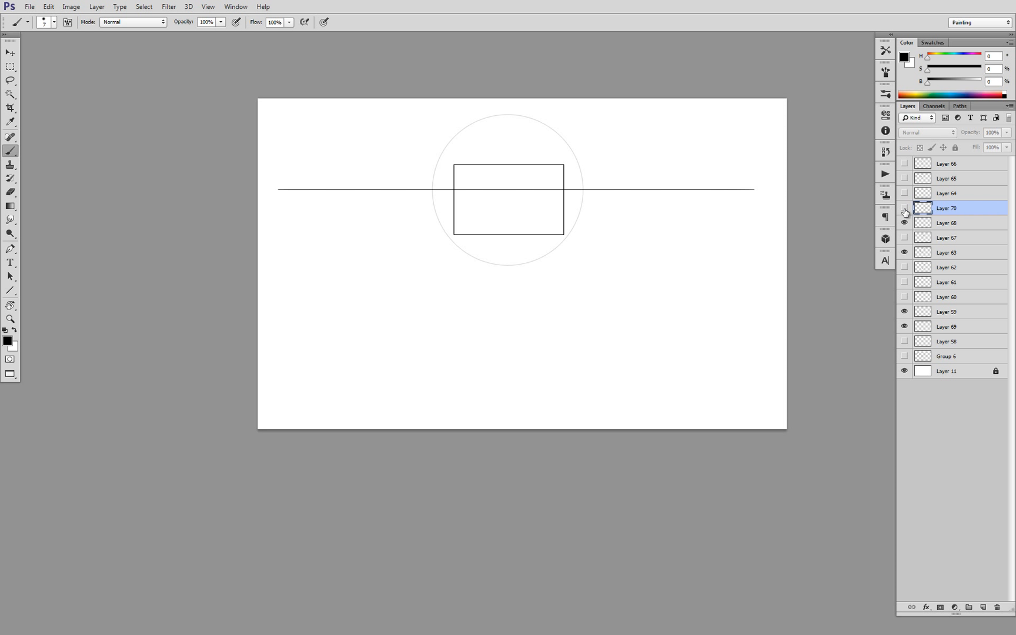
left_click(905, 209)
key("v")
left_click_drag(638, 310, 665, 363)
key("b")
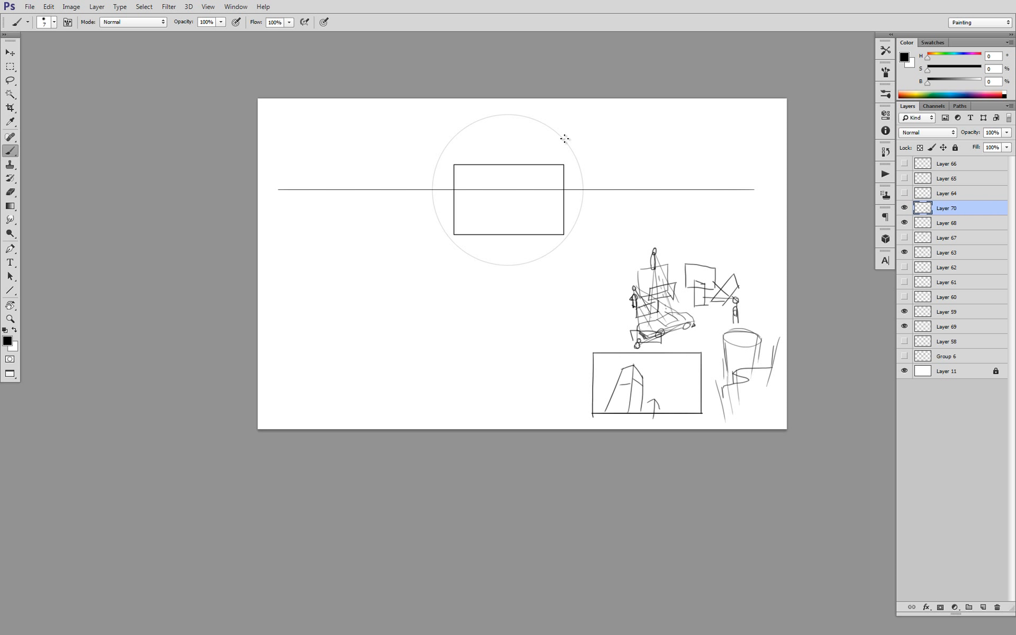
Hide Layer 63 with the large circle around the frame, keeping the frame, horizon and thumbnail sketches visible
scroll(575, 235, "up", 1)
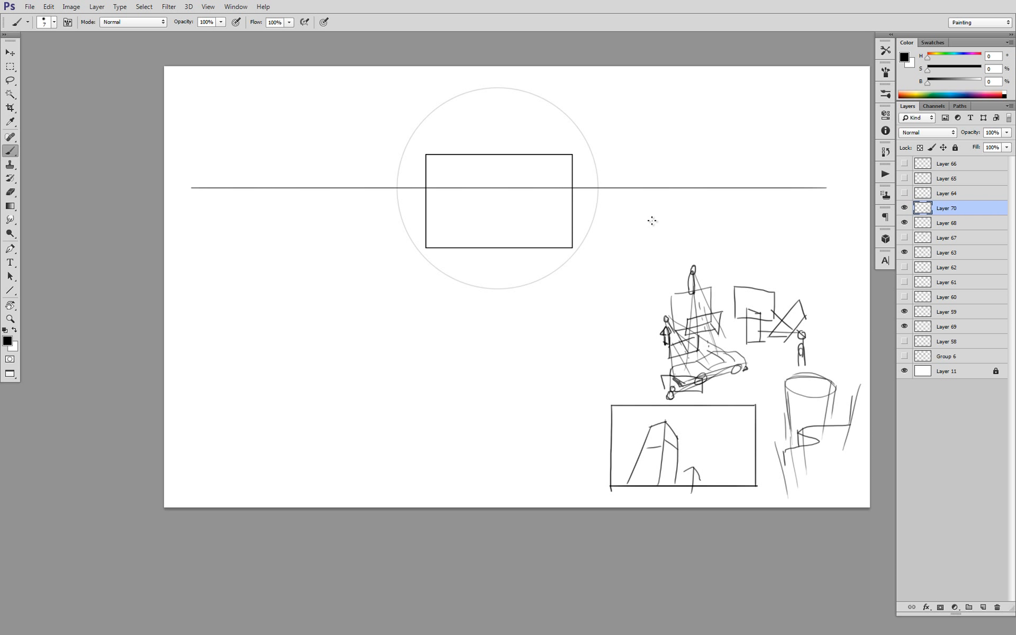
left_click_drag(565, 241, 563, 267)
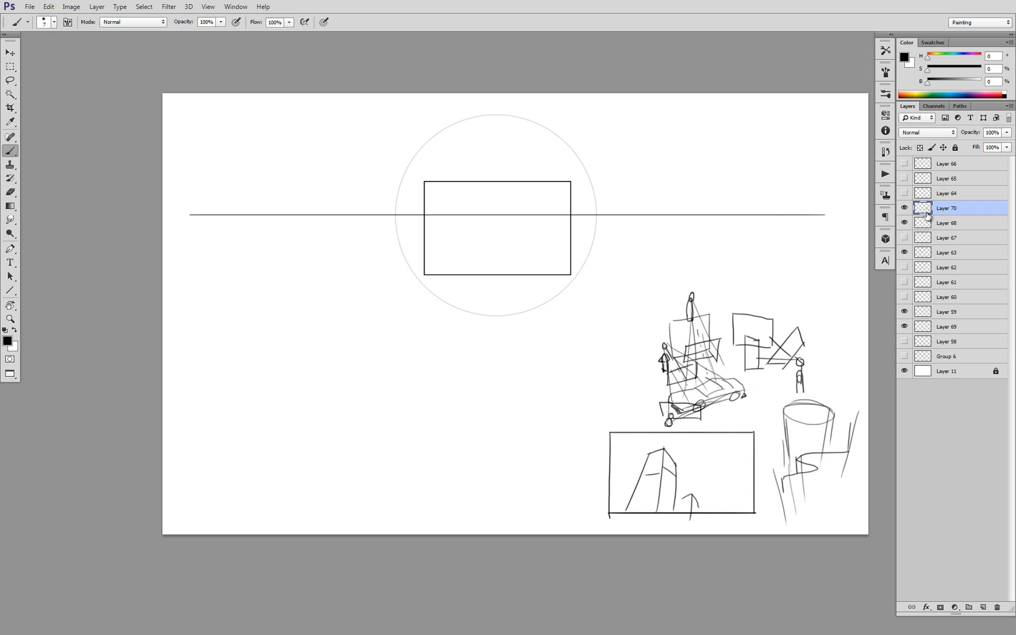
left_click(905, 208)
left_click(905, 209)
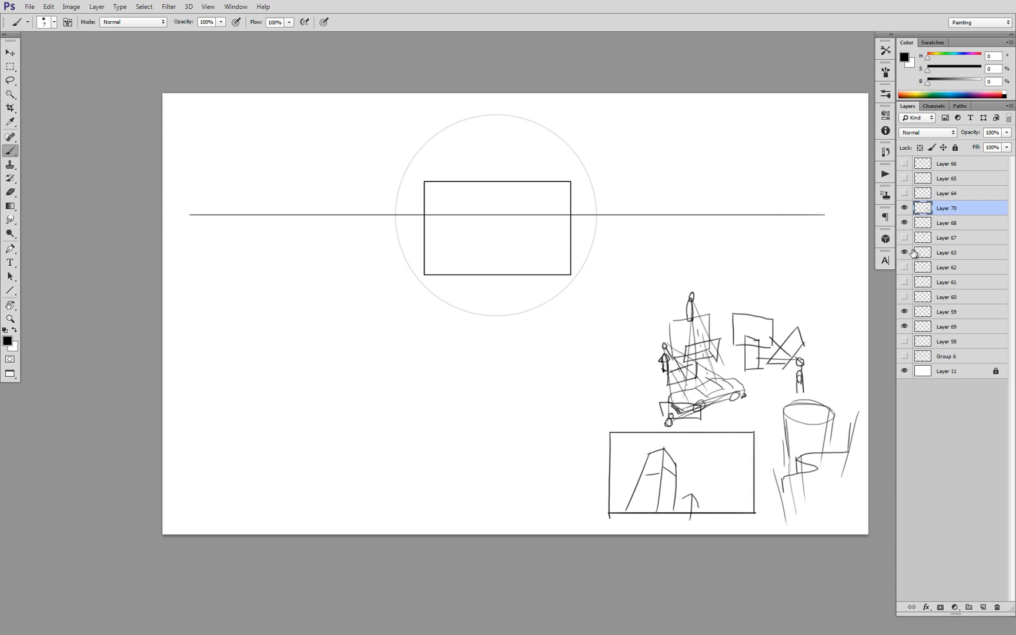
left_click(906, 312)
left_click(906, 312)
left_click(906, 327)
left_click(905, 253)
Add a new layer directly above Layer 69 and mark a vanishing point on the horizon inside the frame
left_click(923, 327)
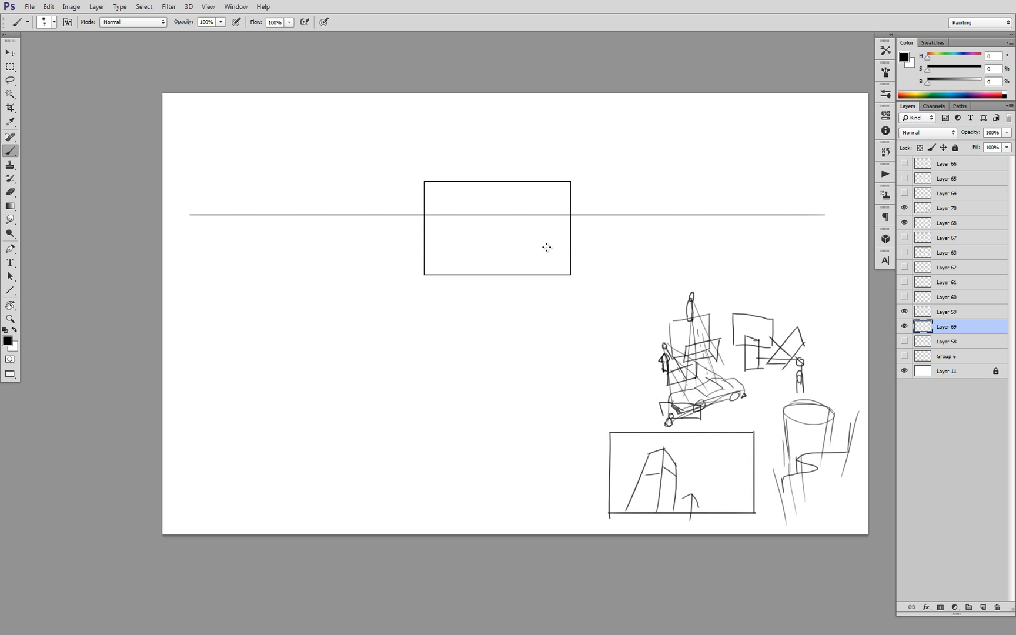
left_click(936, 314)
left_click(940, 330)
key("ctrl+shift+alt+n")
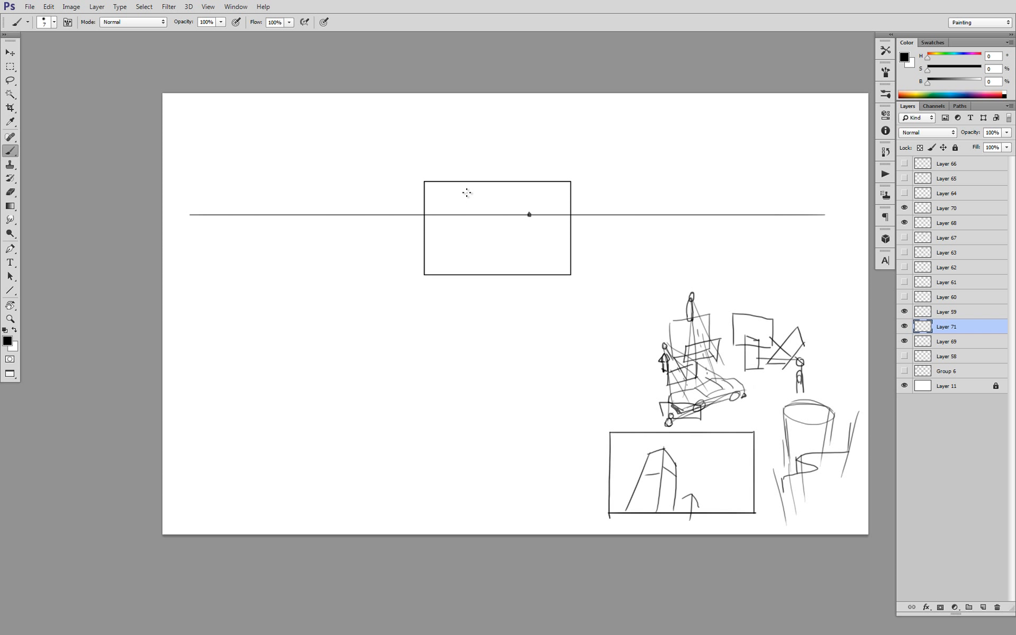
Try sketching a receding wall and box shapes around the vanishing point inside the frame, undoing every stroke back to the point
mouse_move(516, 212)
left_mouse_down()
mouse_move(420, 180)
mouse_move(467, 240)
mouse_move(493, 241)
mouse_move(428, 257)
mouse_move(437, 263)
left_mouse_up()
key("ctrl+z")
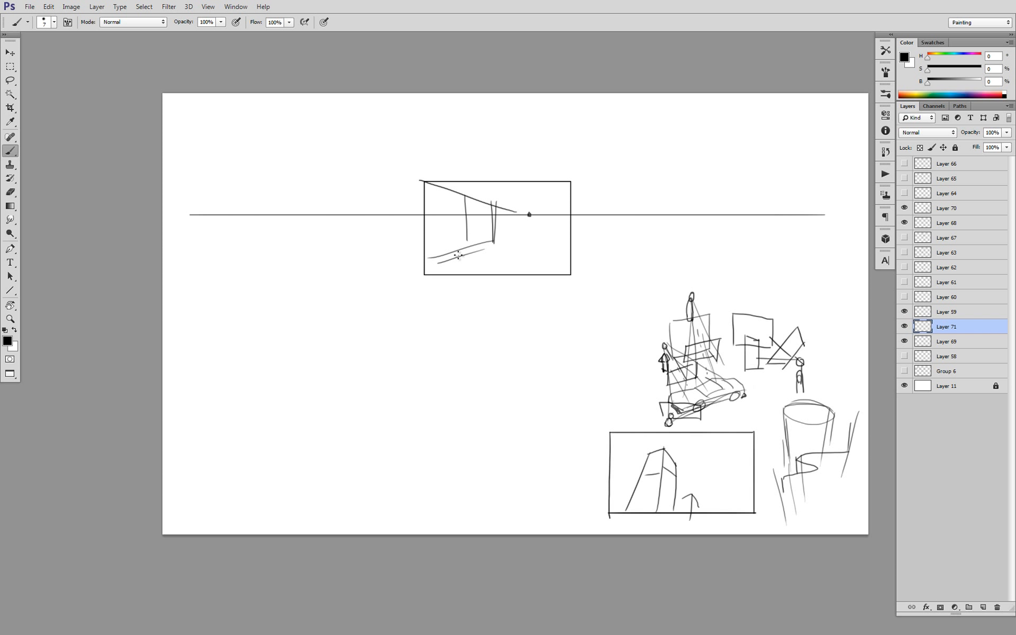
left_click_drag(551, 210, 551, 231)
left_click_drag(550, 209, 569, 221)
left_click_drag(435, 212, 502, 198)
key("ctrl+z")
key("ctrl+alt+z")
key("ctrl+alt+z")
key("ctrl+alt+z")
key("ctrl+alt+z")
key("ctrl+alt+z")
key("ctrl+alt+z")
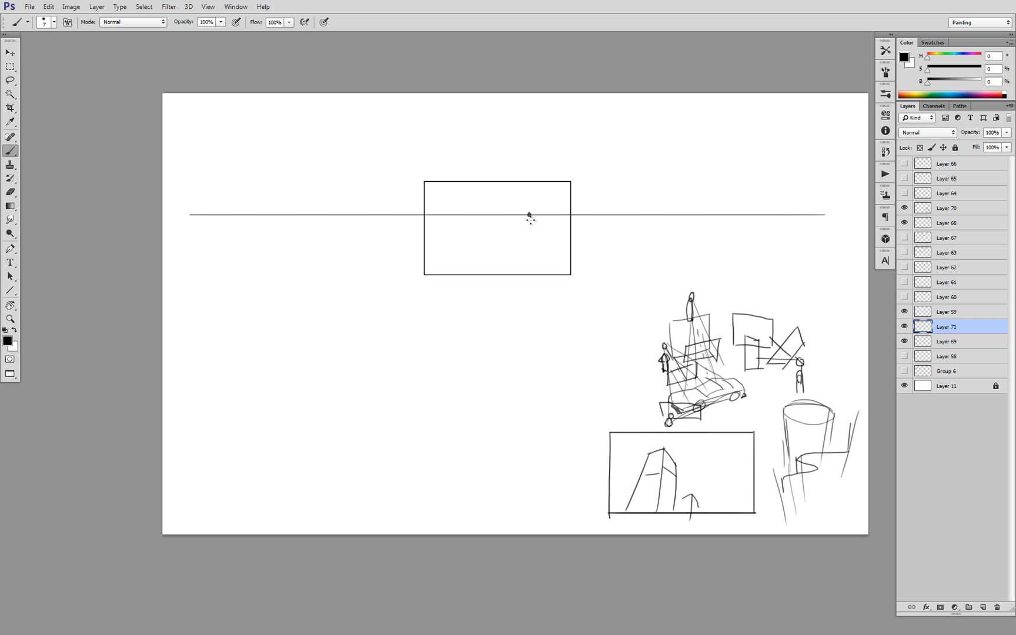
Draw a straight vertical line from the vanishing point down past the bottom of the frame
left_click_drag(530, 213, 543, 354)
key("ctrl+z")
left_click_drag(530, 214, 536, 366)
key("ctrl+z")
left_click_drag(529, 213, 530, 395)
left_click(536, 223, "ctrl+alt")
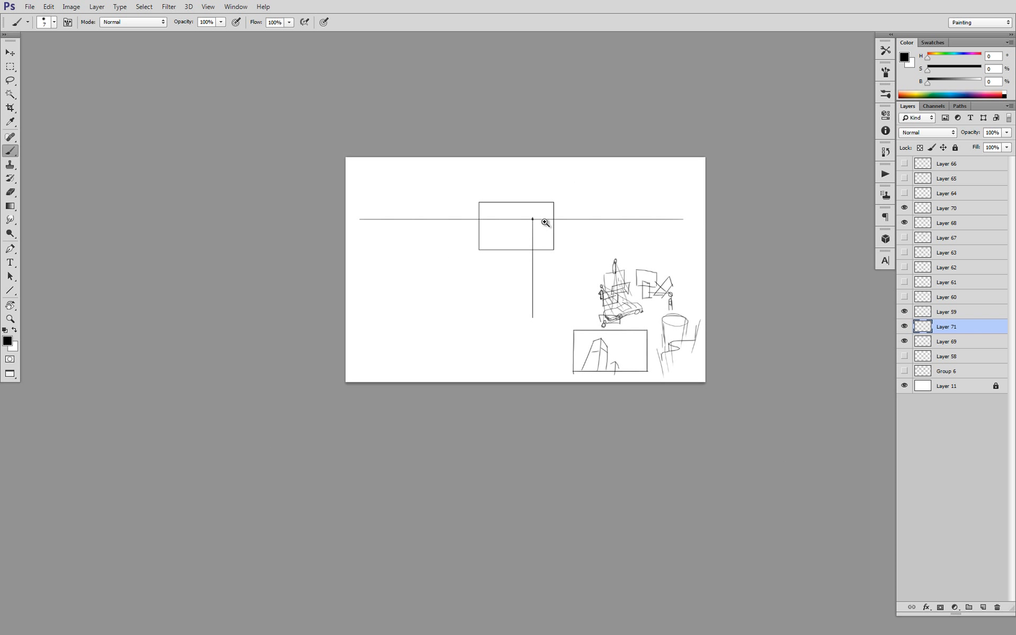
left_click(543, 222, "ctrl")
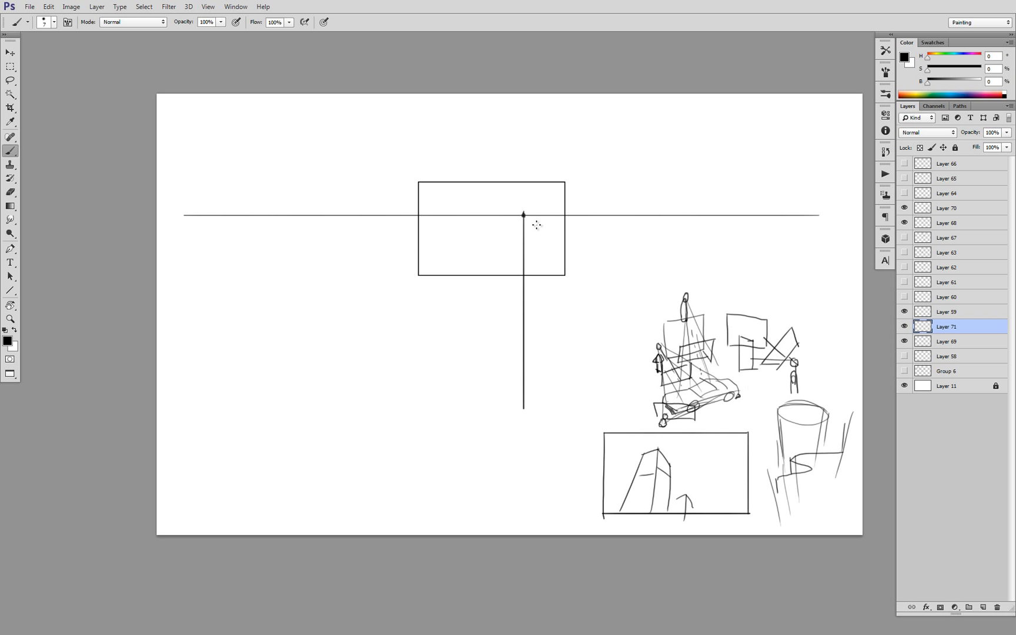
Circle the vanishing point with an arrow leading away from it, and try small boxes on both sides
mouse_move(525, 205)
left_mouse_down()
mouse_move(516, 227)
mouse_move(527, 206)
mouse_move(482, 210)
mouse_move(434, 234)
mouse_move(465, 206)
mouse_move(441, 234)
left_mouse_up()
mouse_move(537, 214)
left_mouse_down()
mouse_move(566, 216)
mouse_move(556, 210)
mouse_move(566, 206)
mouse_move(571, 233)
left_mouse_up()
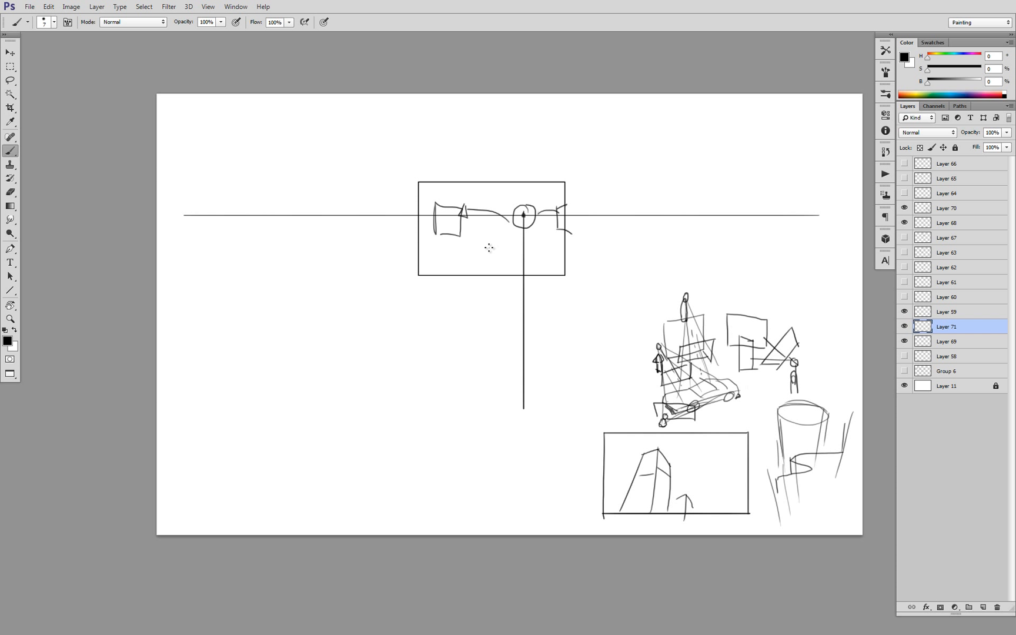
key("ctrl+z")
key("ctrl+alt+z")
key("ctrl+alt+z")
key("ctrl+shift+z")
Try sketching angled boxes on both sides of the vanishing point, with edges converging on the horizon
mouse_move(361, 212)
left_mouse_down()
mouse_move(451, 199)
mouse_move(447, 235)
mouse_move(479, 235)
mouse_move(569, 193)
mouse_move(559, 238)
left_mouse_up()
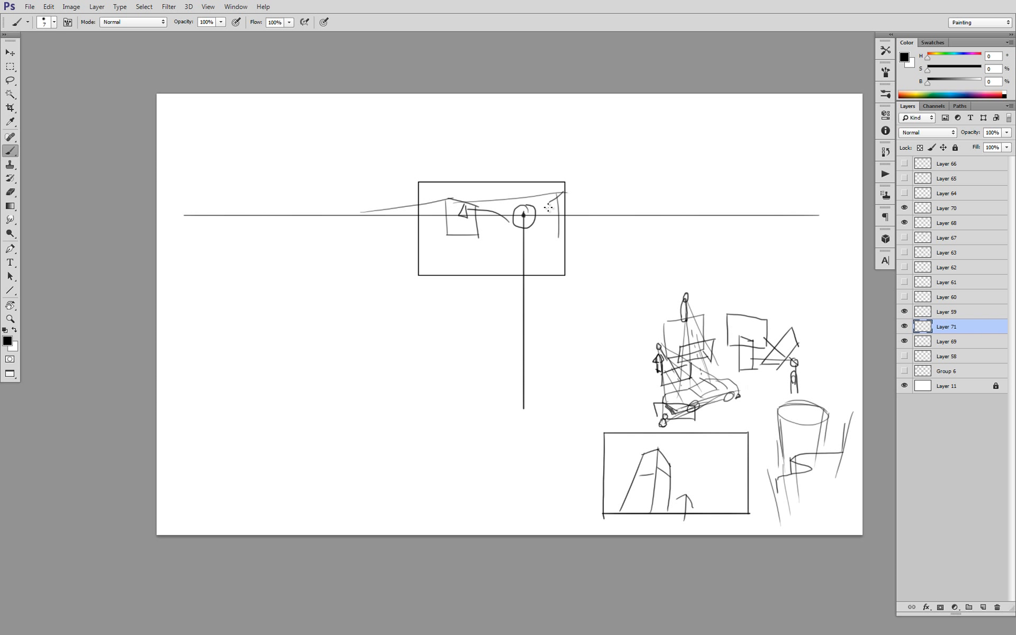
mouse_move(447, 196)
left_mouse_down()
mouse_move(554, 214)
mouse_move(559, 239)
left_mouse_up()
left_click_drag(450, 237, 512, 237)
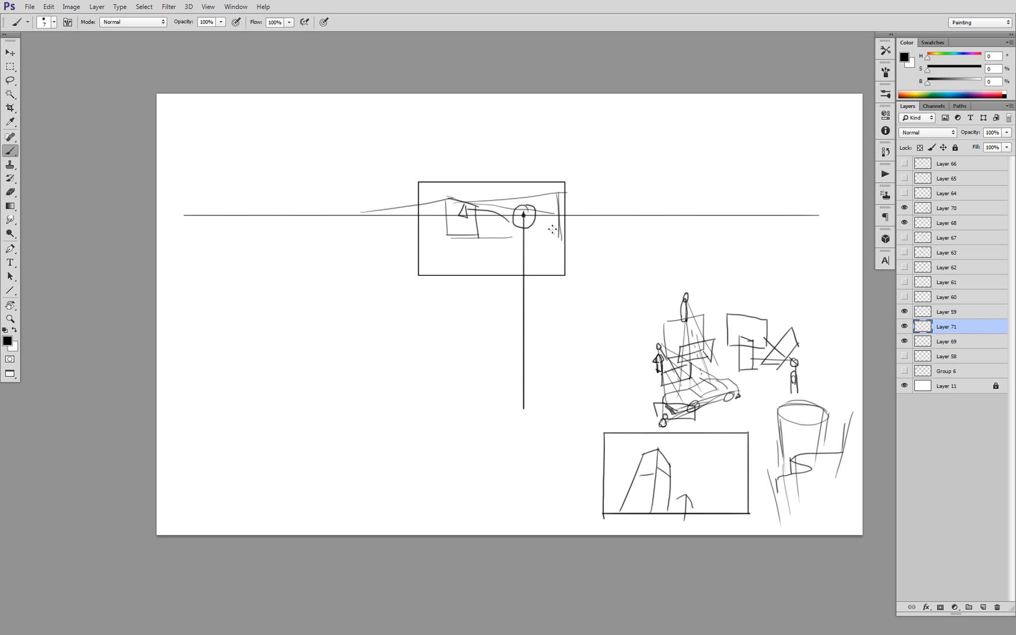
scroll(553, 234, "down", 3)
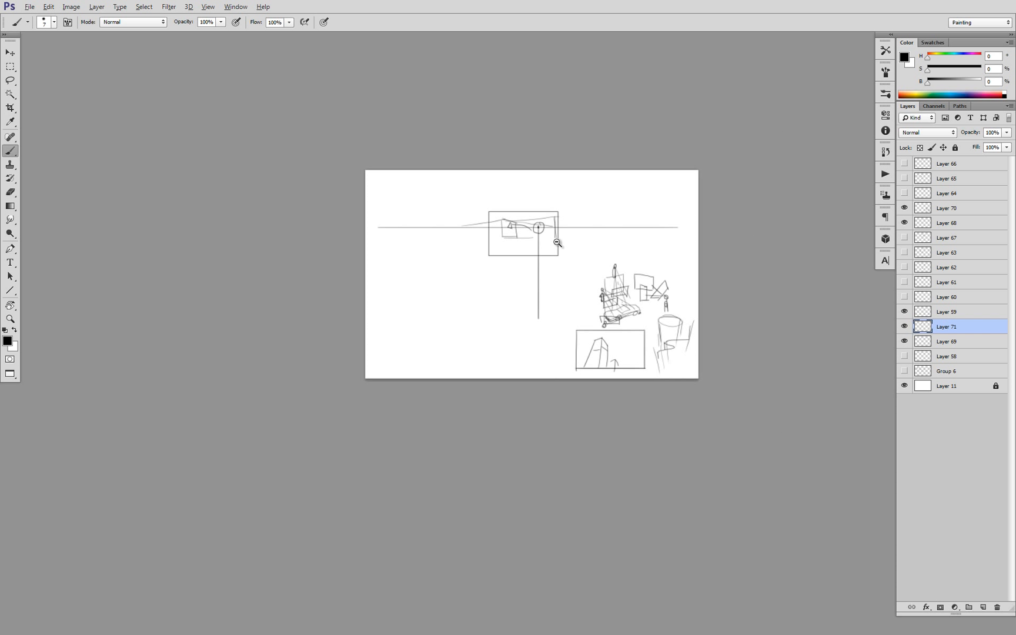
scroll(560, 246, "up", 3)
Undo the box and arrow strokes back to the circle around the vanishing point
key("ctrl+alt+z")
key("ctrl+alt+z")
key("ctrl+alt+z")
key("ctrl+alt+z")
key("ctrl+alt+z")
key("ctrl+alt+z")
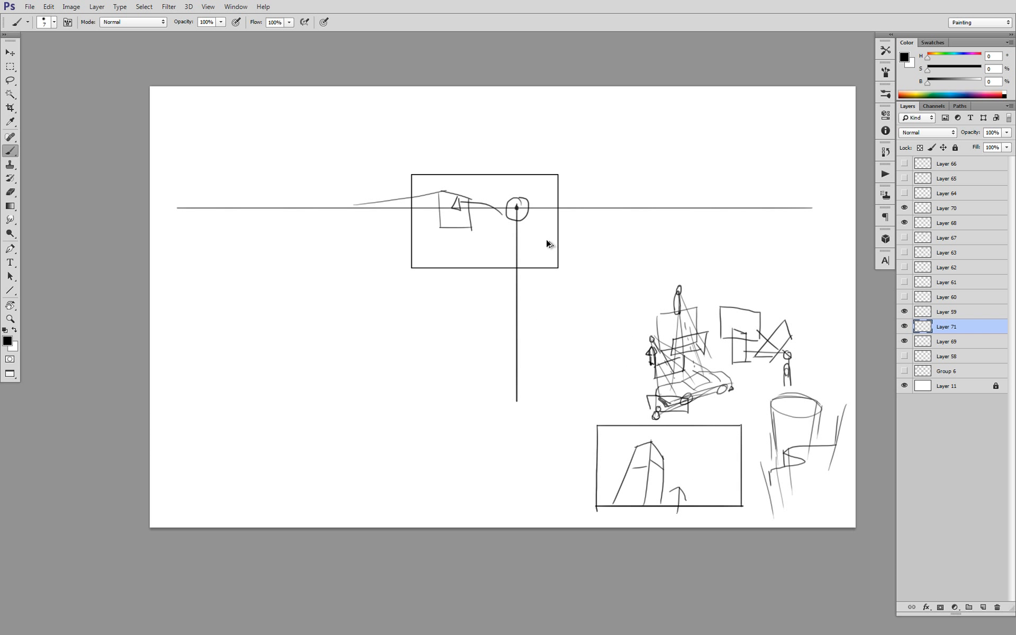
key("ctrl+alt+z")
key("ctrl+alt+z")
key("ctrl+alt+z")
key("ctrl+alt+z")
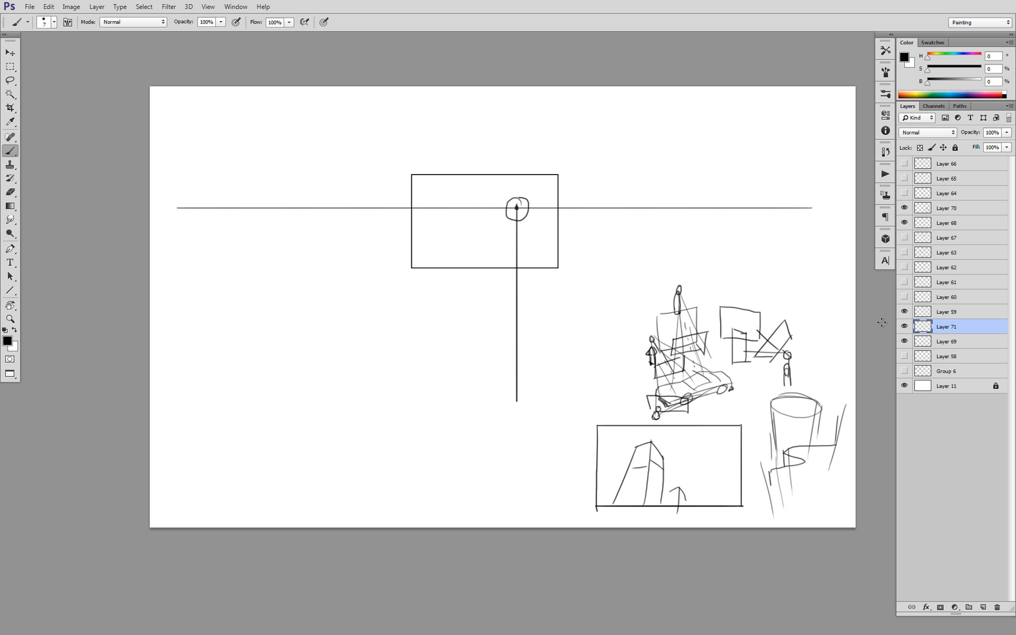
left_click(905, 311)
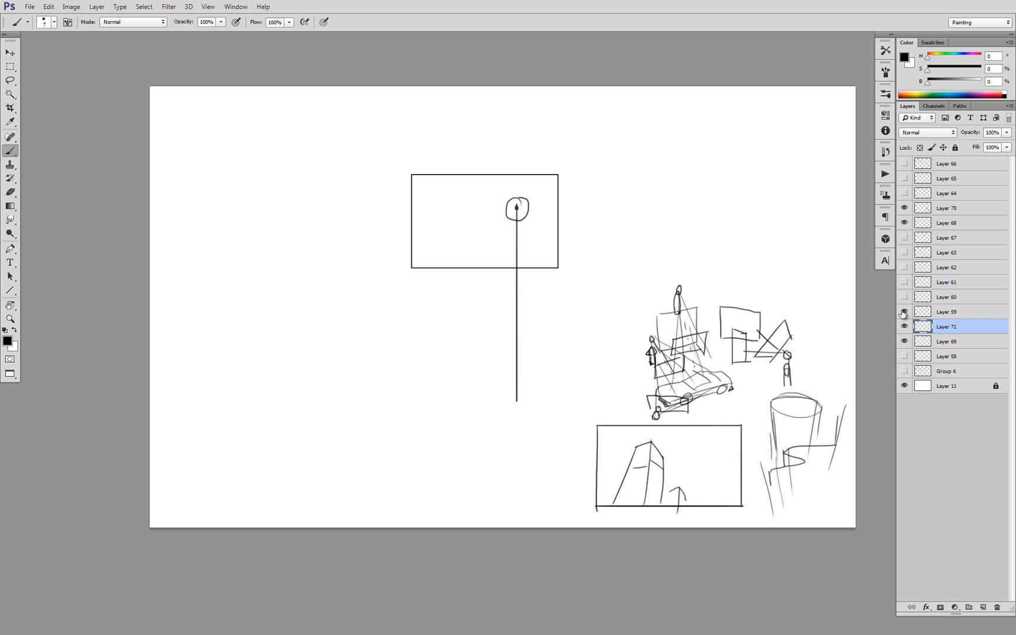
left_click(904, 311)
left_click(904, 237)
left_click(905, 238)
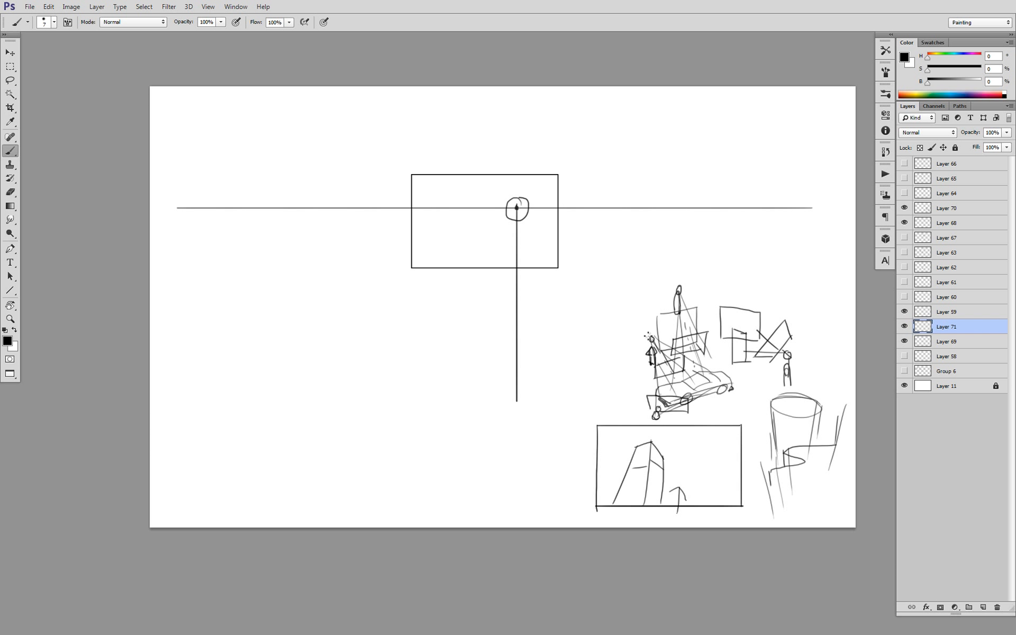
Sketch a viewer from above near the canvas's bottom edge and a car outline with wheels in front of it
scroll(486, 327, "down", 3)
left_click_drag(483, 408, 494, 419)
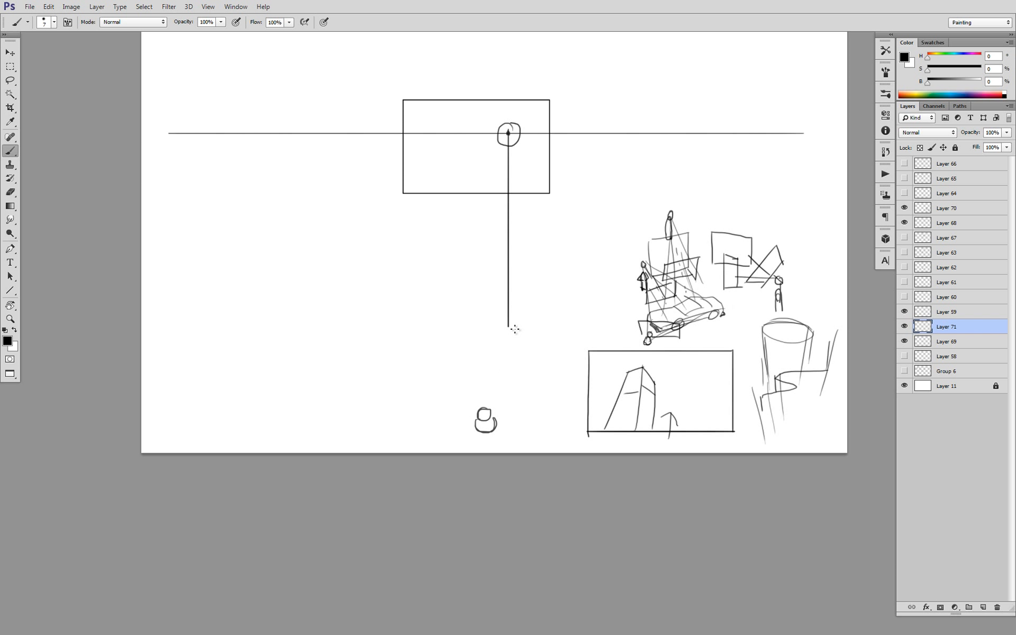
mouse_move(518, 323)
left_mouse_down()
mouse_move(423, 335)
mouse_move(524, 337)
mouse_move(527, 321)
mouse_move(523, 298)
mouse_move(426, 298)
mouse_move(420, 309)
mouse_move(453, 321)
mouse_move(482, 323)
mouse_move(483, 300)
mouse_move(452, 300)
mouse_move(448, 336)
left_mouse_up()
left_click_drag(514, 333, 521, 338)
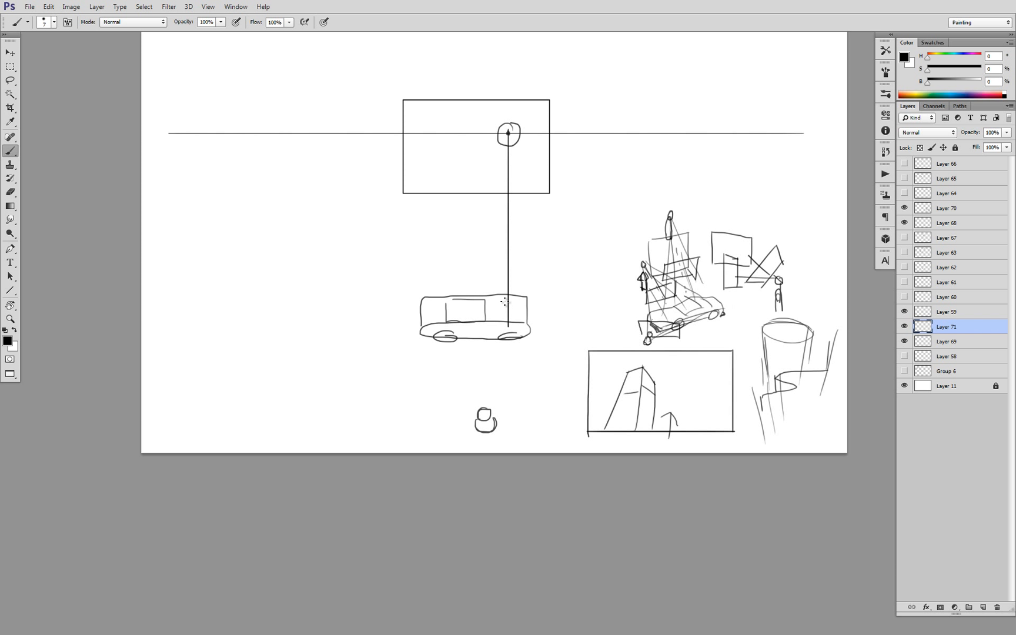
Add windows, pillars and other body details to the car sketched in front of the viewer
mouse_move(504, 296)
left_mouse_down()
mouse_move(505, 323)
mouse_move(484, 326)
left_mouse_up()
mouse_move(484, 326)
left_mouse_down()
mouse_move(483, 301)
mouse_move(506, 323)
left_mouse_up()
left_click_drag(509, 302, 508, 323)
mouse_move(446, 310)
left_mouse_down()
mouse_move(500, 301)
mouse_move(502, 319)
mouse_move(479, 306)
mouse_move(485, 321)
left_mouse_up()
key("ctrl+z")
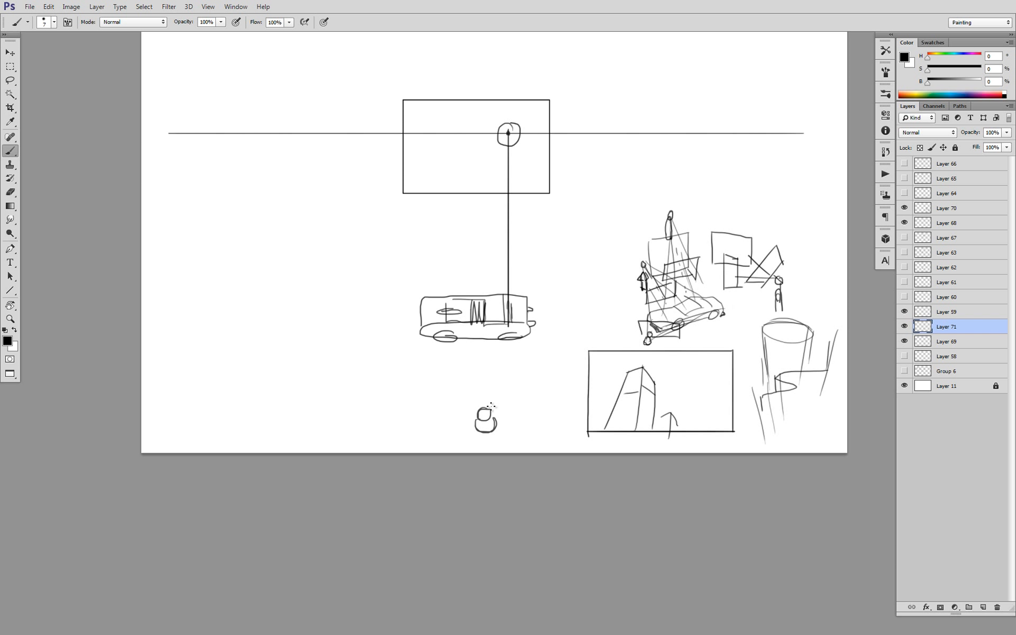
Draw two sight lines fanning out from the viewer to both ends of the car, and try a straight centre line
left_click_drag(477, 414, 407, 328)
left_click_drag(495, 412, 553, 333)
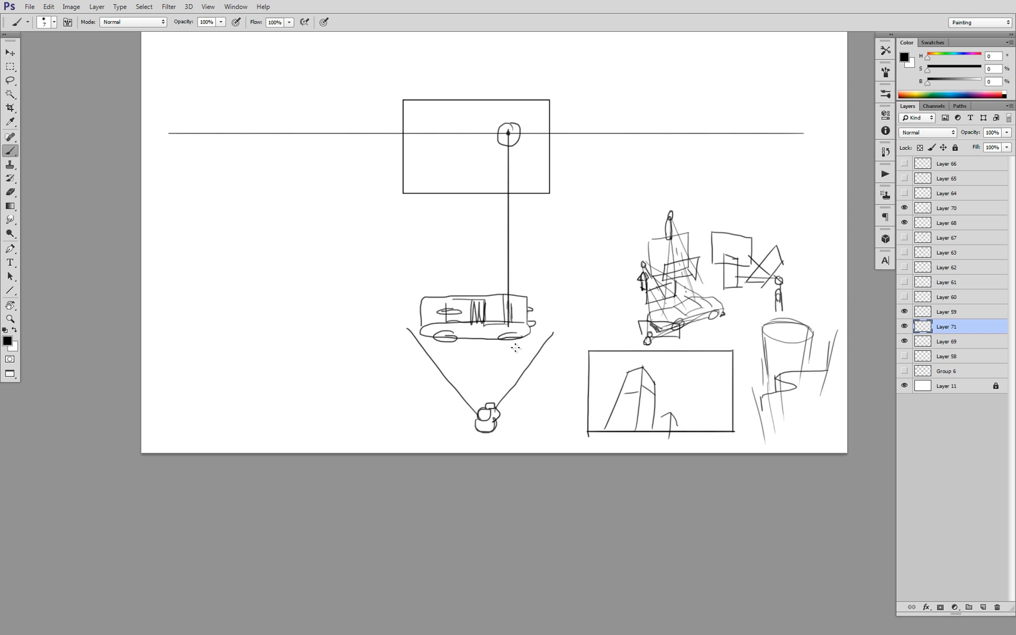
left_click_drag(547, 348, 557, 344)
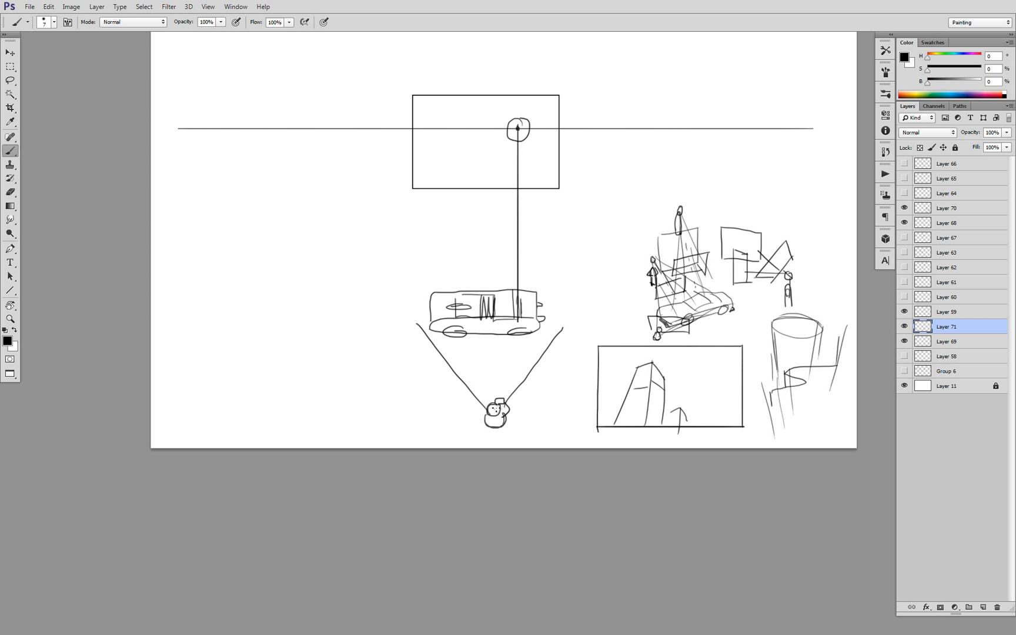
left_click_drag(494, 415, 493, 222)
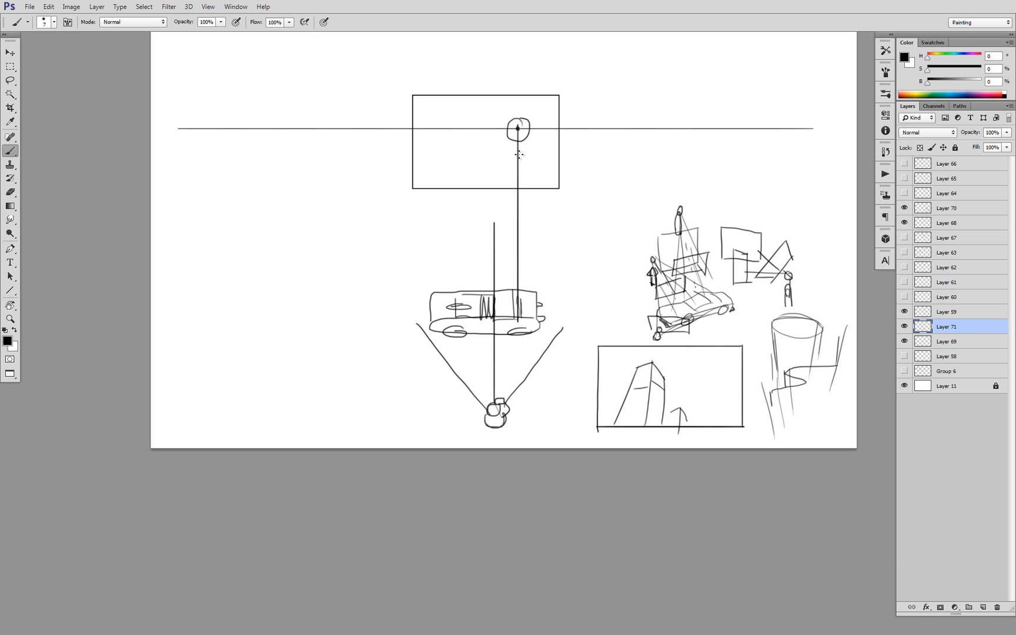
key("ctrl+z")
Lasso the car-and-viewer sketch, move it left clear of the vertical line, and draw a vertical centre line from the viewer through the car
key("l")
mouse_move(576, 280)
left_mouse_down()
mouse_move(445, 279)
mouse_move(383, 356)
mouse_move(467, 448)
mouse_move(596, 373)
mouse_move(584, 272)
mouse_move(496, 273)
left_mouse_up()
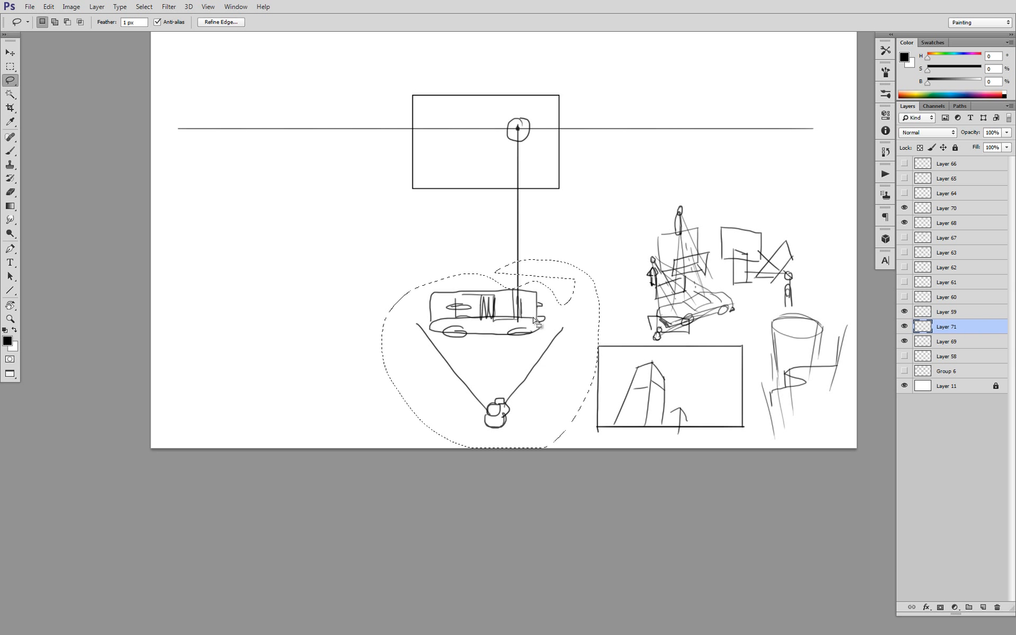
left_click_drag(519, 346, 465, 348)
key("ctrl+z")
mouse_move(542, 261)
left_mouse_down()
mouse_move(533, 275)
mouse_move(546, 246)
mouse_move(548, 260)
left_mouse_up()
mouse_move(512, 318)
left_mouse_down()
mouse_move(386, 285)
mouse_move(365, 300)
mouse_move(371, 331)
mouse_move(347, 340)
mouse_move(350, 208)
left_mouse_up()
key("b")
key("ctrl+d")
key("l")
key("ctrl+d")
key("b")
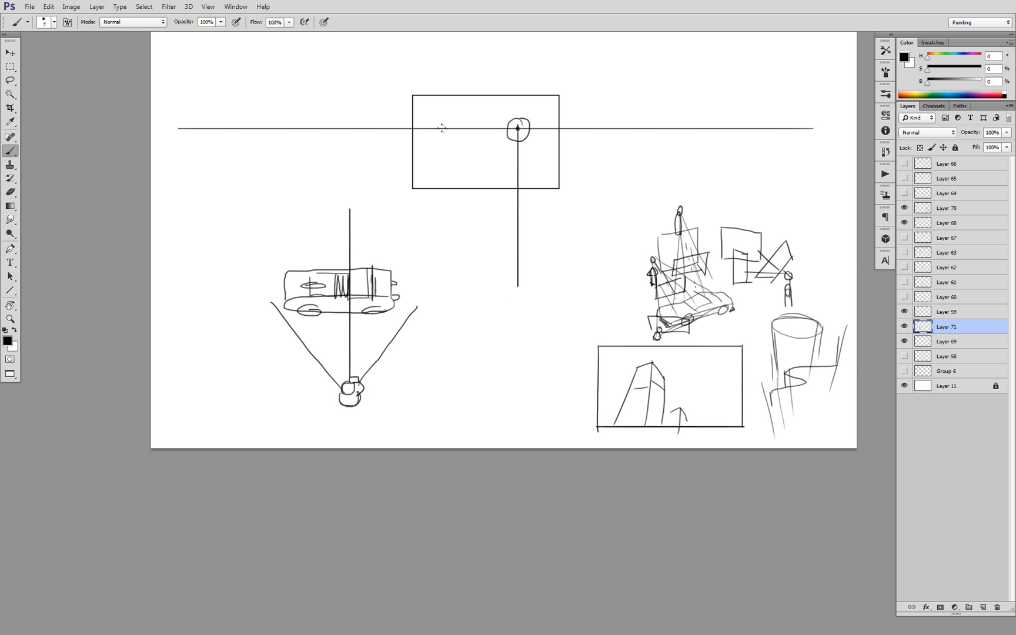
left_click_drag(419, 319, 443, 325)
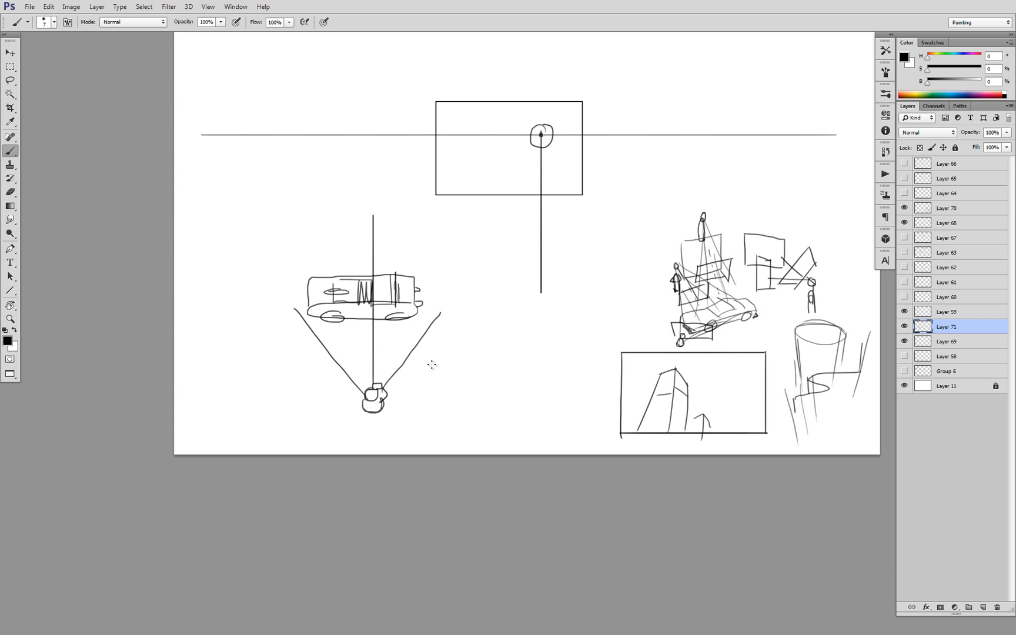
key("l")
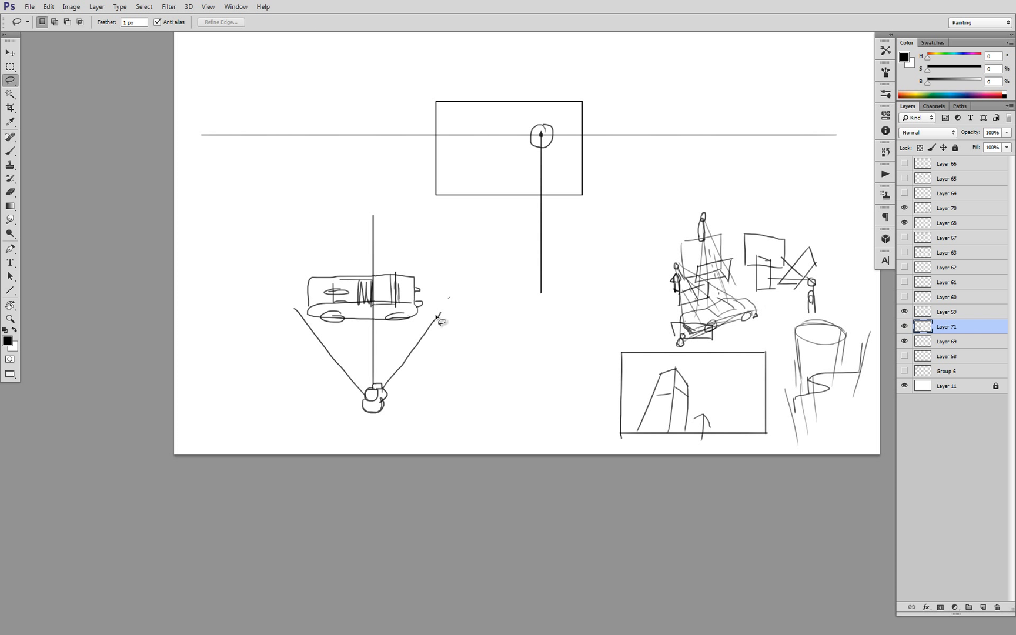
mouse_move(442, 321)
left_mouse_down()
mouse_move(382, 353)
mouse_move(326, 332)
mouse_move(292, 300)
mouse_move(276, 320)
mouse_move(343, 433)
mouse_move(437, 410)
mouse_move(467, 303)
left_mouse_up()
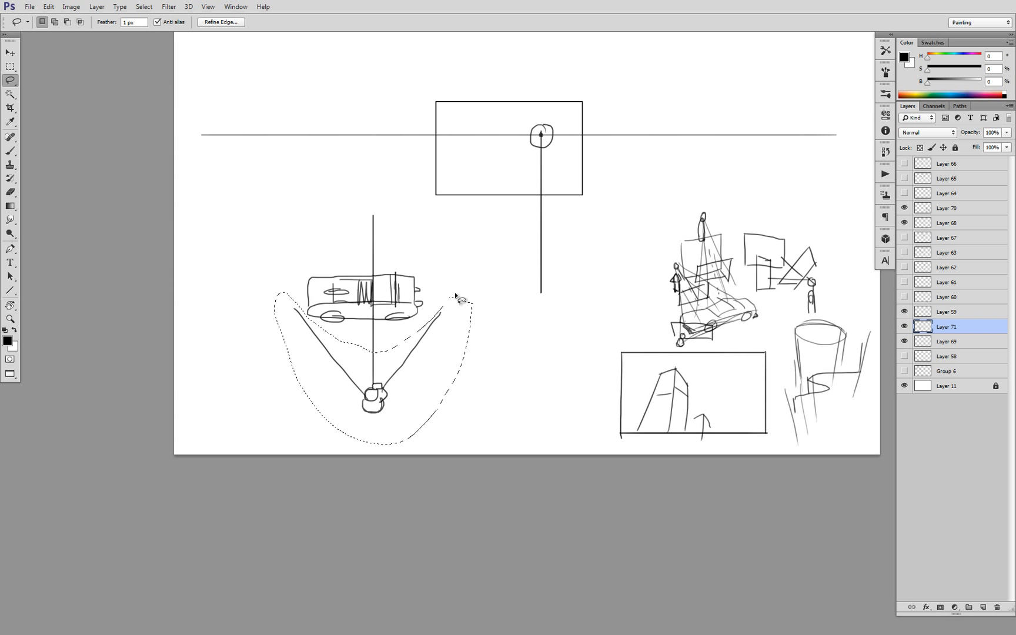
key("ctrl+d")
key("b")
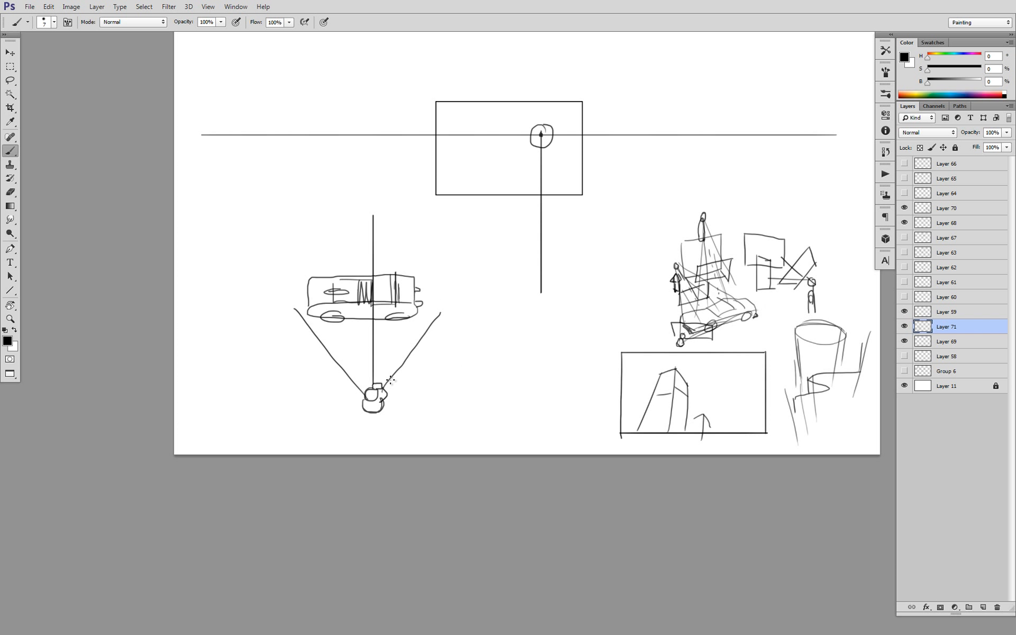
Draw an arc between the sight lines near the viewer, and a thin picture plane across them in front of the car
mouse_move(351, 376)
left_mouse_down()
mouse_move(398, 378)
mouse_move(391, 385)
mouse_move(438, 313)
left_mouse_up()
mouse_move(296, 298)
left_mouse_down()
mouse_move(327, 333)
mouse_move(308, 326)
mouse_move(434, 320)
left_mouse_up()
key("ctrl+z")
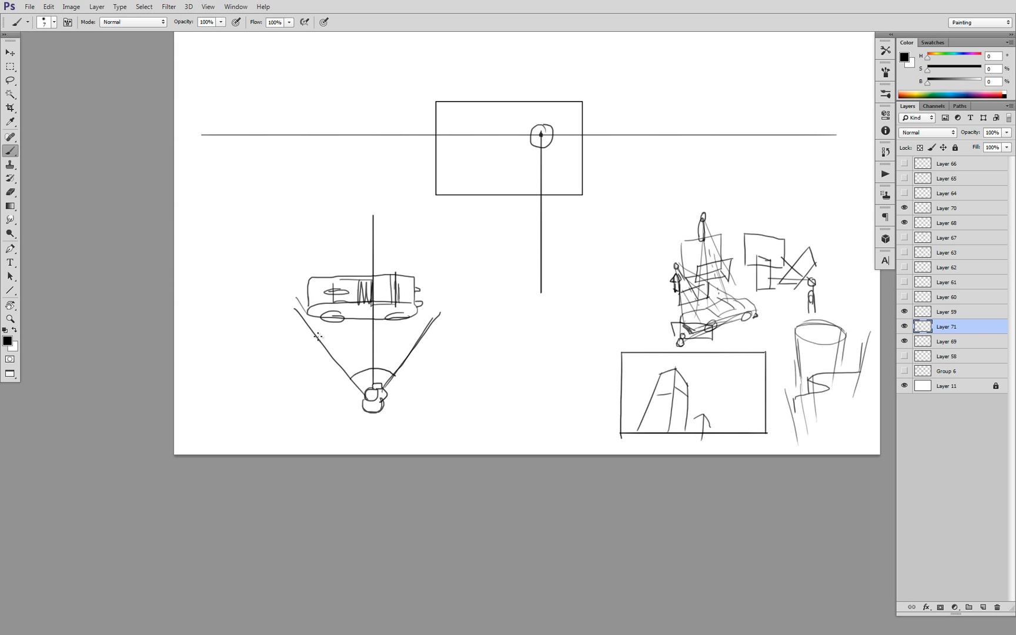
mouse_move(318, 335)
left_mouse_down()
mouse_move(428, 332)
mouse_move(329, 339)
left_mouse_up()
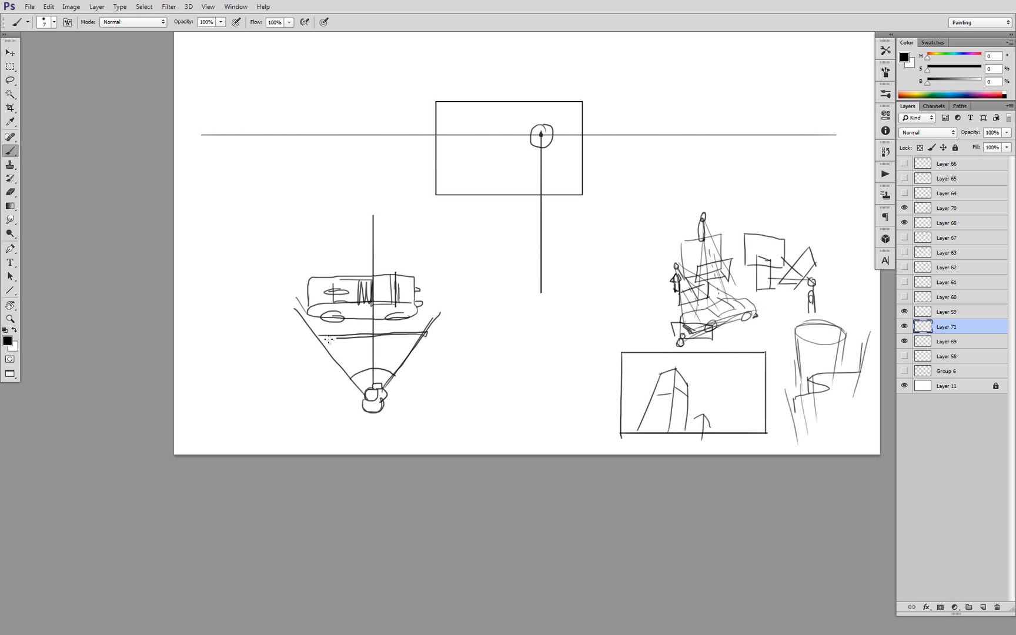
Draw a second picture plane across the sight lines, between the first picture plane and the viewer's arc
left_click_drag(295, 275, 337, 361)
key("ctrl+z")
left_click_drag(422, 348, 336, 356)
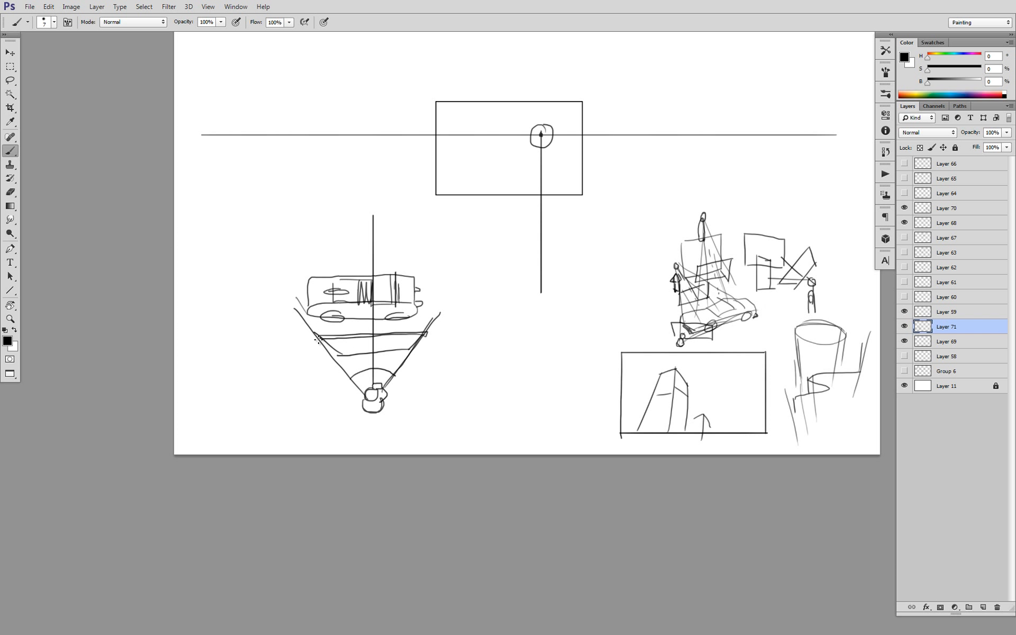
scroll(463, 320, "down", 4)
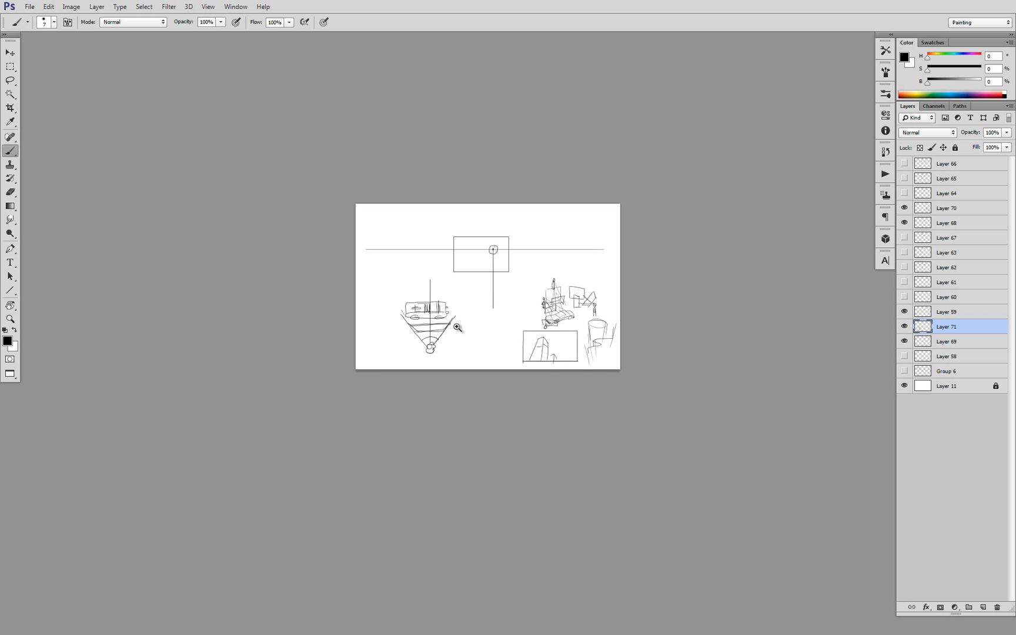
scroll(463, 320, "up", 2)
scroll(454, 316, "up", 2)
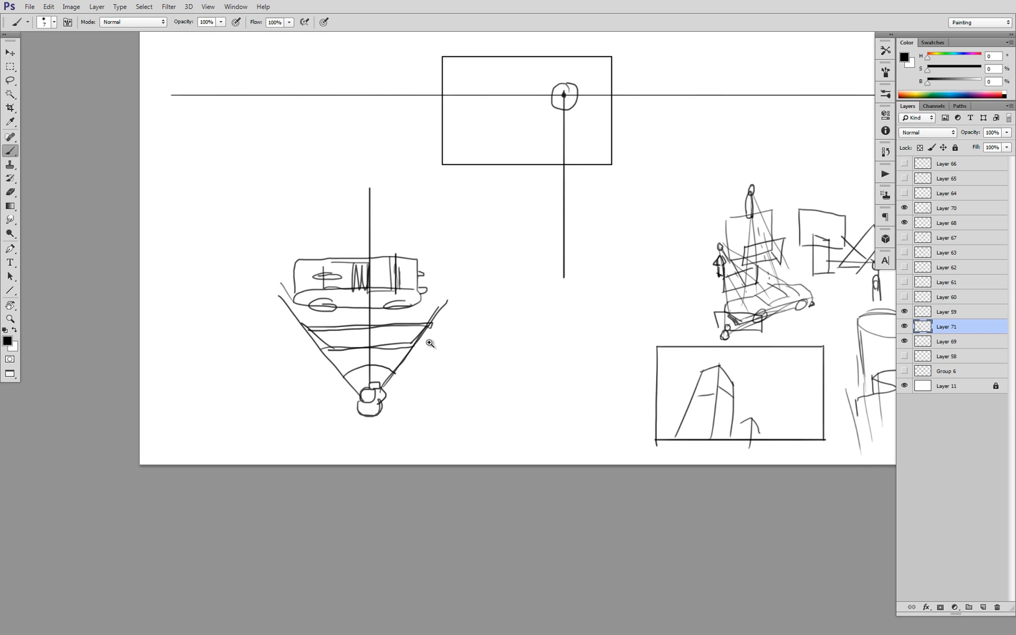
scroll(477, 318, "down", 2)
scroll(472, 351, "up", 2)
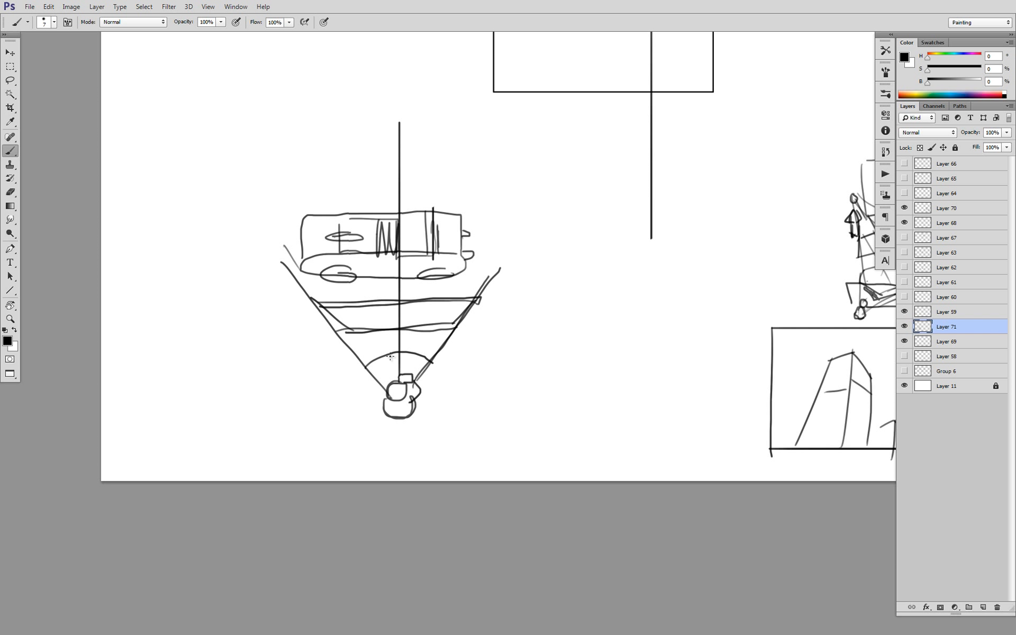
scroll(390, 356, "down", 1)
Check the hidden Layers 60 and 61, and show and select Layer 62 with the faint cone-of-vision triangle
left_click(905, 297)
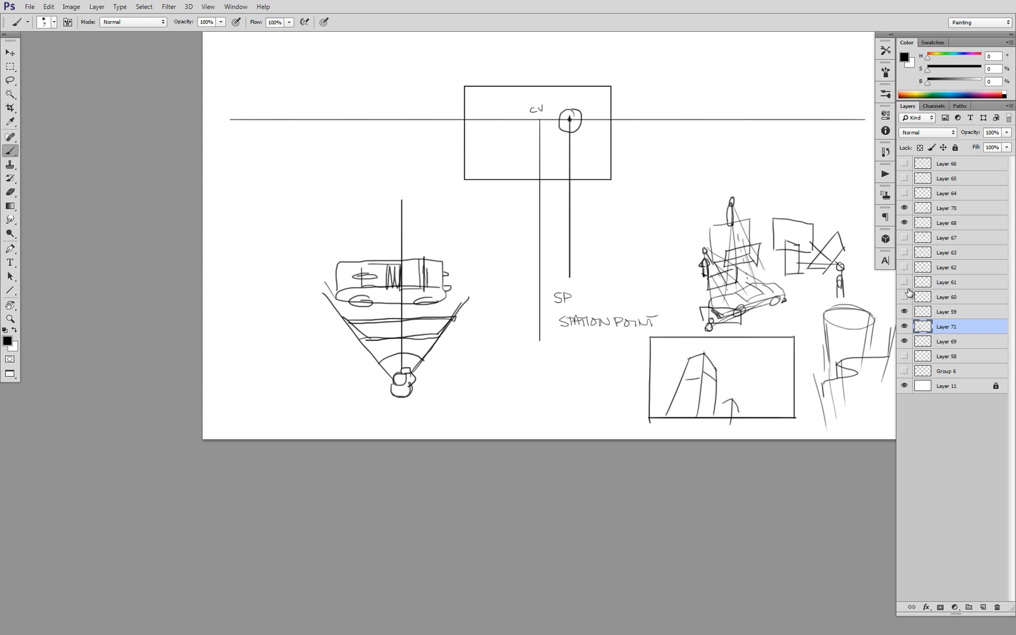
left_click(908, 293)
left_click(907, 283)
left_click(907, 283)
left_click(906, 268)
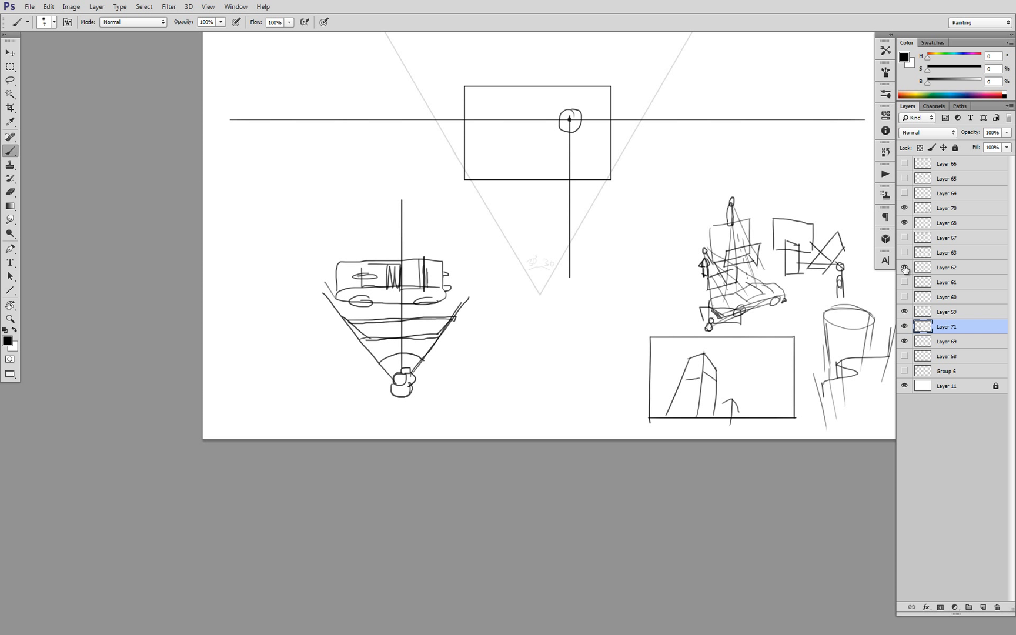
left_click(905, 268)
left_click(921, 269)
left_click(906, 268)
Try moving the original cone-of-vision triangle onto the viewer below the car, and undo the move
key("v")
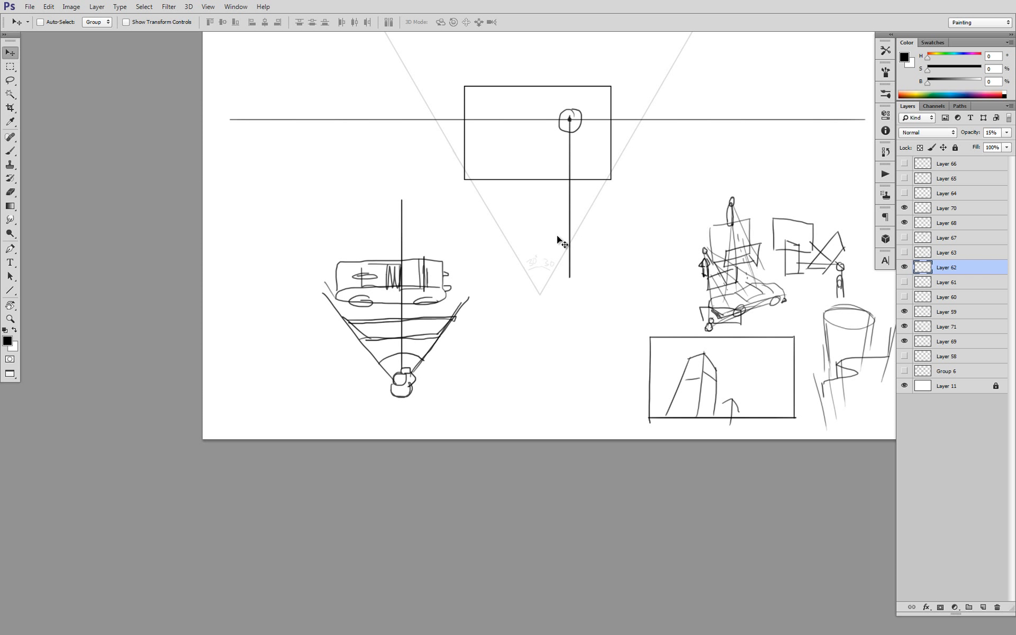
mouse_move(559, 238)
left_mouse_down()
mouse_move(505, 288)
mouse_move(432, 317)
mouse_move(444, 310)
mouse_move(434, 309)
left_mouse_up()
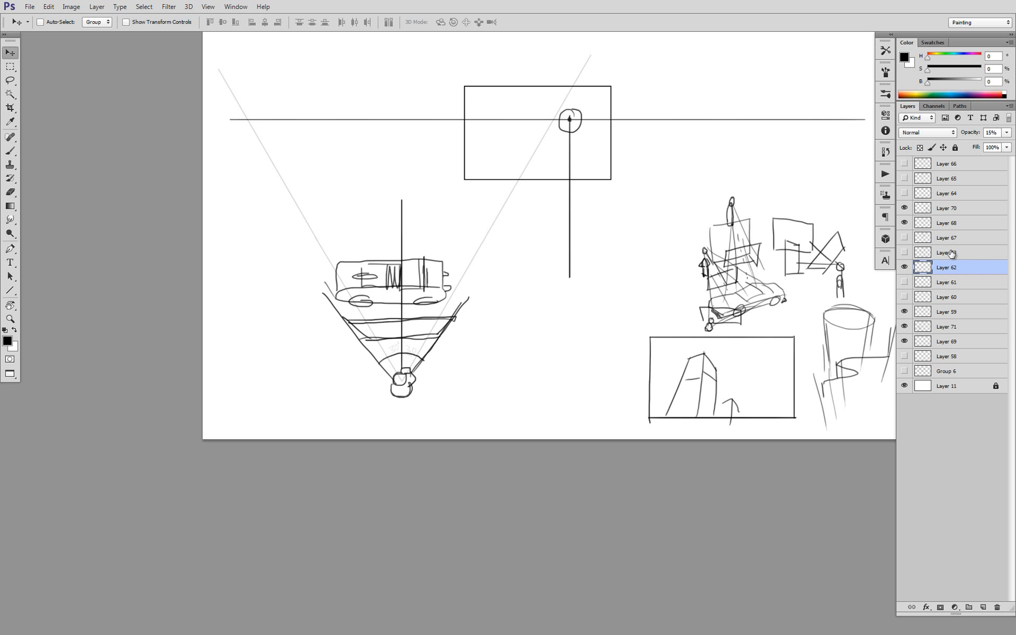
key("ctrl+alt+z")
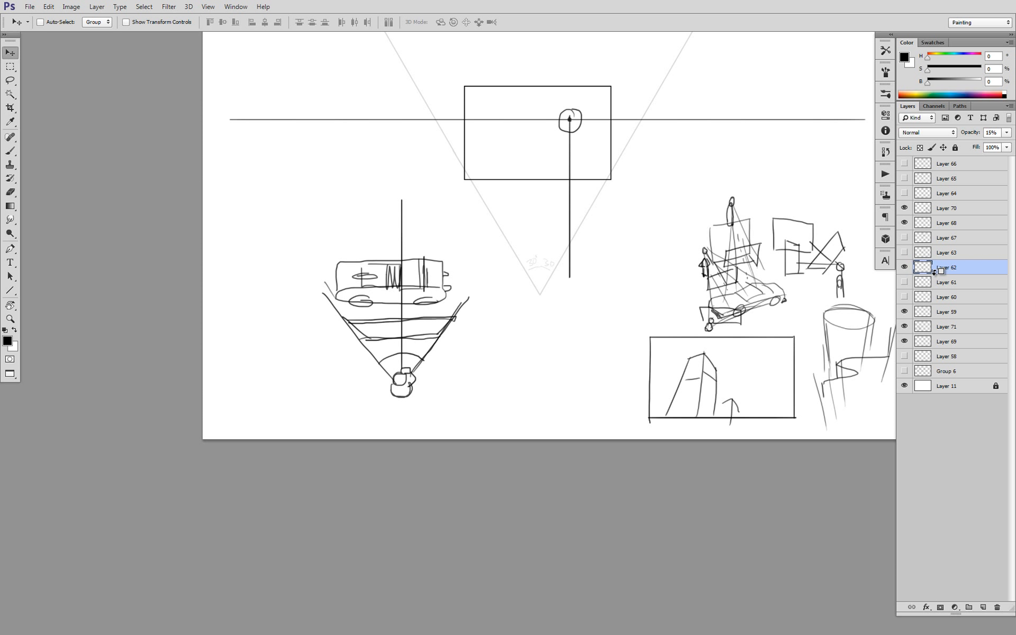
key("ctrl+alt+z")
key("ctrl+alt+z")
key("ctrl+alt+z")
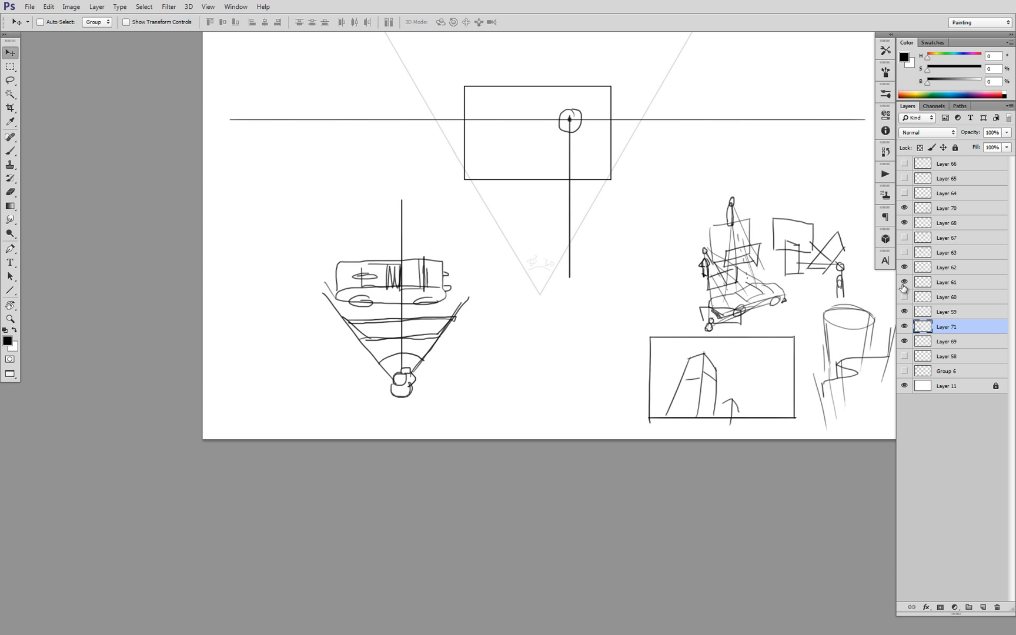
Duplicate the Layer 62 cone of vision with its apex on the viewer, and place the copy directly above Layer 59
left_click(904, 282)
left_click(904, 281)
left_click(946, 269)
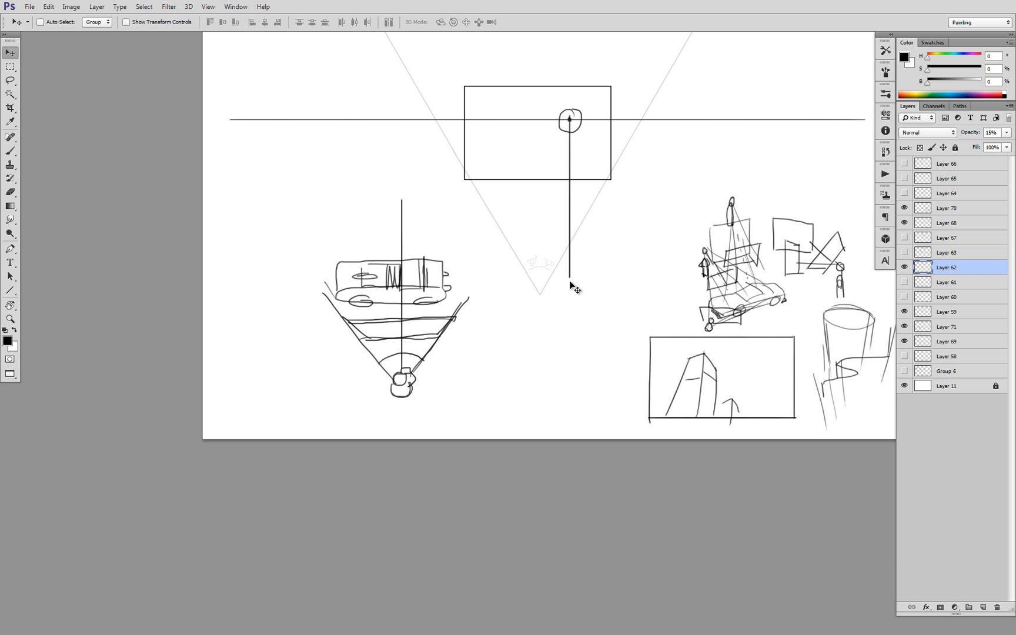
left_click_drag(585, 246, 449, 335)
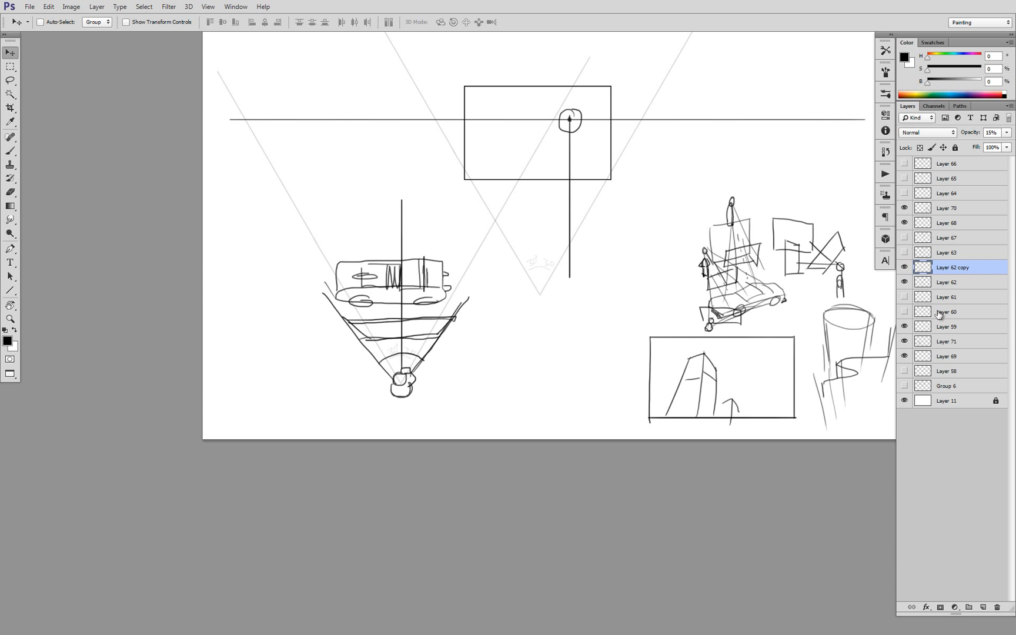
left_click_drag(929, 272, 923, 319)
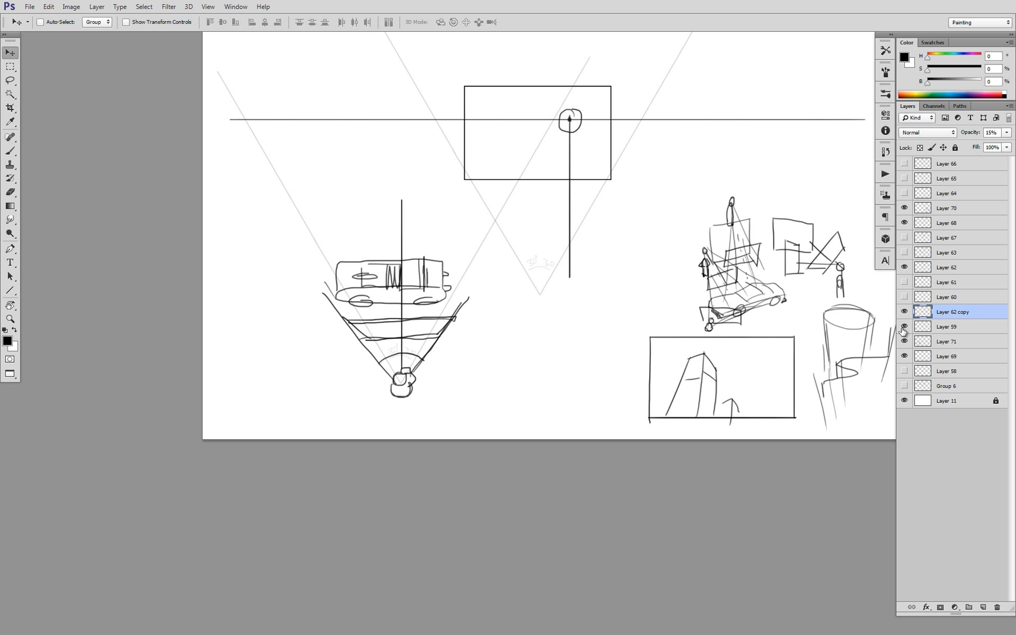
On Layer 71, lasso the viewer, sight lines and picture planes while leaving the car outside the selection
left_click(905, 327)
left_click(905, 327)
left_click(905, 341)
left_click(905, 342)
left_click(916, 347)
key("l")
mouse_move(484, 268)
left_mouse_down()
mouse_move(465, 311)
mouse_move(438, 317)
left_mouse_up()
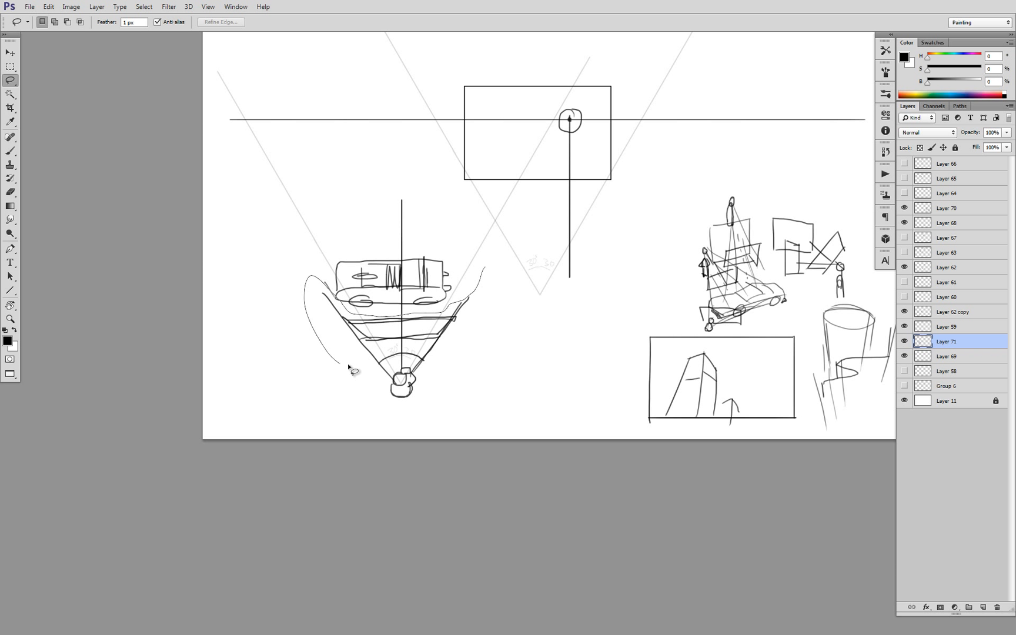
left_click_drag(349, 366, 344, 365)
key("shift")
mouse_move(437, 305)
left_mouse_down()
mouse_move(461, 365)
mouse_move(323, 340)
mouse_move(345, 347)
left_mouse_up()
mouse_move(463, 272)
left_mouse_down()
mouse_move(457, 301)
mouse_move(426, 307)
left_mouse_up()
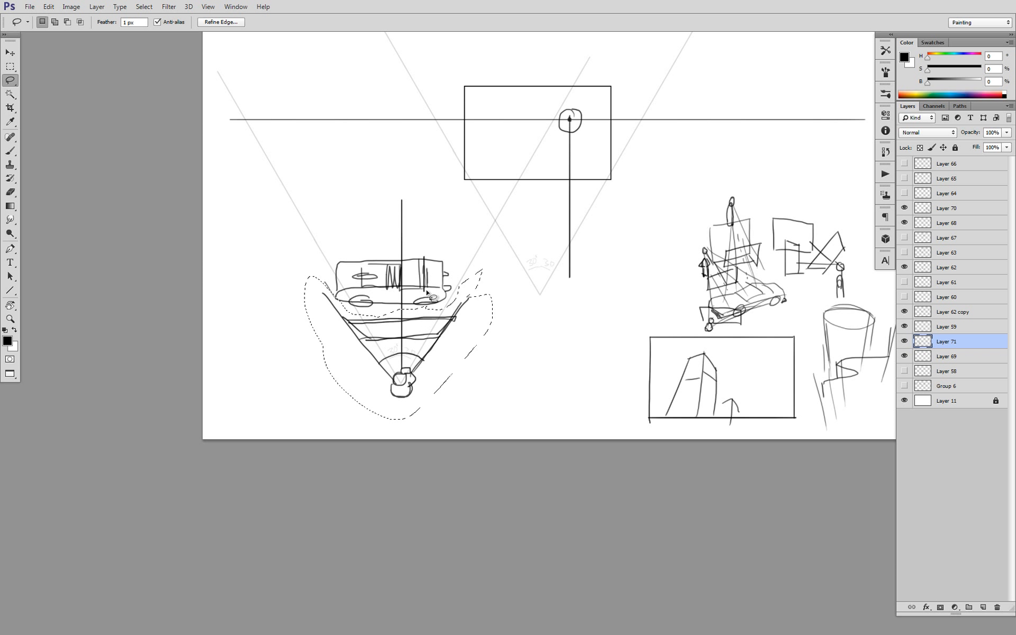
Try copying the lassoed area to a new layer from Layer 62 copy, placed below Layer 59 at 15% opacity
left_click(905, 312)
left_click(905, 312)
left_click(941, 316)
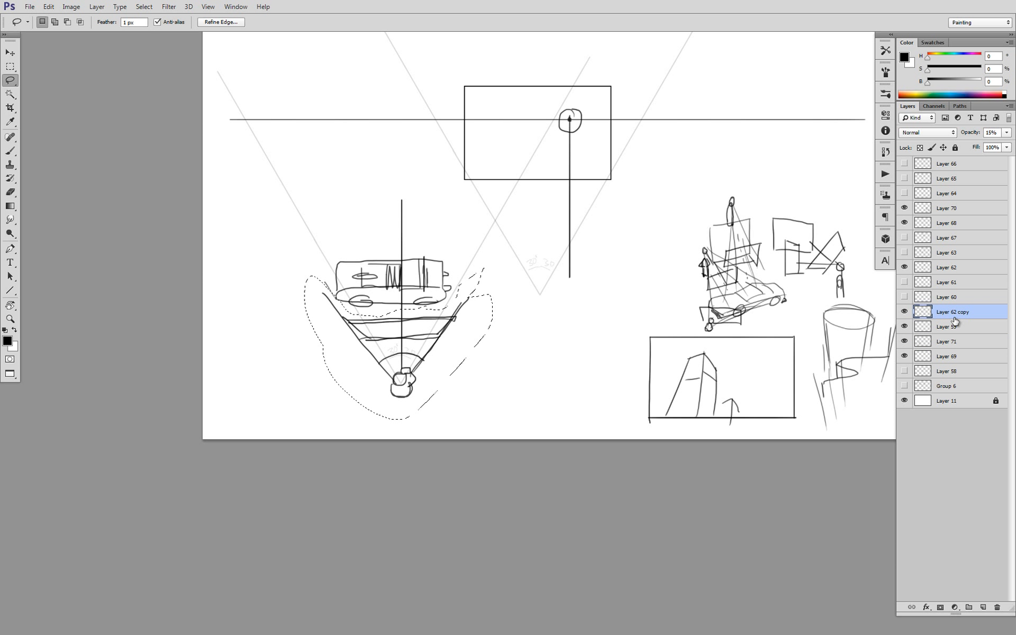
key("1")
key("5")
left_click_drag(944, 316, 941, 334)
left_click(906, 342)
left_click(905, 342)
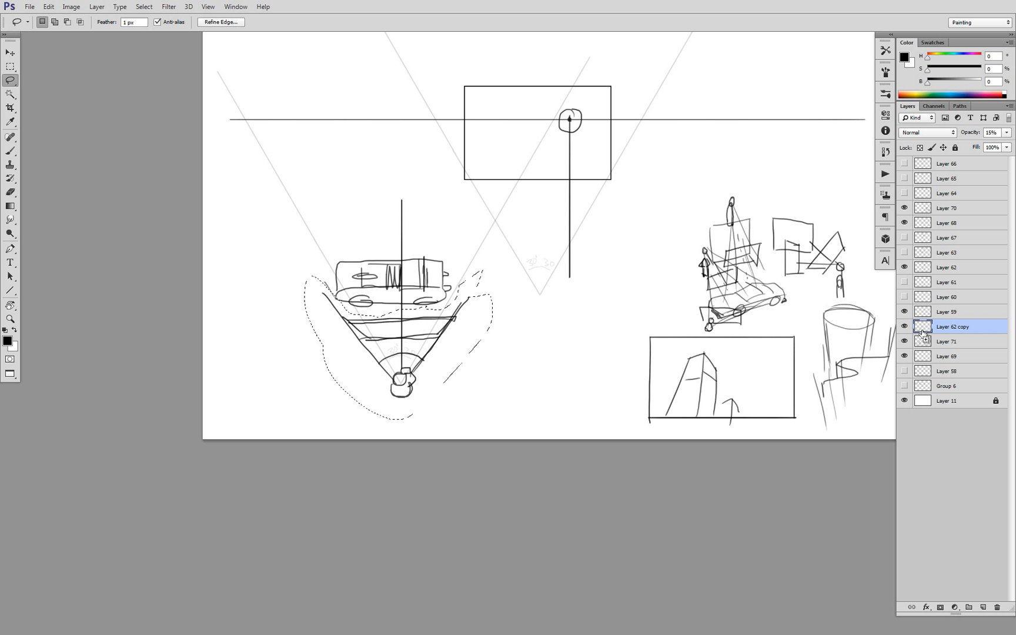
key("ctrl+j")
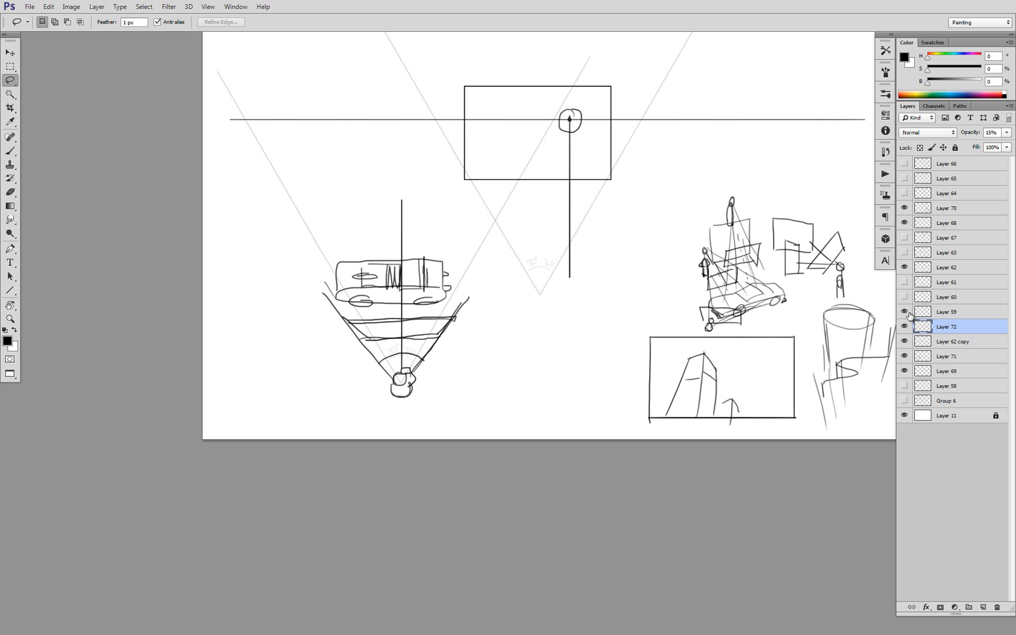
Check what the neighbouring layers contain, and undo the layer copy and the reordering of Layer 62 copy
left_click(906, 313)
left_click(906, 312)
left_click(905, 347)
left_click(904, 352)
left_click(905, 357)
key("ctrl+alt+z")
key("ctrl+alt+z")
key("ctrl+alt+z")
key("ctrl+alt+z")
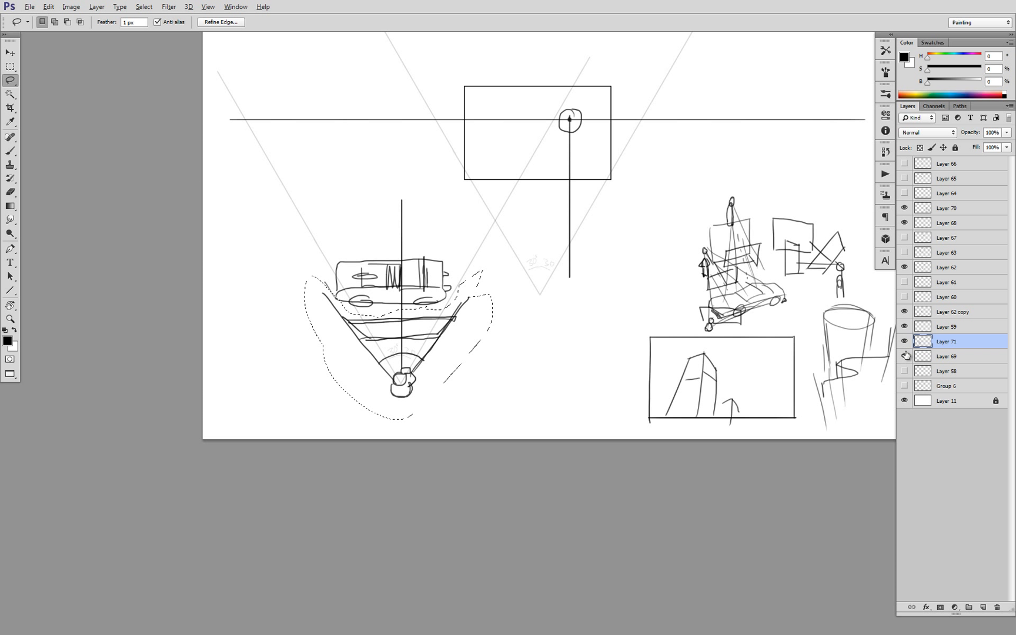
Cut the lassoed viewer, sight lines and picture planes from Layer 71 onto a separate layer, and check the neighbouring layers' contents
left_click(905, 357)
left_click(904, 341)
left_click(904, 341)
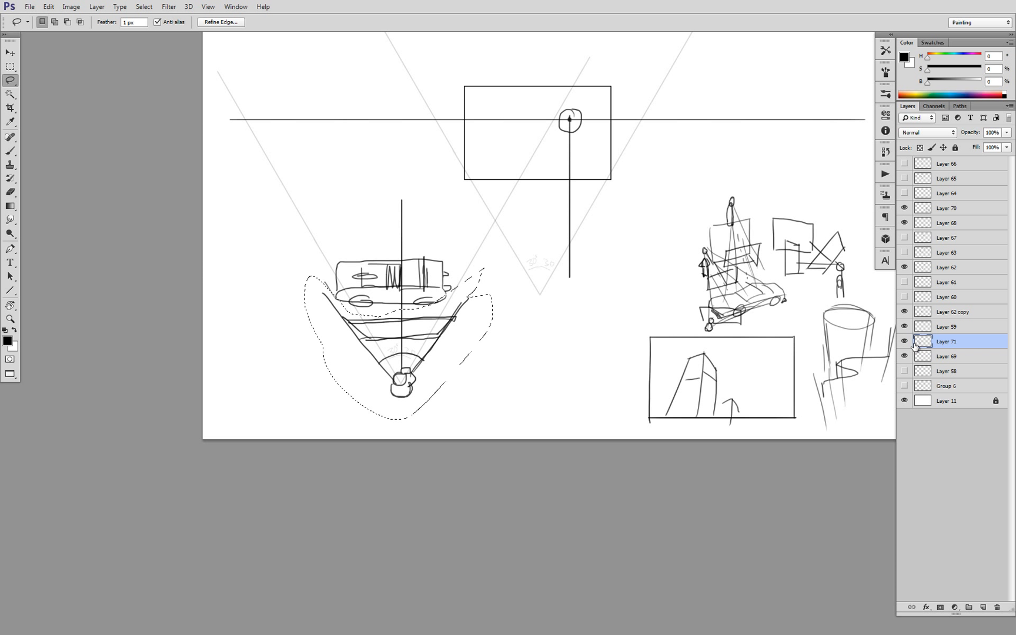
key("ctrl+j")
left_click(905, 342)
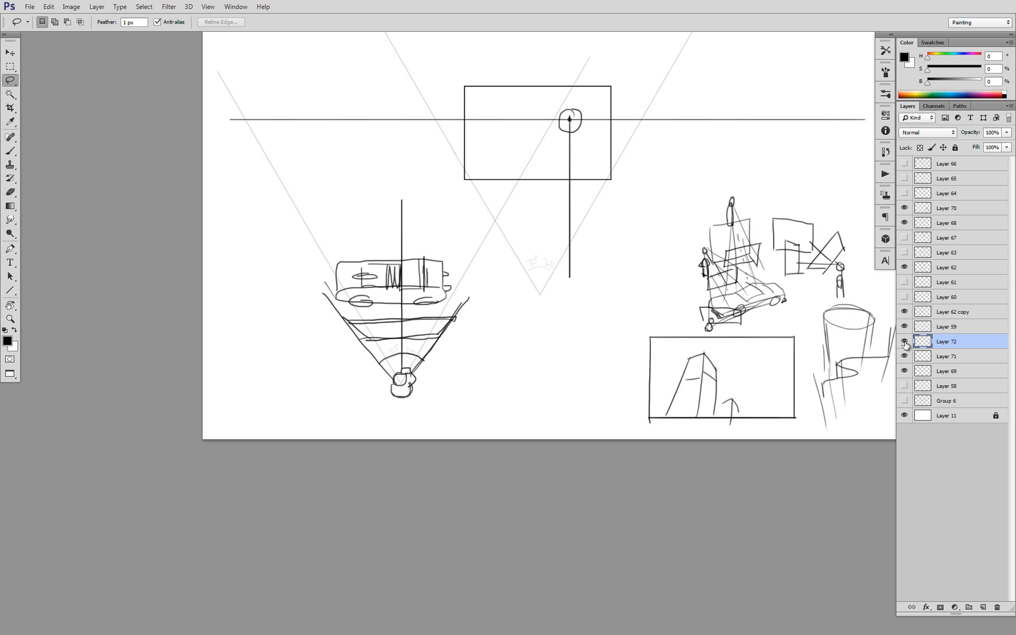
left_click(905, 357)
left_click(905, 357)
left_click(905, 327)
left_click(905, 327)
left_click(904, 313)
left_click(905, 312)
Place Layer 62 copy directly above Layer 72, and move both layers together slightly down, away from the car
left_click_drag(924, 314, 923, 341)
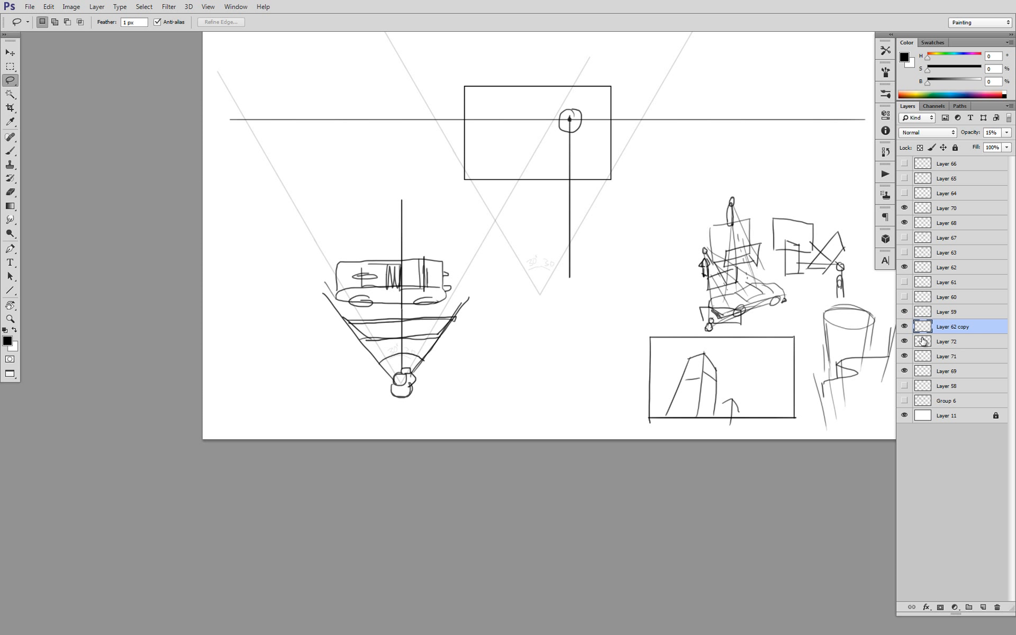
left_click(959, 346, "shift")
key("v")
left_click_drag(423, 344, 419, 372)
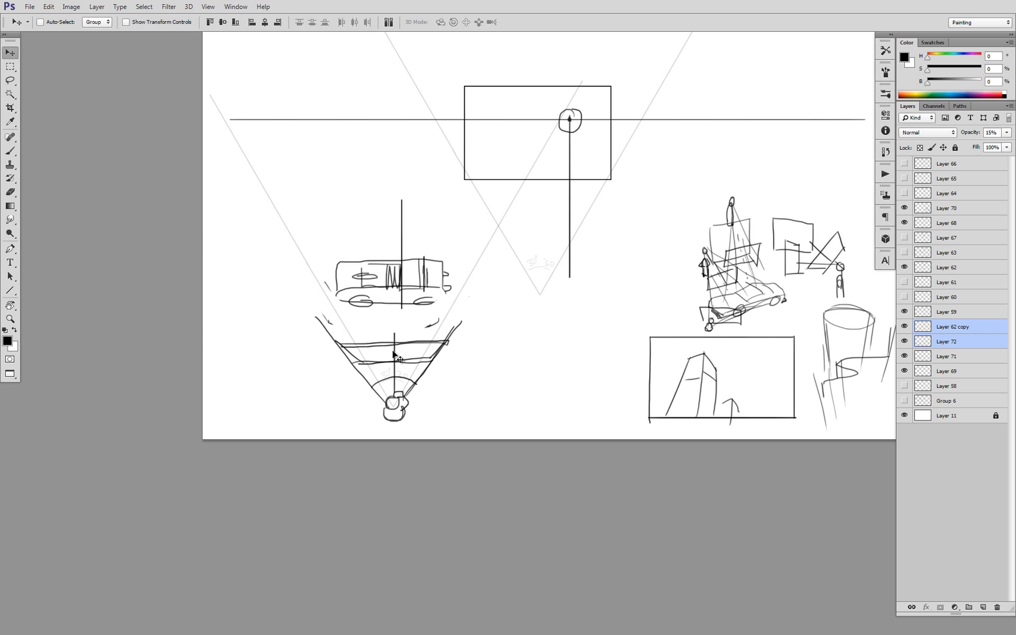
left_click_drag(393, 352, 393, 347)
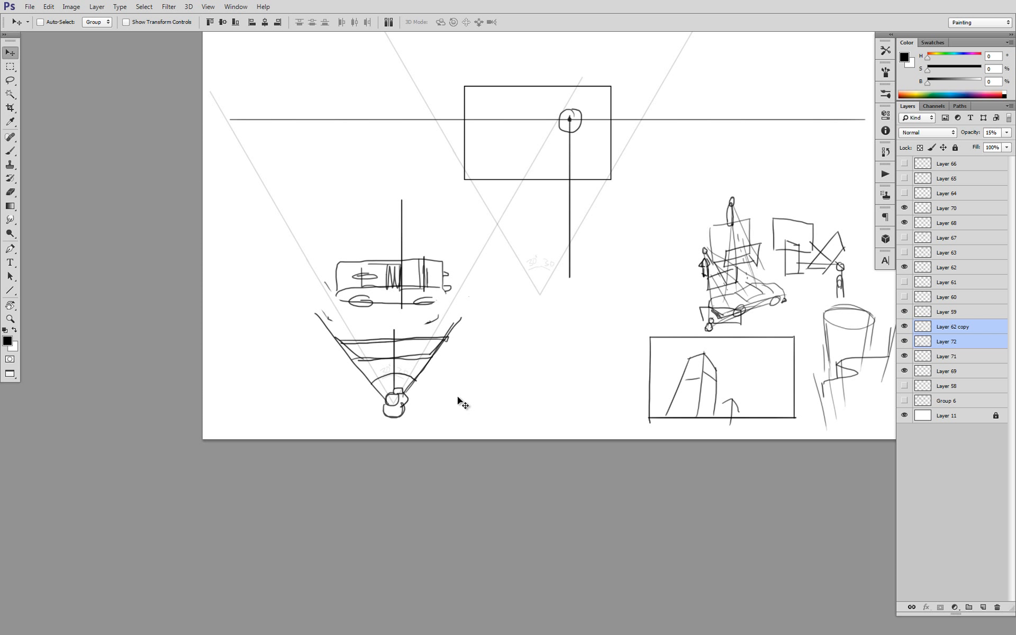
Try rotating the viewer and its cone of vision around the car to a side and an angled viewpoint, and cancel the transformation
key("ctrl+t")
left_click_drag(637, 332, 286, 213)
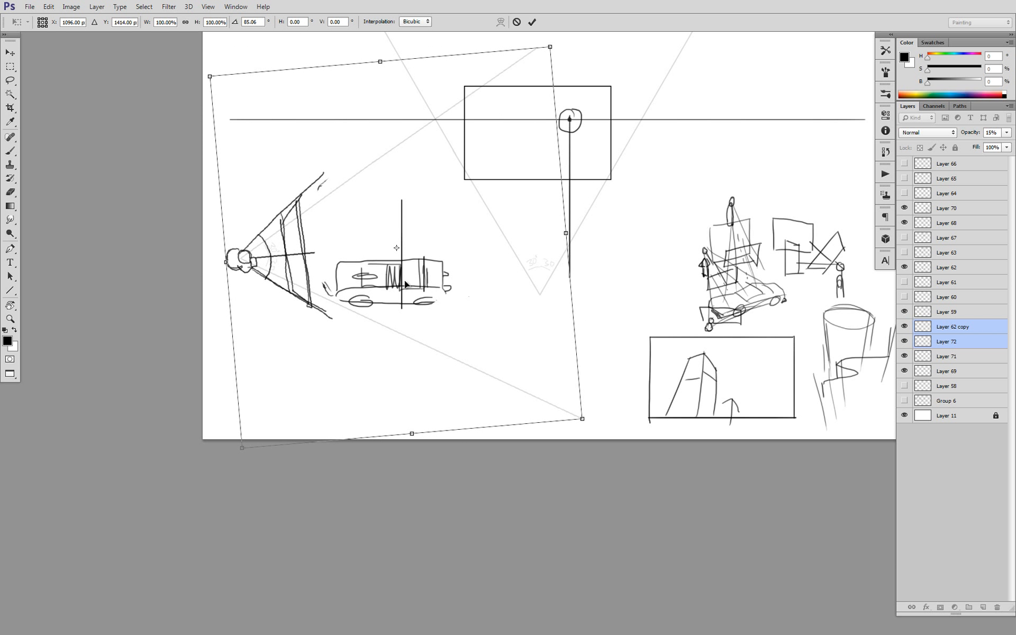
left_click_drag(401, 275, 419, 300)
left_click_drag(646, 286, 644, 312)
left_click_drag(489, 310, 531, 321)
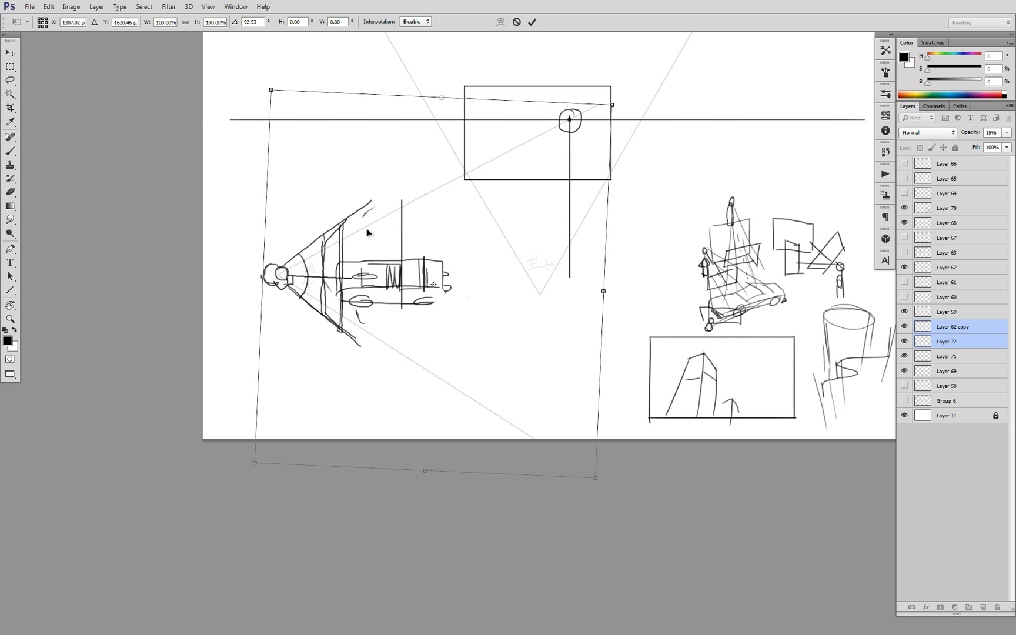
mouse_move(638, 286)
left_mouse_down()
mouse_move(636, 268)
mouse_move(627, 275)
left_mouse_up()
left_click_drag(512, 330, 513, 326)
left_click_drag(646, 304, 637, 228)
left_click_drag(538, 303, 517, 289)
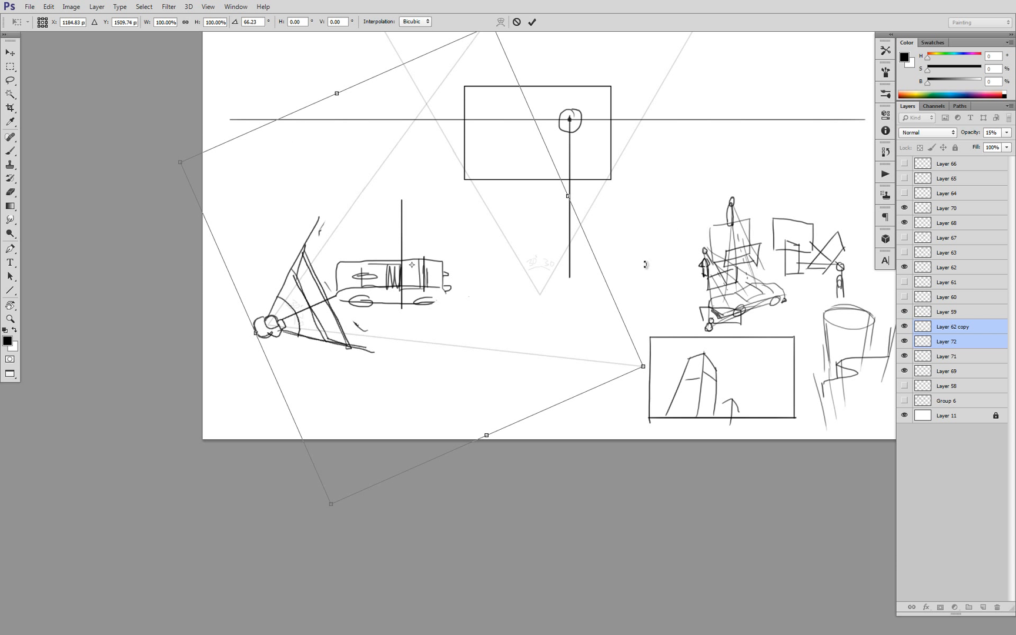
left_click_drag(645, 265, 644, 251)
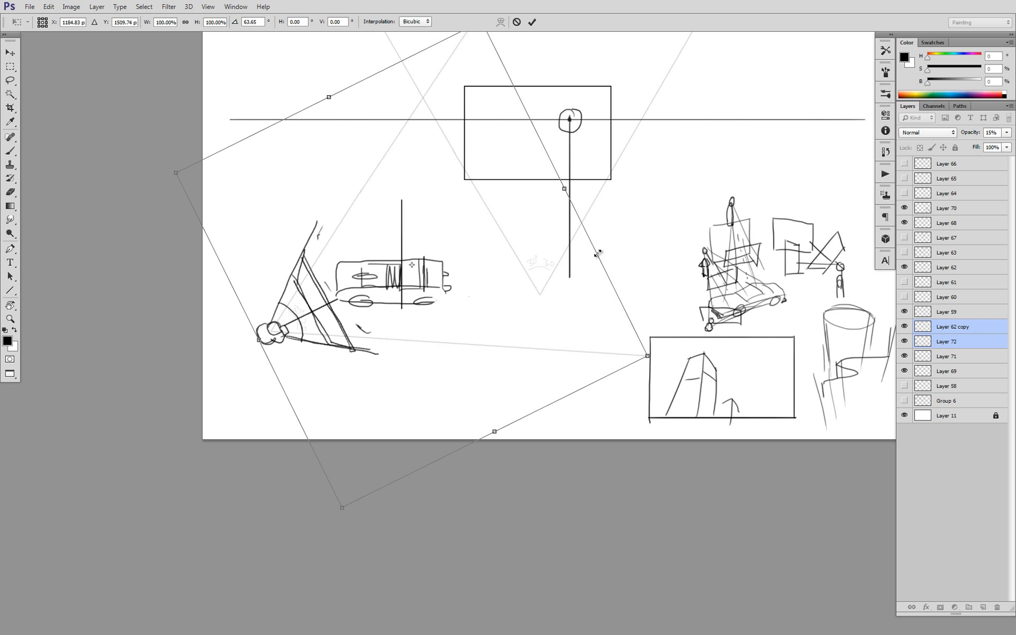
key("Escape")
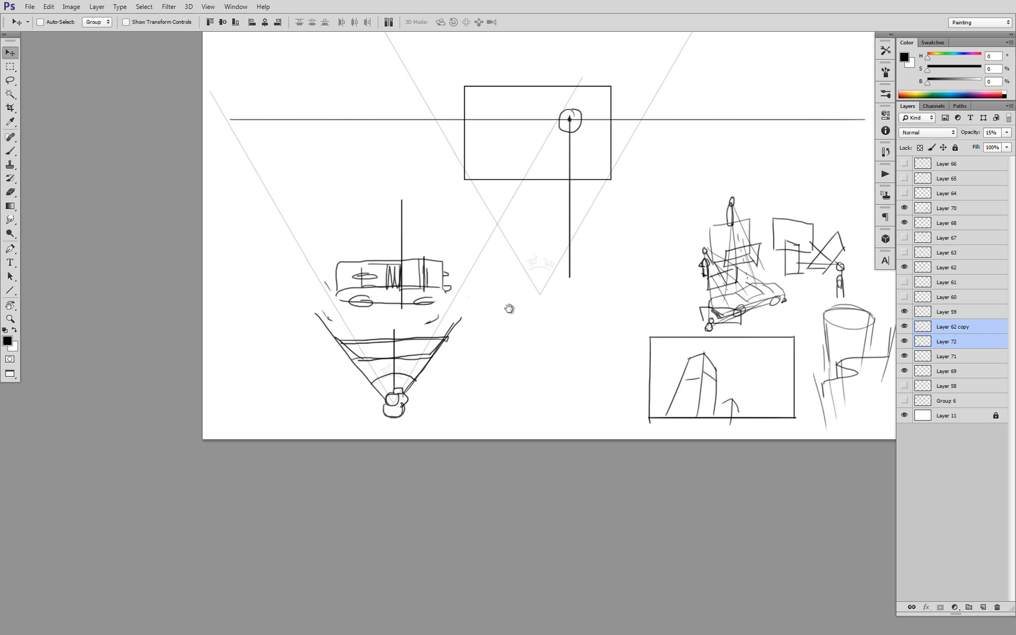
Hide Layer 62 copy, Layer 72 and Layer 71 with the car and viewer sketch, and select Layer 59
left_click_drag(510, 308, 514, 343)
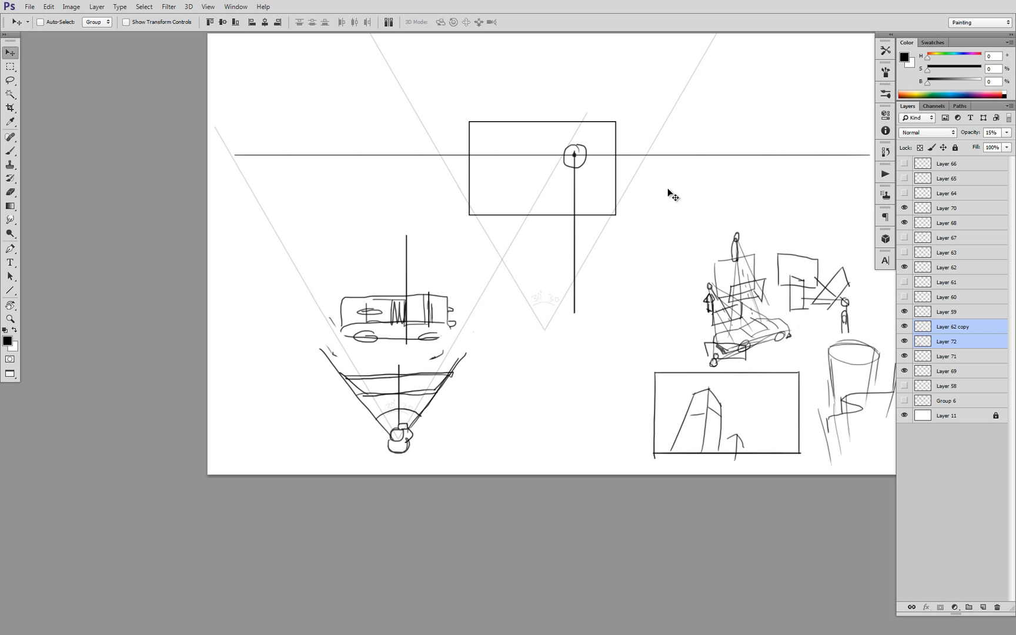
left_click_drag(598, 208, 590, 218)
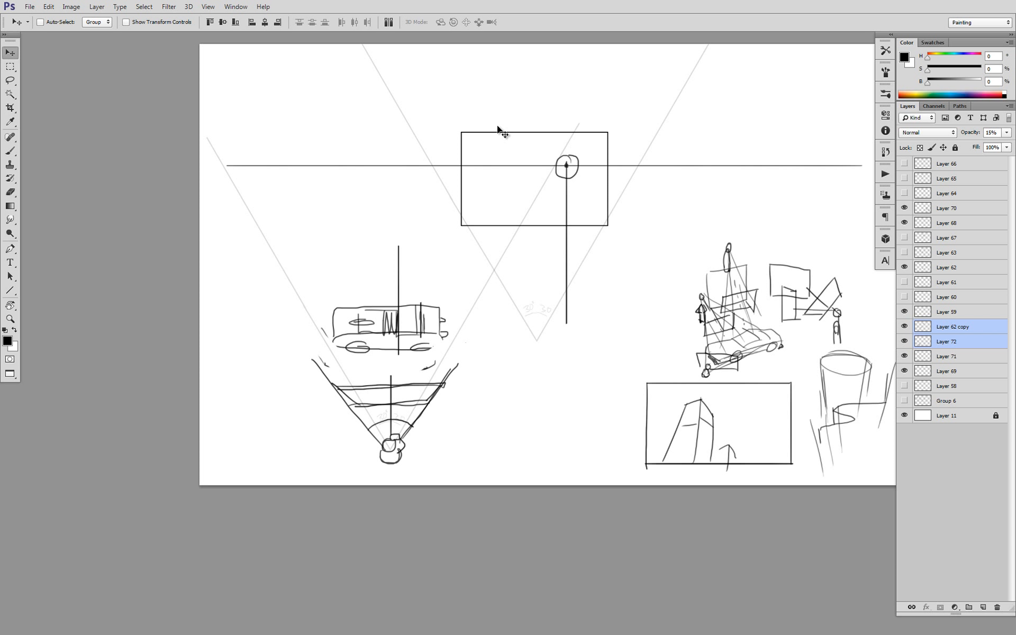
left_click_drag(906, 341, 917, 333)
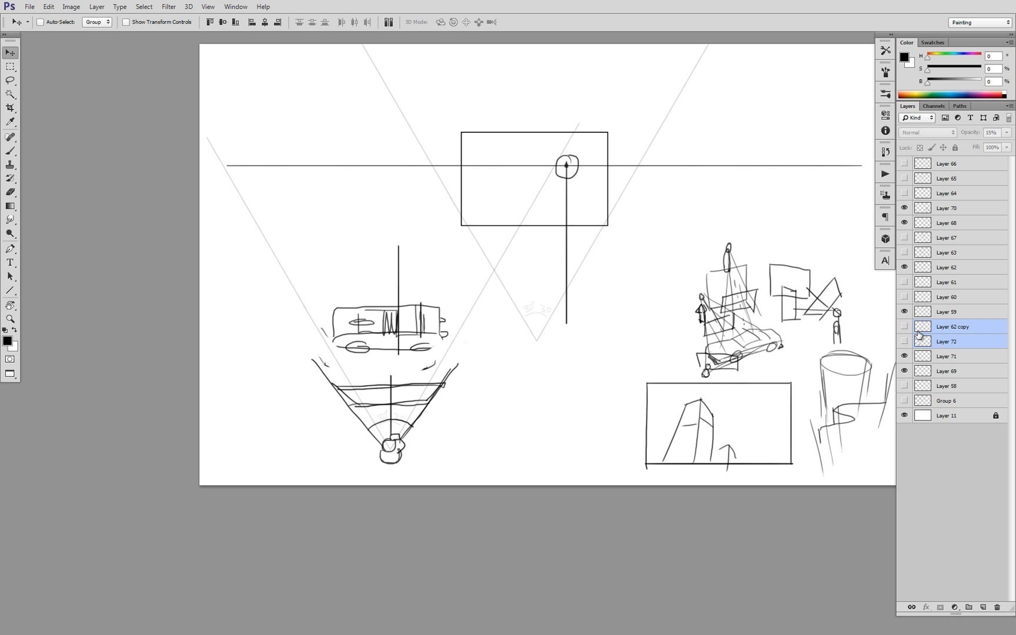
left_click(905, 312)
left_click(905, 312)
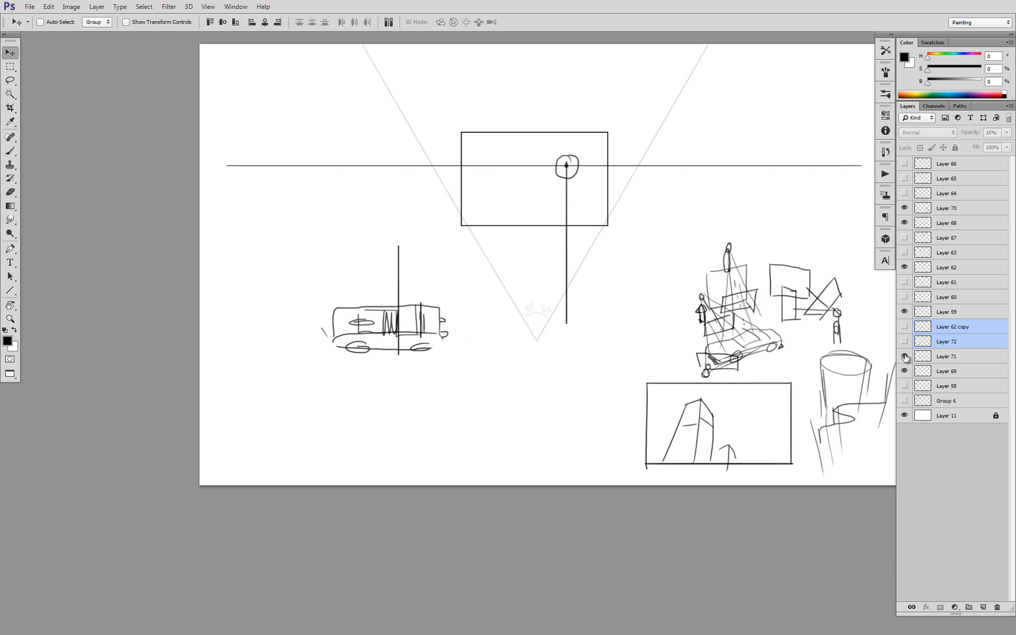
left_click(904, 355)
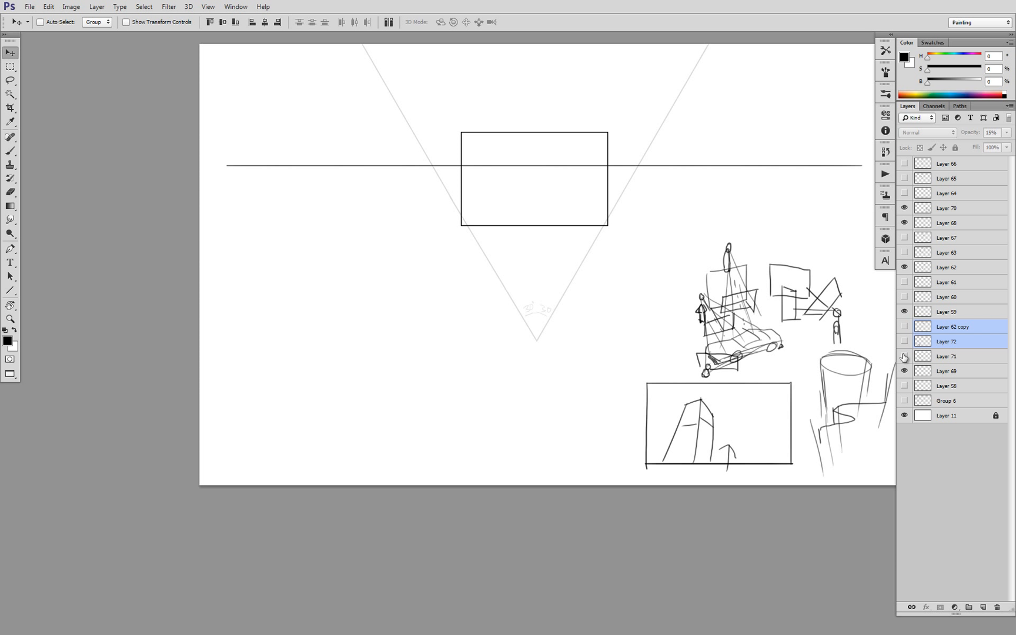
left_click(943, 316)
left_click_drag(647, 260, 637, 299)
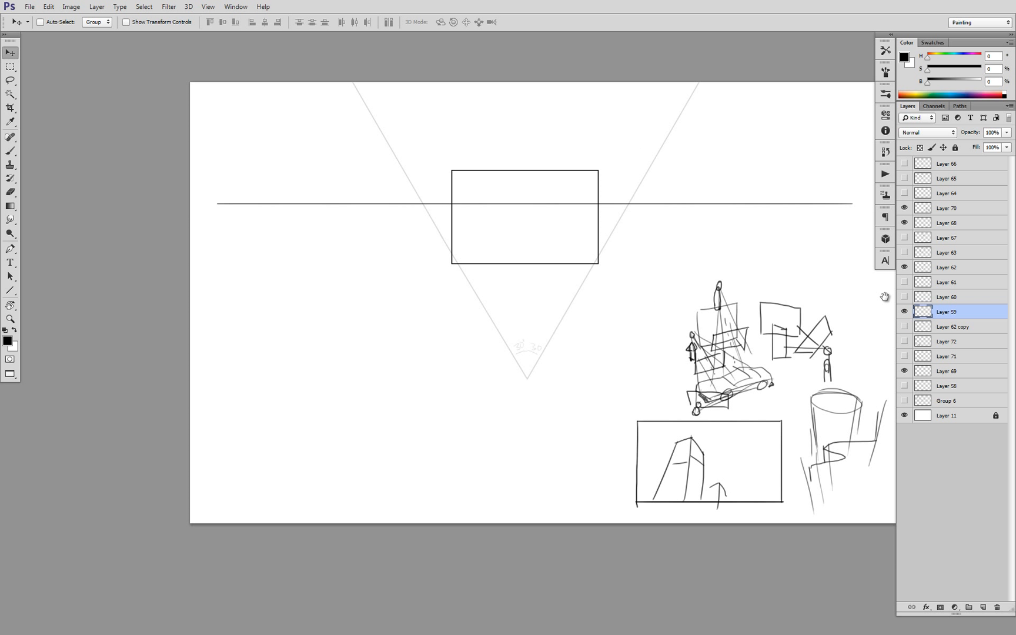
Add a new layer directly above Layer 62 and paint a solid vanishing point dot on the horizon line inside the frame
left_click(944, 271)
key("ctrl+shift+alt+n")
key("b")
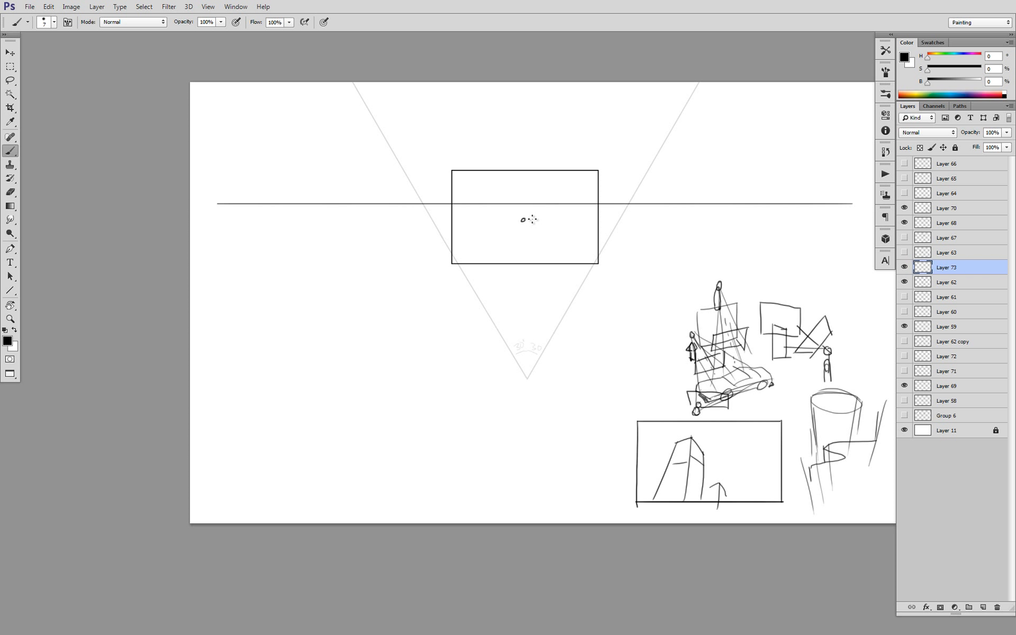
key("ctrl+z")
Move the rectangular picture frame on Layer 68 slightly upward on the horizon line
left_click(942, 225)
key("v")
mouse_move(538, 225)
left_mouse_down()
mouse_move(569, 221)
mouse_move(580, 201)
mouse_move(533, 225)
mouse_move(527, 210)
mouse_move(534, 225)
left_mouse_up()
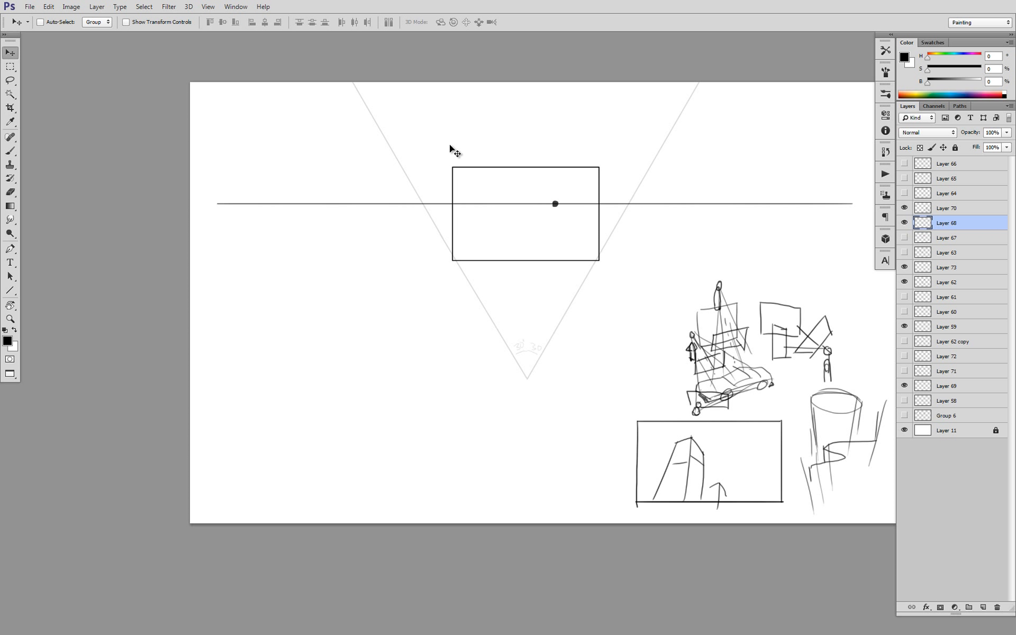
Hide the thumbnail sketches on Layer 70 and show the cone of vision circle on Layer 63
left_click(905, 208)
left_click(906, 210)
left_click(906, 239)
left_click(905, 239)
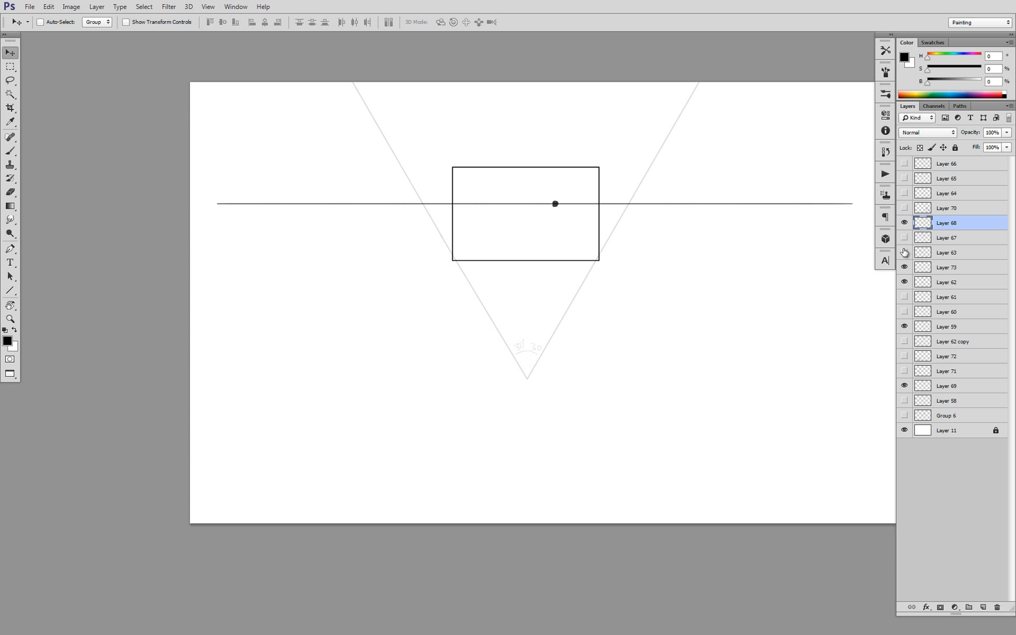
left_click(905, 267)
left_click(903, 253)
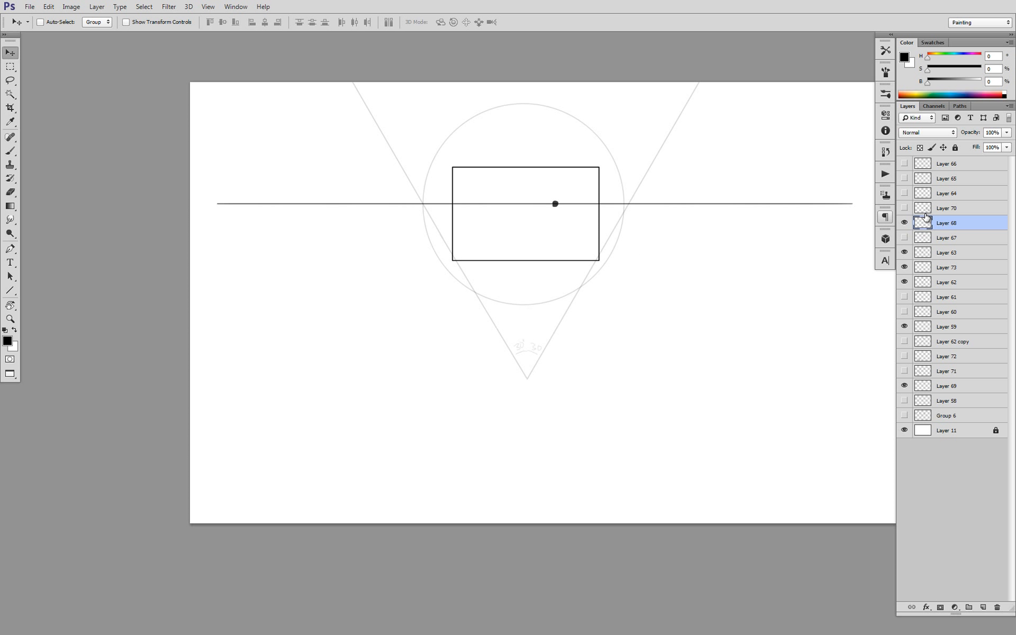
Identify the frame and circle layers, and move the Layer 63 circle sideways to sit around the vanishing point dot
left_click(948, 210)
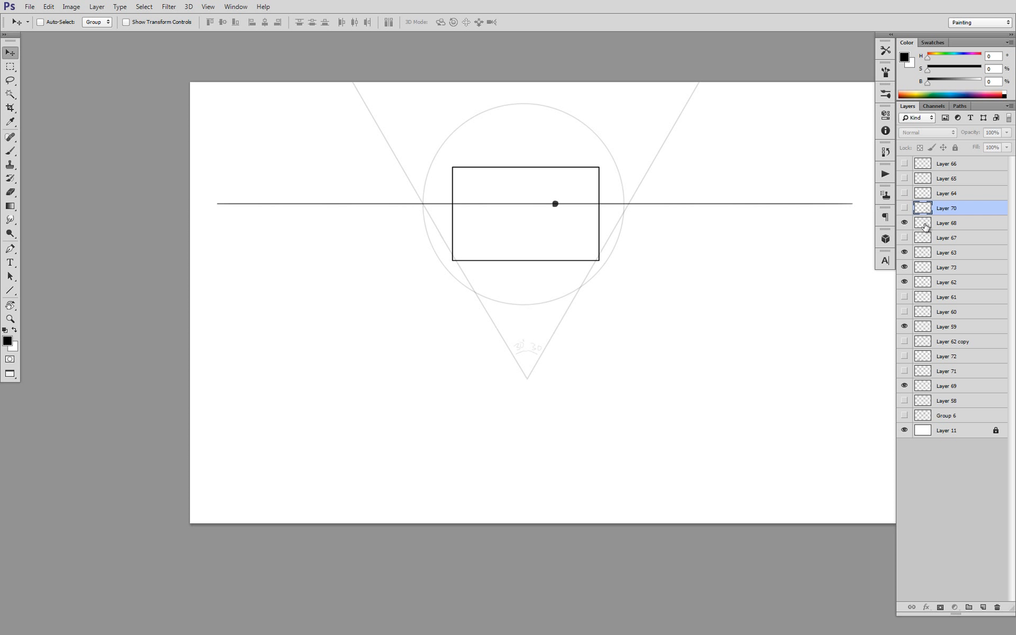
left_click(927, 227)
left_click(904, 223)
left_click(905, 223)
left_click(904, 253)
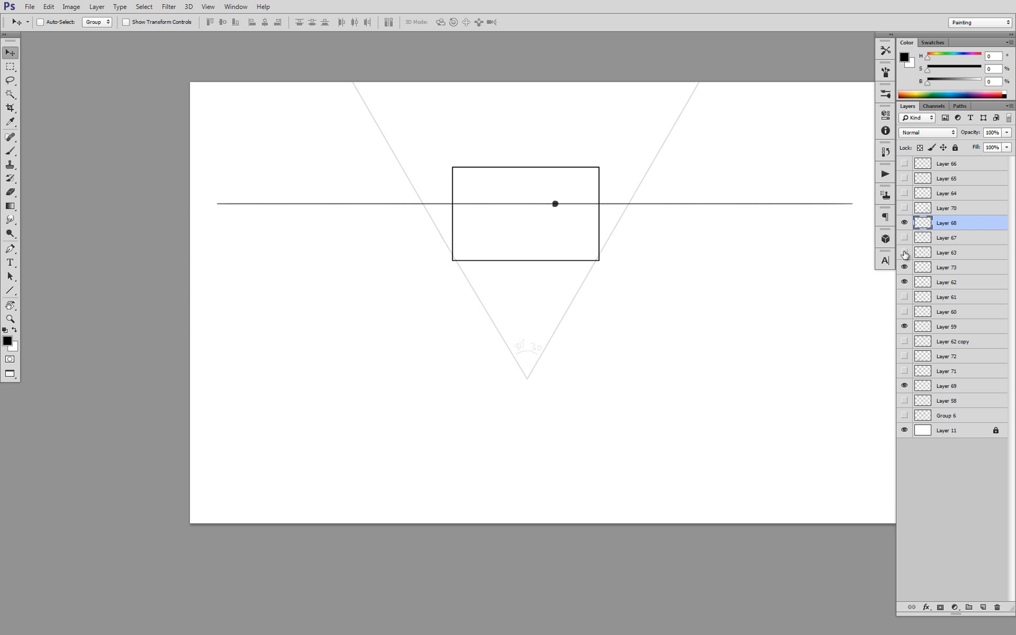
left_click(904, 253)
left_click(939, 258)
left_click_drag(557, 278, 582, 279)
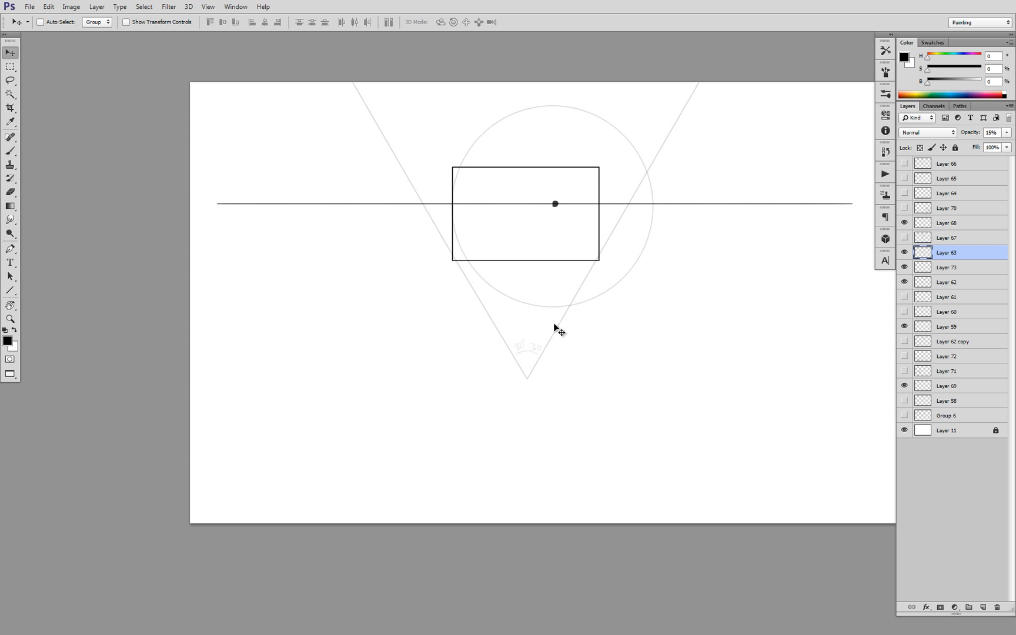
Shift the V-shaped sight lines on Layer 62 sideways and down under the circle, and check the dot and circle layers
left_click(528, 381, "ctrl")
left_click_drag(529, 380, 564, 400)
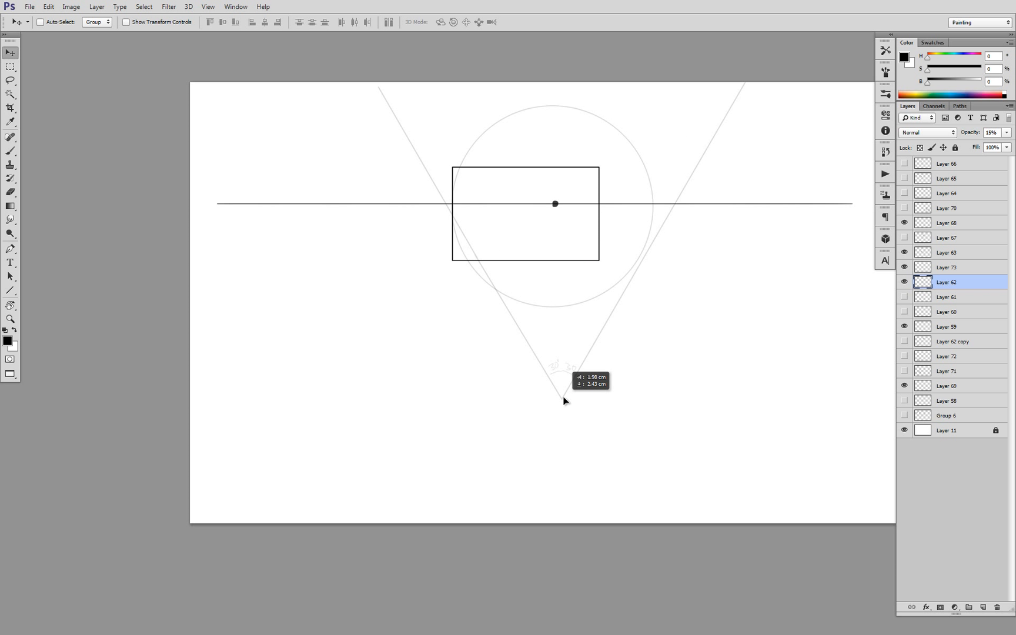
left_click(906, 268)
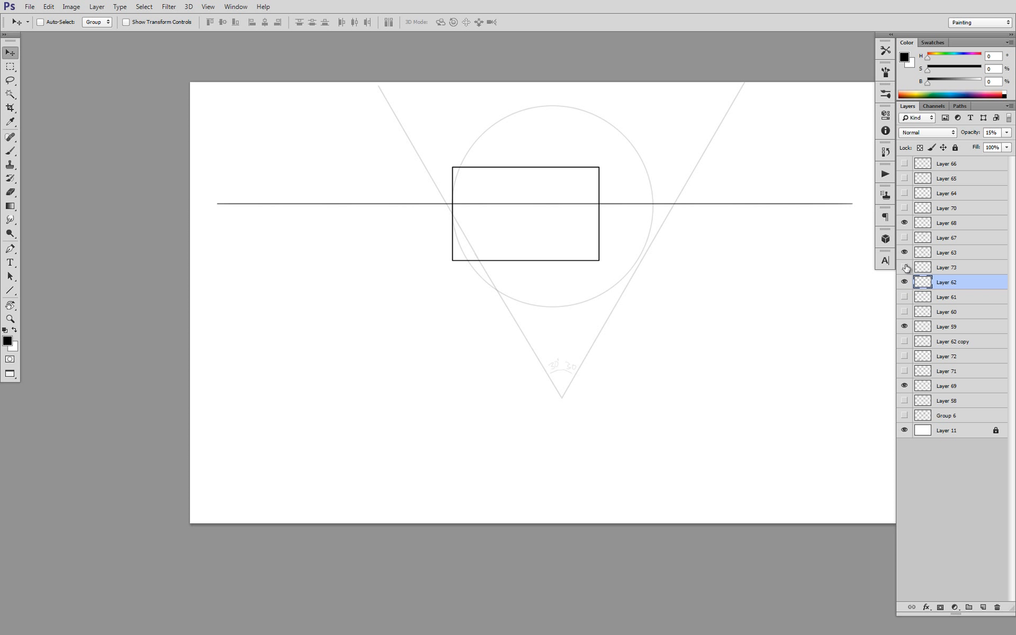
left_click(906, 267)
left_click(904, 252)
left_click(905, 252)
Scale the Layer 63 circle to 112.50% and centre it on the horizon so it meets both sight lines there
left_click(933, 254)
key("ctrl+t")
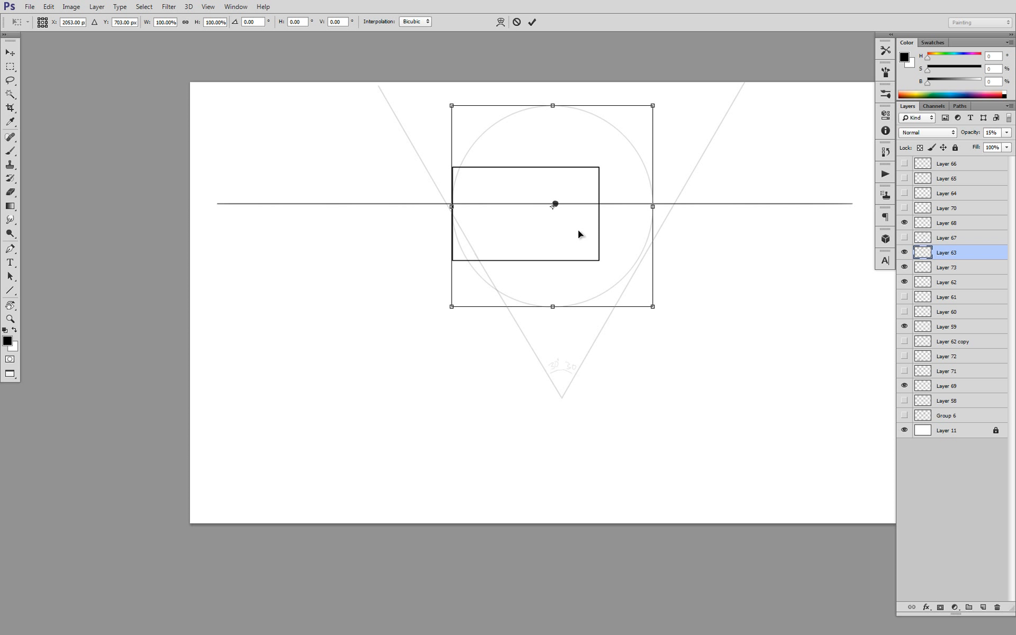
left_click_drag(579, 235, 603, 230)
left_click_drag(472, 304, 448, 329)
left_click_drag(501, 292, 528, 275)
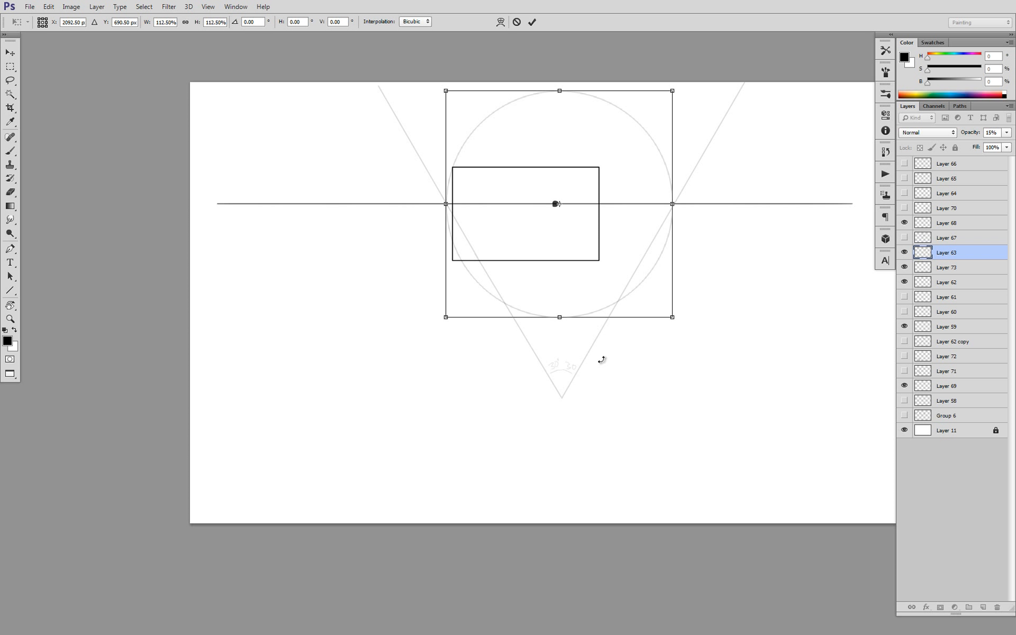
key("Return")
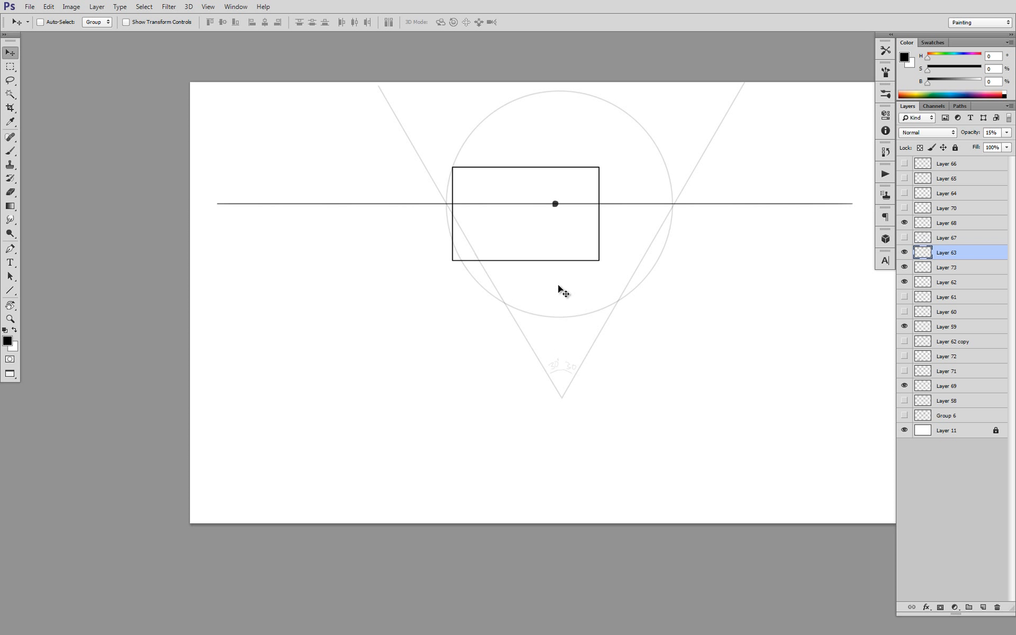
Check the frame, dot, sight line and circle layers one by one, and place Layer 63 directly above Layer 62
key("b")
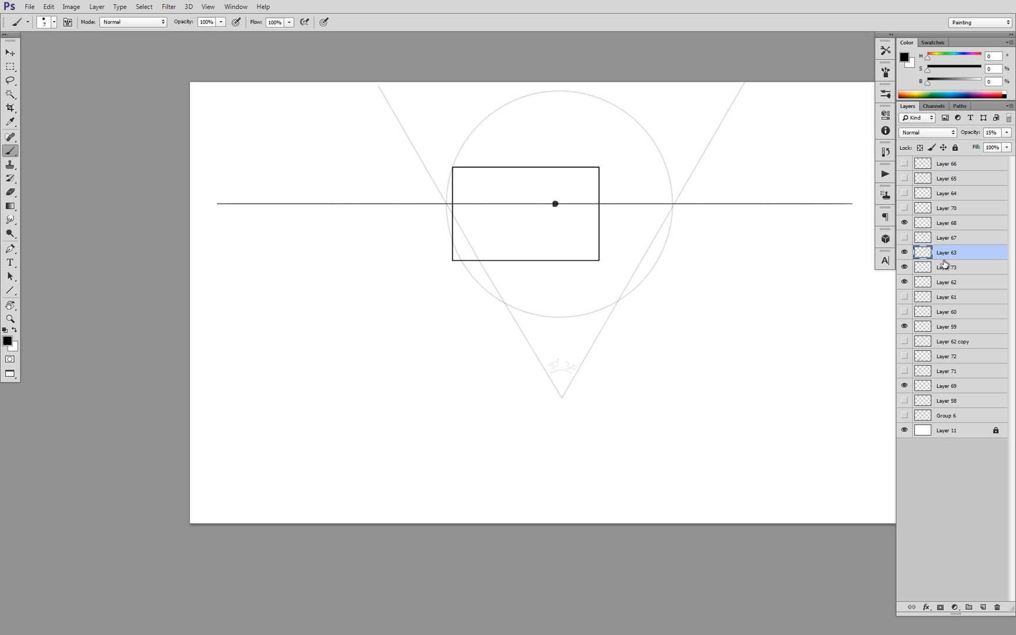
left_click(905, 222)
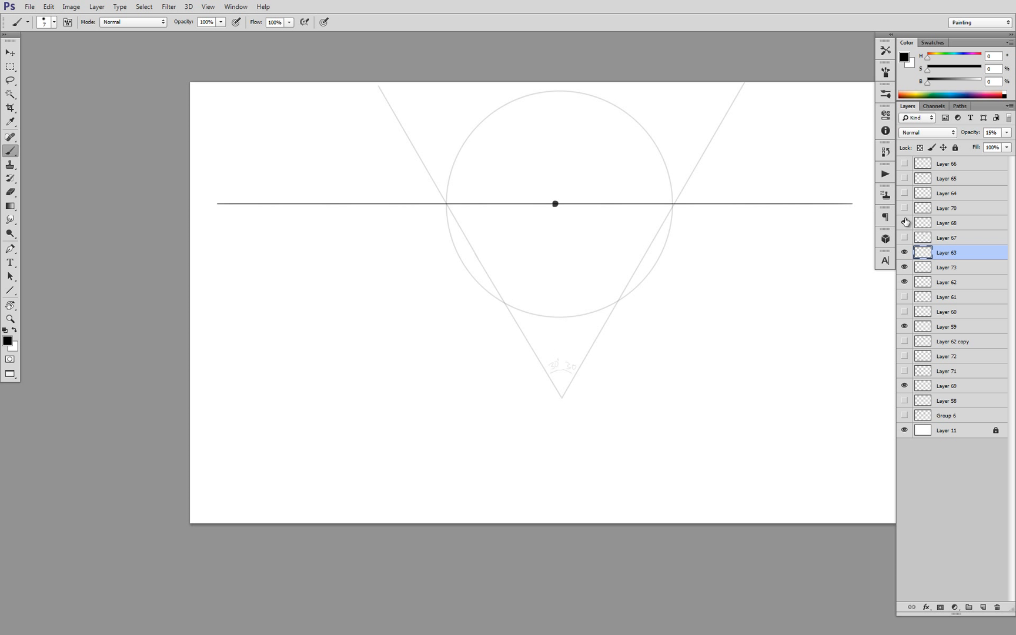
left_click(905, 222)
left_click(905, 267)
left_click(905, 267)
left_click(905, 281)
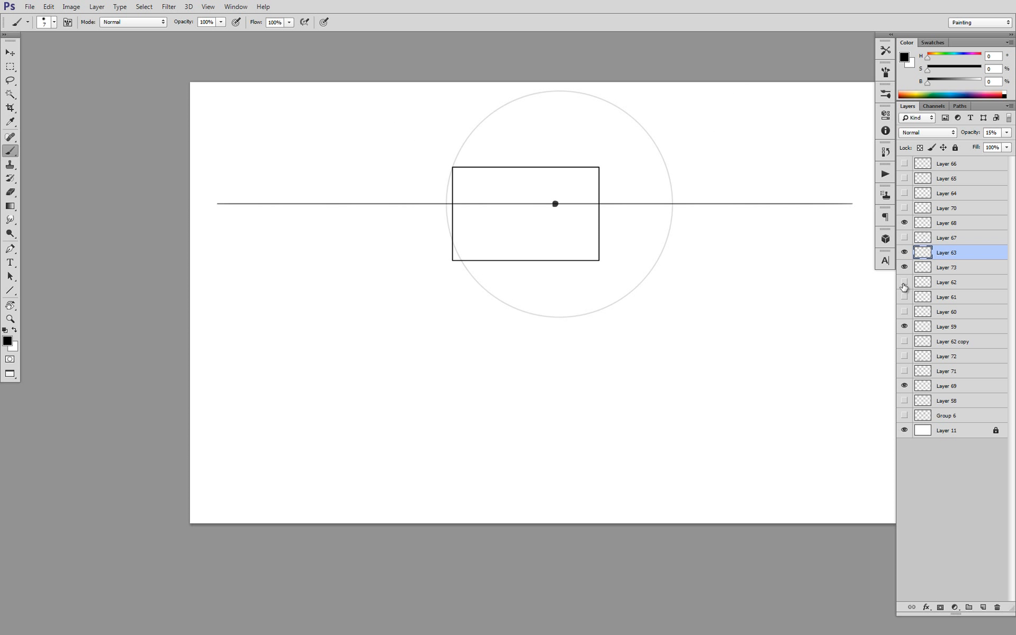
left_click(905, 282)
left_click(905, 253)
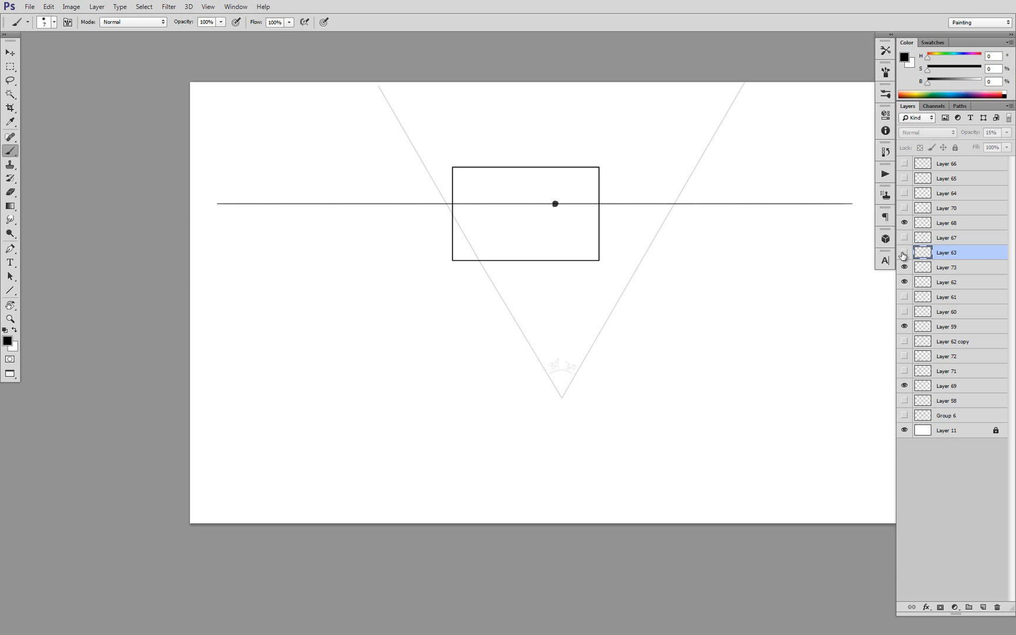
left_click(904, 252)
left_click_drag(949, 255, 949, 275)
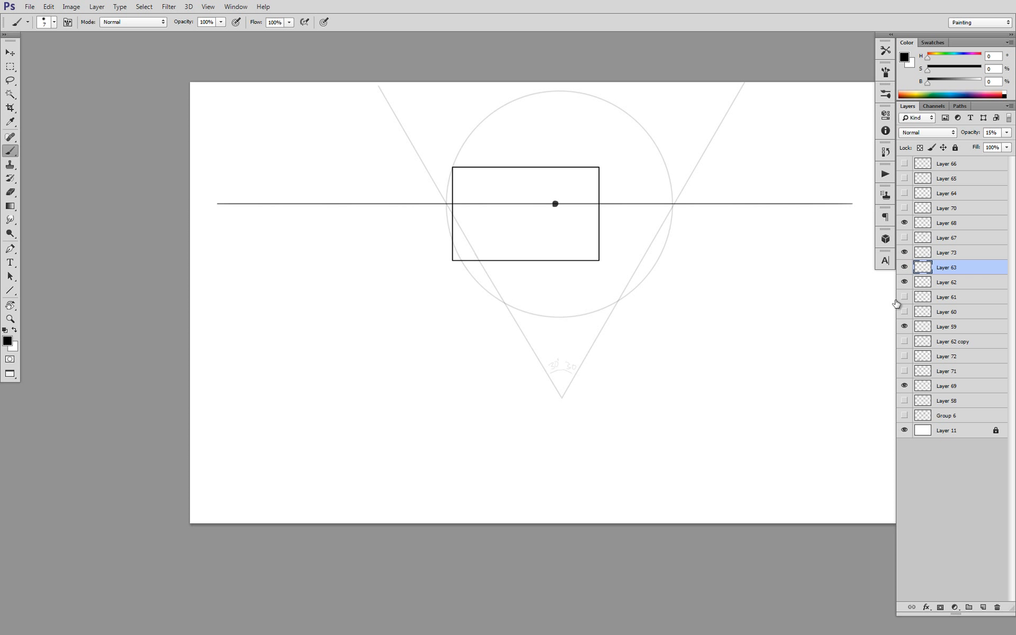
Try merging the circle into Layer 62 and moving the merged layer, and undo the move and the merge
key("ctrl+e")
key("v")
left_click_drag(633, 282, 633, 327)
key("ctrl+alt+z")
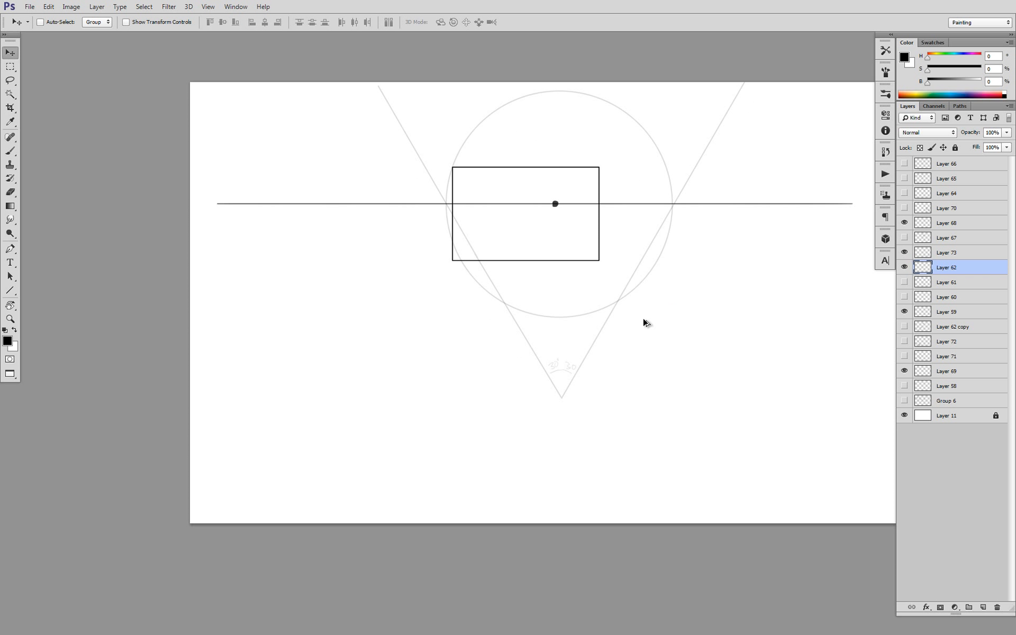
key("ctrl+alt+z")
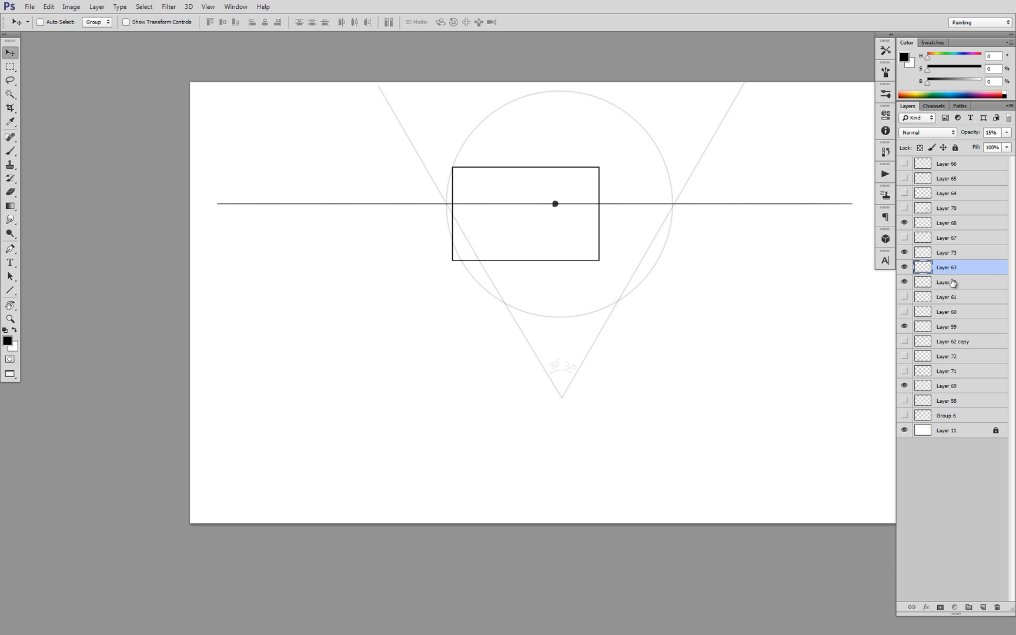
Try raising the circle and sight lines together and rescaling the circle to 84.30% to meet them at the horizon, and undo it
left_click(954, 286, "shift")
left_click_drag(572, 345, 572, 309)
left_click(952, 267)
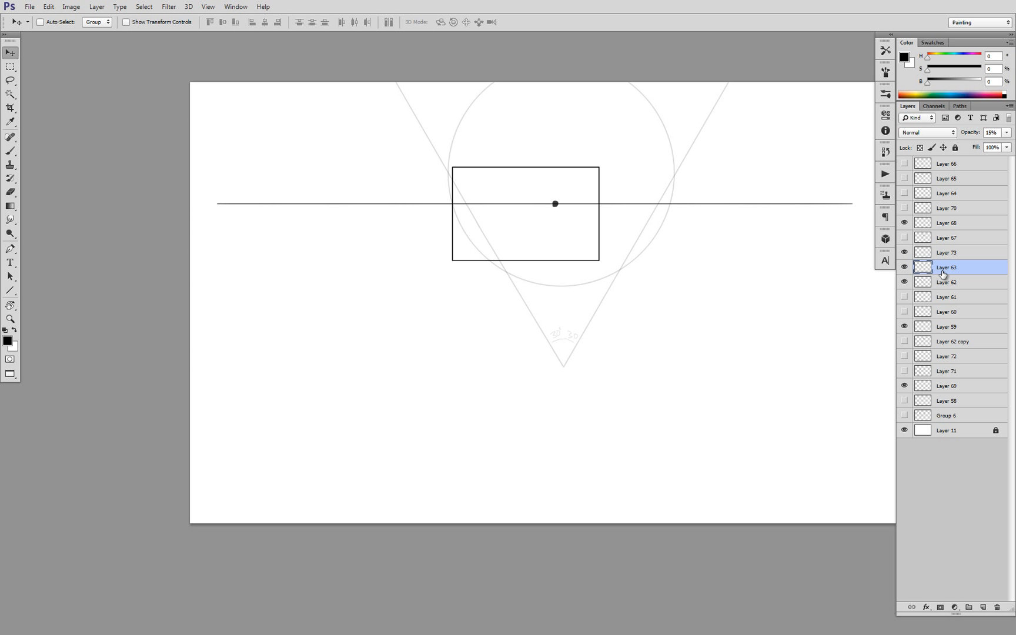
key("ctrl+t")
left_click_drag(664, 236, 674, 265)
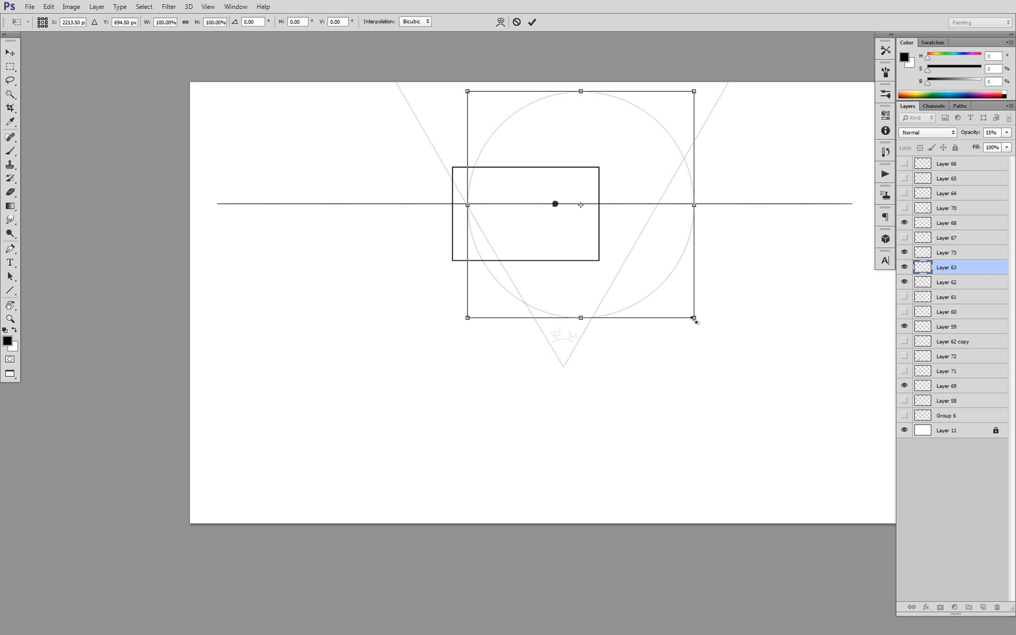
left_click_drag(694, 318, 667, 302)
key("ctrl+z")
left_click_drag(694, 319, 676, 290)
left_click_drag(653, 254, 636, 250)
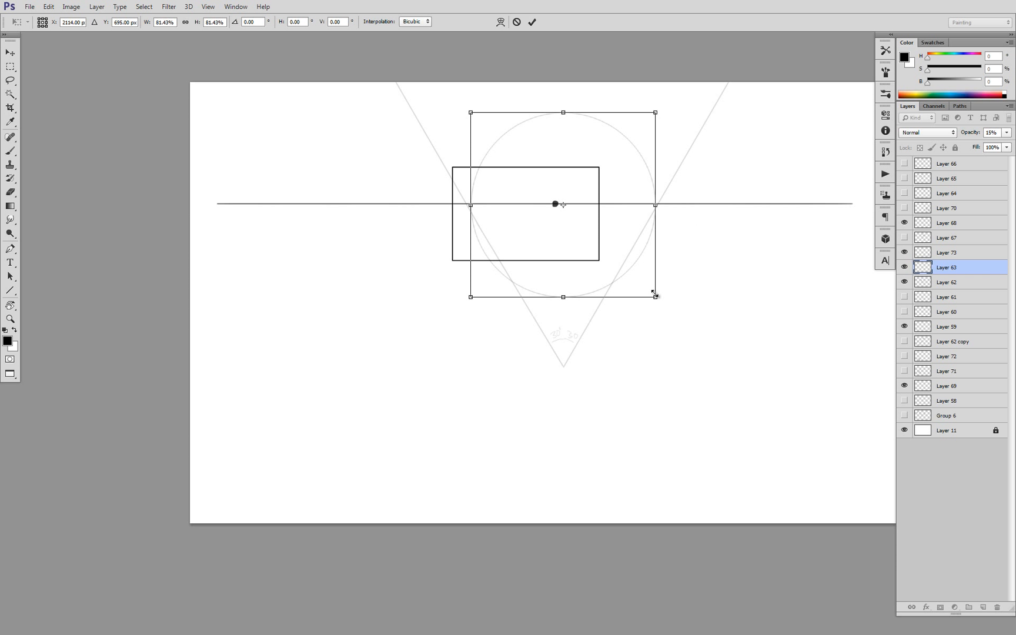
left_click_drag(654, 294, 659, 300)
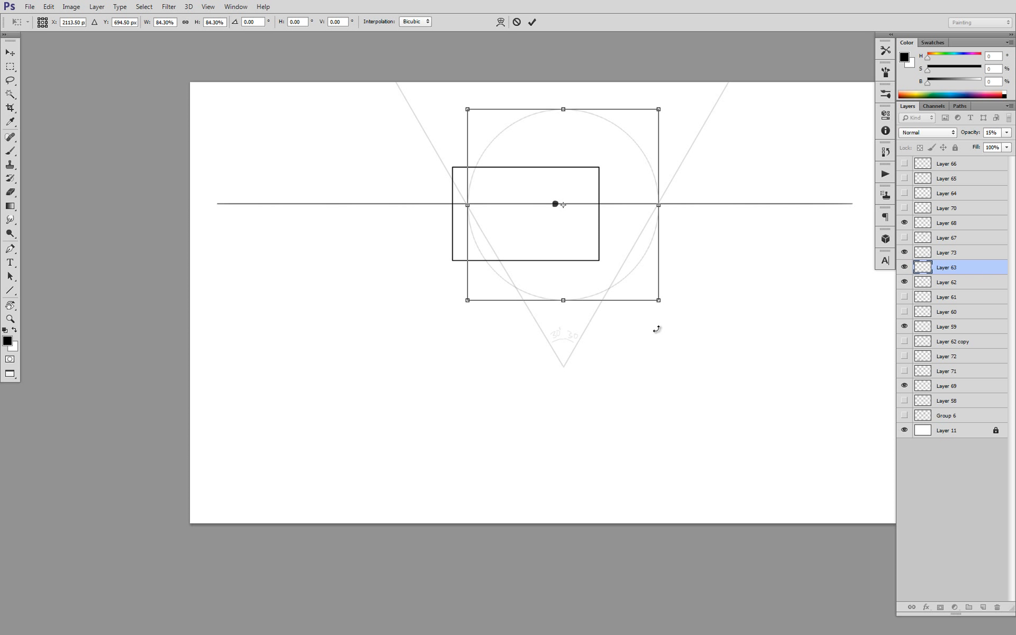
key("Return")
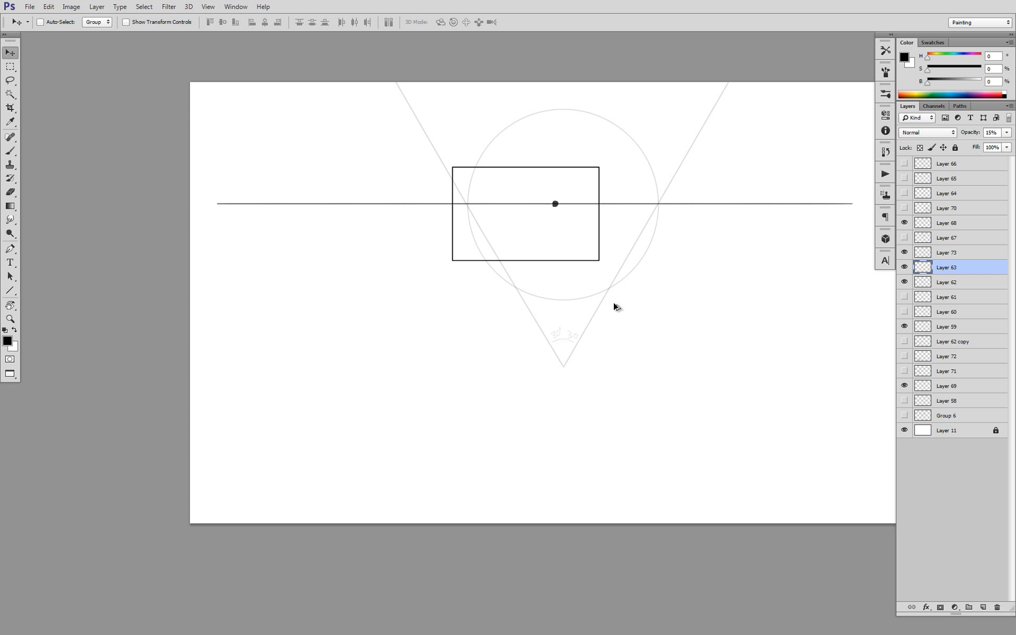
key("ctrl+z")
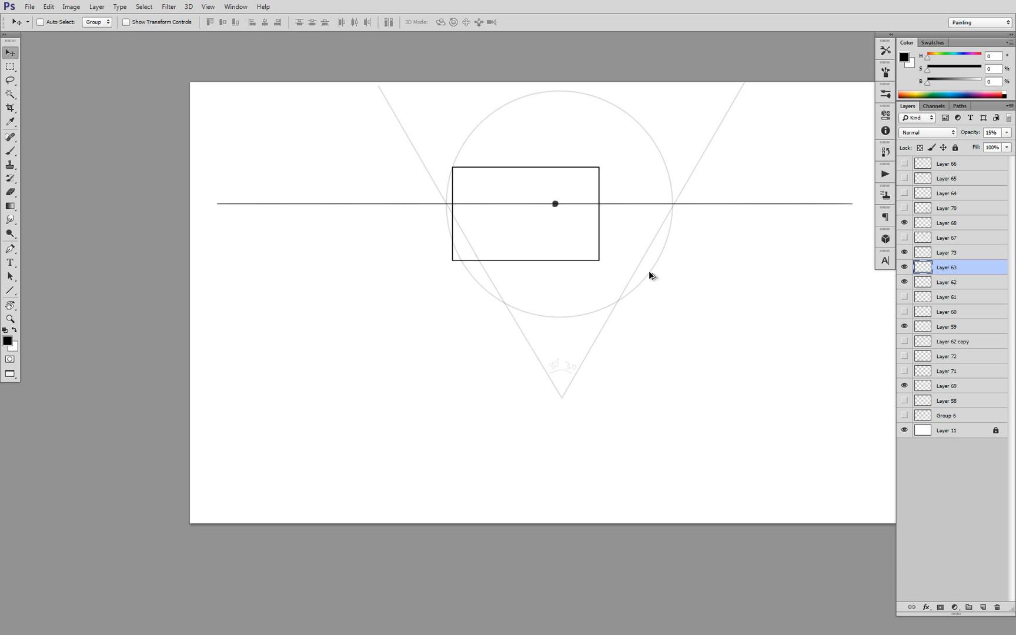
Compare the diagram with and without the cone of vision circle on Layer 63
left_click(905, 267)
left_click(906, 267)
key("b")
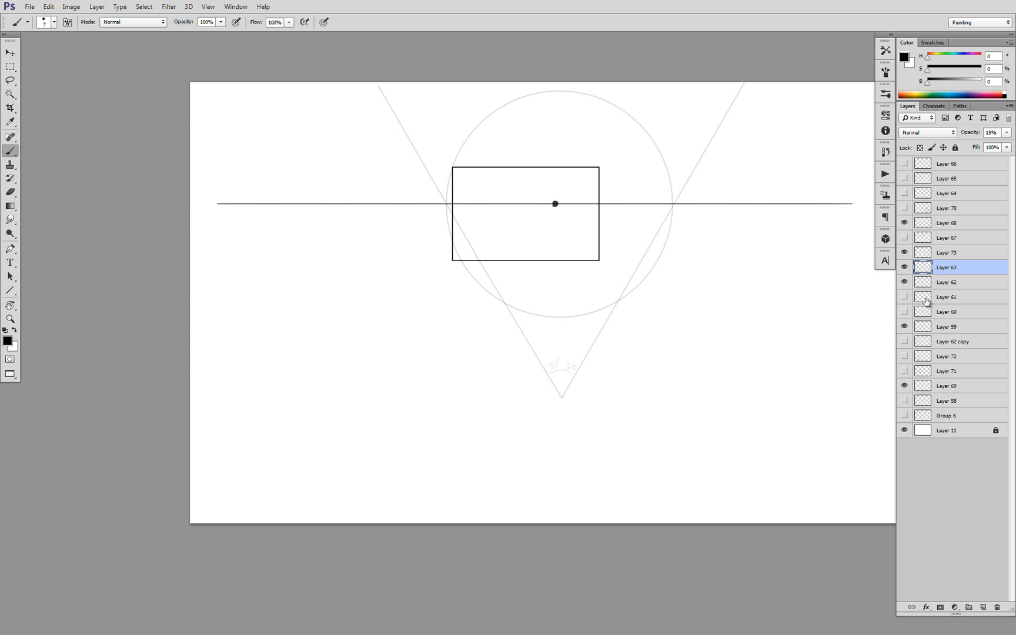
left_click(905, 267)
left_click(905, 268)
left_click(905, 268)
left_click(905, 268)
Try sketching loose freehand circles around the picture frame on Layer 63, and undo the strokes
mouse_move(465, 133)
left_mouse_down()
mouse_move(415, 228)
mouse_move(454, 300)
mouse_move(556, 308)
mouse_move(622, 207)
mouse_move(533, 102)
mouse_move(420, 134)
mouse_move(408, 242)
mouse_move(506, 311)
left_mouse_up()
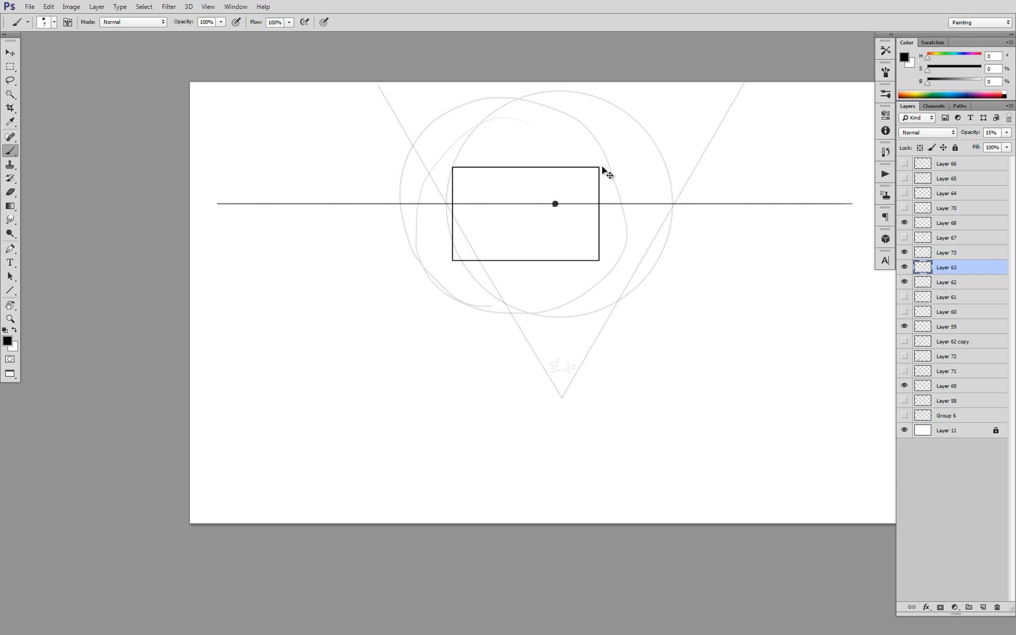
key("ctrl+z")
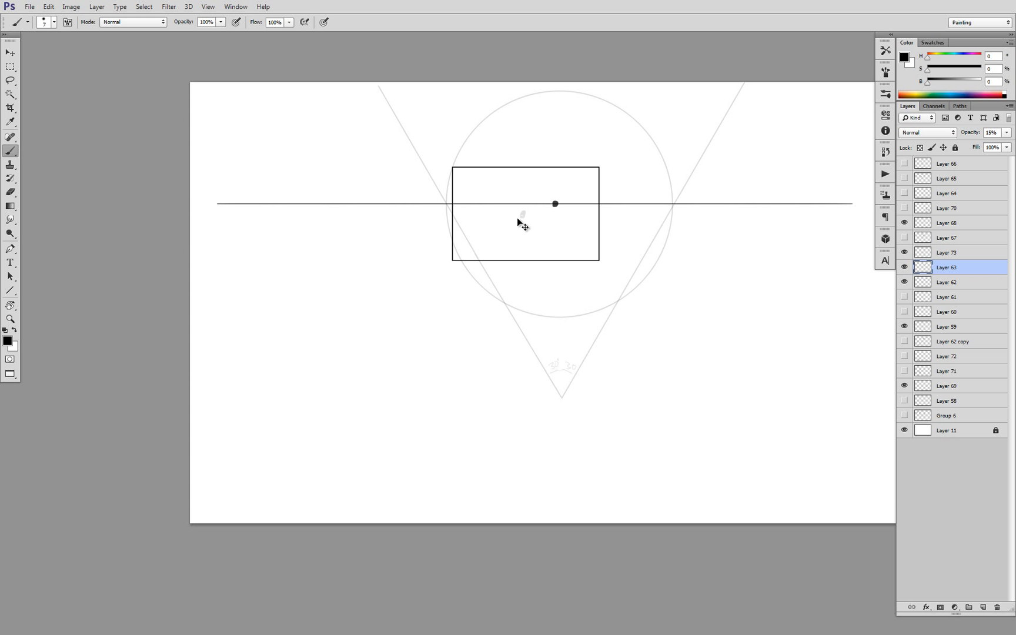
key("ctrl+z")
Examine how the Layer 63 circle relates to the sight lines on Layer 62 by hiding and showing each layer
left_click(902, 270)
left_click(902, 271)
left_click(904, 282)
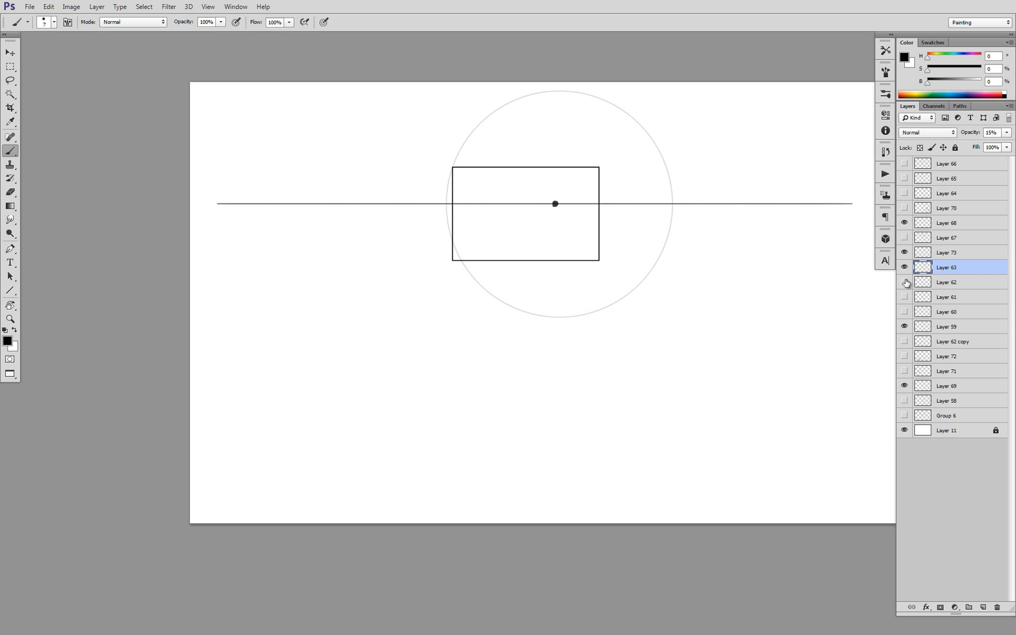
left_click(905, 281)
key("v")
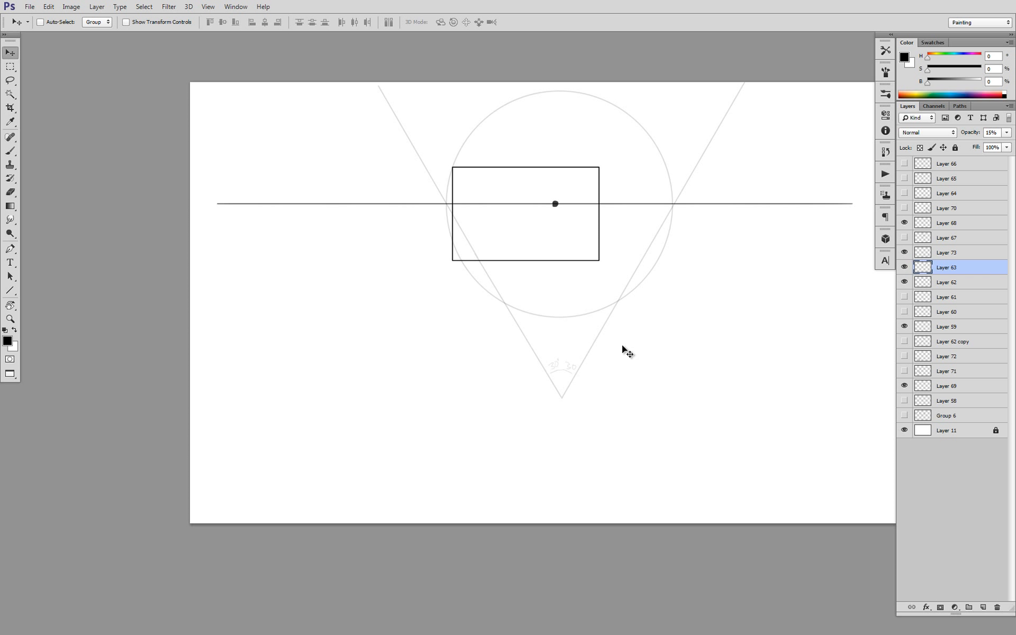
key("b")
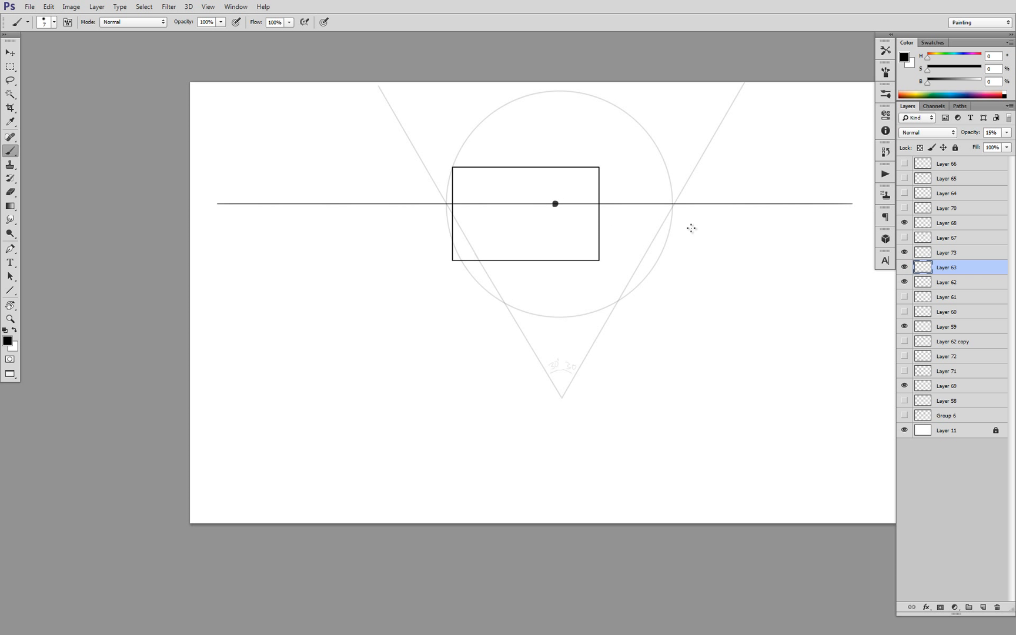
left_click(904, 268)
left_click(905, 268)
left_click(904, 267)
left_click(904, 267)
Recentre the cone of vision circle on the vanishing point dot and scale it to 104.90%
key("ctrl+t")
left_click_drag(642, 281, 636, 281)
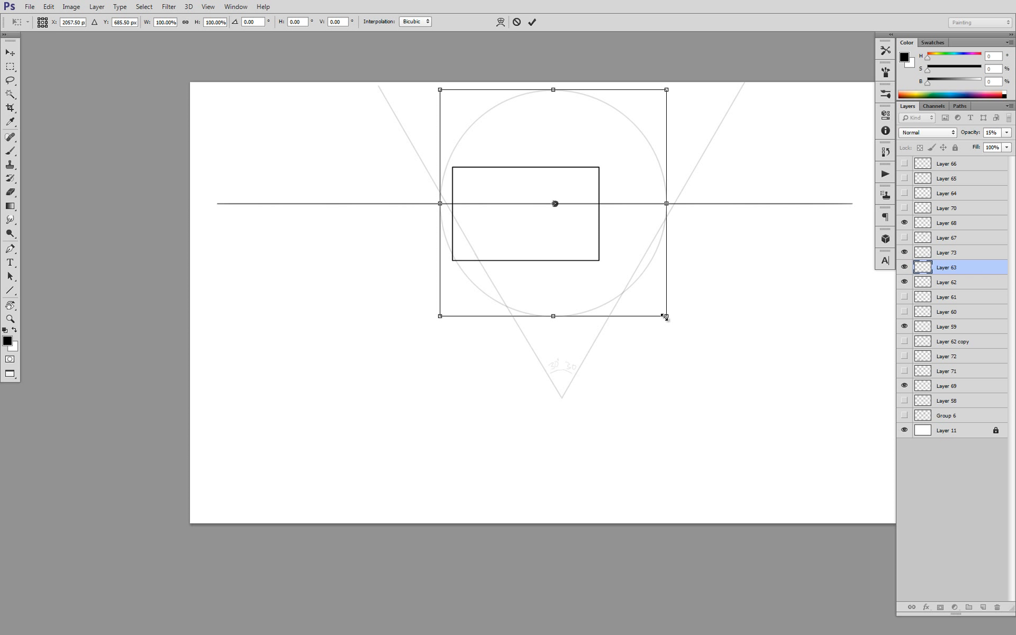
left_click_drag(666, 316, 670, 321)
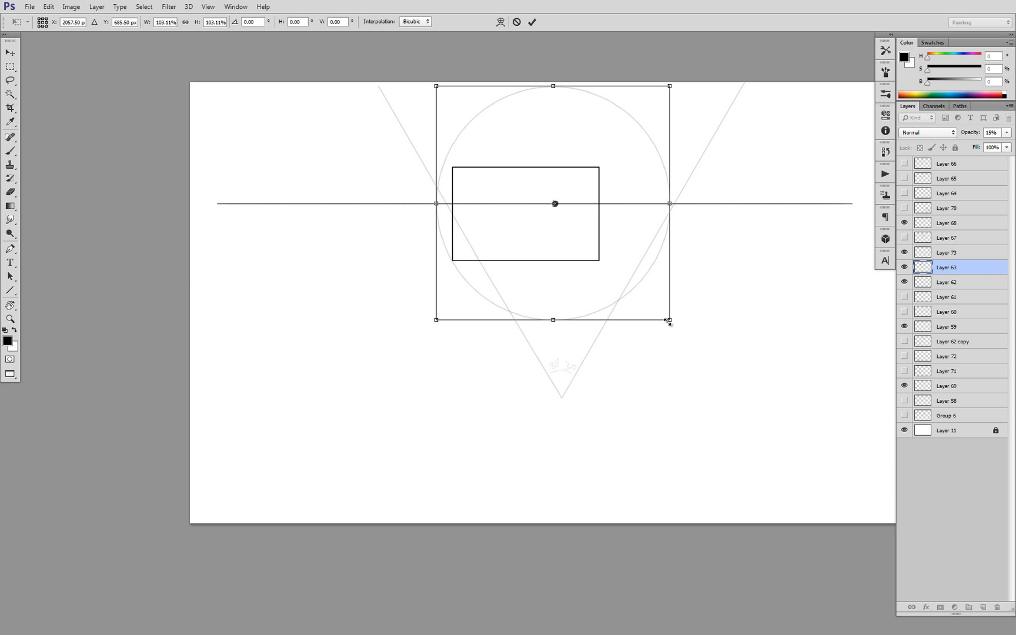
left_click_drag(668, 322, 673, 324)
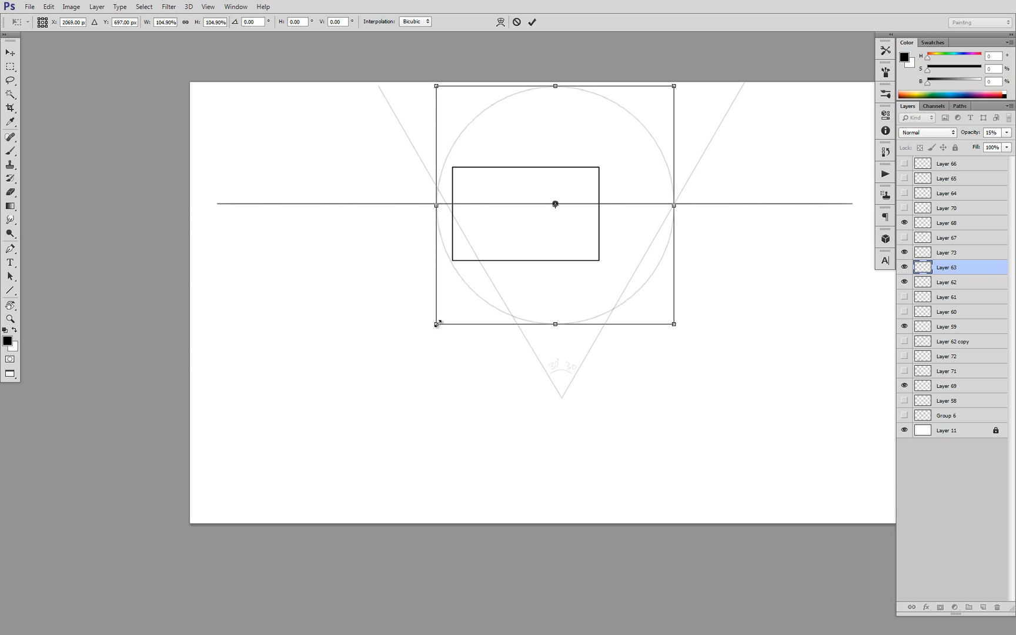
left_click_drag(670, 89, 670, 91)
left_click_drag(553, 206, 512, 239)
left_click_drag(671, 90, 631, 125)
mouse_move(587, 198)
left_mouse_down()
mouse_move(628, 159)
mouse_move(617, 166)
left_mouse_up()
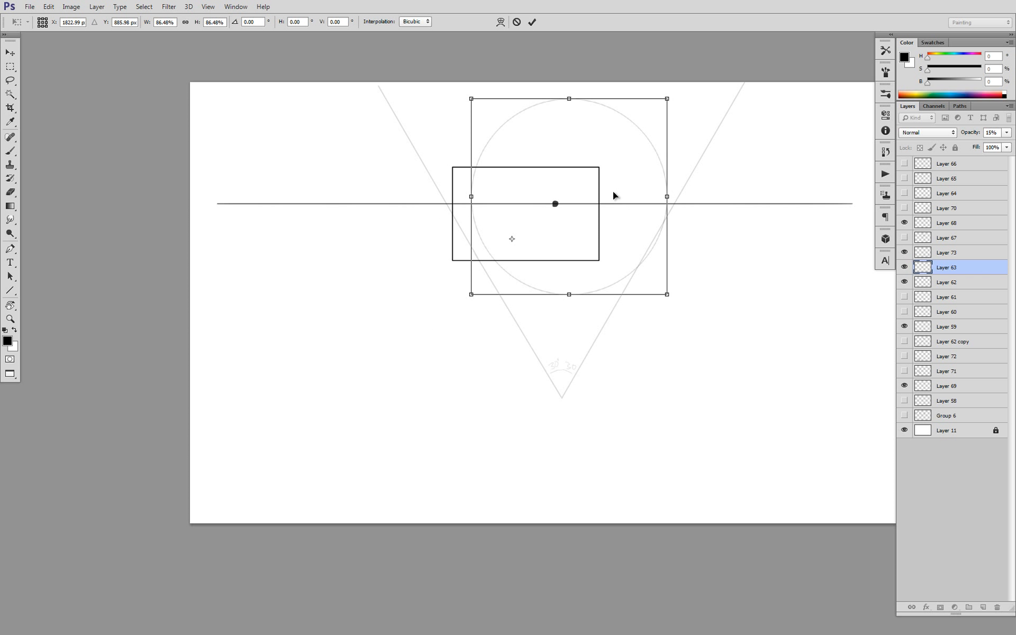
key("Escape")
key("b")
Set the transform pivot of the Layer 63 circle on the vanishing point dot and scale the circle to 107.38%
key("ctrl+t")
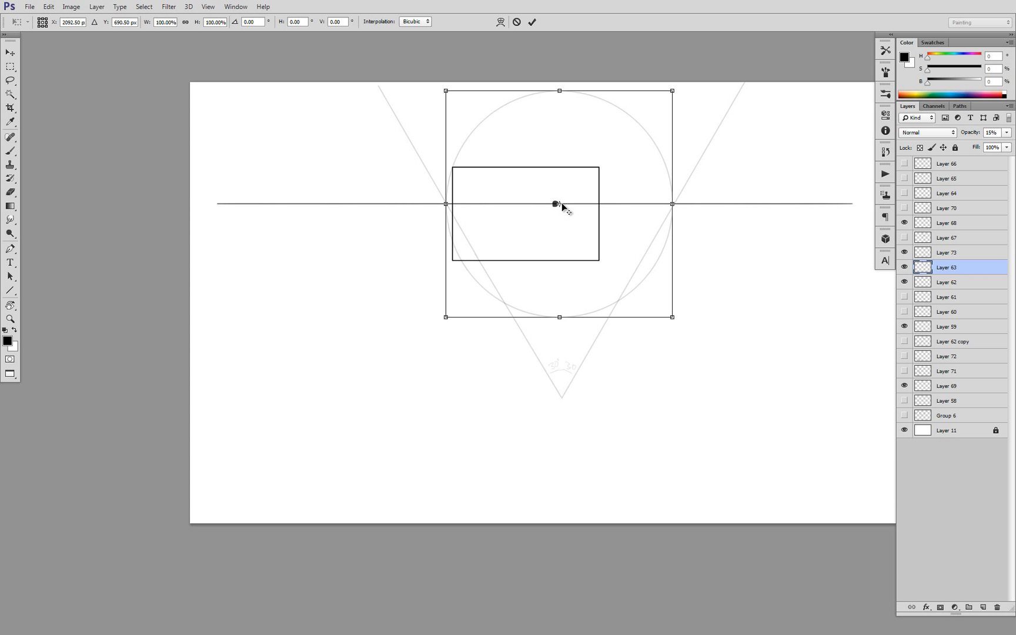
left_click_drag(557, 206, 554, 204)
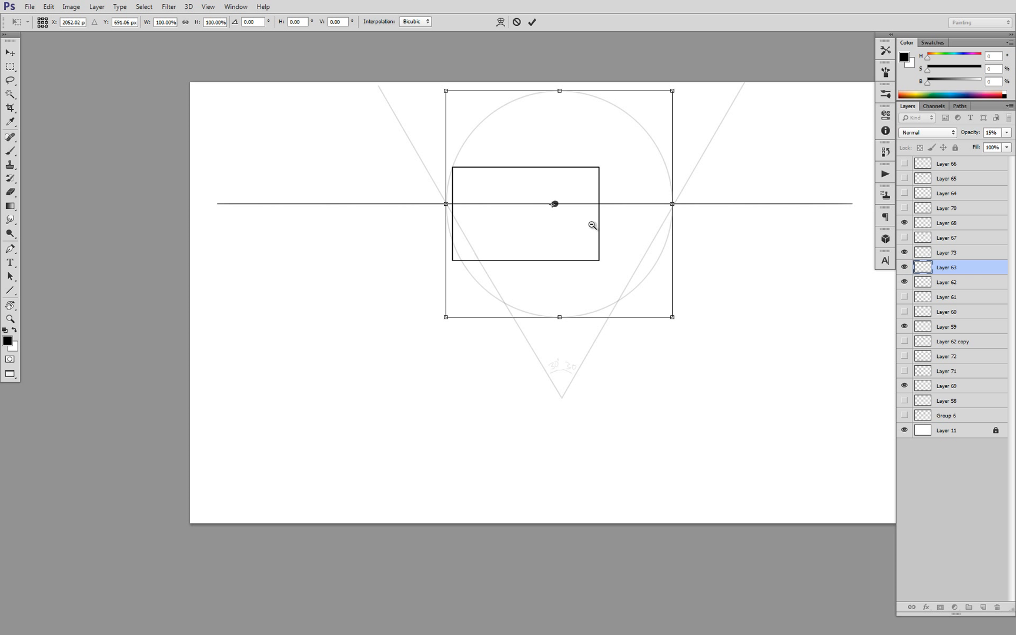
left_click(592, 225, "alt")
left_click(604, 236, "ctrl")
left_click_drag(620, 247, 626, 276)
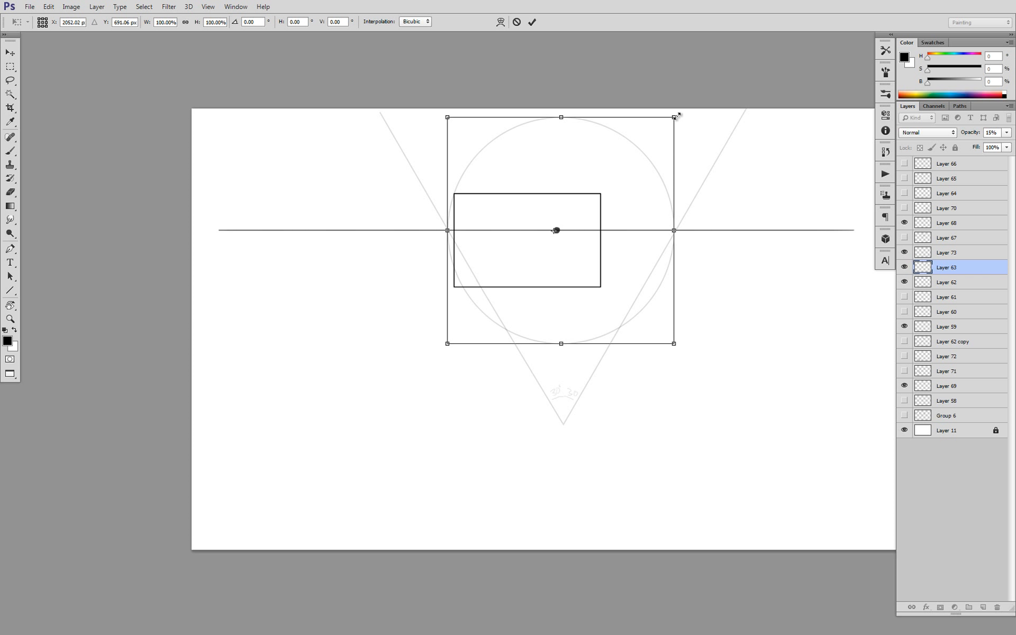
left_click_drag(677, 115, 683, 110)
key("Return")
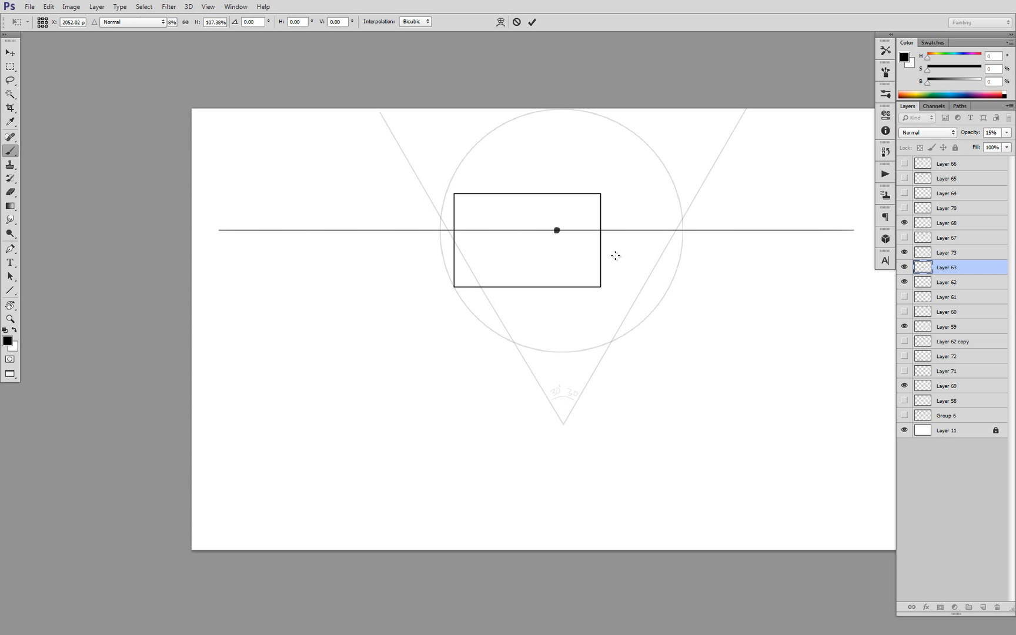
Sketch a freehand radius line on Layer 63 from the vanishing point dot past the frame's upper-right corner towards the circle's edge, redoing the first stroke
left_click(603, 224, "ctrl+alt")
left_click(603, 223, "ctrl+alt")
left_click(604, 223, "ctrl")
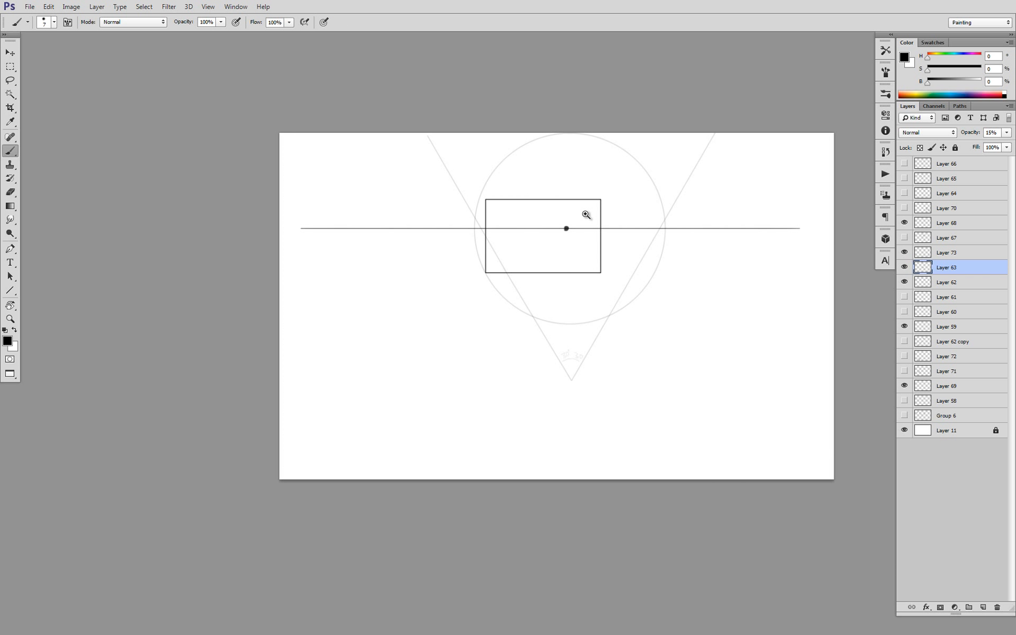
left_click(603, 224, "ctrl")
left_click_drag(556, 229, 661, 151)
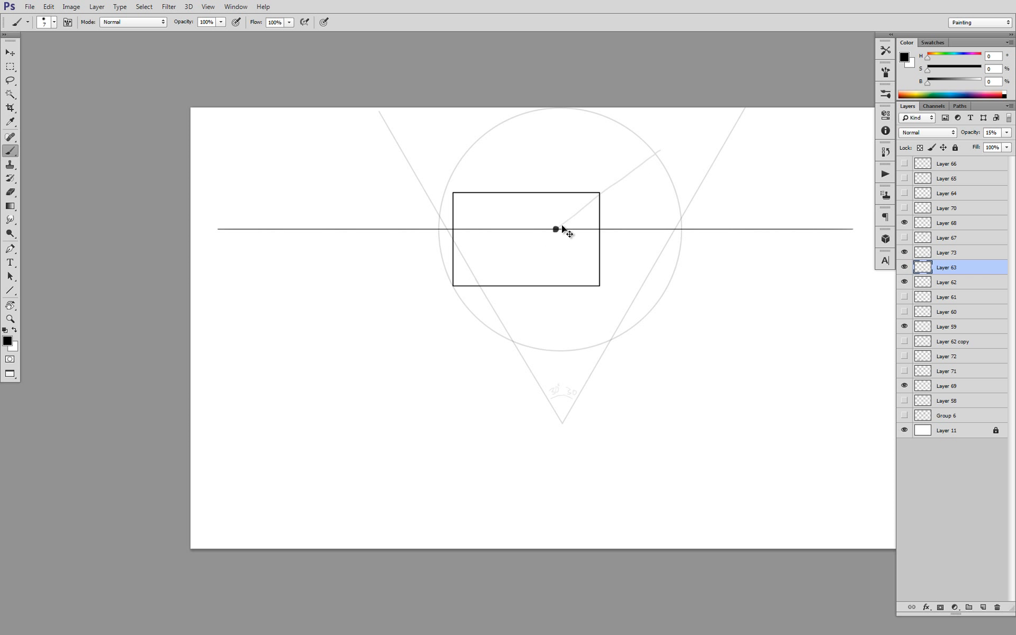
key("ctrl+z")
left_click_drag(556, 229, 651, 151)
scroll(594, 249, "down", 3)
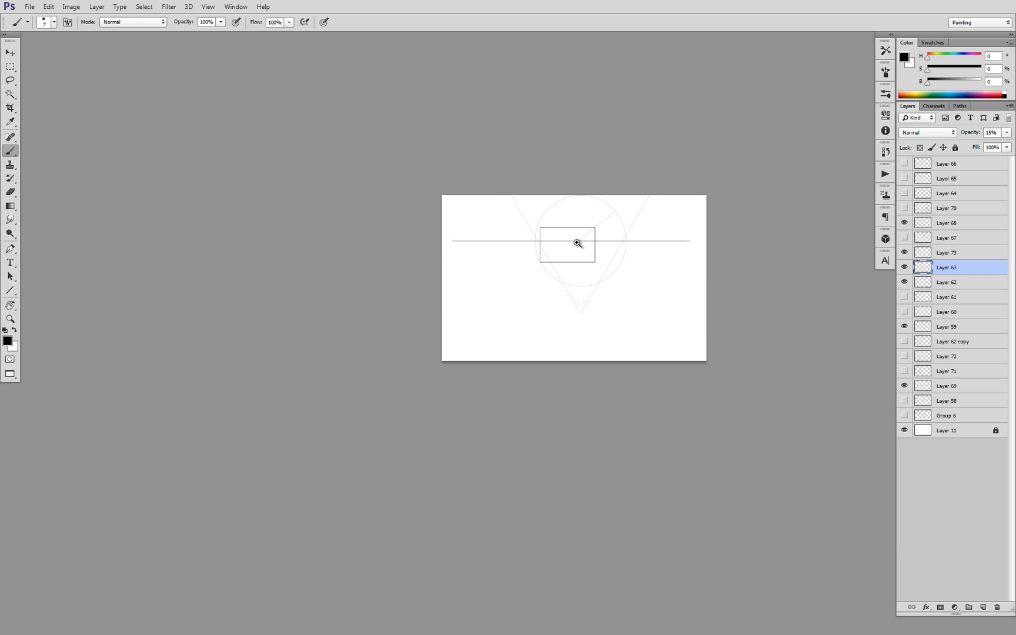
scroll(578, 242, "up", 3)
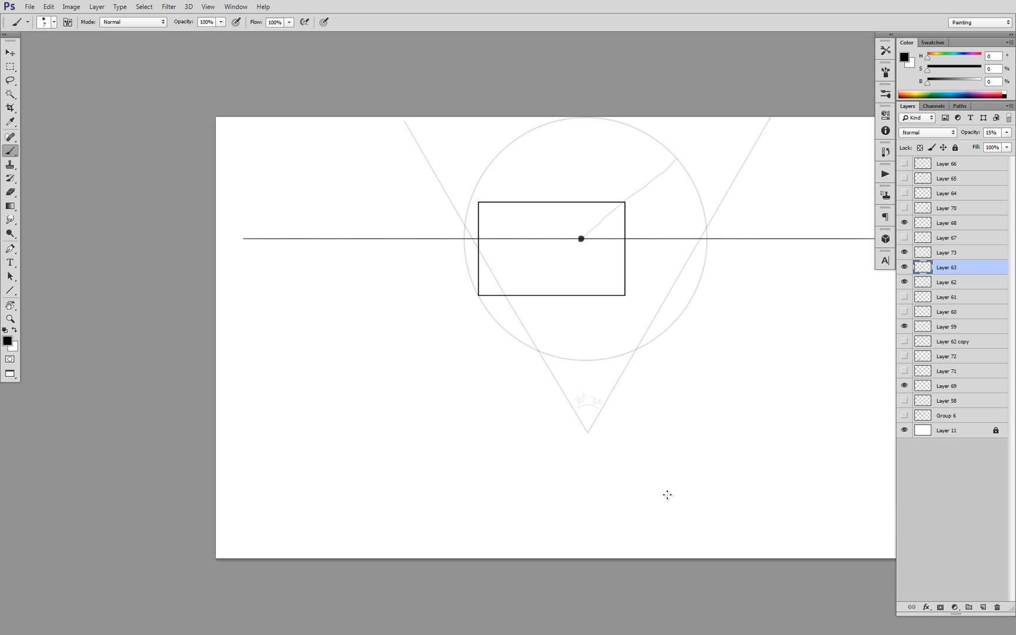
Move the sight lines on Layer 62 down so they cross the horizon line where the circle does
key("v")
left_click(589, 432, "ctrl")
mouse_move(588, 434)
left_mouse_down()
mouse_move(580, 476)
mouse_move(586, 441)
left_mouse_up()
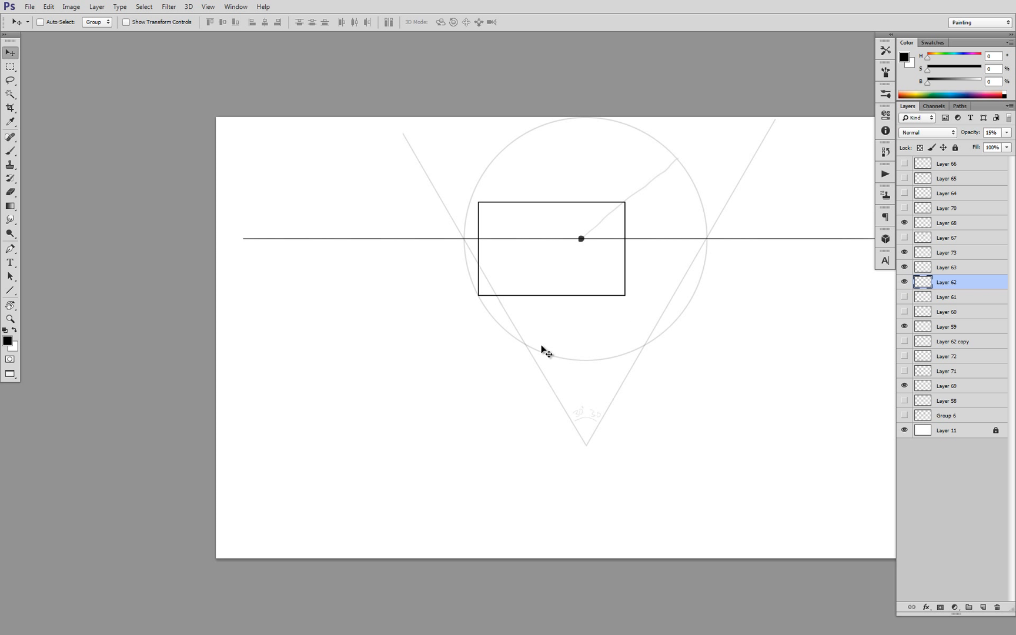
Try a vertical brush line on Layer 62 from the vanishing point dot down to the sight lines' apex, and undo it
key("b")
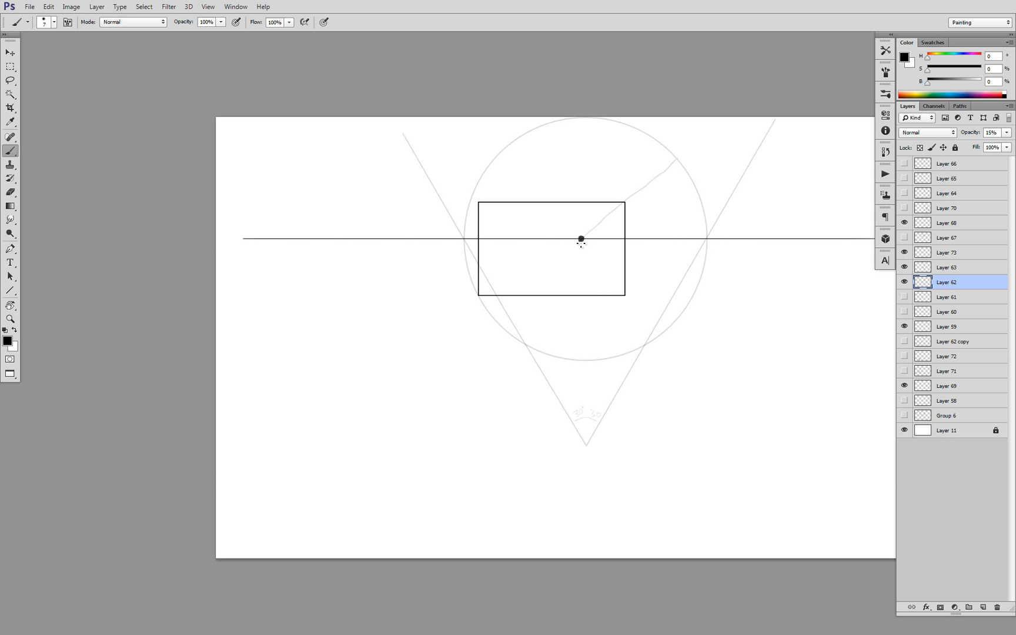
left_click_drag(582, 239, 584, 439)
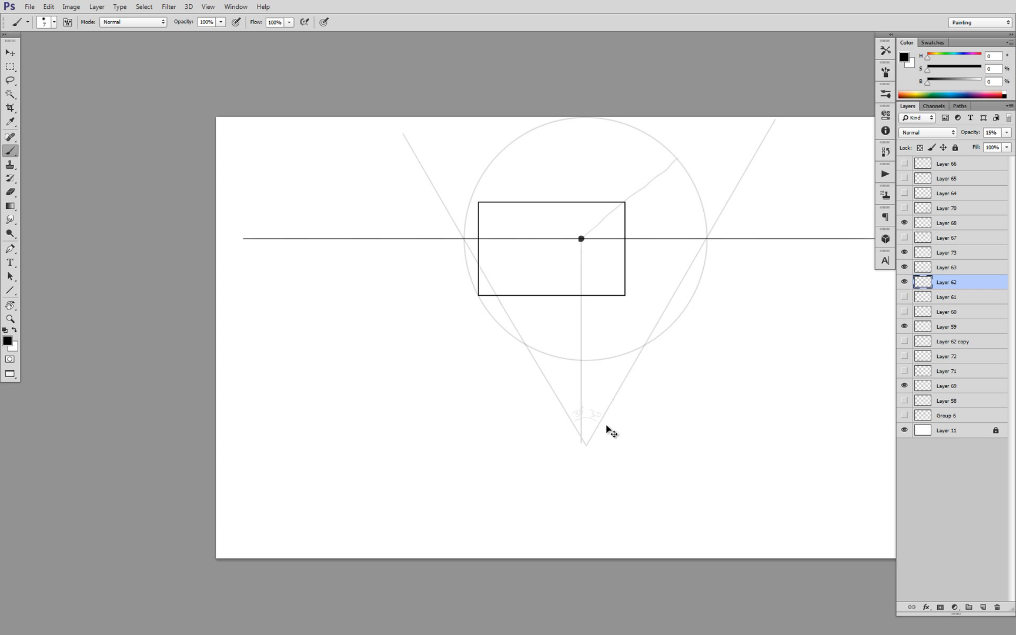
key("ctrl+z")
Draw a straight vertical brush line on Layer 73 from the vanishing point dot down past the sight lines' apex
key("c")
key("b")
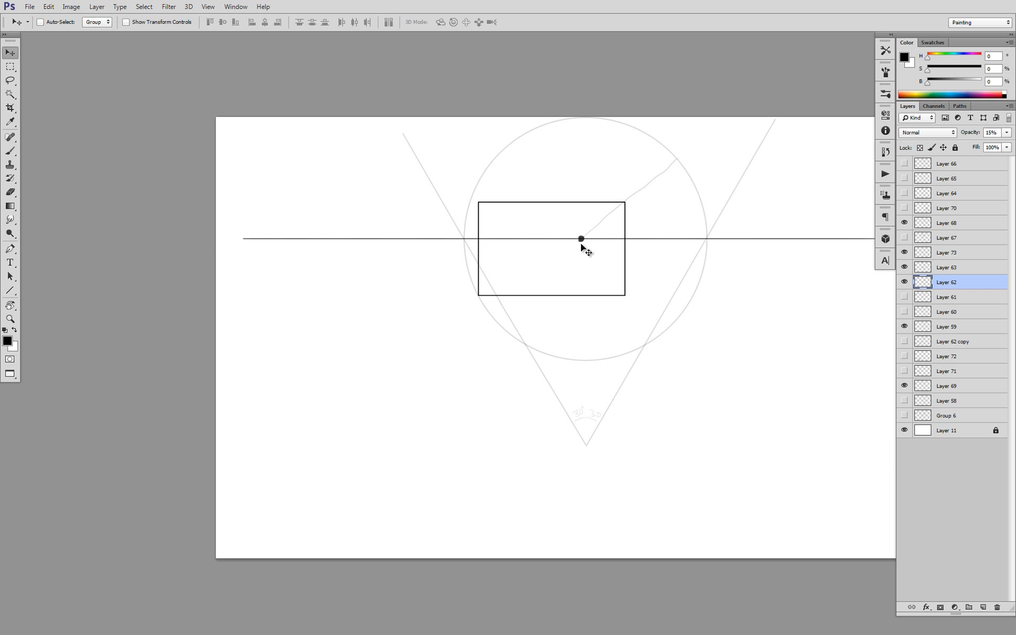
left_click(582, 240, "ctrl")
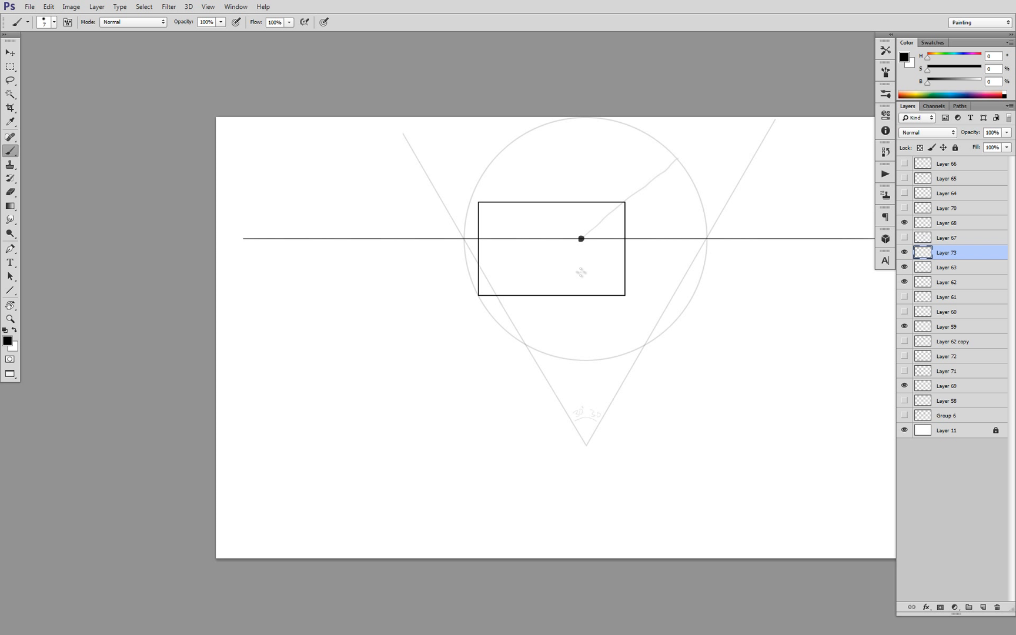
left_click_drag(581, 239, 581, 458)
Shift the sight lines on Layer 62 sideways so their apex sits on the vertical line below the vanishing point
key("v")
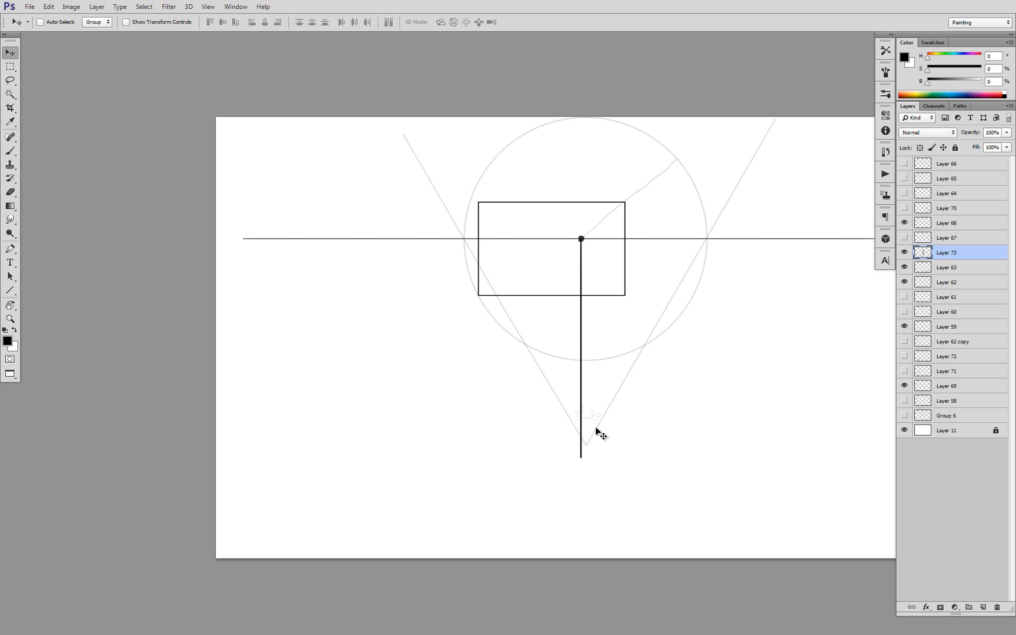
left_click(599, 421, "ctrl")
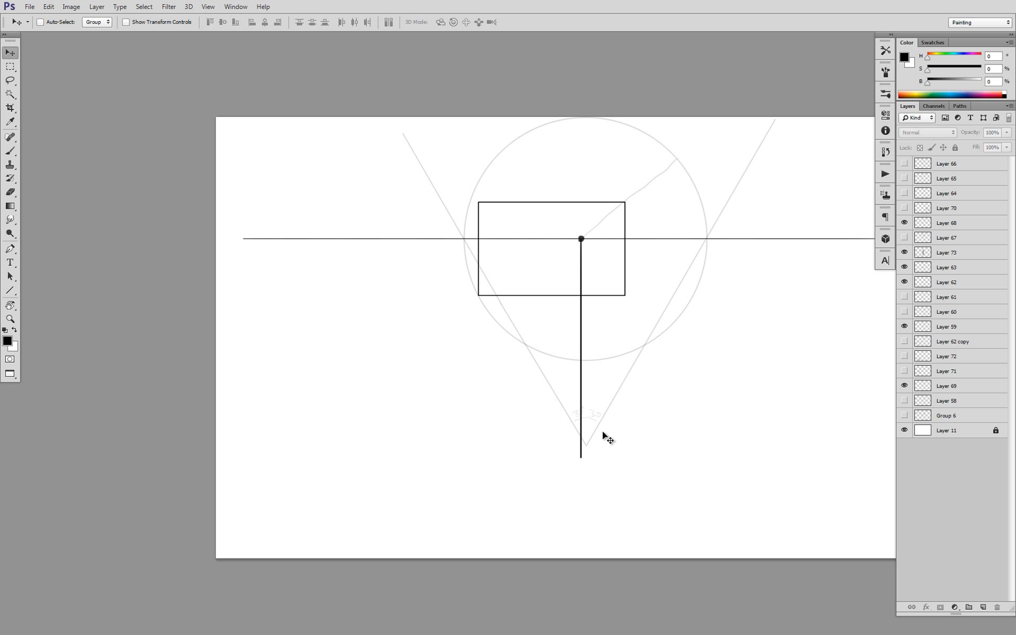
left_click(595, 417, "ctrl")
mouse_move(592, 412)
left_mouse_down()
mouse_move(586, 427)
mouse_move(587, 414)
left_mouse_up()
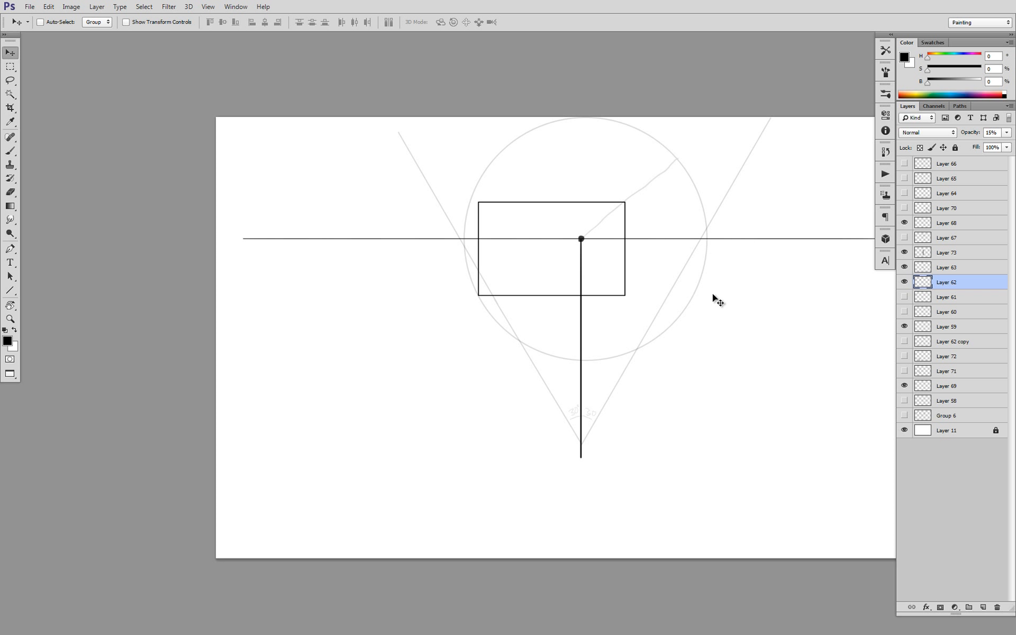
Move the Layer 63 circle so its centre falls on the vanishing point dot, checking the alignment with the transform box
left_click(685, 312, "ctrl")
left_click_drag(685, 306, 680, 303)
key("ctrl+t")
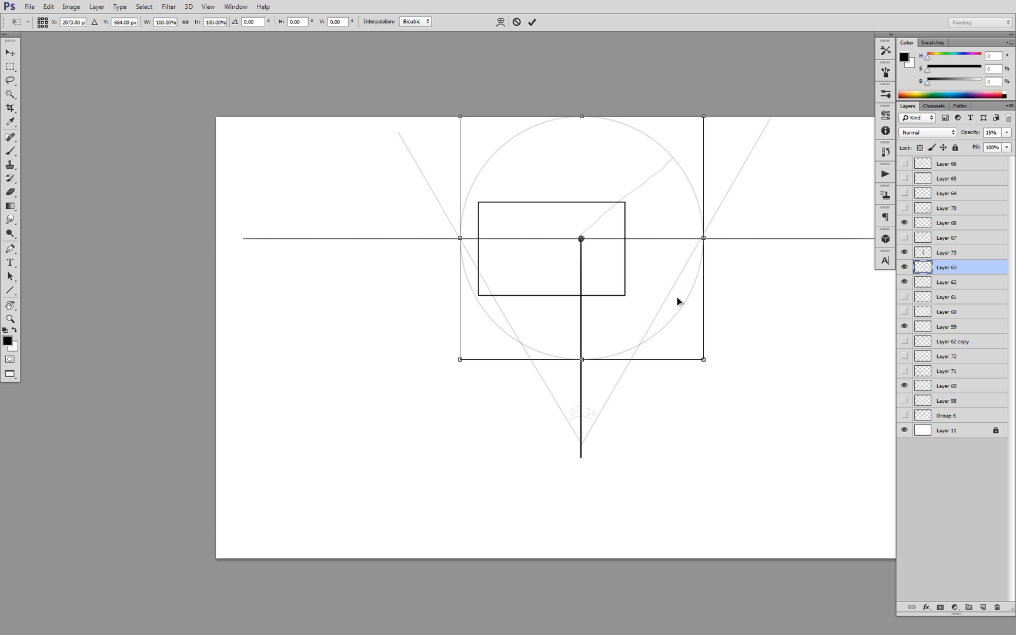
key("Return")
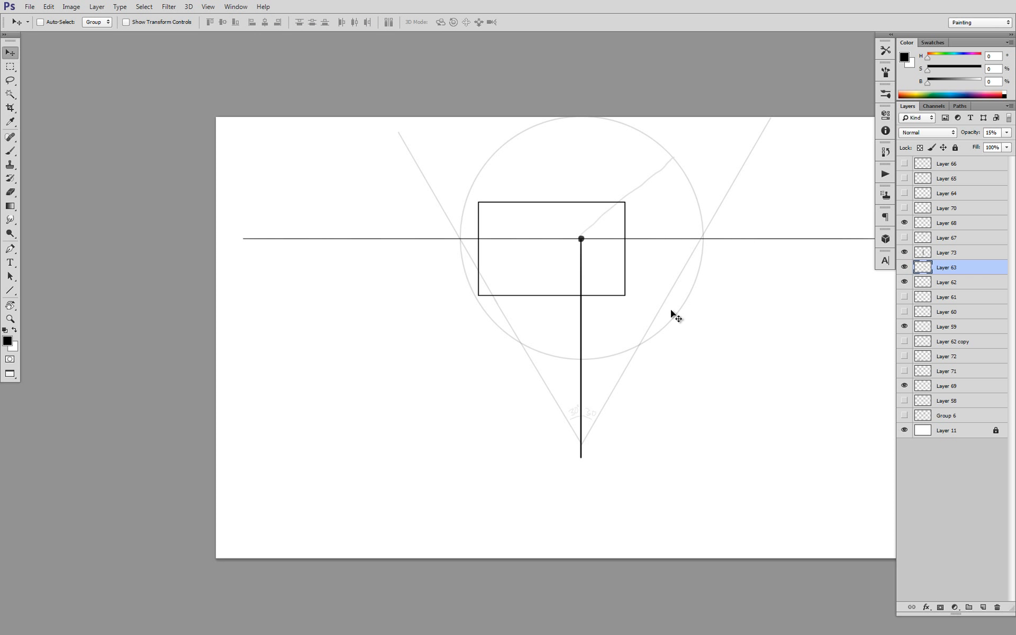
scroll(614, 276, "down", 2)
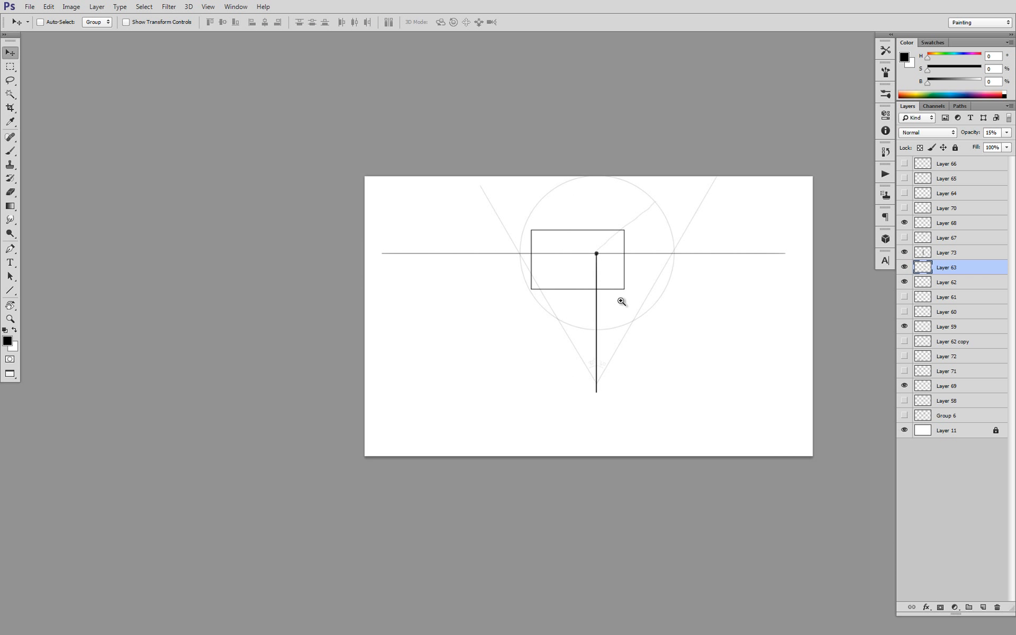
scroll(614, 297, "up", 2)
Add a new layer above Layer 68 and mark the sight lines' apex on the vertical line with a short brush mark
key("b")
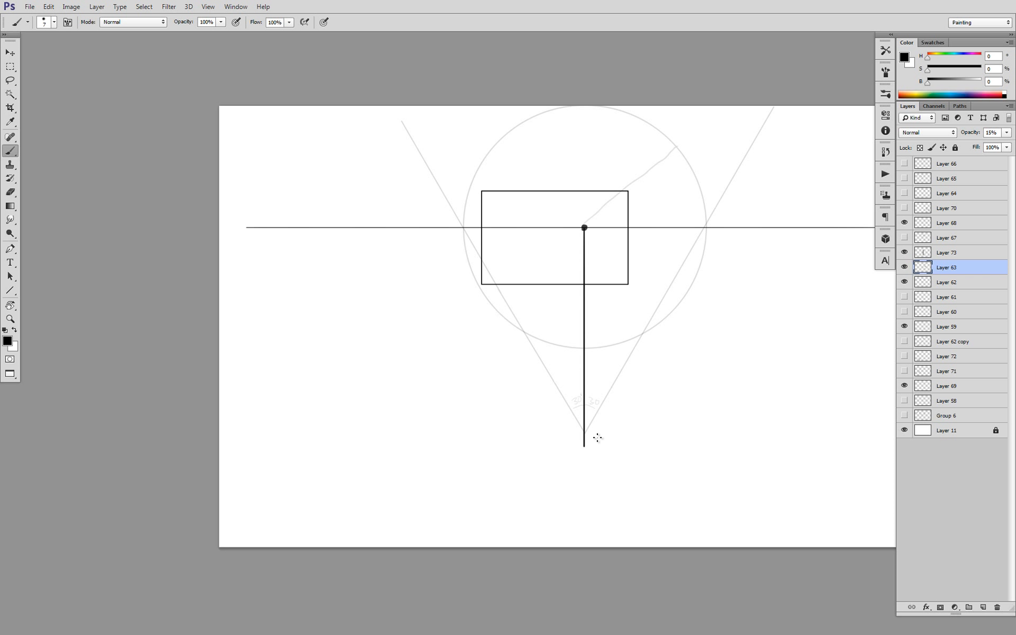
left_click(946, 254)
left_click(952, 226)
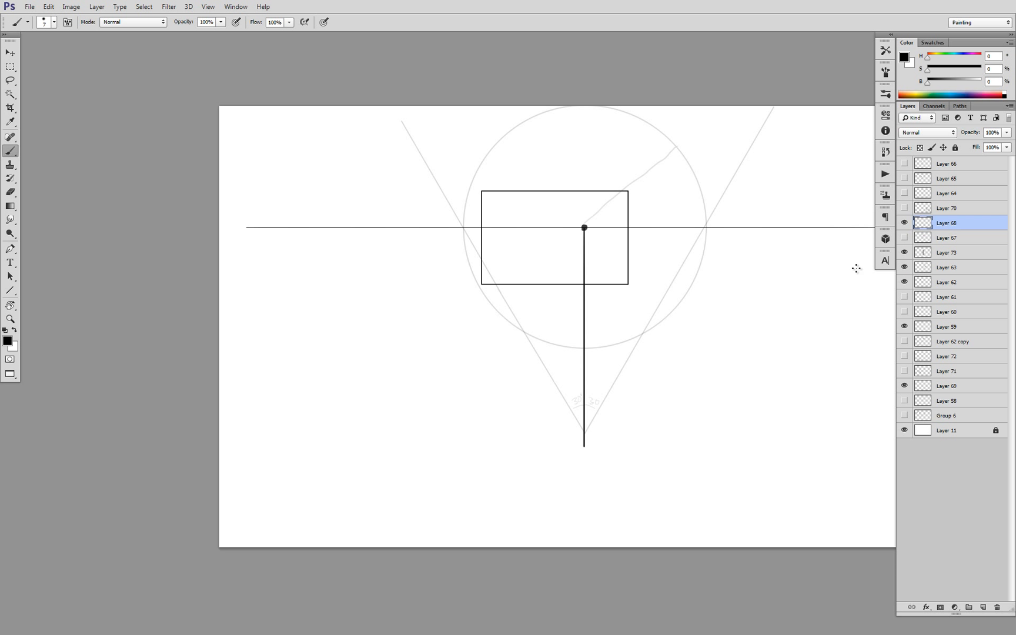
key("ctrl+shift+alt+n")
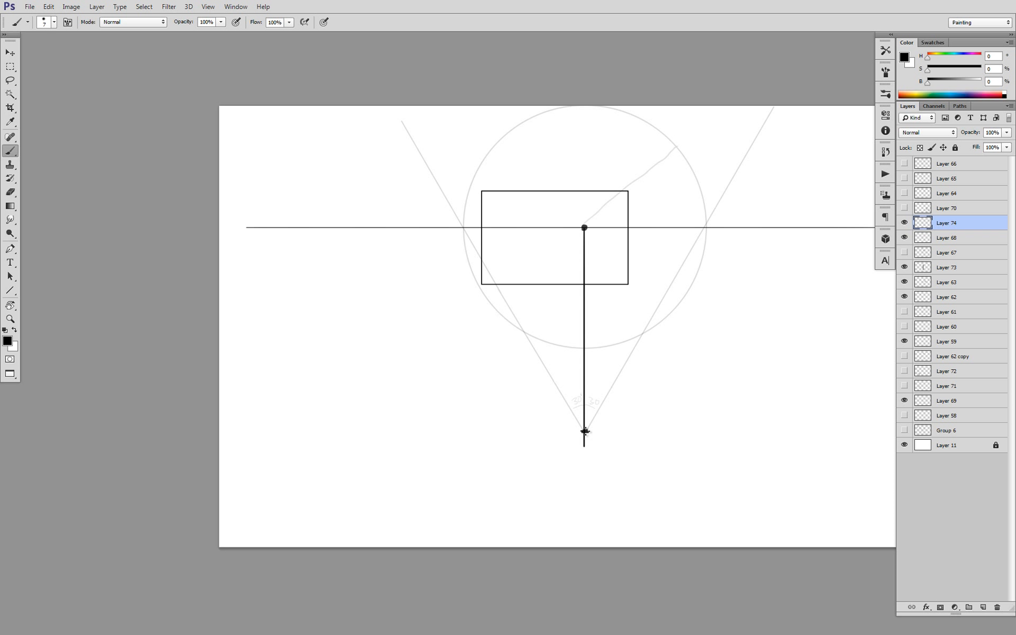
left_click_drag(660, 420, 626, 431)
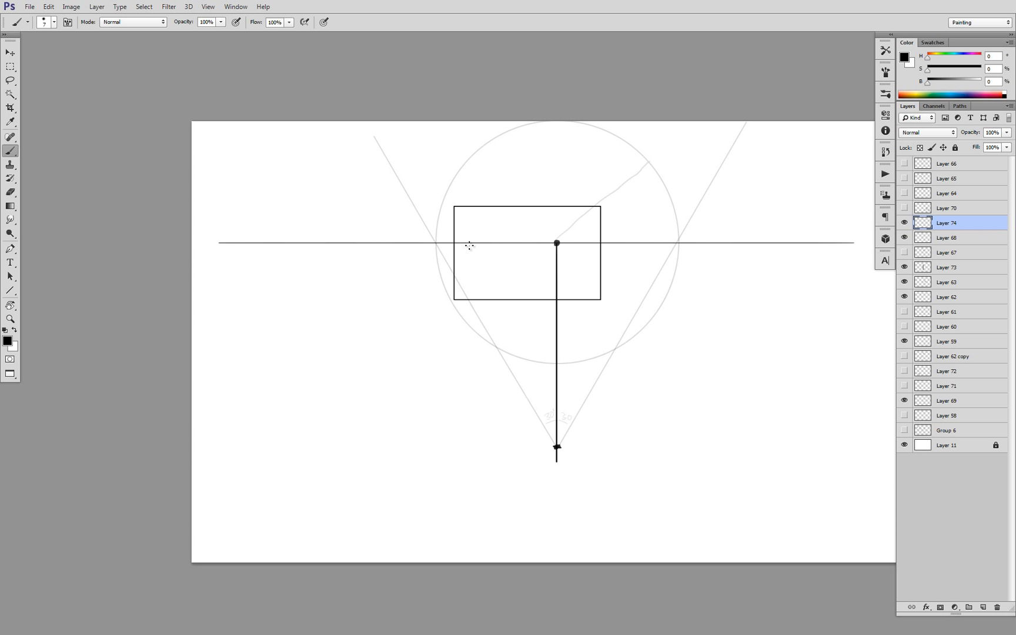
Try short brush marks near the vanishing point and inside the picture frame on Layer 74, and undo them
mouse_move(557, 226)
left_mouse_down()
mouse_move(480, 220)
mouse_move(478, 287)
mouse_move(565, 285)
mouse_move(557, 236)
left_mouse_up()
key("ctrl+z")
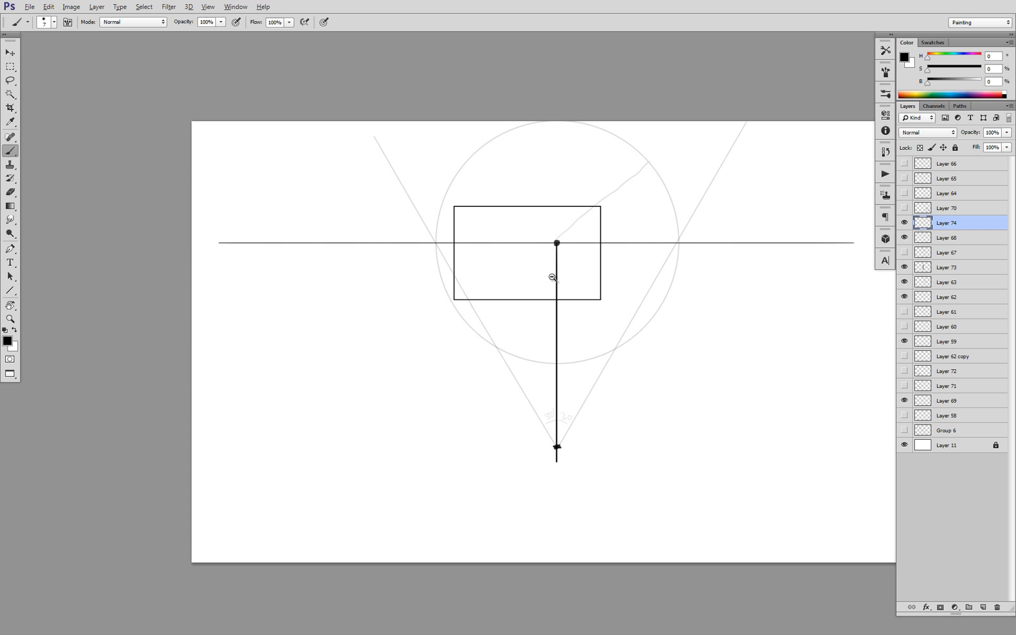
scroll(565, 283, "down", 2)
scroll(578, 288, "up", 2)
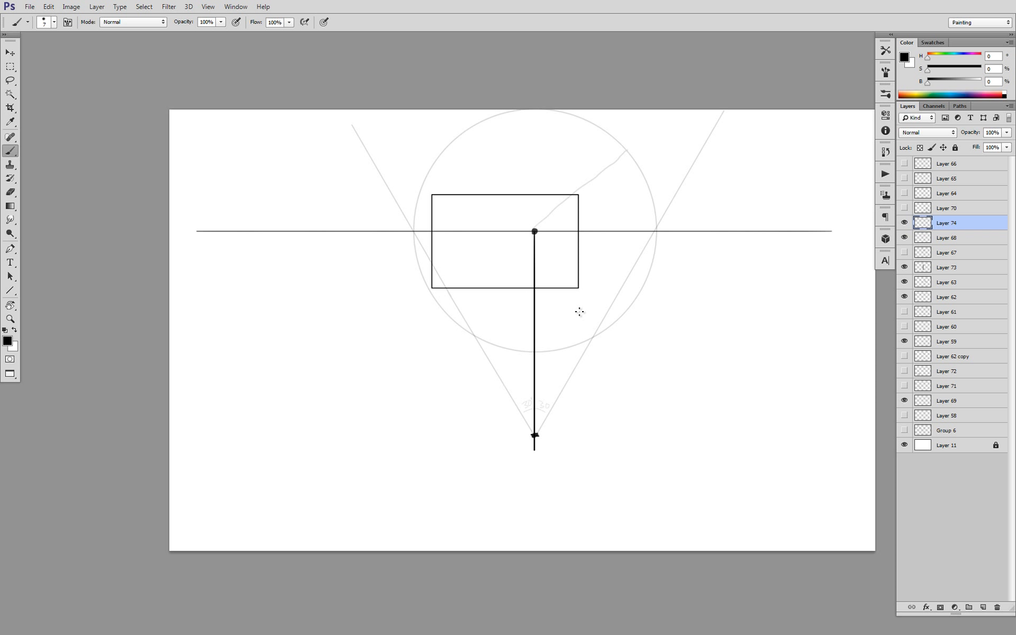
mouse_move(447, 217)
left_mouse_down()
mouse_move(471, 267)
mouse_move(556, 262)
mouse_move(555, 213)
mouse_move(471, 213)
left_mouse_up()
key("ctrl+z")
Try tick marks on the horizon line outside the circle on both sides, and undo each one
left_click(544, 239, "alt")
left_click(552, 245, "alt")
left_click(554, 246, "alt")
left_click(596, 258, "ctrl")
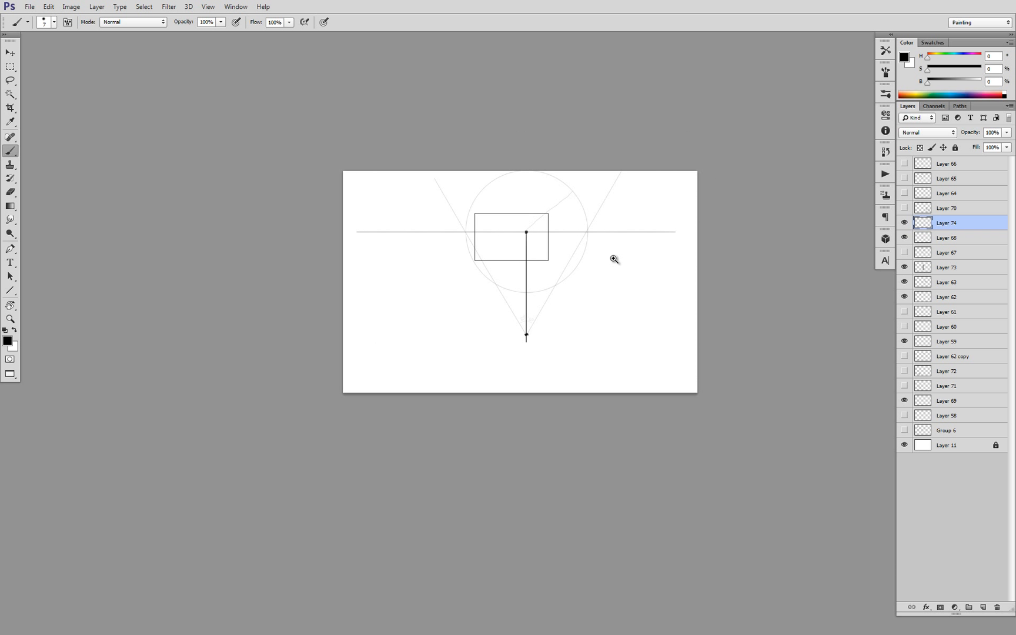
left_click(600, 262, "ctrl")
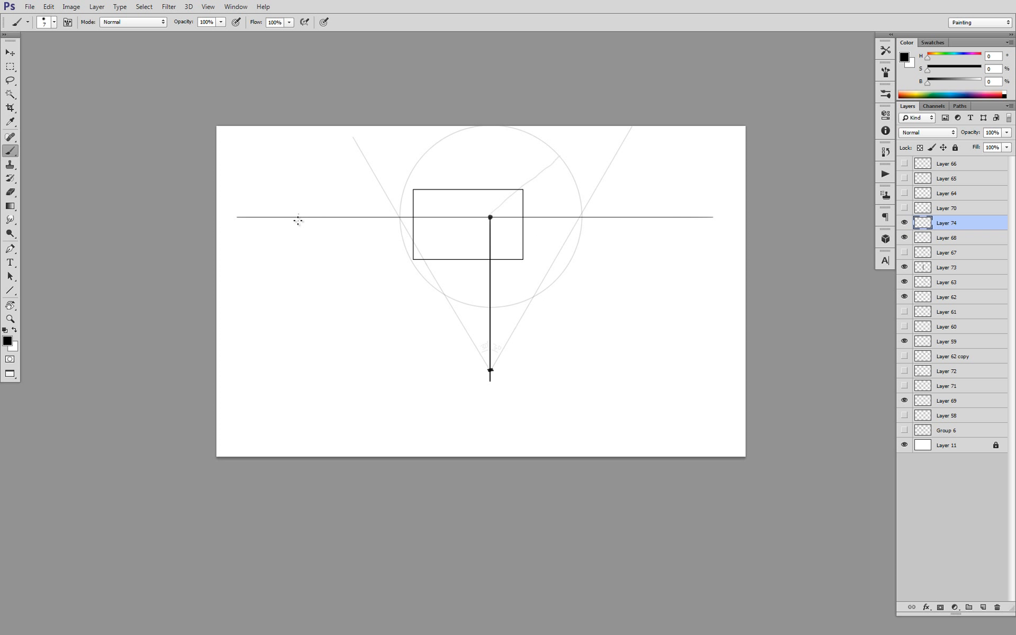
left_click_drag(662, 214, 662, 221)
key("ctrl+z")
left_click_drag(299, 216, 298, 229)
key("ctrl+z")
left_click_drag(656, 214, 656, 222)
key("ctrl+z")
Try freehand brush lines on Layer 74 from the vanishing point dot to the picture frame's lower-left corner, and undo them
left_click(474, 231)
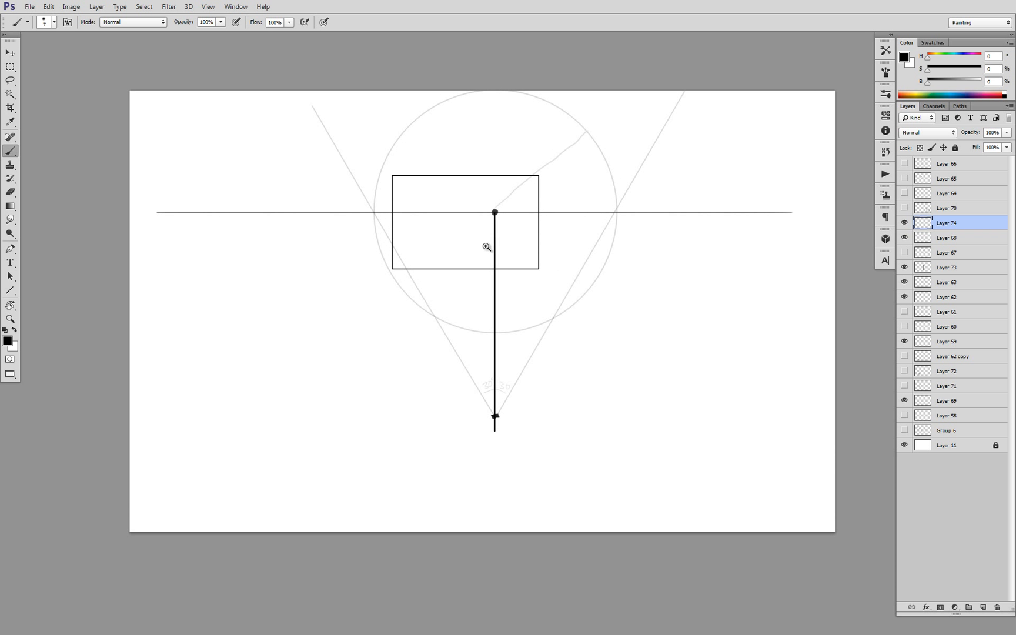
mouse_move(488, 245)
left_mouse_down()
mouse_move(528, 257)
mouse_move(511, 243)
left_mouse_up()
left_click(533, 227)
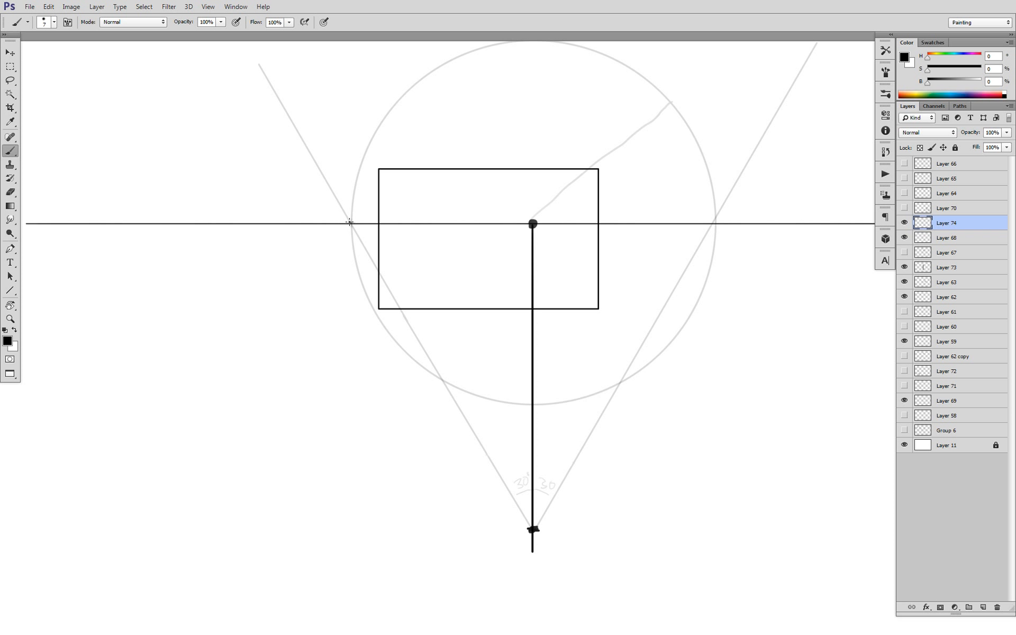
key("ctrl+z")
left_click_drag(533, 224, 405, 291)
key("ctrl+z")
left_click_drag(533, 224, 384, 305)
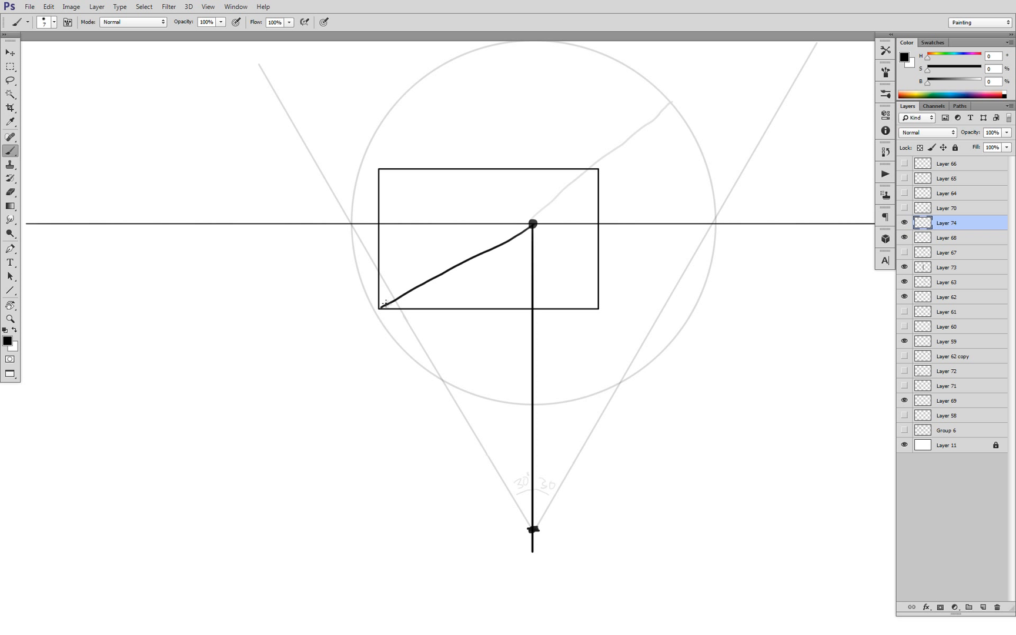
key("ctrl+z")
mouse_move(380, 307)
left_mouse_down()
mouse_move(516, 228)
mouse_move(382, 307)
left_mouse_up()
key("ctrl+z")
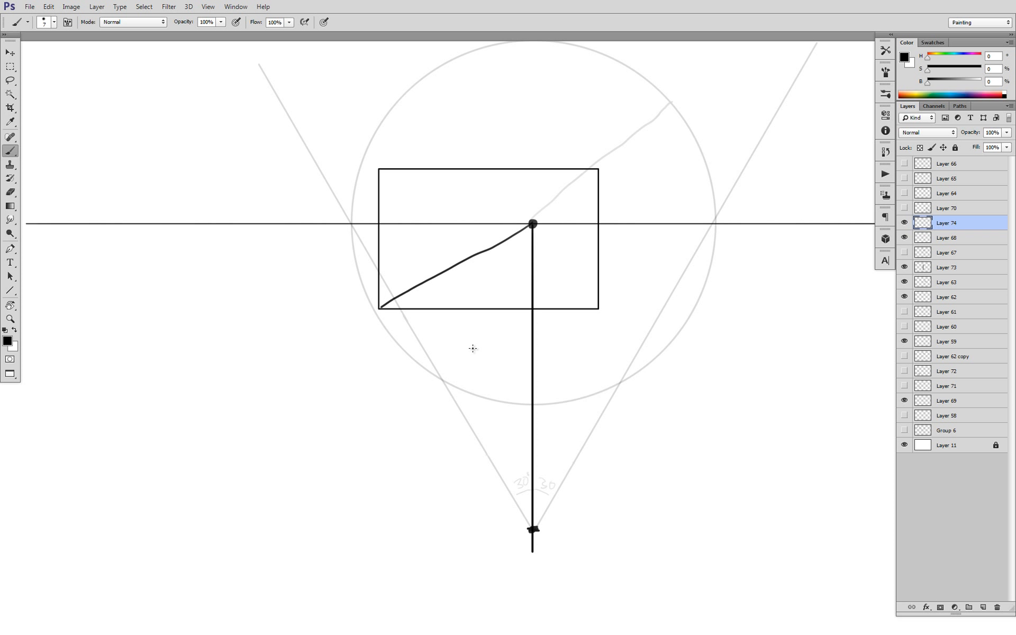
key("ctrl+z")
Draw a straight line along the horizon from the vanishing point dot to the circle's left edge and mark its end with a brush tick
key("u")
left_click_drag(532, 224, 378, 308)
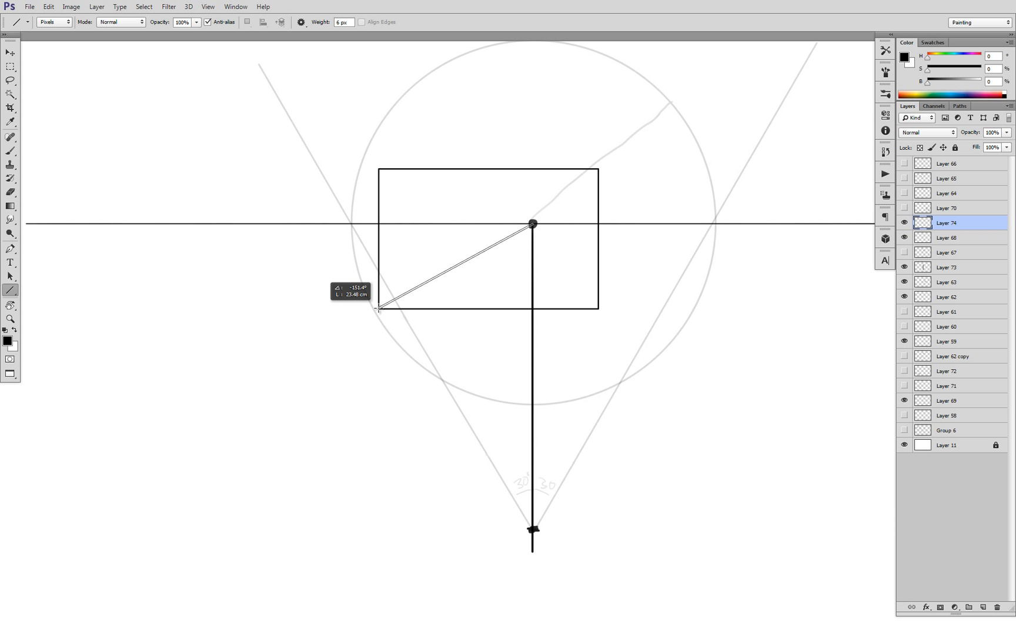
mouse_move(378, 308)
left_mouse_down()
mouse_move(368, 288)
mouse_move(373, 227)
mouse_move(353, 223)
left_mouse_up()
key("b")
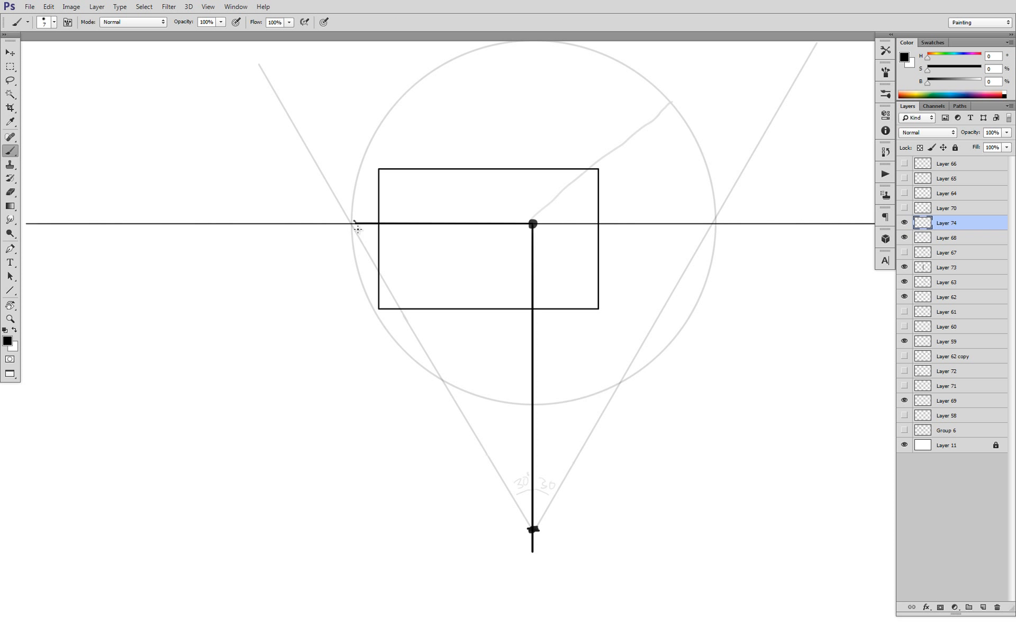
key("ctrl+z")
key("u")
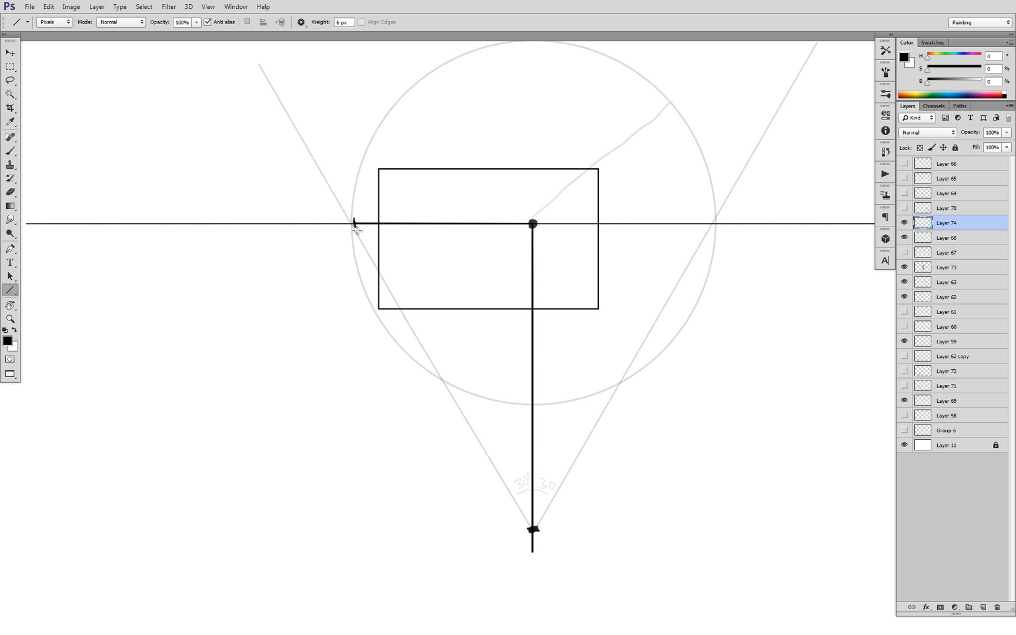
Draw a straight line from the mark at the circle's left edge on the horizon down to the station point
left_click_drag(354, 223, 549, 525)
left_click_drag(541, 528, 532, 528)
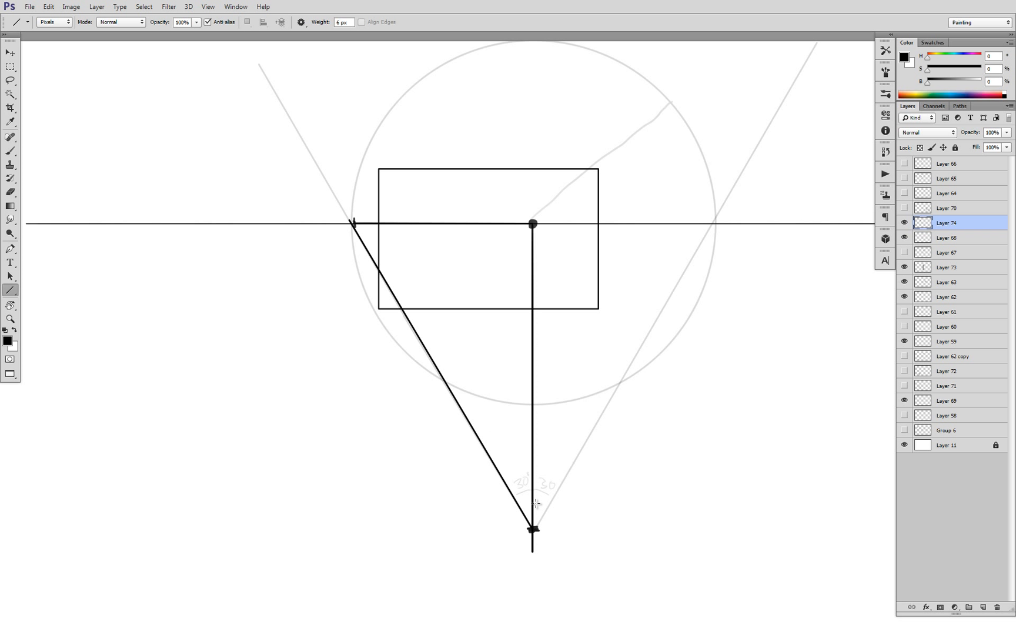
left_click(519, 262, "alt")
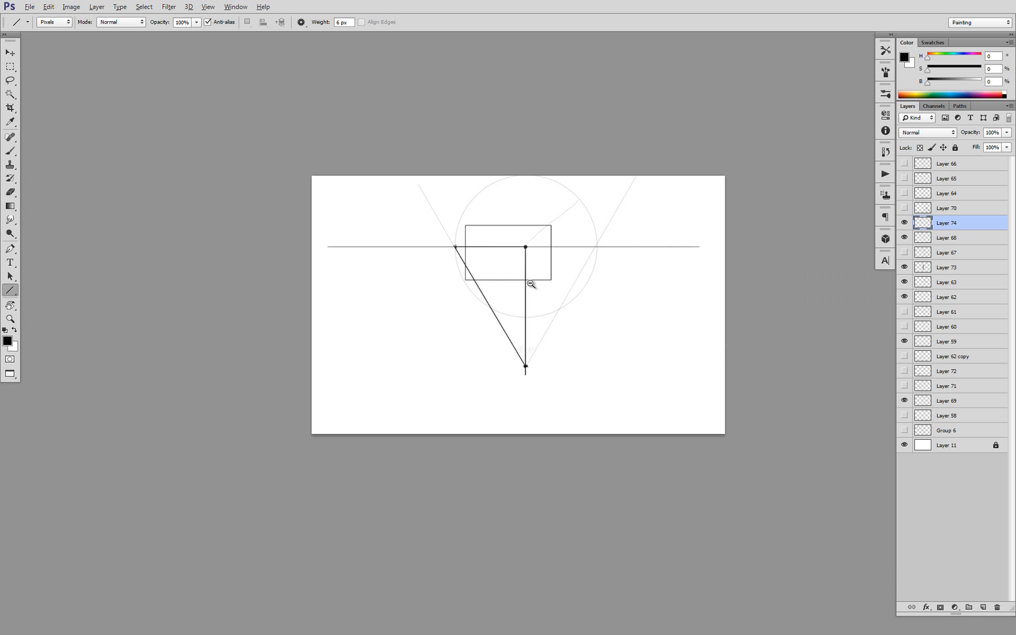
left_click(531, 285, "ctrl")
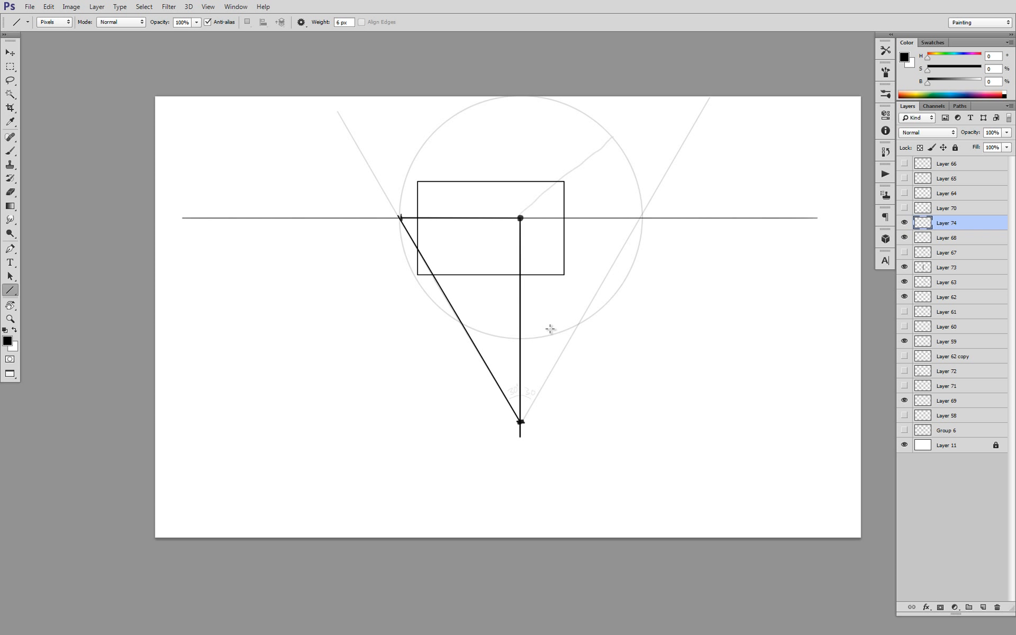
left_click(527, 259, "ctrl")
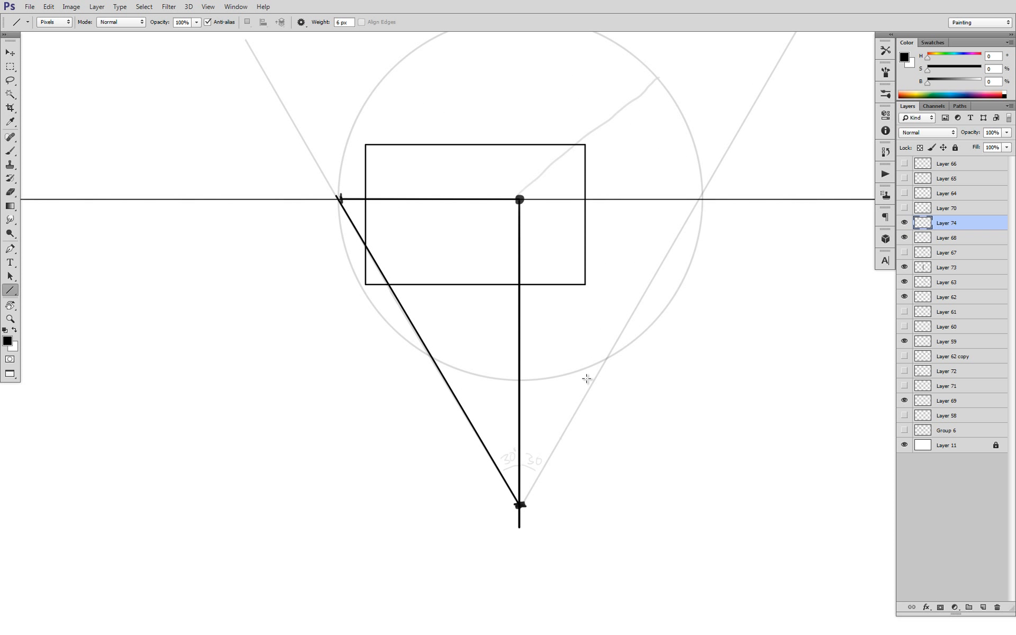
Draw a second rectangular picture frame to the right of the circle, below the horizon line, on Layer 74
mouse_move(662, 228)
left_mouse_down()
mouse_move(525, 272)
mouse_move(561, 403)
left_mouse_up()
key("b")
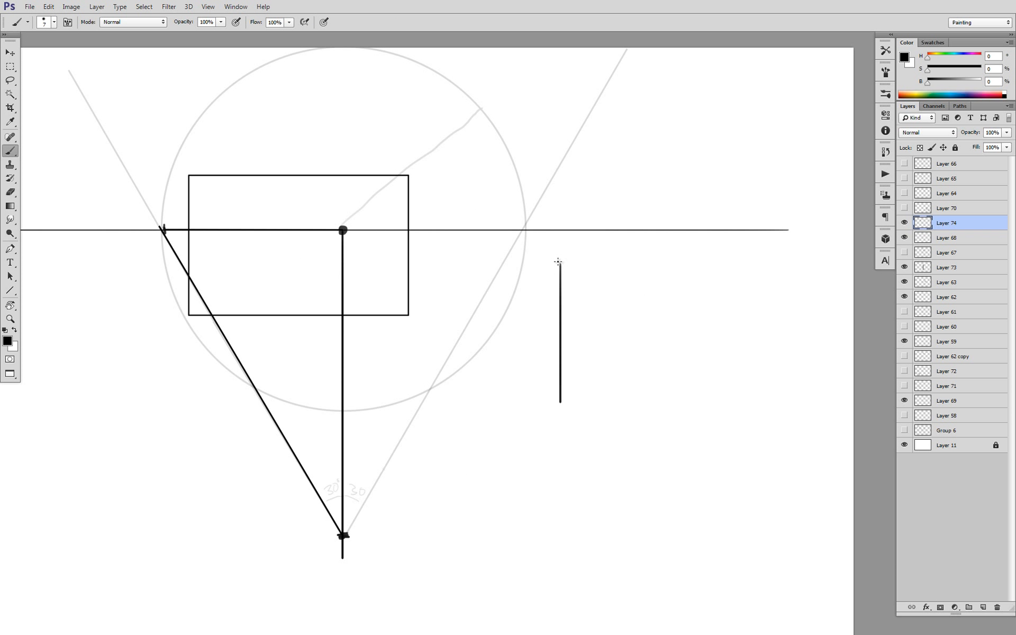
mouse_move(558, 262)
left_mouse_down()
mouse_move(741, 266)
mouse_move(736, 412)
left_mouse_up()
left_click_drag(557, 401, 754, 401)
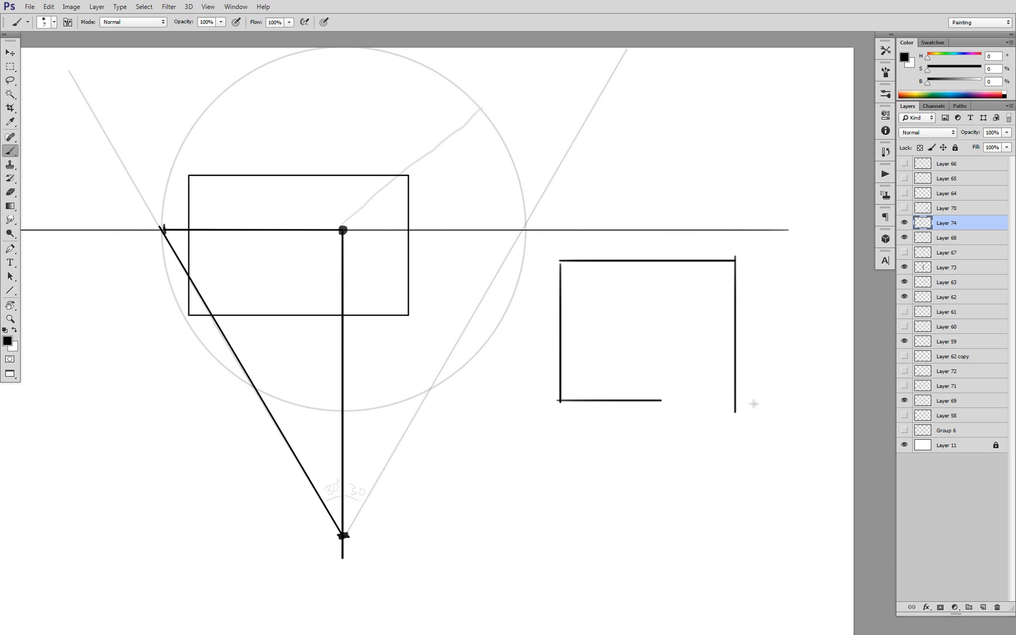
Draw a horizon line through the small vanishing point circle inside the second picture frame
mouse_move(609, 347)
left_mouse_down()
mouse_move(610, 358)
mouse_move(742, 354)
left_mouse_up()
key("ctrl+z")
left_click_drag(557, 353, 696, 354)
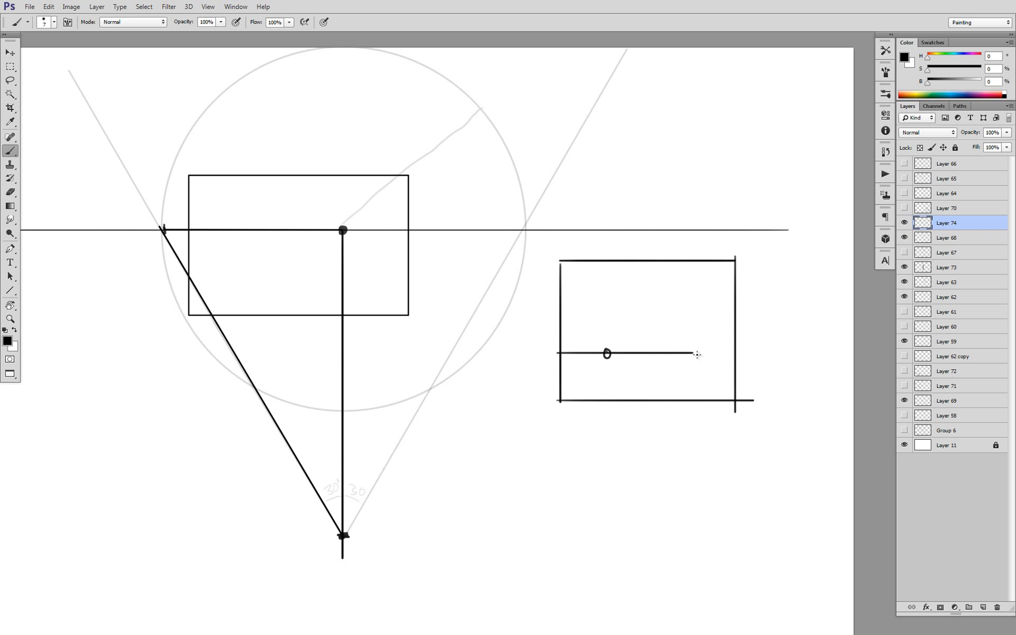
Try curved brush strokes above and below the second frame's horizon and a freehand oval inside the frame, and undo them
mouse_move(556, 315)
left_mouse_down()
mouse_move(607, 300)
mouse_move(601, 317)
mouse_move(754, 335)
left_mouse_up()
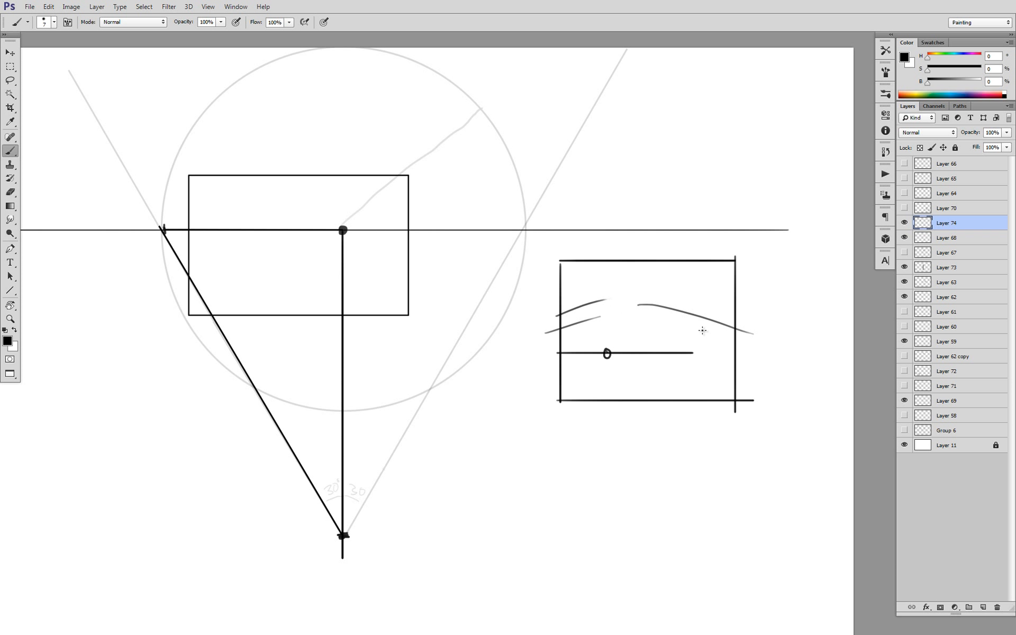
mouse_move(653, 329)
left_mouse_down()
mouse_move(750, 351)
mouse_move(652, 387)
mouse_move(599, 387)
left_mouse_up()
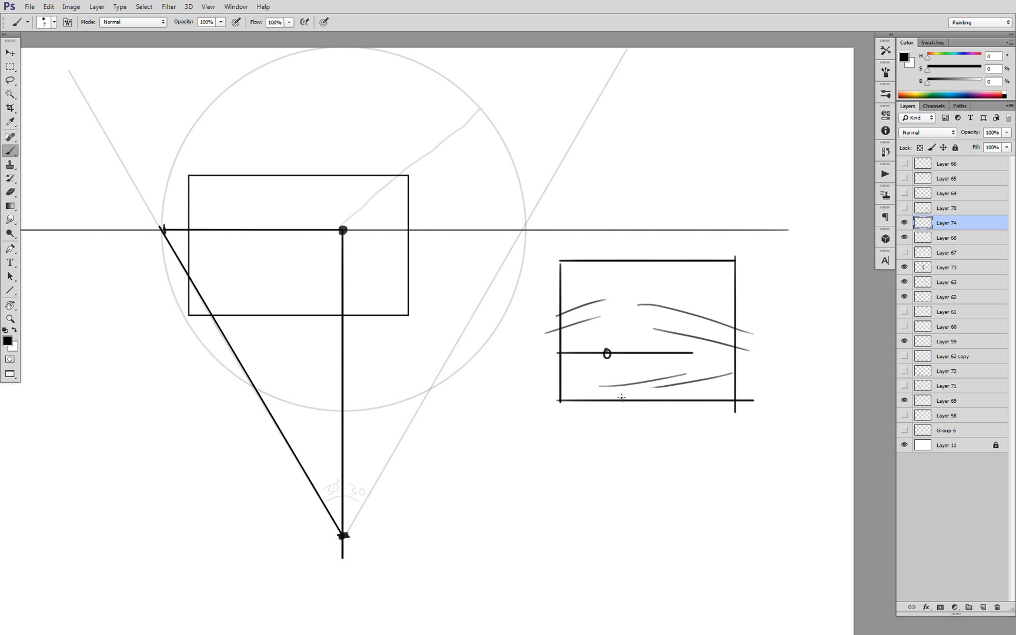
key("ctrl+alt+z")
key("ctrl+alt+z")
key("ctrl+alt+z")
key("ctrl+alt+z")
key("ctrl+alt+z")
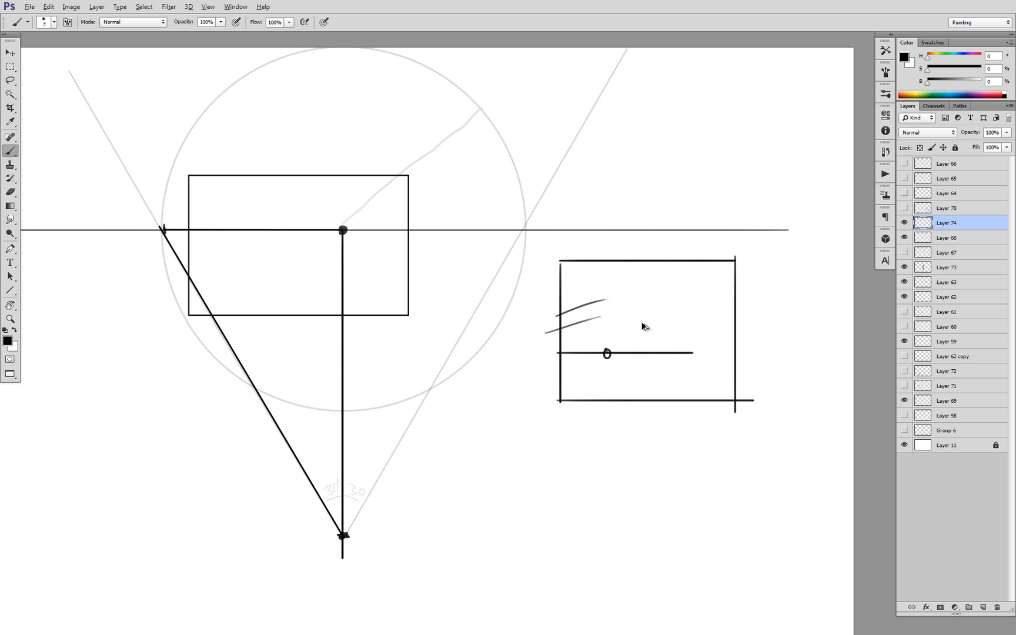
key("ctrl+alt+z")
mouse_move(650, 284)
left_mouse_down()
mouse_move(713, 336)
mouse_move(624, 282)
left_mouse_up()
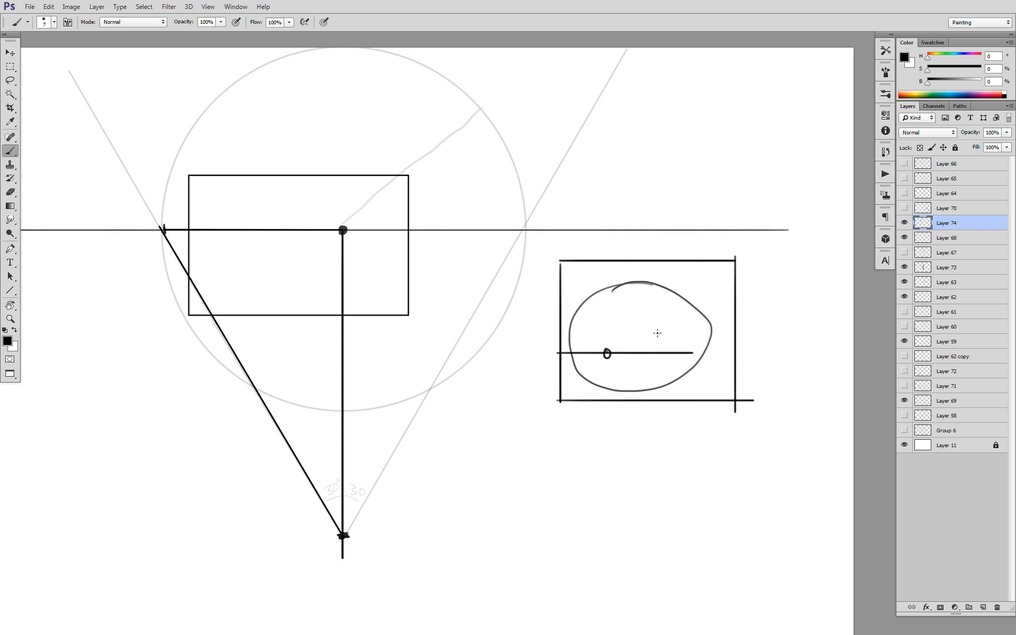
key("ctrl+alt+z")
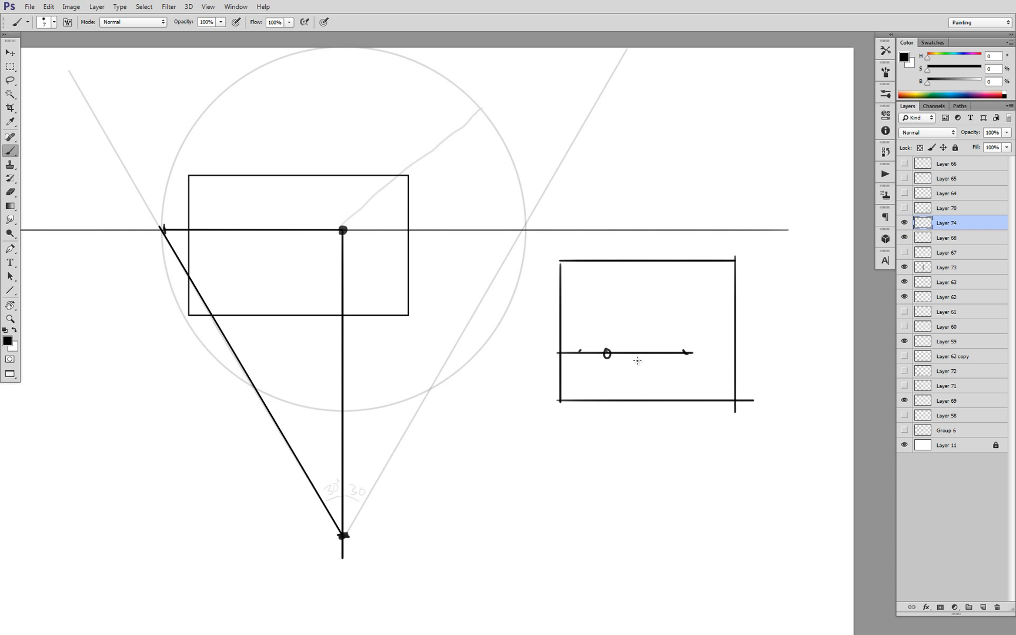
Sketch a rough two-point perspective box between the two ticks on the second frame's horizon line
left_click_drag(638, 363, 636, 316)
left_click_drag(580, 351, 635, 315)
left_click_drag(686, 351, 631, 312)
mouse_move(638, 370)
left_mouse_down()
mouse_move(686, 352)
mouse_move(596, 353)
left_mouse_up()
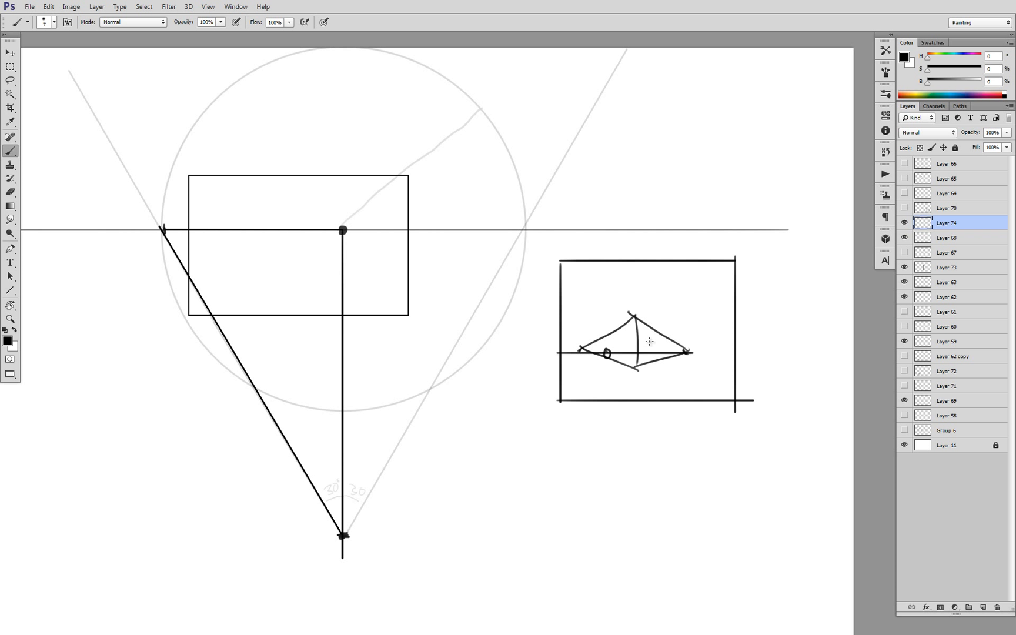
left_click_drag(651, 325, 653, 367)
left_click_drag(619, 323, 621, 370)
Undo the rough perspective box strokes inside the second picture frame
left_click(647, 361, "alt")
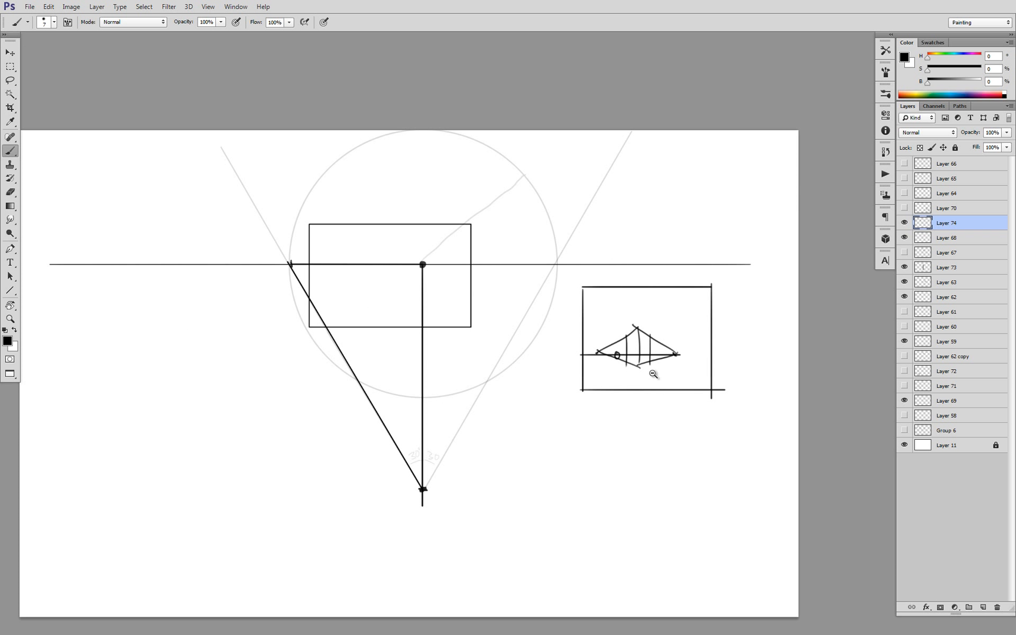
left_click(655, 374, "alt")
left_click(652, 358, "ctrl")
left_click(654, 359, "ctrl")
key("ctrl+z")
key("ctrl+alt+z")
key("ctrl+alt+z")
key("ctrl+alt+z")
key("ctrl+alt+z")
key("ctrl+alt+z")
key("ctrl+alt+z")
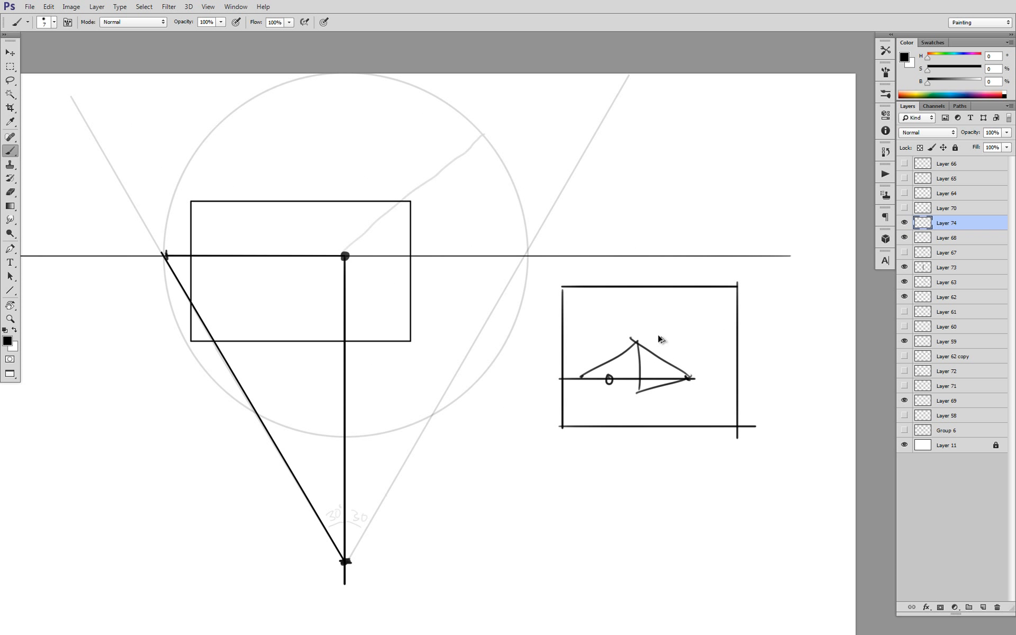
Try freehand lines sloping across the second frame toward points beyond its sides, and undo them
left_click_drag(627, 318, 503, 348)
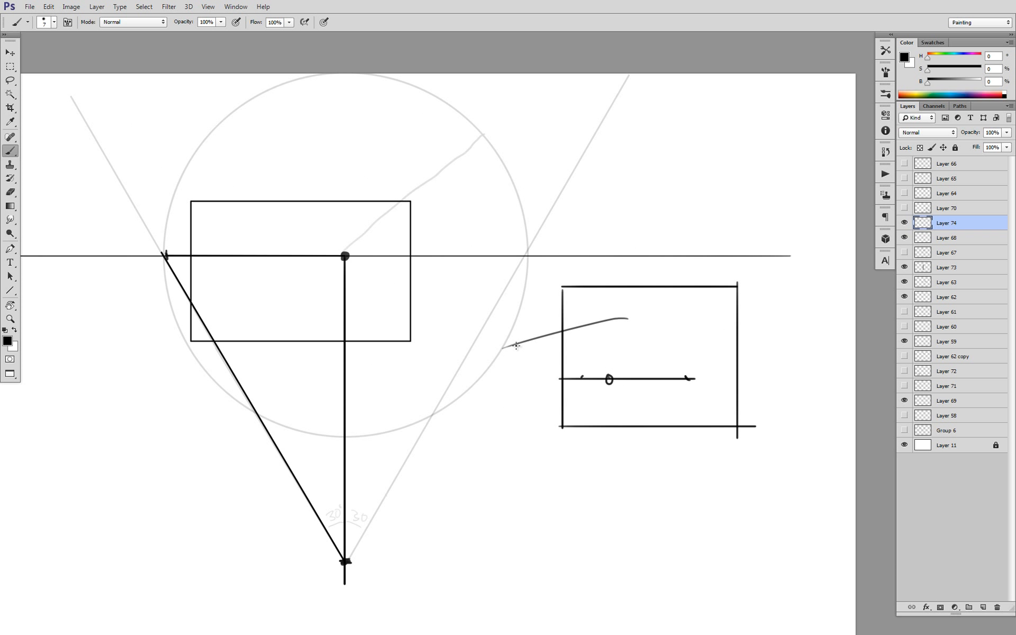
left_click_drag(497, 391, 609, 416)
left_click_drag(649, 325, 724, 334)
key("ctrl+alt+z")
key("ctrl+alt+z")
key("ctrl+alt+z")
left_click(609, 410, "shift")
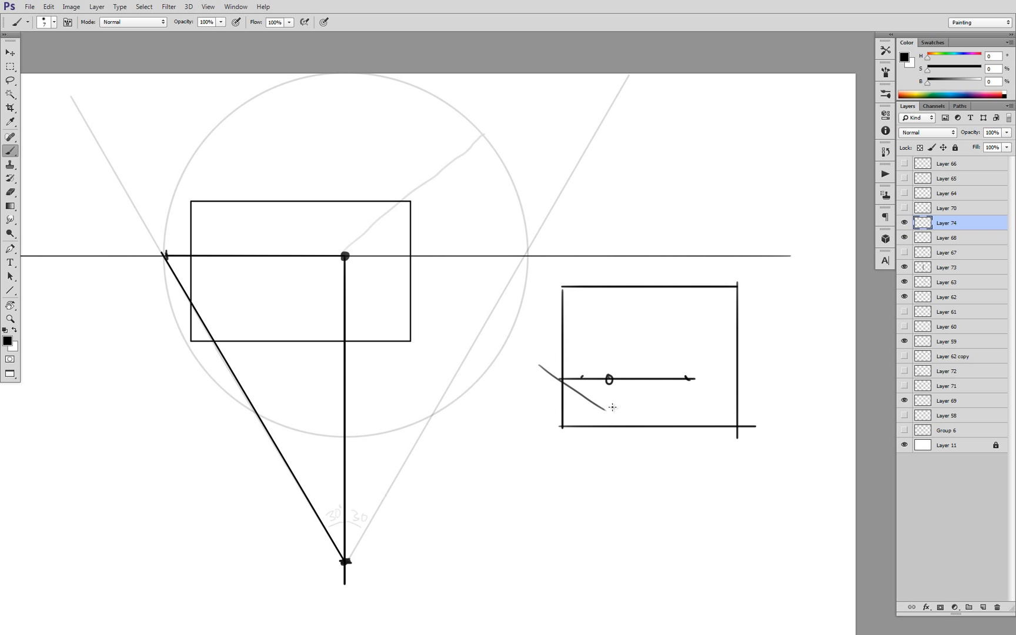
left_click(709, 368, "shift")
key("ctrl+alt+z")
key("ctrl+alt+z")
scroll(630, 363, "down", 2)
scroll(600, 318, "up", 2)
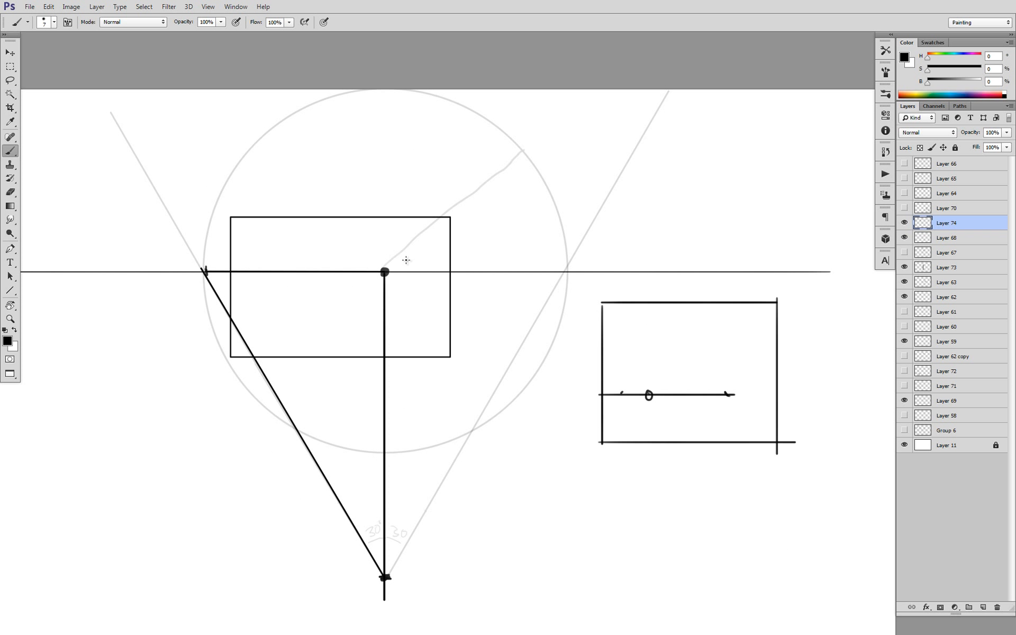
scroll(481, 328, "down", 2)
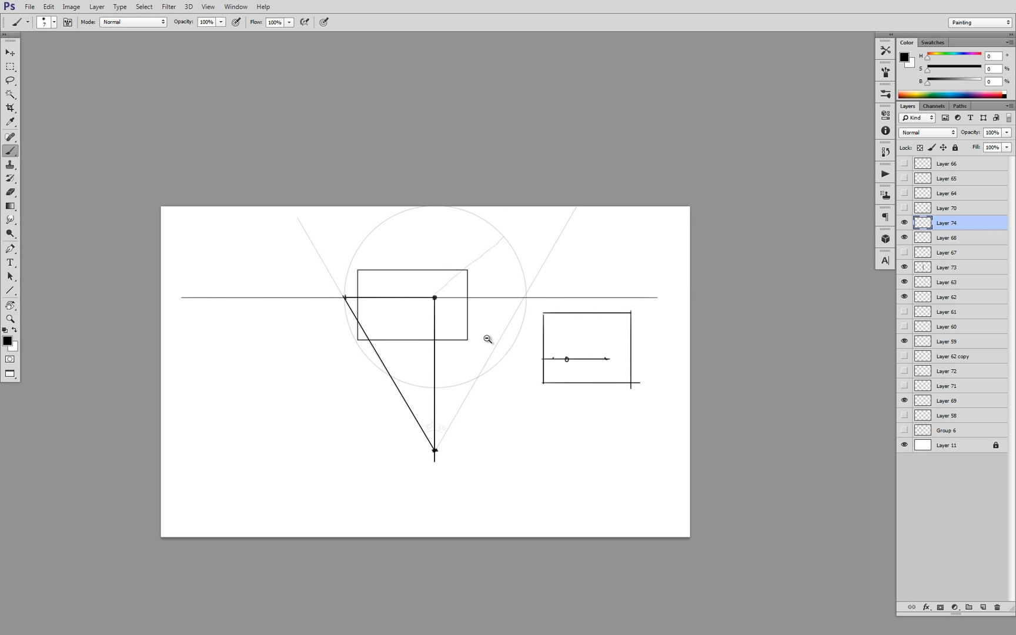
scroll(570, 361, "up", 1)
scroll(570, 361, "up", 2)
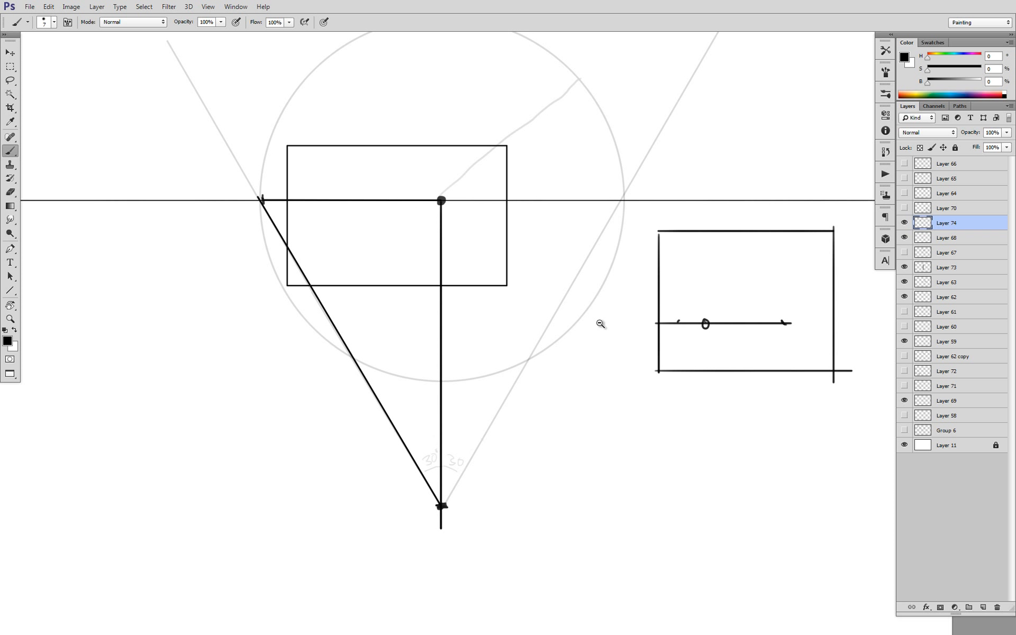
scroll(601, 325, "down", 1)
scroll(529, 304, "up", 1)
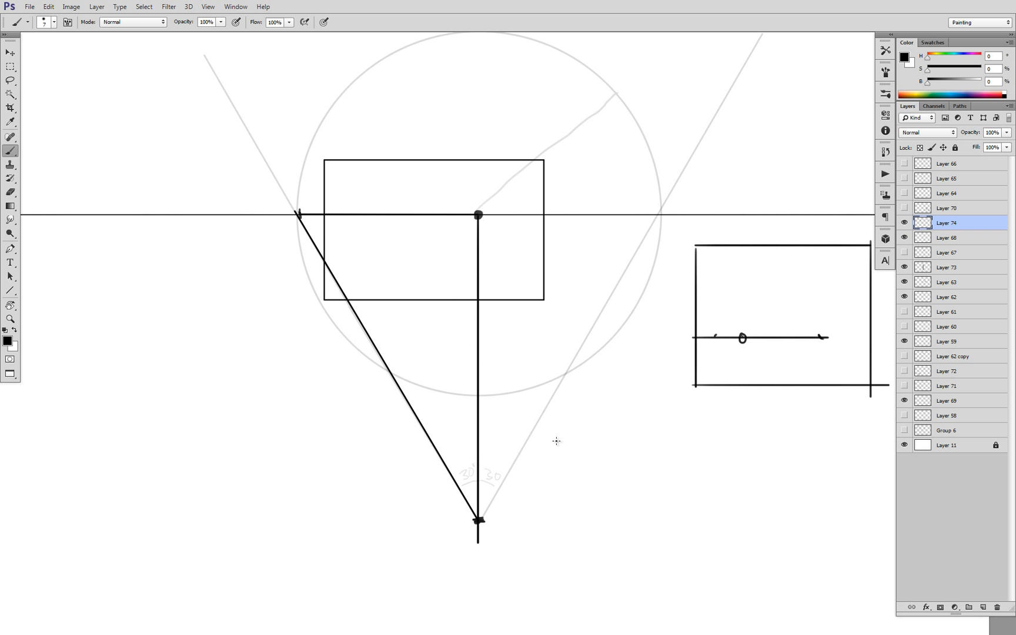
Try a freehand brush stroke outward from the station point toward the second frame, and undo it
left_click_drag(490, 521, 655, 434)
key("ctrl+z")
scroll(558, 334, "up", 1)
Undo the two small ticks on the second frame's horizon line
left_click(555, 320, "alt")
left_click(569, 333, "alt")
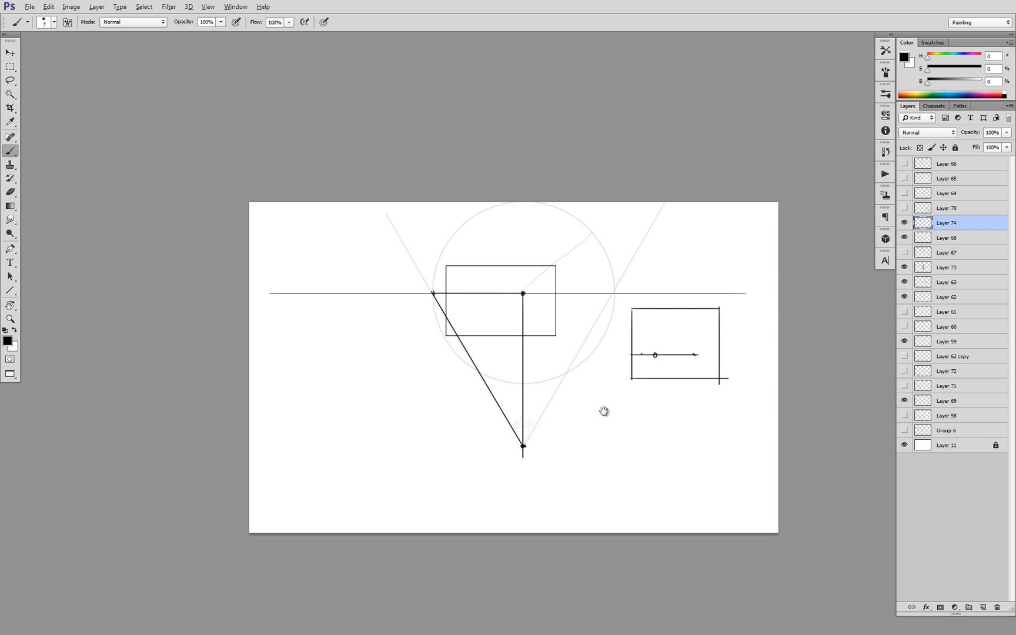
left_click_drag(604, 411, 605, 402)
left_click(650, 364, "ctrl")
left_click(669, 355, "ctrl")
key("ctrl+alt+z")
key("ctrl+alt+z")
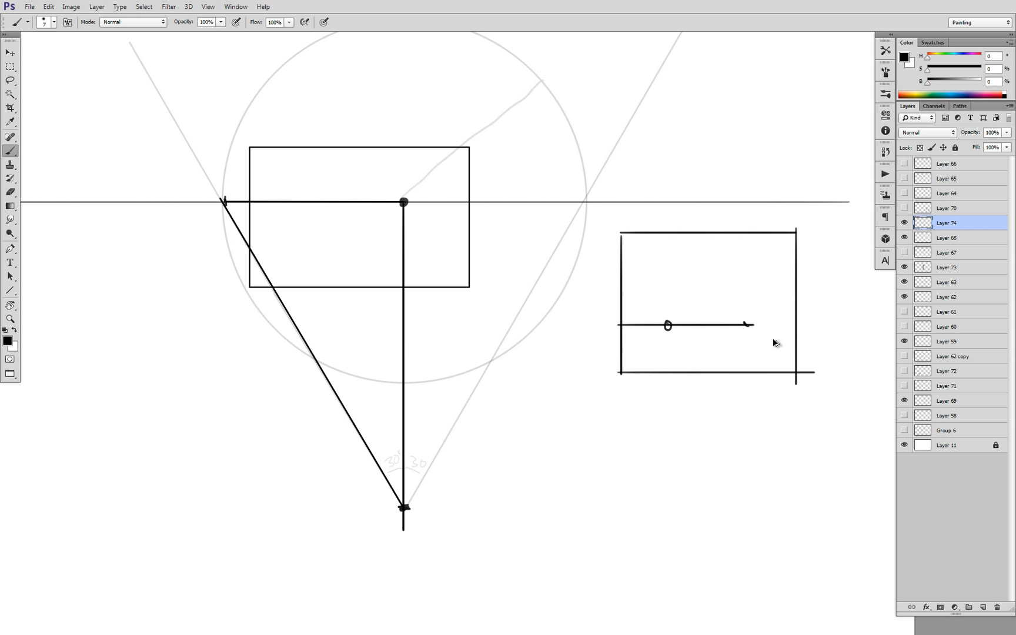
Extend the second frame's horizon line to and past its right side, and add outward arrows beyond both sides
mouse_move(751, 325)
left_mouse_down()
mouse_move(819, 316)
mouse_move(811, 322)
left_mouse_up()
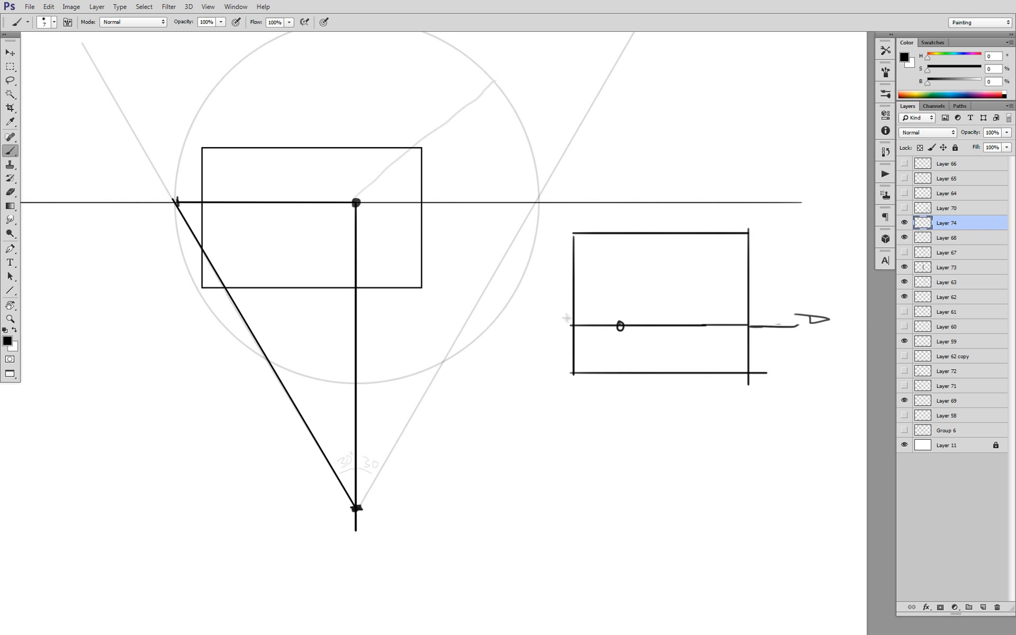
mouse_move(559, 324)
left_mouse_down()
mouse_move(537, 322)
mouse_move(533, 331)
mouse_move(538, 317)
mouse_move(516, 322)
mouse_move(547, 332)
left_mouse_up()
key("ctrl+alt+z")
key("ctrl+alt+z")
Draw freehand diagonals from the first vanishing point to its frame's lower-left corner and from the second vanishing point to its frame's upper-right corner
scroll(615, 323, "down", 5)
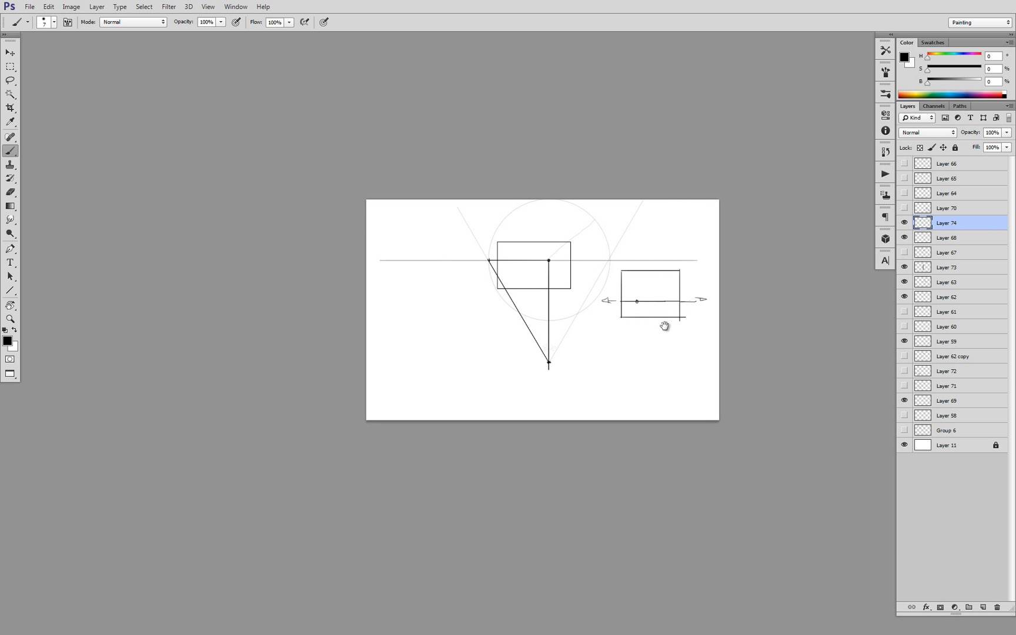
scroll(651, 297, "up", 3)
scroll(651, 297, "up", 2)
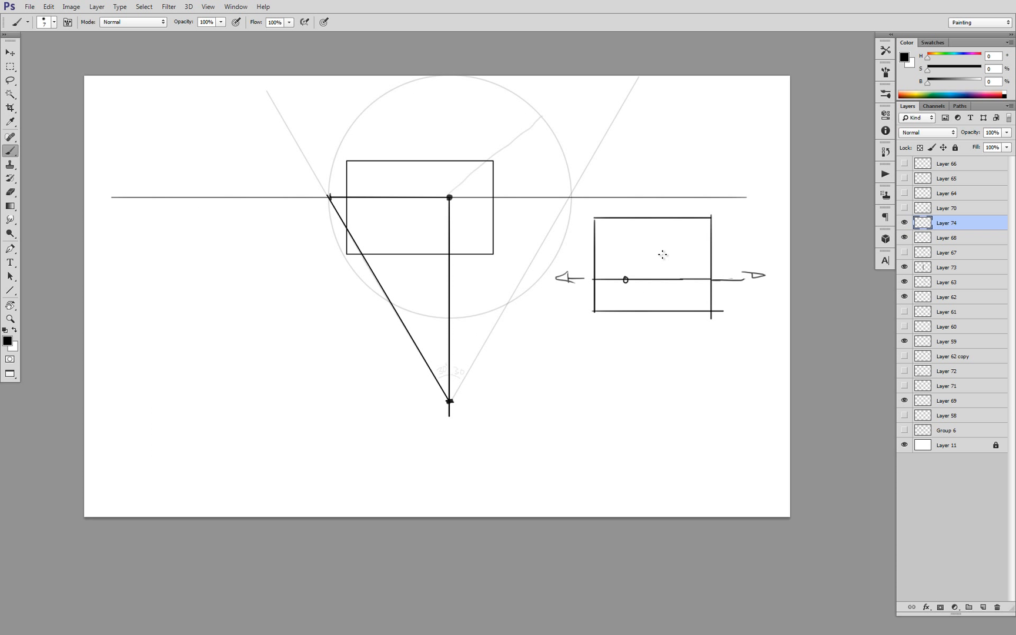
left_click_drag(449, 198, 345, 251)
mouse_move(626, 279)
left_mouse_down()
mouse_move(714, 223)
mouse_move(627, 279)
mouse_move(707, 218)
left_mouse_up()
key("ctrl+z")
key("ctrl+z")
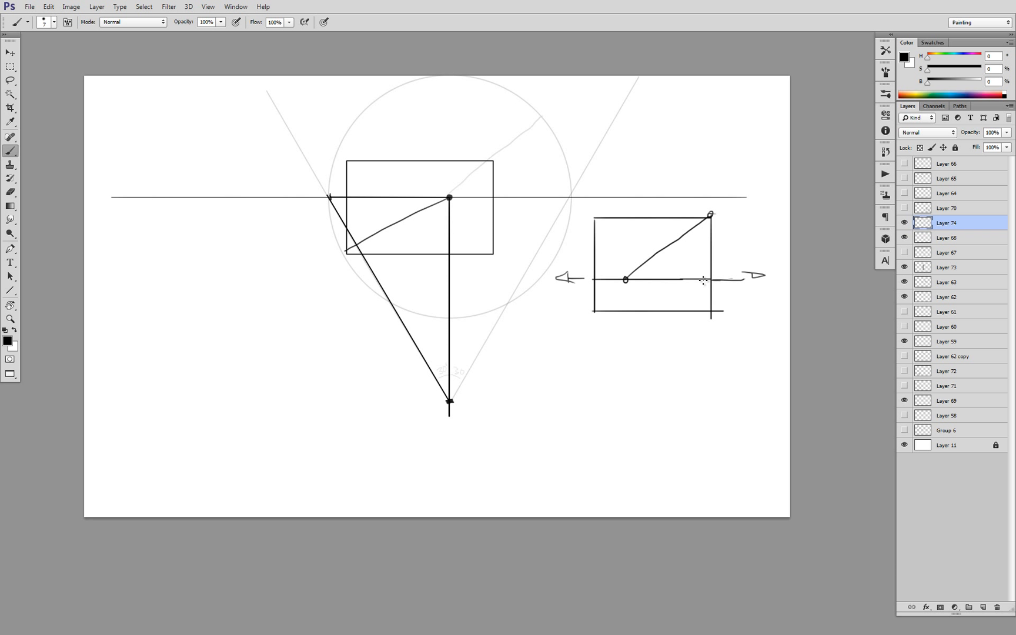
Draw a line as long as the diagonal along the second horizon, and a vertical line down from the second vanishing point
key("u")
left_click_drag(626, 279, 712, 213)
mouse_move(626, 279)
left_mouse_down()
mouse_move(733, 263)
mouse_move(733, 280)
left_mouse_up()
key("b")
left_click_drag(626, 280, 645, 483)
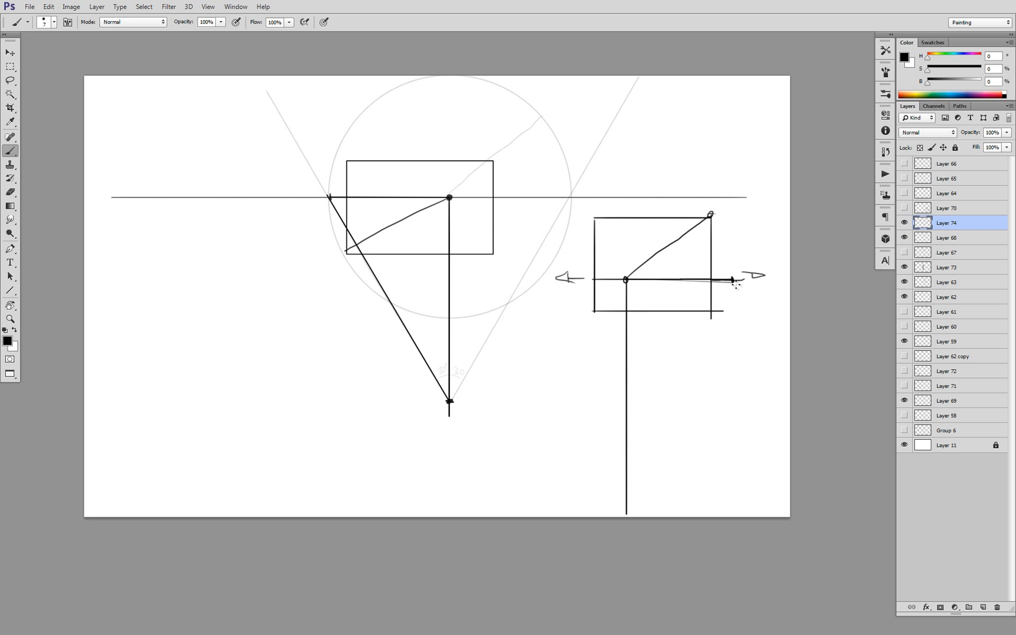
scroll(669, 349, "down", 1)
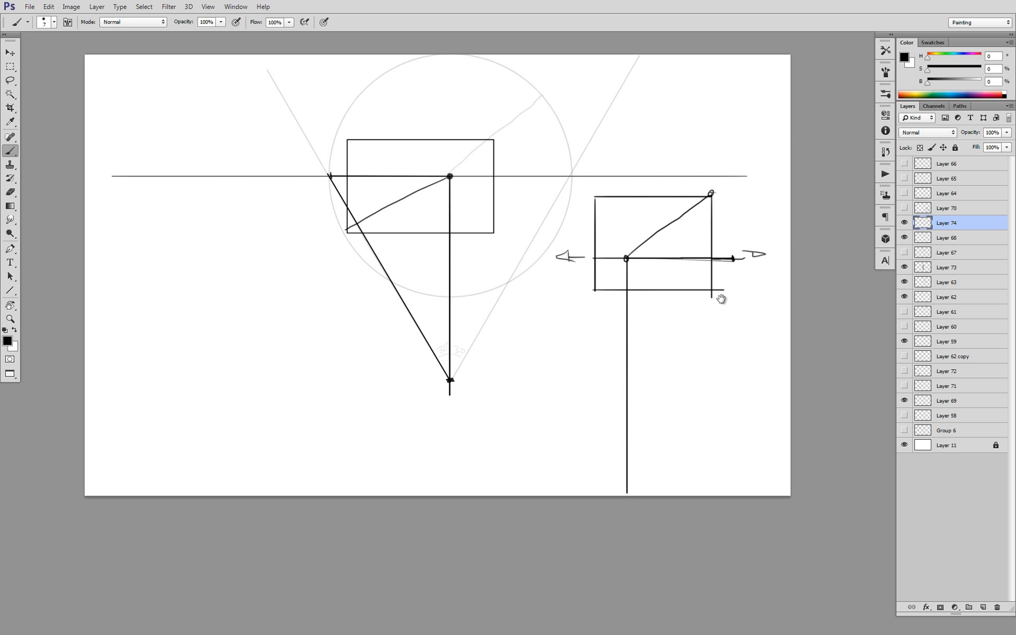
Try a freehand sight line from the second horizon's end mark to the vertical line with a 30° label, and undo it
mouse_move(733, 260)
left_mouse_down()
mouse_move(629, 463)
mouse_move(641, 445)
mouse_move(626, 437)
mouse_move(653, 427)
left_mouse_up()
key("ctrl+z")
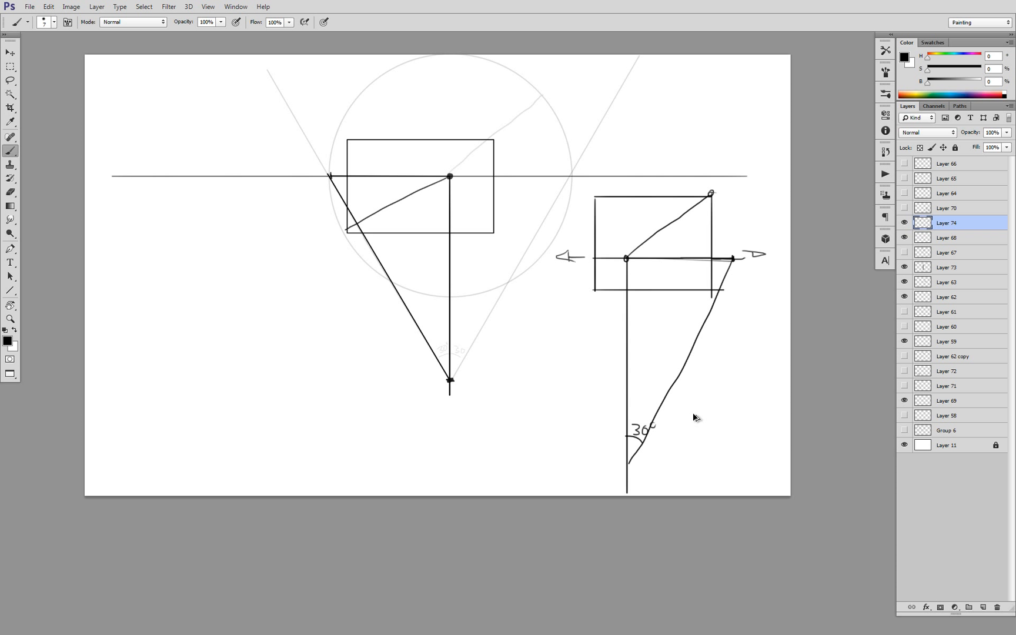
key("ctrl+alt+z")
key("ctrl+alt+z")
key("ctrl+alt+z")
key("ctrl+alt+z")
key("ctrl+alt+z")
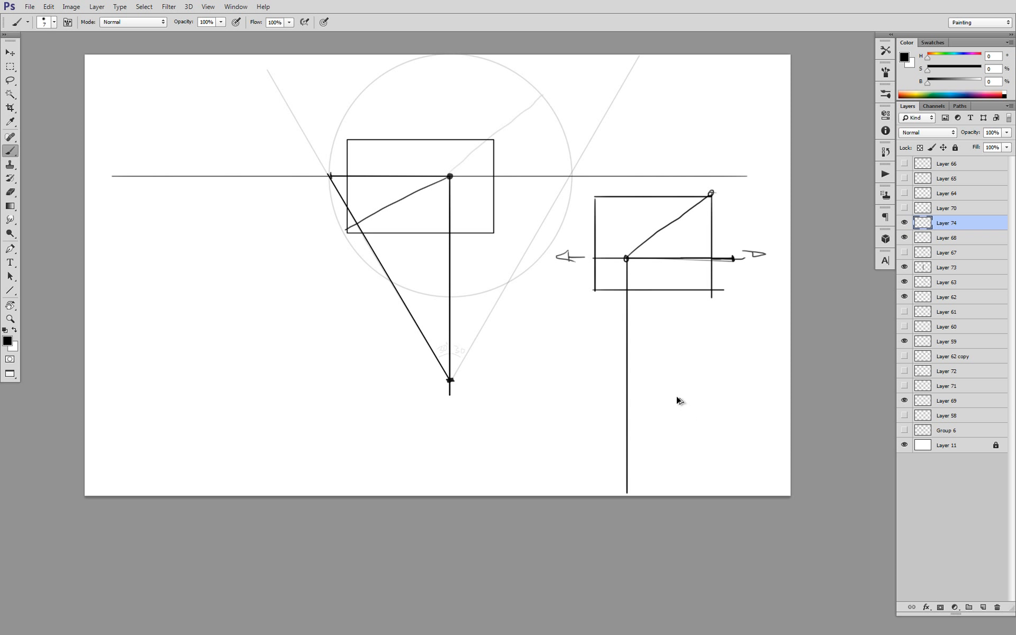
Move the 30° sight lines on Layer 62 so their apex sits on the second frame's vertical line
left_click_drag(665, 362, 651, 376)
key("v")
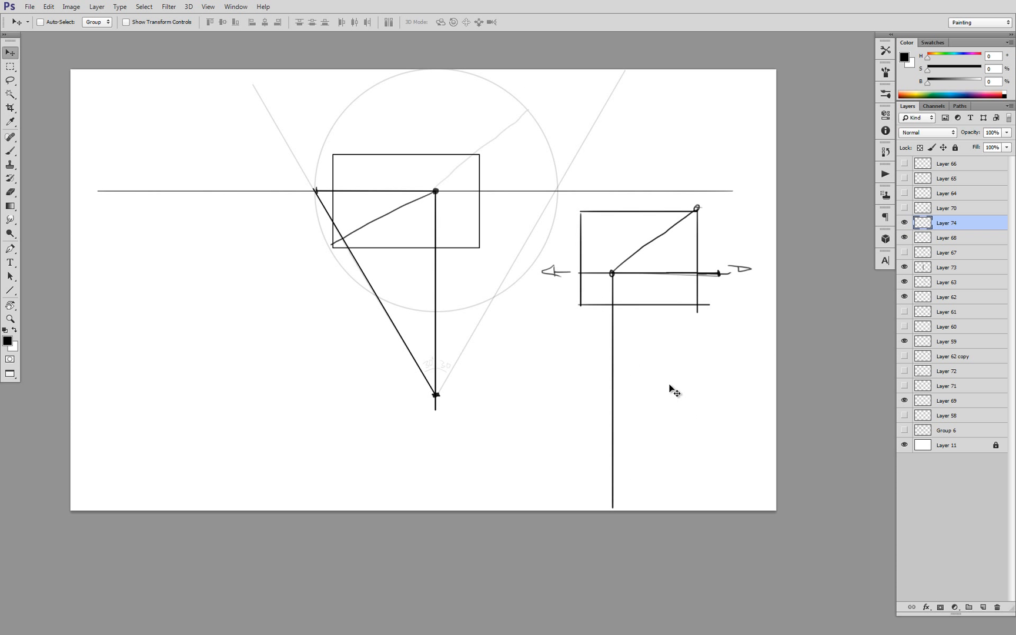
key("b")
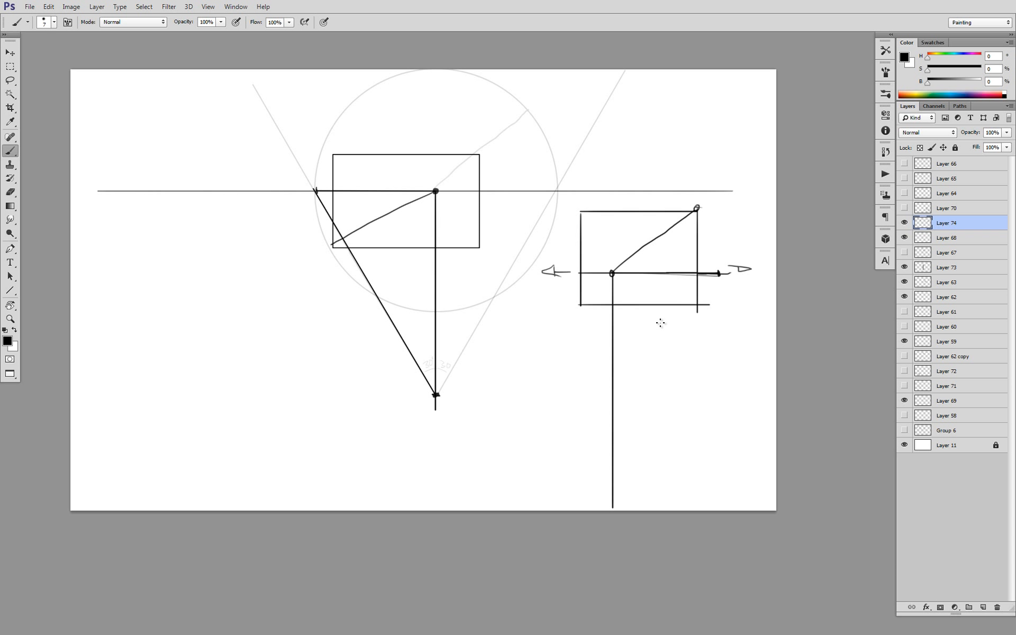
key("v")
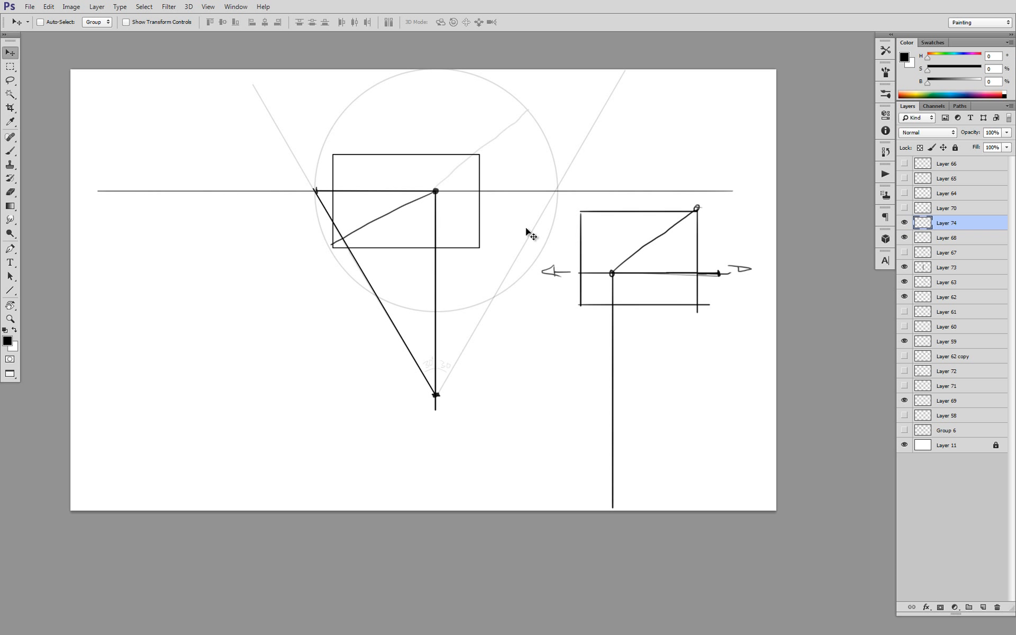
left_click(560, 180, "ctrl")
left_click_drag(561, 190, 739, 263)
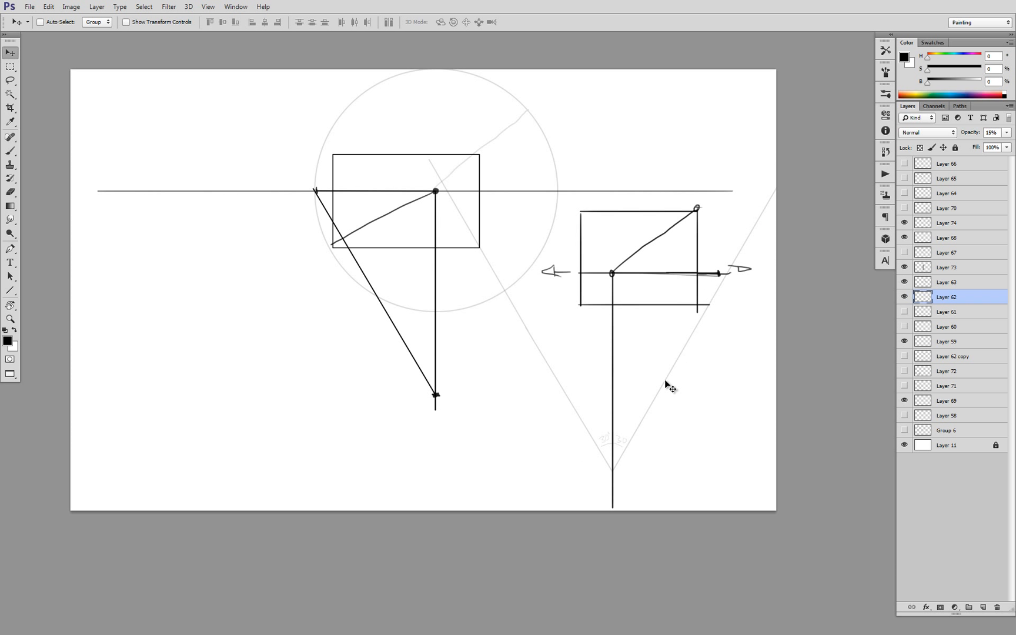
Raise the 30° sight lines until one meets the second horizon's end mark, and mark their apex on the vertical line on Layer 68
left_click_drag(667, 386, 670, 361)
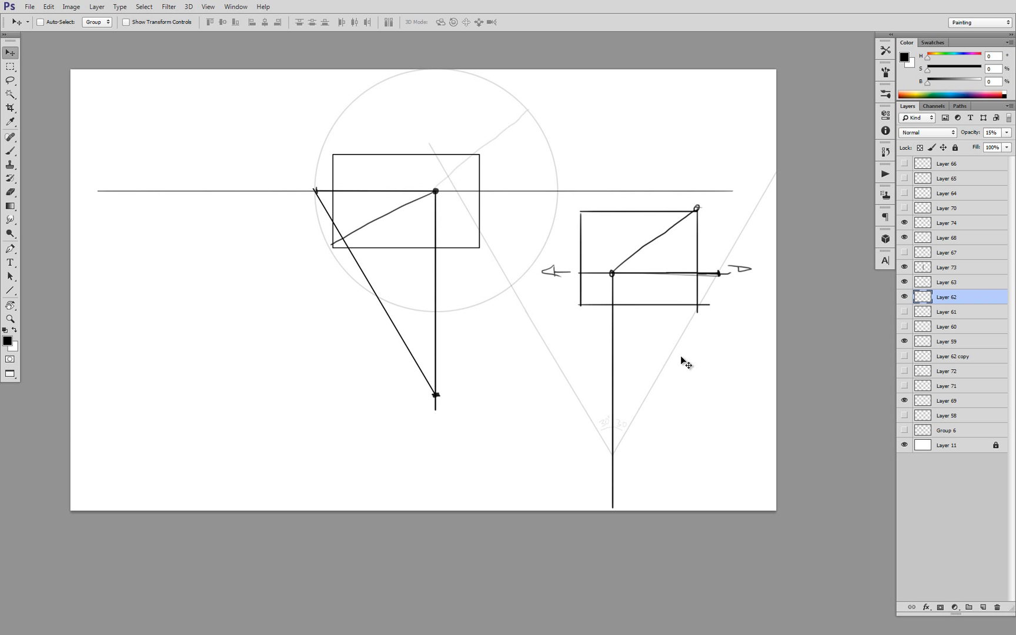
key("b")
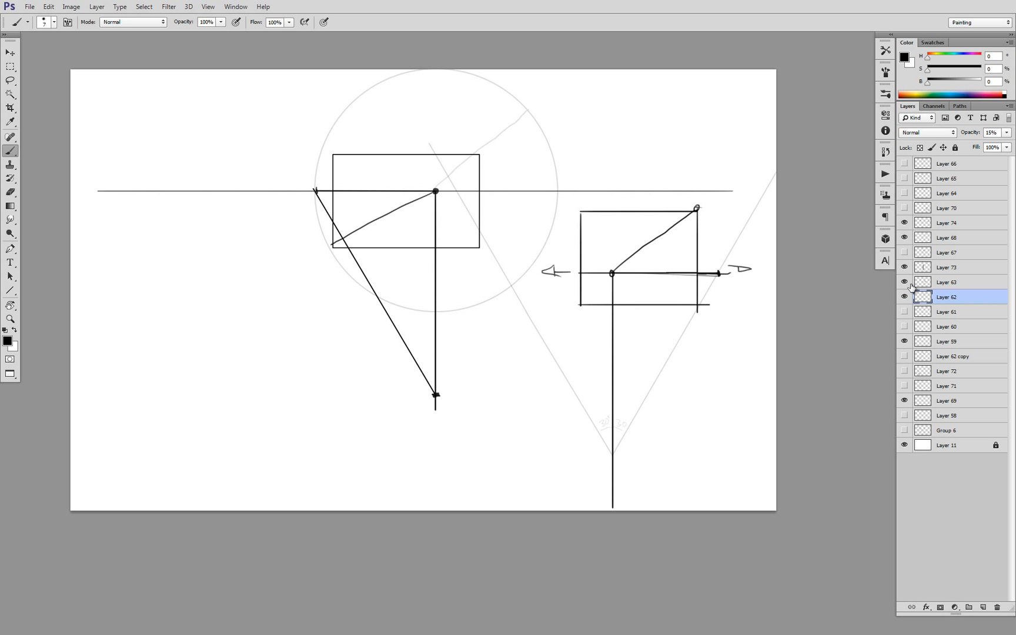
left_click(953, 238)
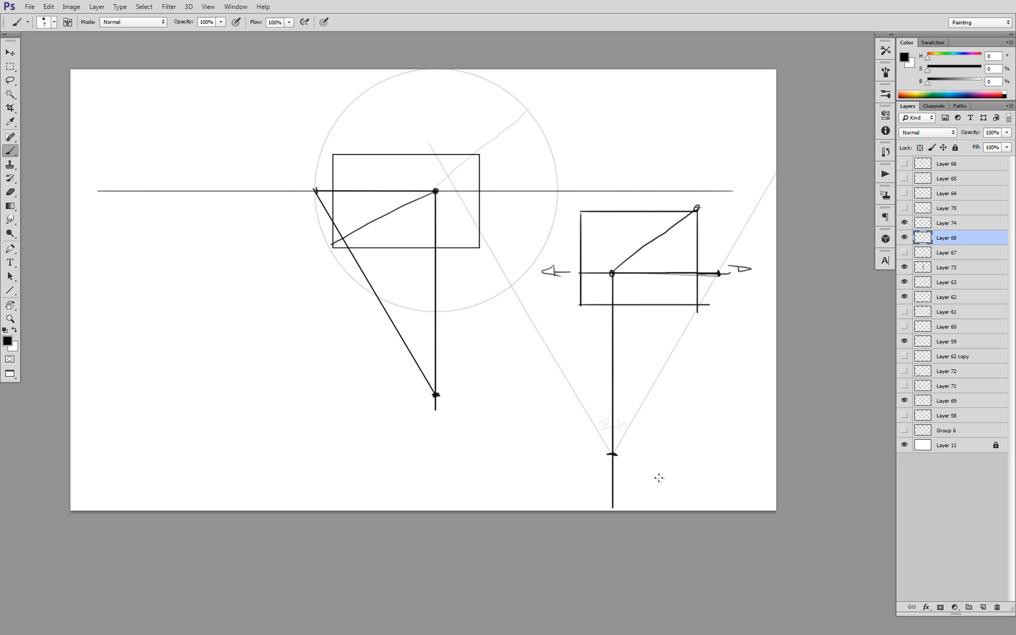
left_click(633, 405, "alt")
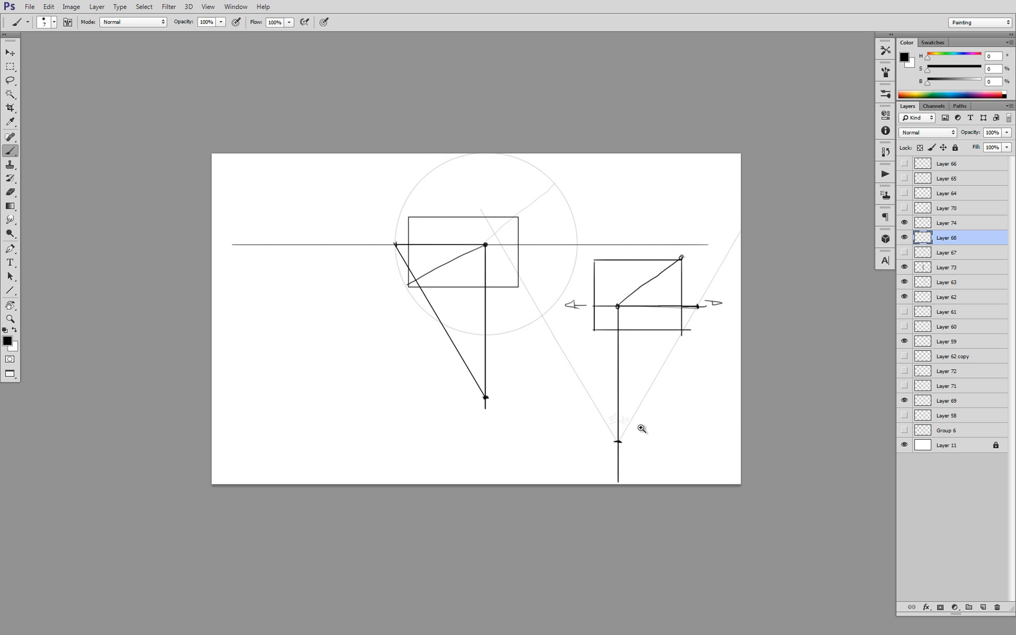
left_click(641, 427, "ctrl")
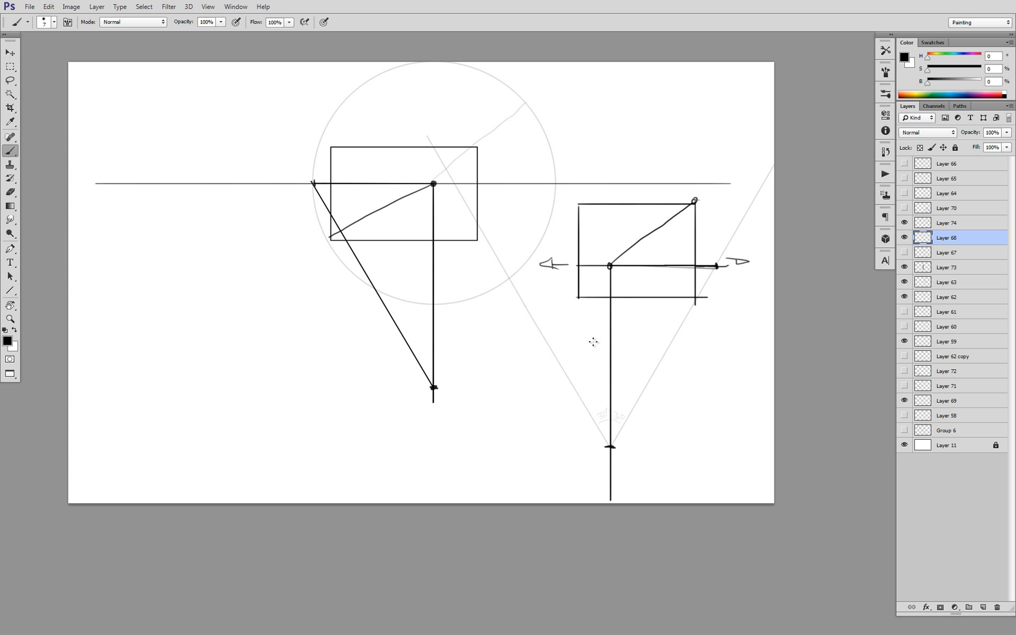
left_click_drag(175, 247, 191, 451)
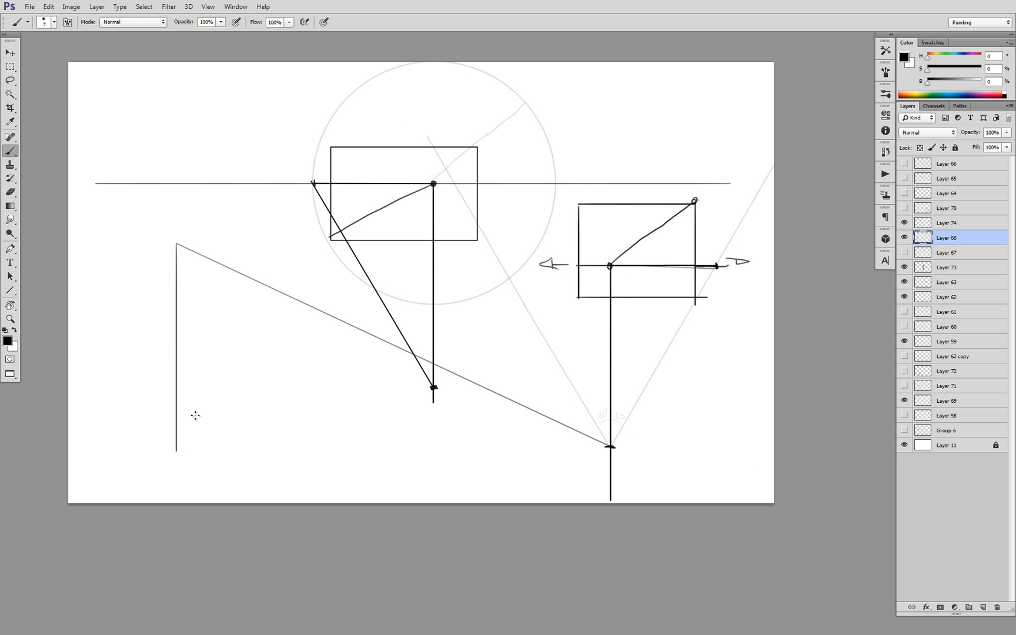
key("ctrl+z")
mouse_move(154, 86)
left_mouse_down()
mouse_move(150, 437)
mouse_move(685, 437)
left_mouse_up()
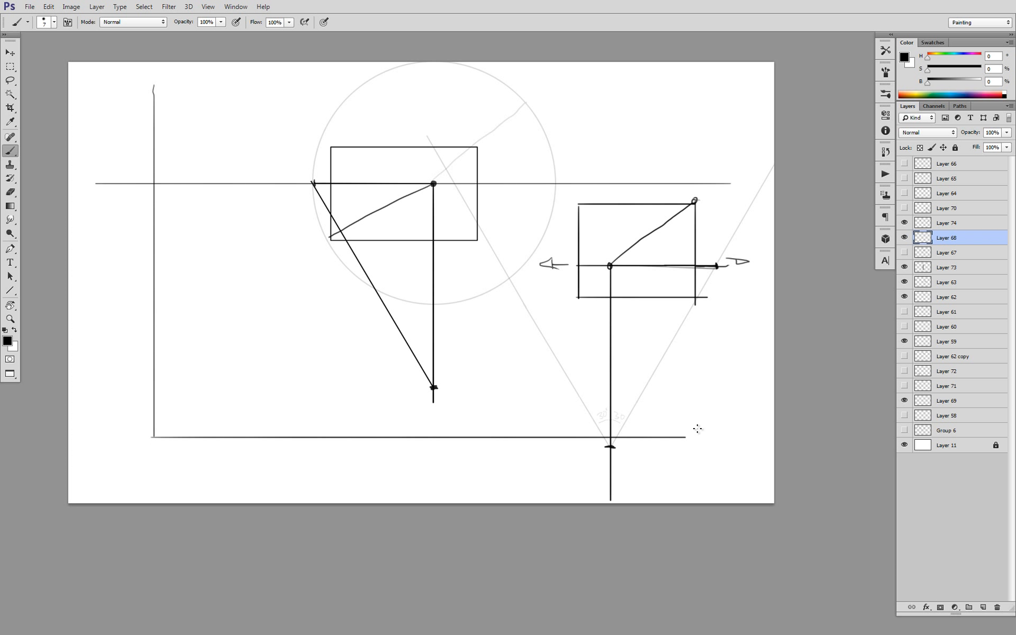
left_click(904, 238)
left_click(904, 239)
key("ctrl+z")
key("ctrl+z")
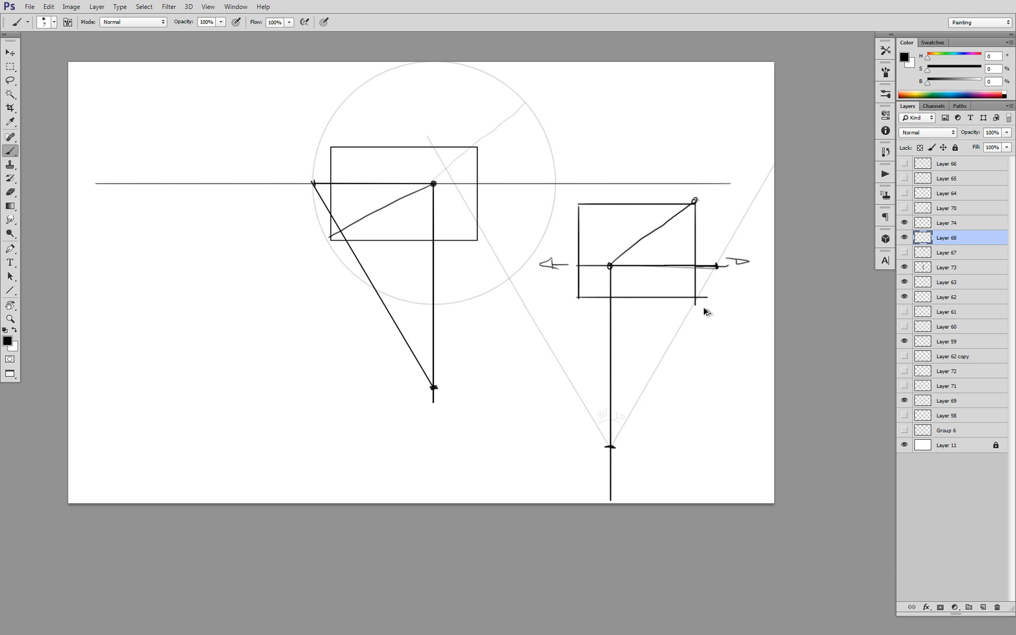
Draw a large right angle on a new layer above Layer 74, then rotate and move its corner onto the second station point
left_click(954, 224)
key("ctrl+shift+alt+n")
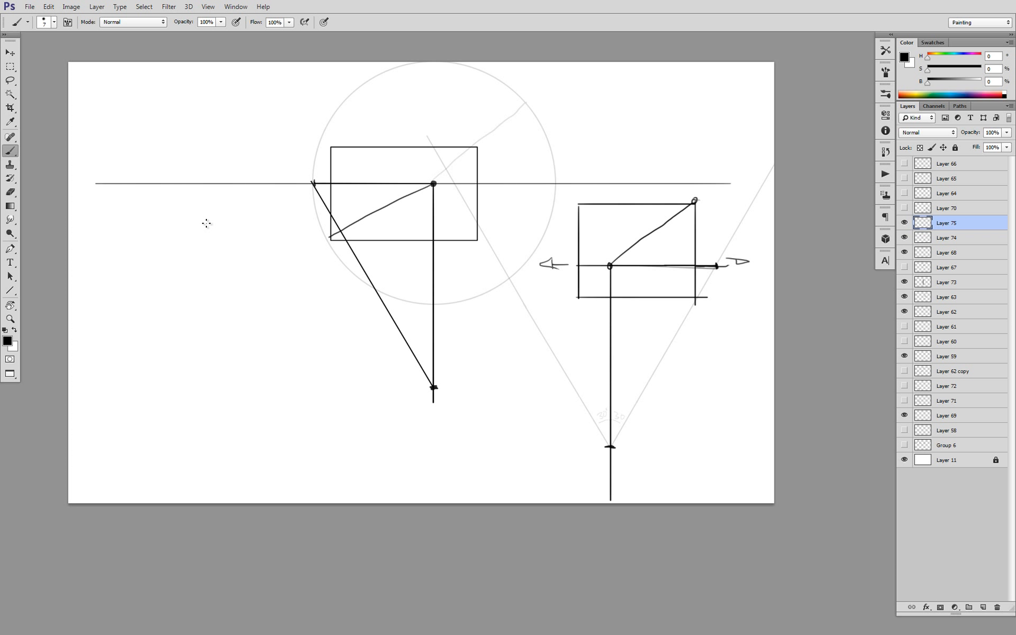
mouse_move(190, 133)
left_mouse_down()
mouse_move(209, 451)
mouse_move(742, 452)
left_mouse_up()
key("ctrl+t")
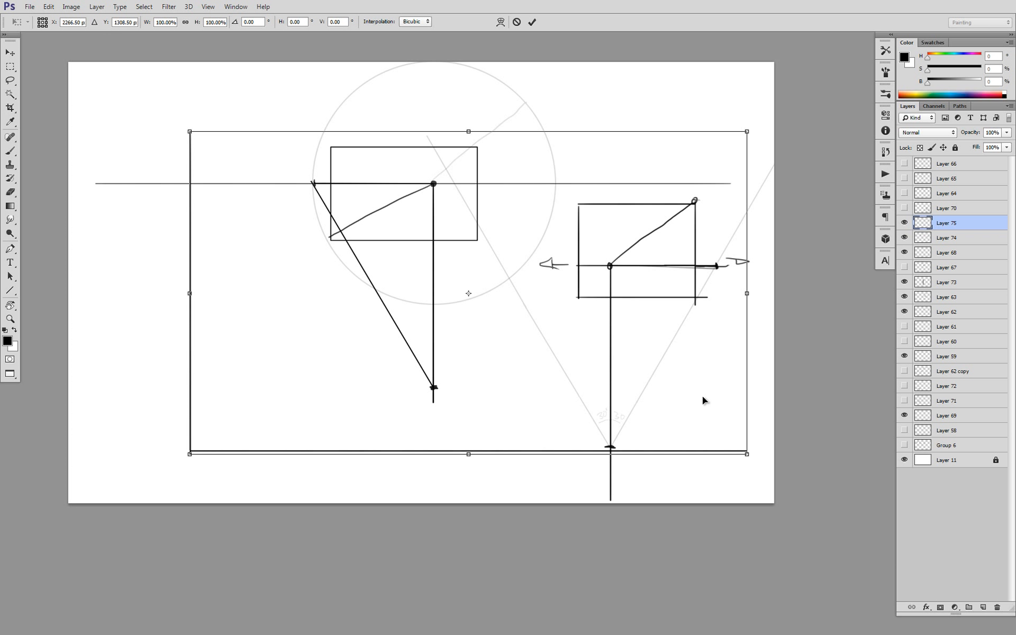
left_click_drag(790, 384, 631, 123)
left_click_drag(524, 359, 630, 188)
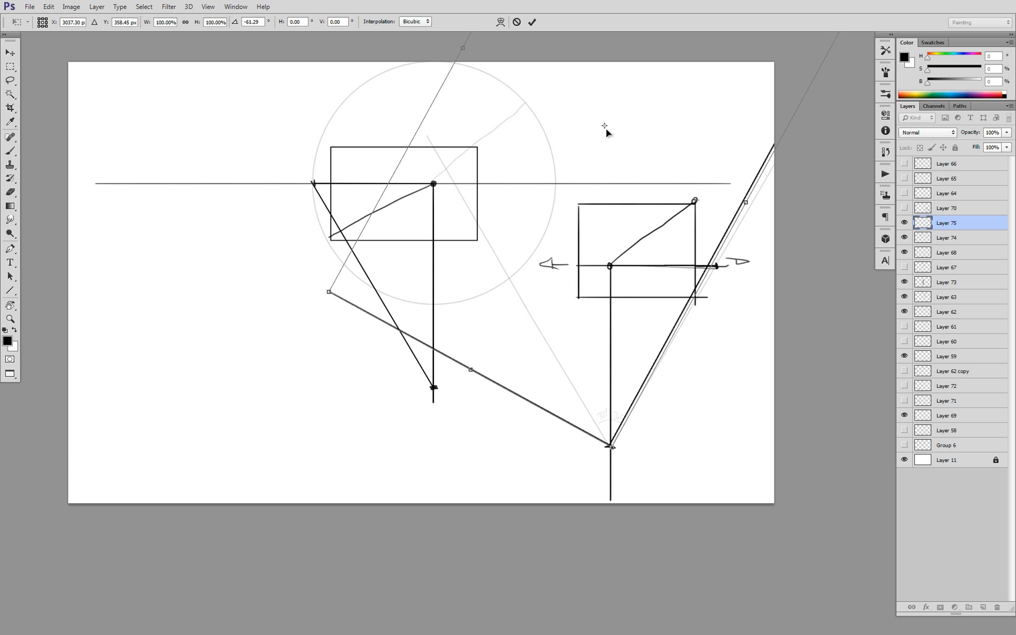
Set the transform pivot at the station point and rotate the right angle to -58.34° so one arm meets the second horizon's end mark
left_click_drag(605, 126, 612, 447)
left_click_drag(293, 212, 382, 164)
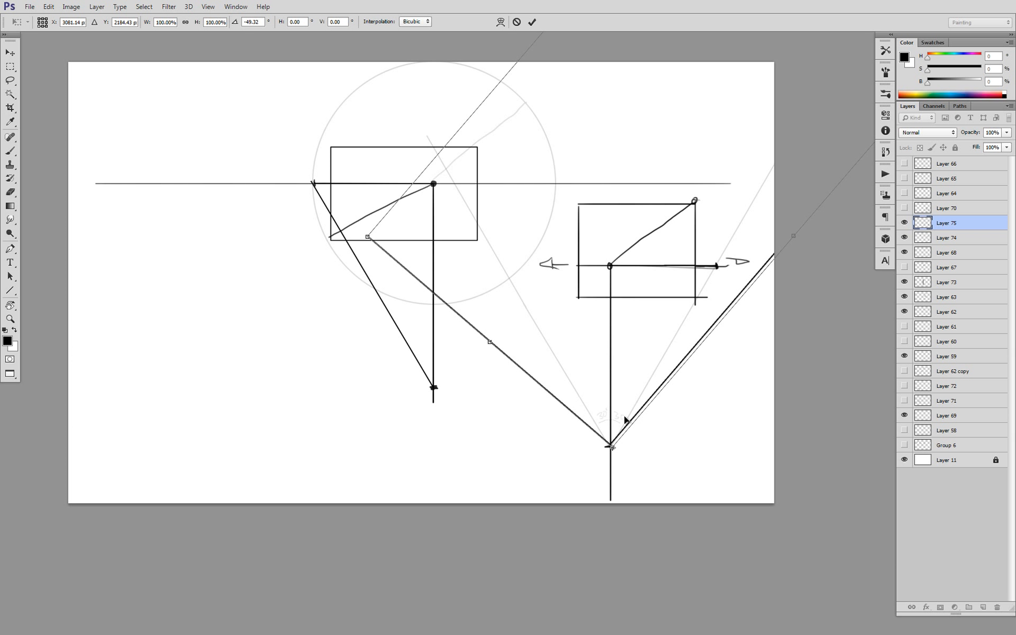
scroll(642, 437, "up", 1)
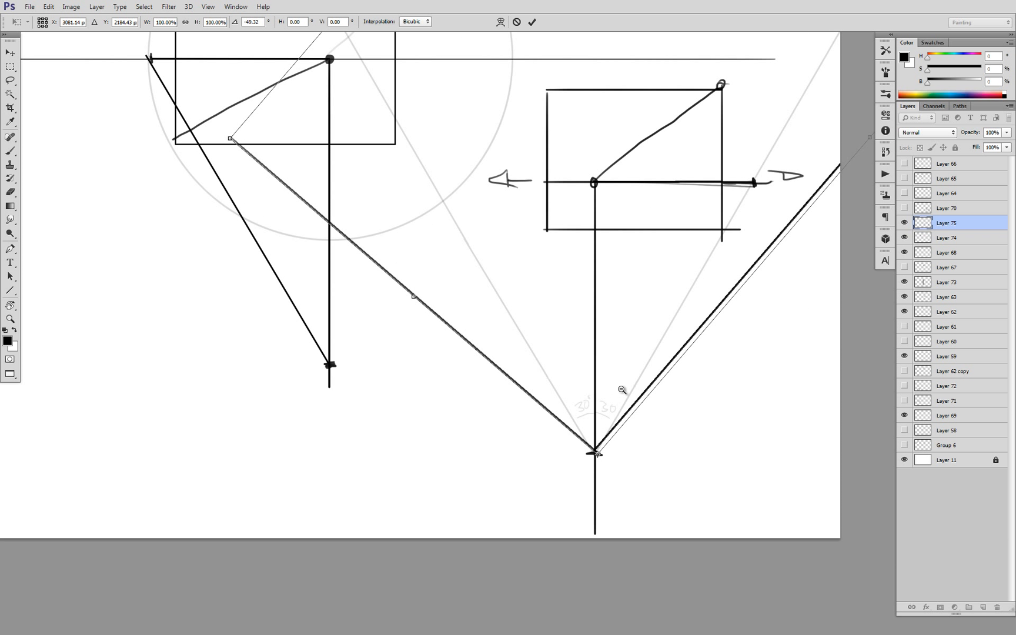
scroll(622, 391, "down", 1)
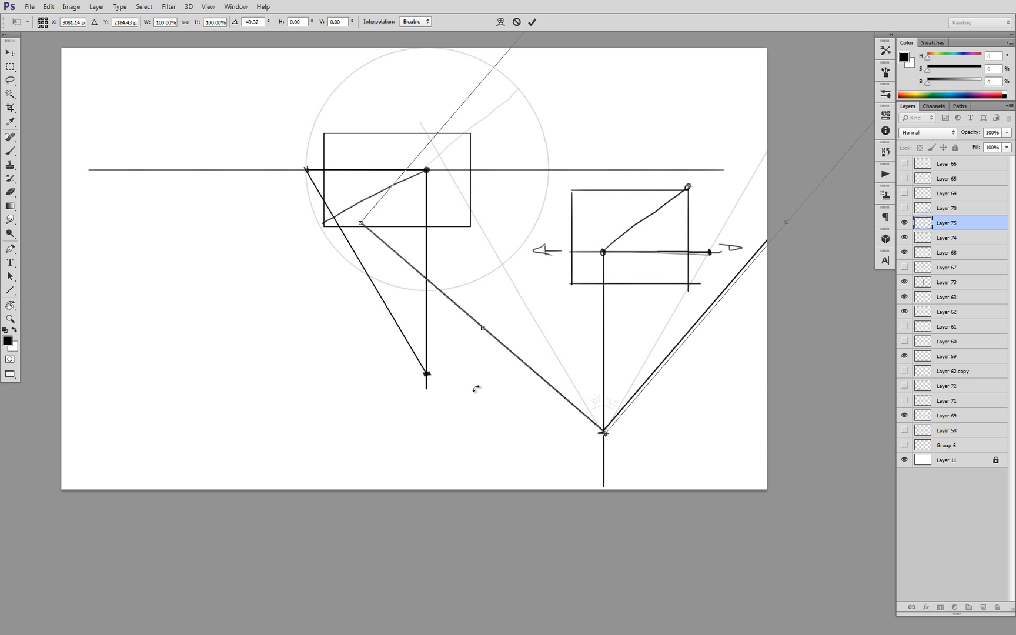
left_click_drag(476, 388, 517, 379)
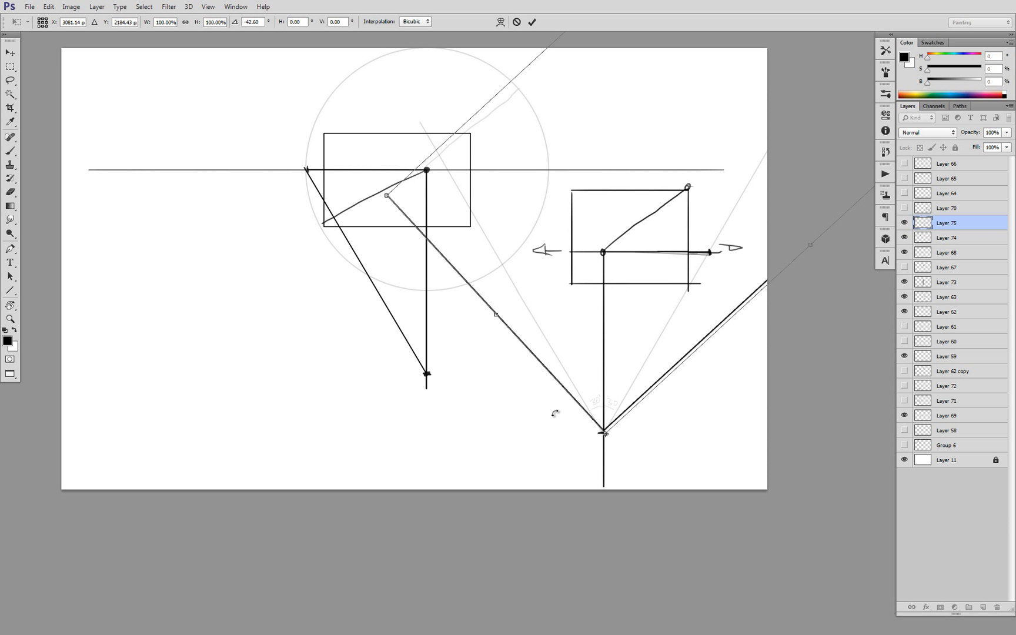
left_click_drag(479, 375, 439, 390)
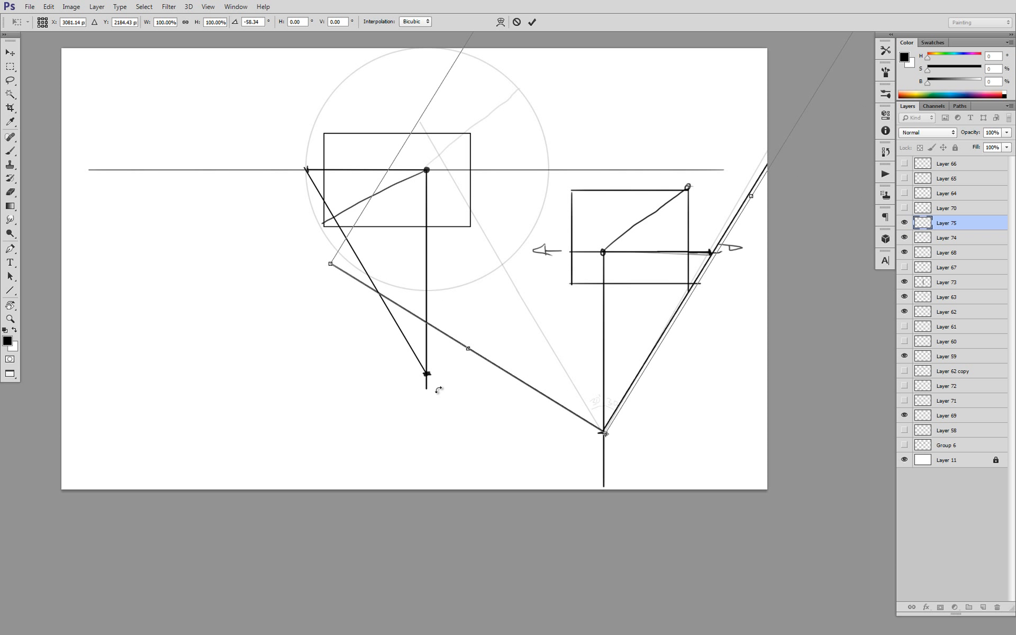
key("Return")
On a new layer, draw the second horizon across the canvas and mark where the right angle's other arm would meet it
key("b")
key("ctrl+shift+alt+n")
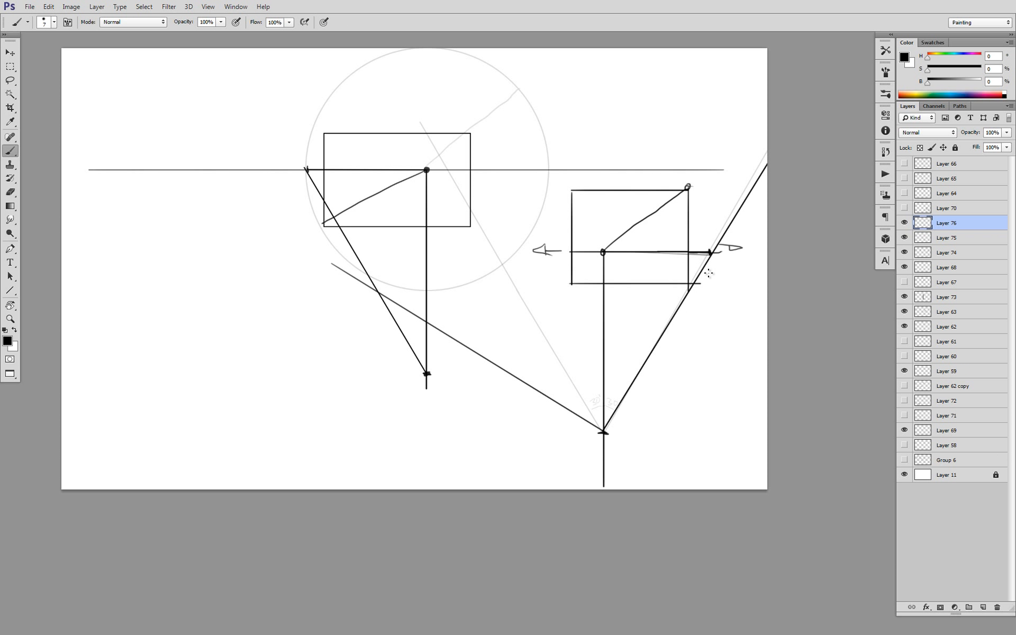
left_click(725, 252)
left_click(145, 252, "shift")
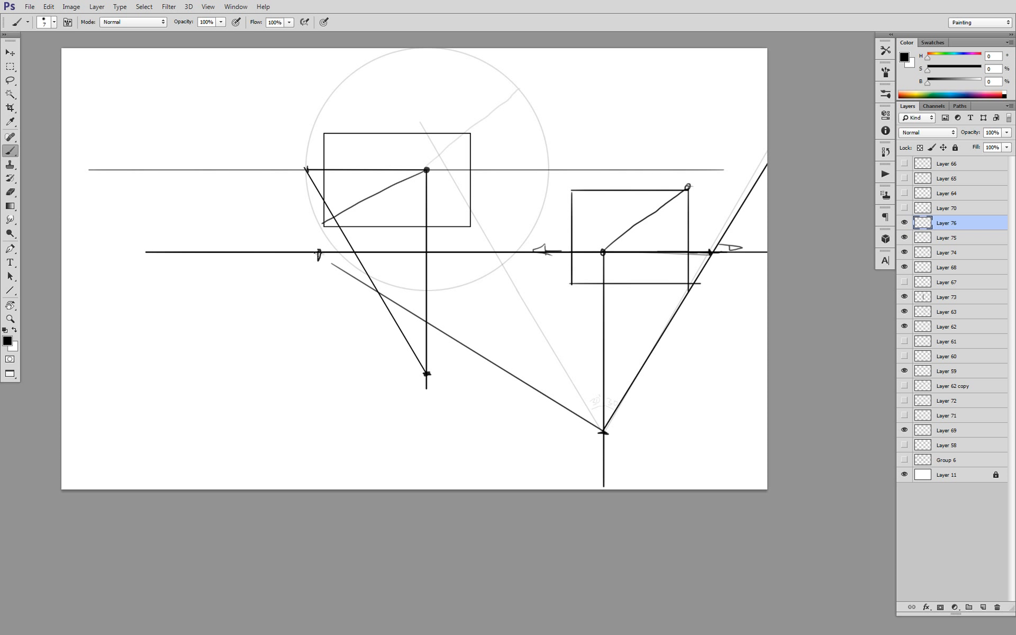
key("ctrl+z")
Sketch a box corner in the second frame with a vertical edge and freehand lines converging on both marked vanishing points
left_click_drag(712, 251, 632, 204)
left_click_drag(678, 269, 641, 280)
left_click_drag(671, 226, 671, 274)
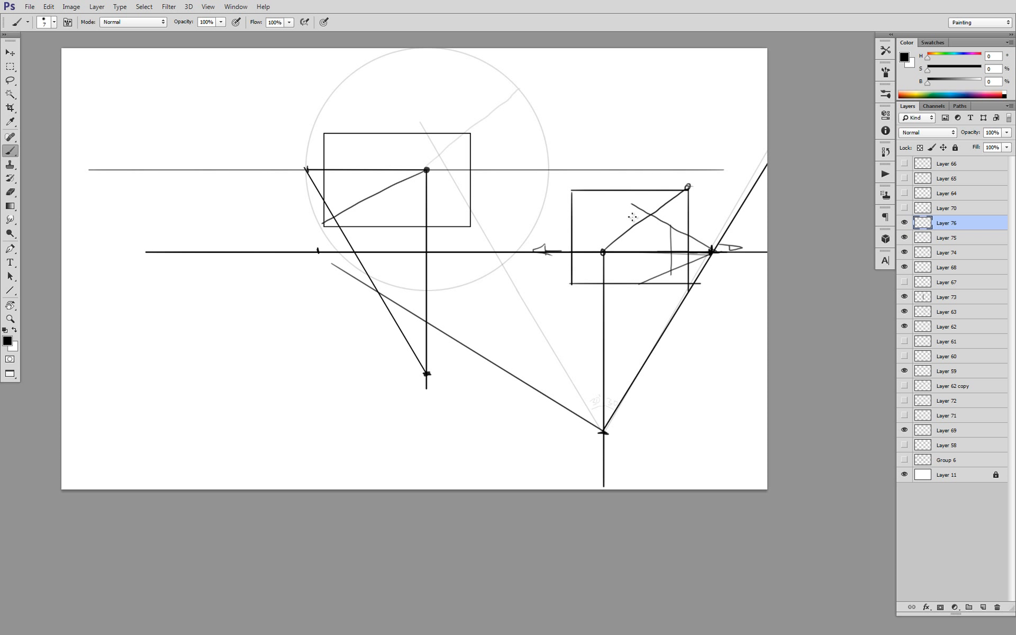
left_click_drag(314, 251, 652, 192)
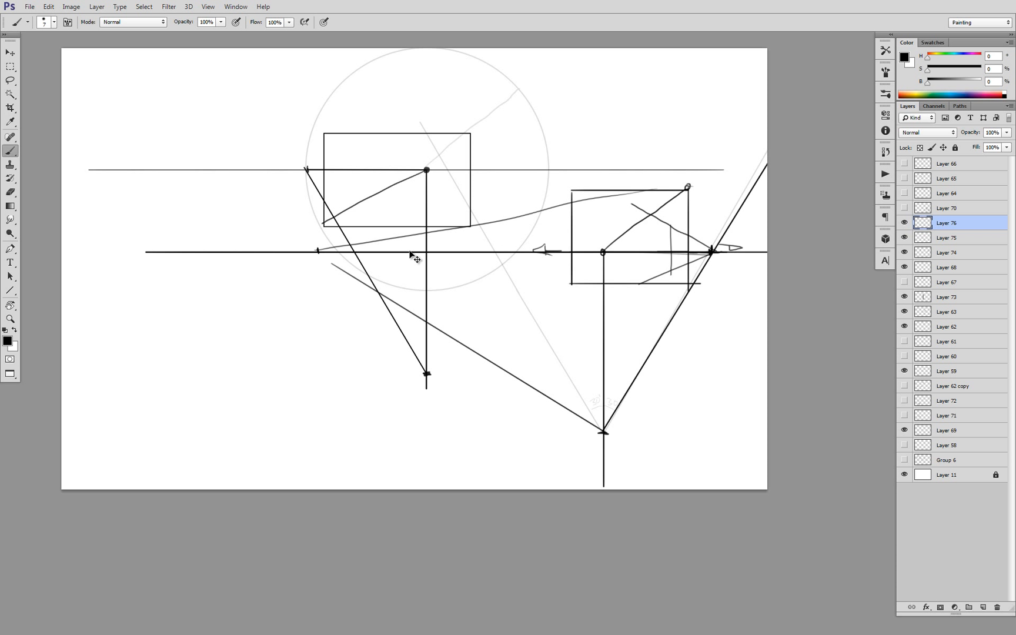
key("ctrl+z")
mouse_move(318, 252)
left_mouse_down()
mouse_move(648, 206)
mouse_move(670, 203)
left_mouse_up()
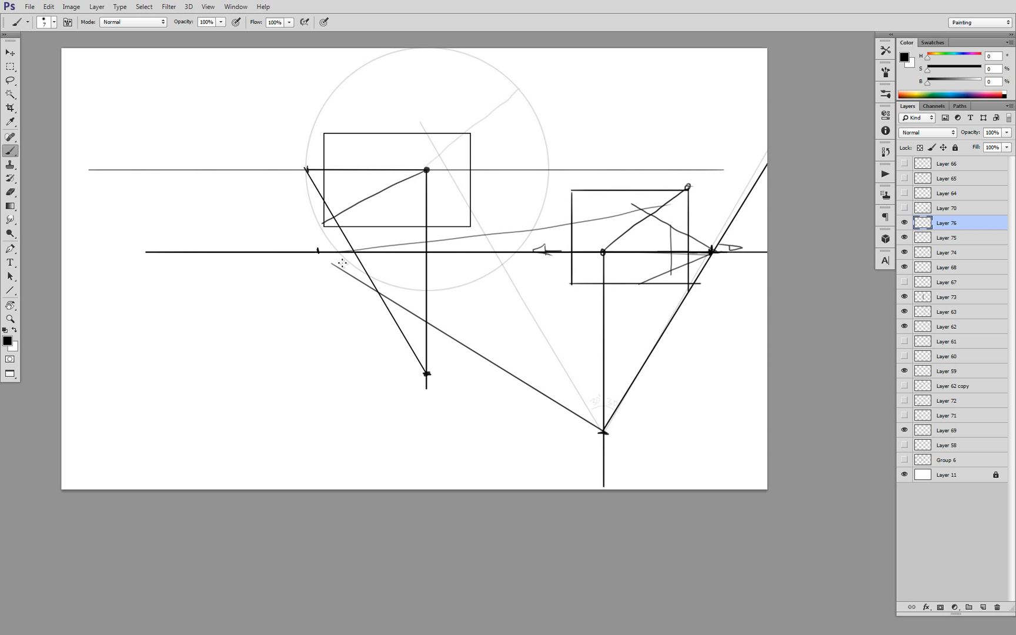
left_click_drag(323, 254, 663, 279)
Sketch a smaller box face inside the second frame, with two lines from the nearer vanishing point and a vertical corner edge
scroll(670, 262, "up", 2)
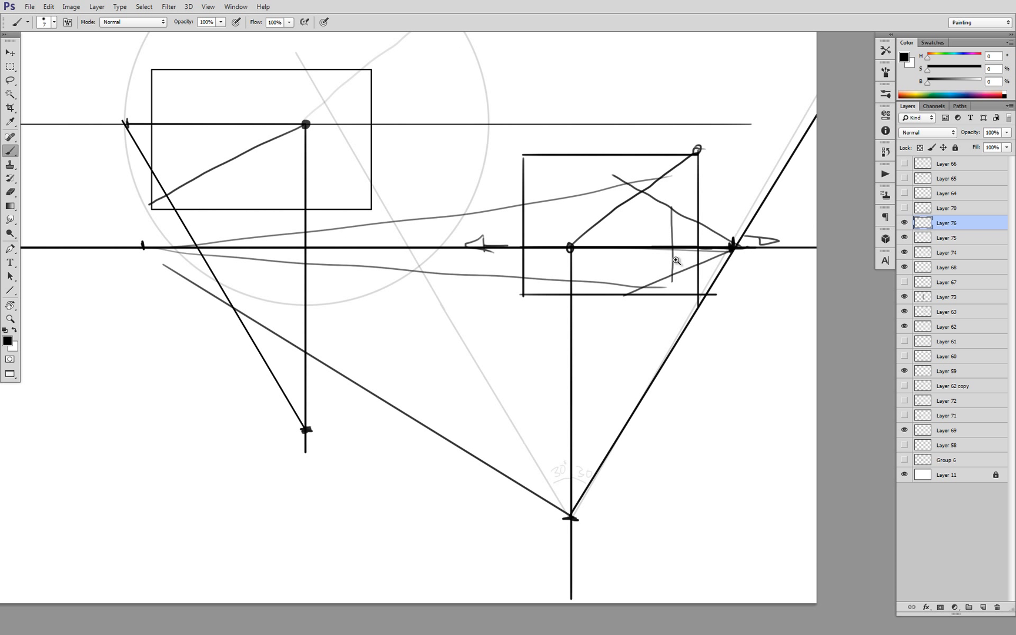
left_click_drag(745, 242, 626, 211)
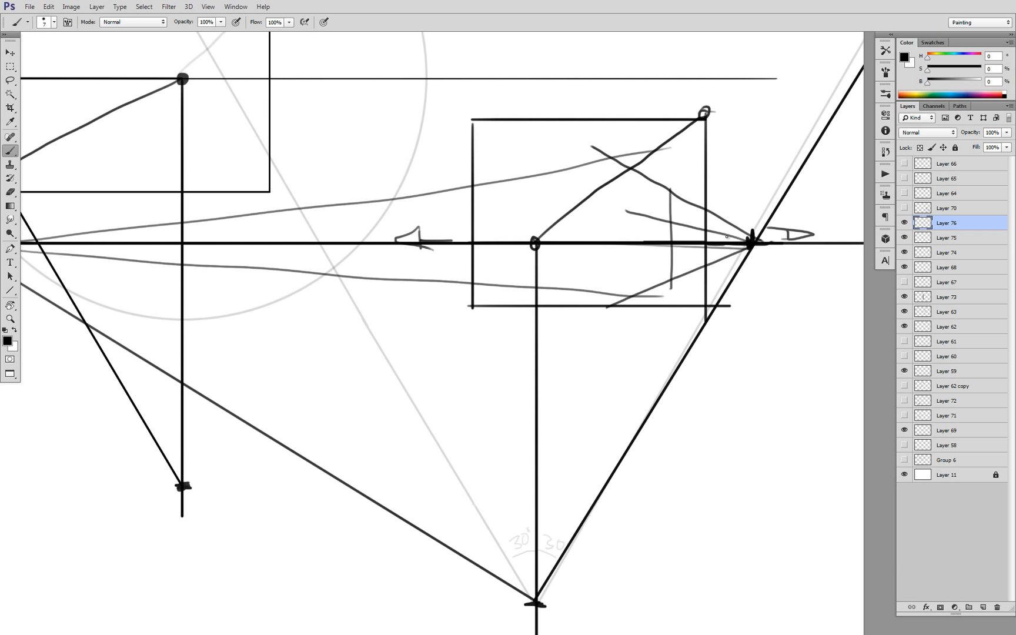
key("ctrl+z")
left_click_drag(745, 243, 657, 213)
left_click_drag(741, 248, 644, 268)
left_click_drag(643, 208, 646, 268)
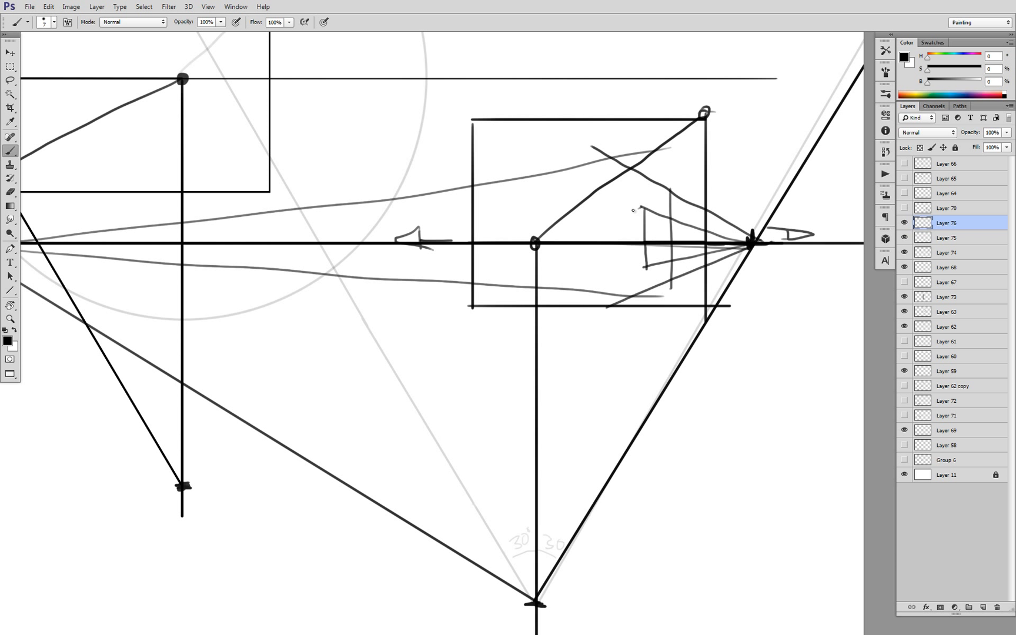
Complete the small box's other face with edges receding toward the far vanishing point and a far vertical edge
mouse_move(641, 206)
left_mouse_down()
mouse_move(526, 225)
mouse_move(525, 262)
mouse_move(650, 268)
mouse_move(524, 262)
left_mouse_up()
key("ctrl+z")
left_click_drag(672, 216, 673, 266)
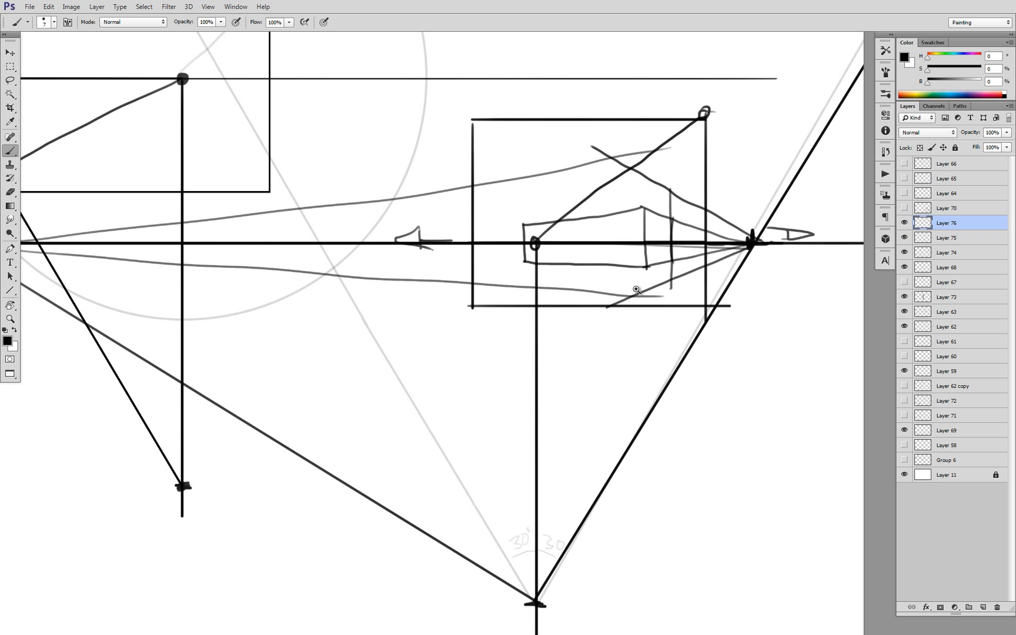
left_click(639, 289, "alt")
left_click(639, 288, "alt")
left_click(640, 289, "alt")
left_click_drag(665, 312, 676, 322)
left_click(655, 272, "ctrl")
left_click(656, 274, "ctrl")
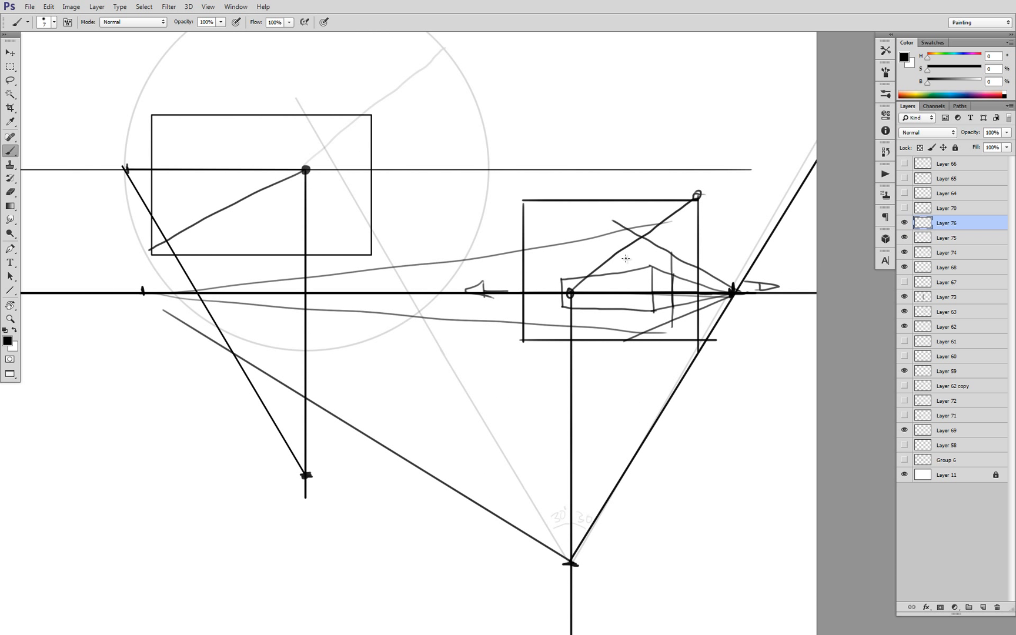
Try to sketch a gable roof on top of the small box in the second frame
left_click_drag(654, 268, 653, 223)
key("ctrl+z")
key("ctrl+alt+z")
key("ctrl+alt+z")
key("ctrl+alt+z")
key("ctrl+shift+z")
key("ctrl+shift+z")
mouse_move(556, 284)
left_mouse_down()
mouse_move(605, 240)
mouse_move(655, 268)
left_mouse_up()
left_click_drag(603, 237, 653, 275)
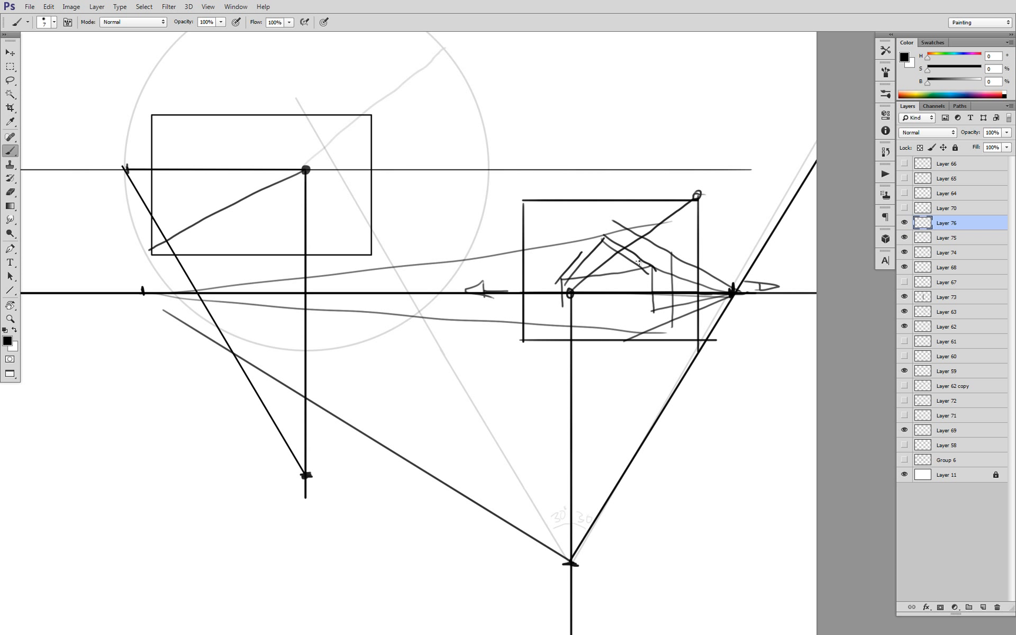
mouse_move(609, 238)
left_mouse_down()
mouse_move(670, 262)
mouse_move(654, 312)
left_mouse_up()
key("ctrl+z")
Undo the roof strokes and the small box's far vertical and bottom edges, keeping its upper receding edge
scroll(637, 312, "down", 4)
scroll(641, 310, "up", 5)
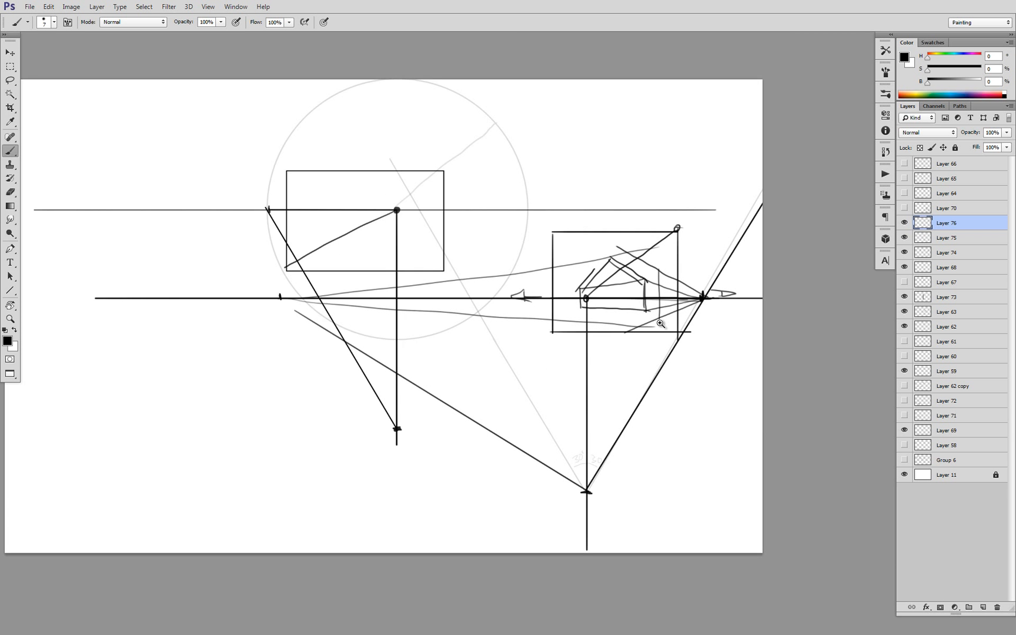
scroll(642, 310, "up", 1)
key("ctrl+alt+z")
key("ctrl+alt+z")
key("ctrl+alt+z")
key("ctrl+alt+z")
key("ctrl+alt+z")
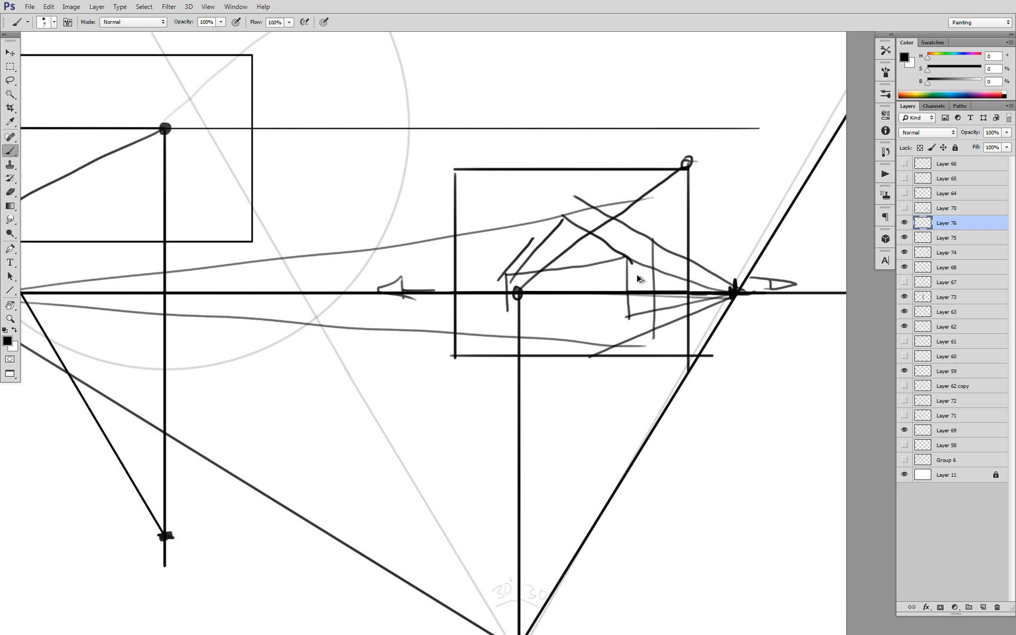
key("ctrl+alt+z")
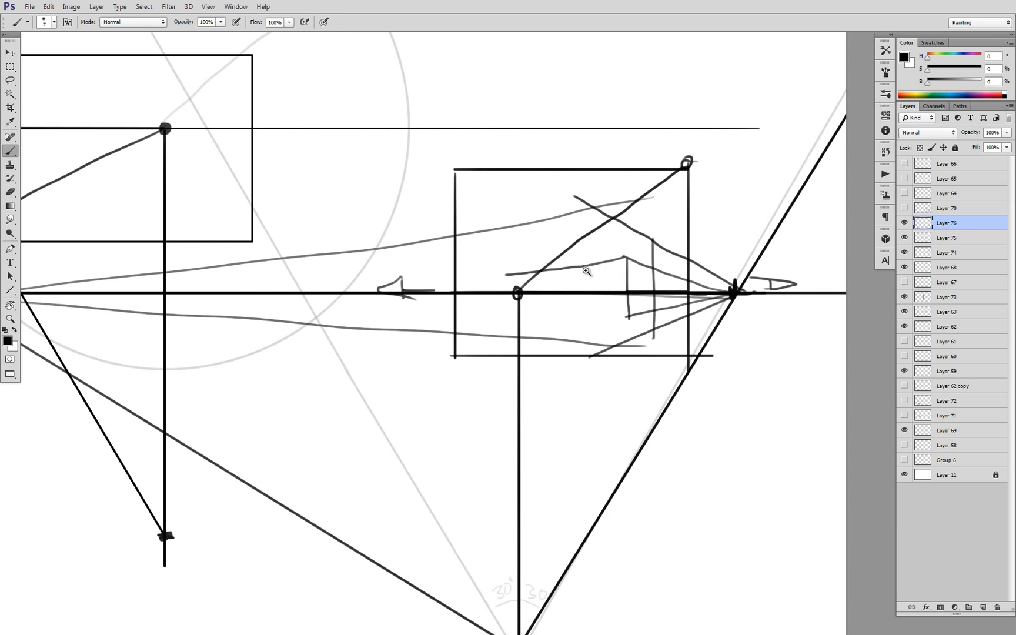
Sketch a small peaked shape just above the horizon inside the second frame, beneath the small box's upper receding edge
scroll(587, 271, "up", 6)
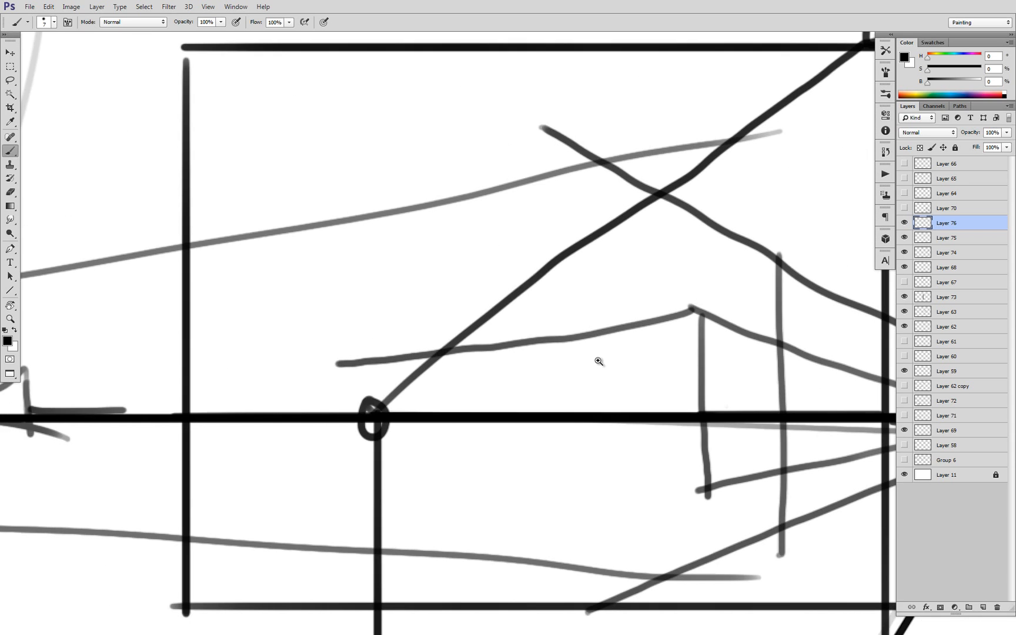
left_click_drag(599, 361, 519, 366)
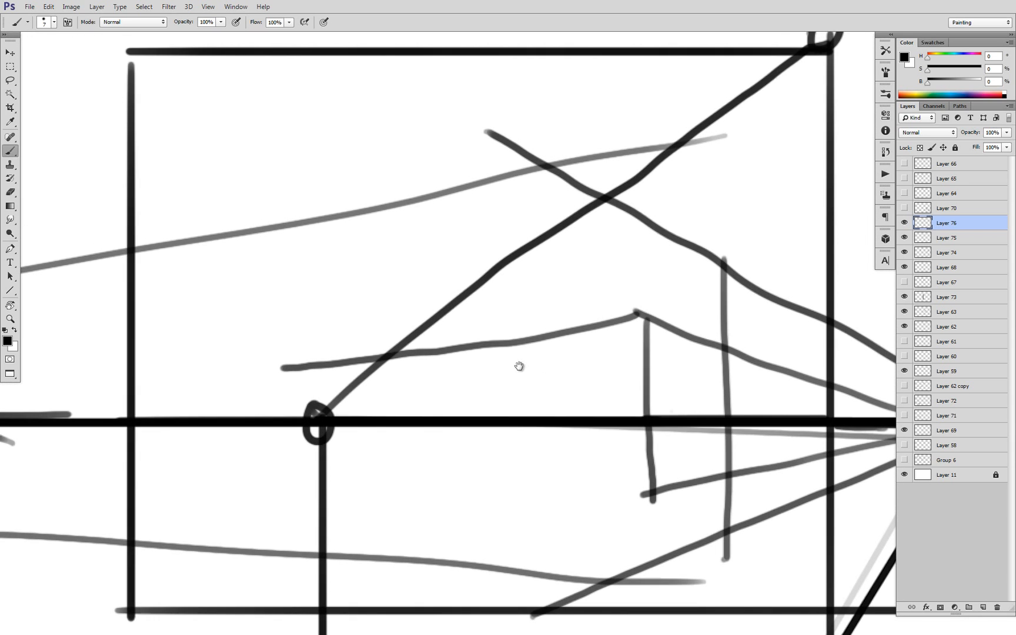
mouse_move(542, 418)
left_mouse_down()
mouse_move(465, 365)
mouse_move(414, 406)
left_mouse_up()
left_click(468, 406, "alt")
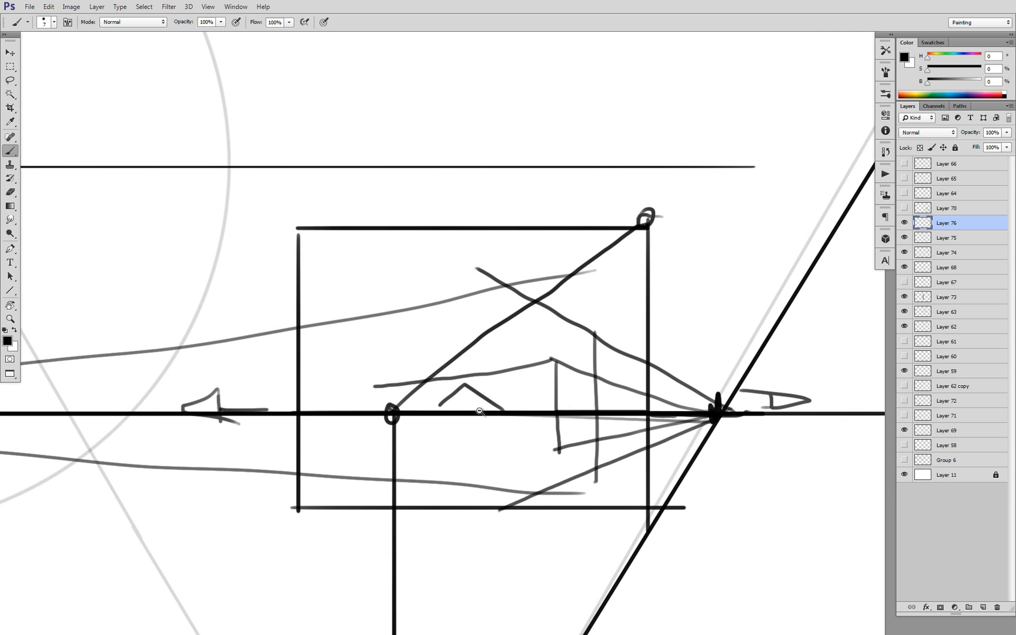
left_click(481, 412, "alt")
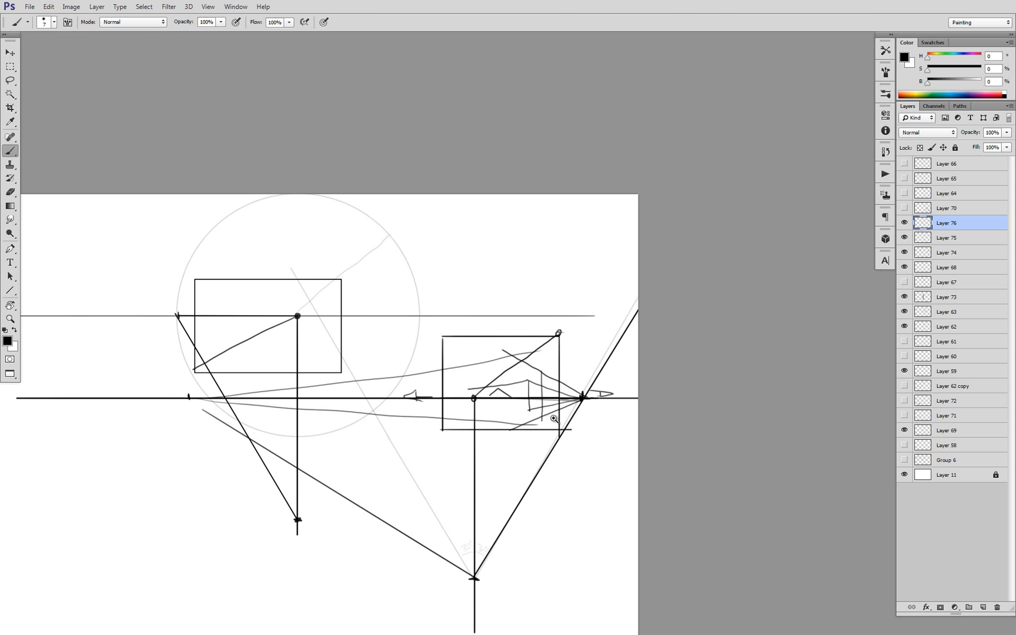
left_click(553, 418)
left_click(587, 374, "alt")
key("v")
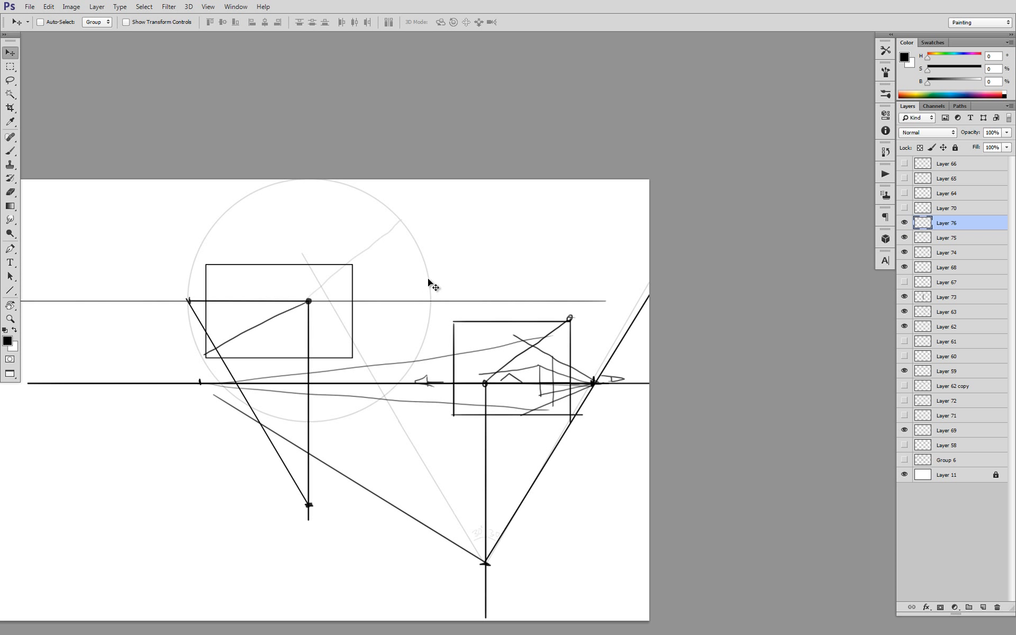
Duplicate the faint circle onto the second frame's center point and scale it down to 89.58% so it meets the near vanishing point
left_click(433, 287, "ctrl")
left_click_drag(434, 285, 620, 360)
key("ctrl+j")
key("ctrl+t")
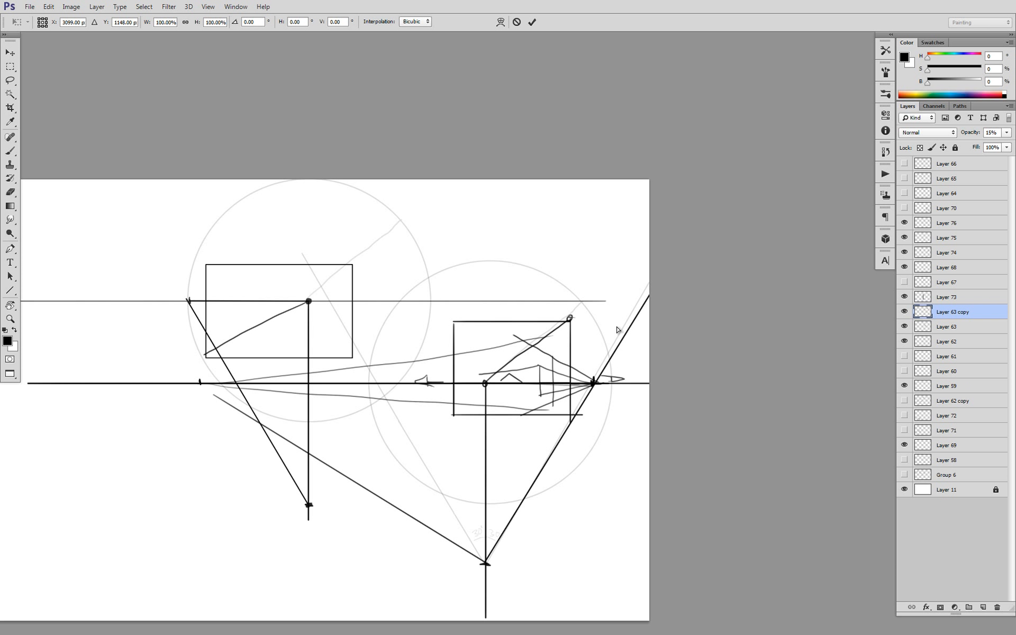
left_click_drag(613, 262, 601, 279)
left_click_drag(583, 316, 576, 314)
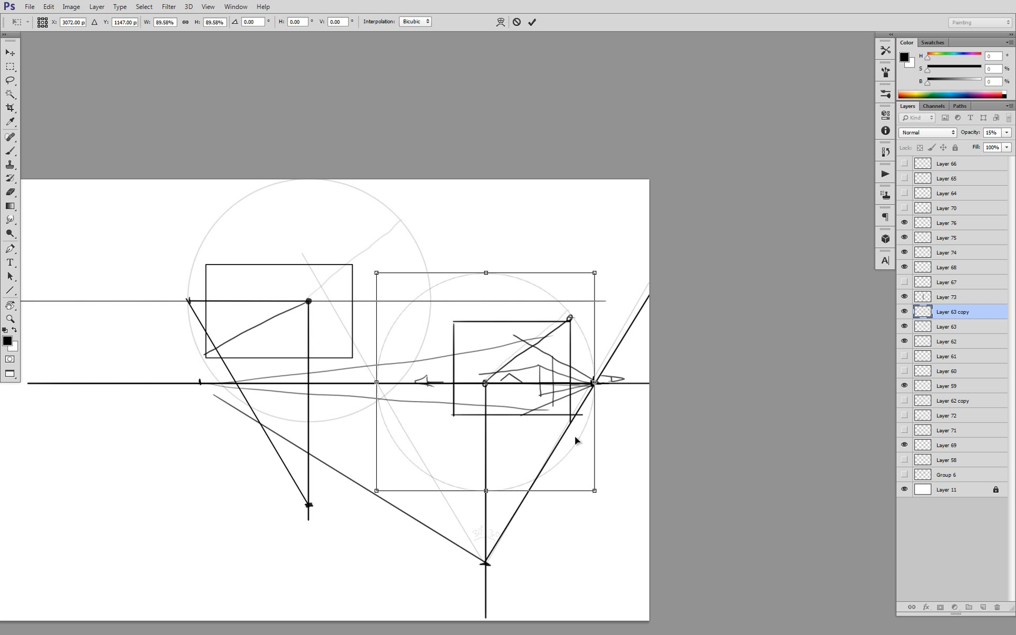
key("Return")
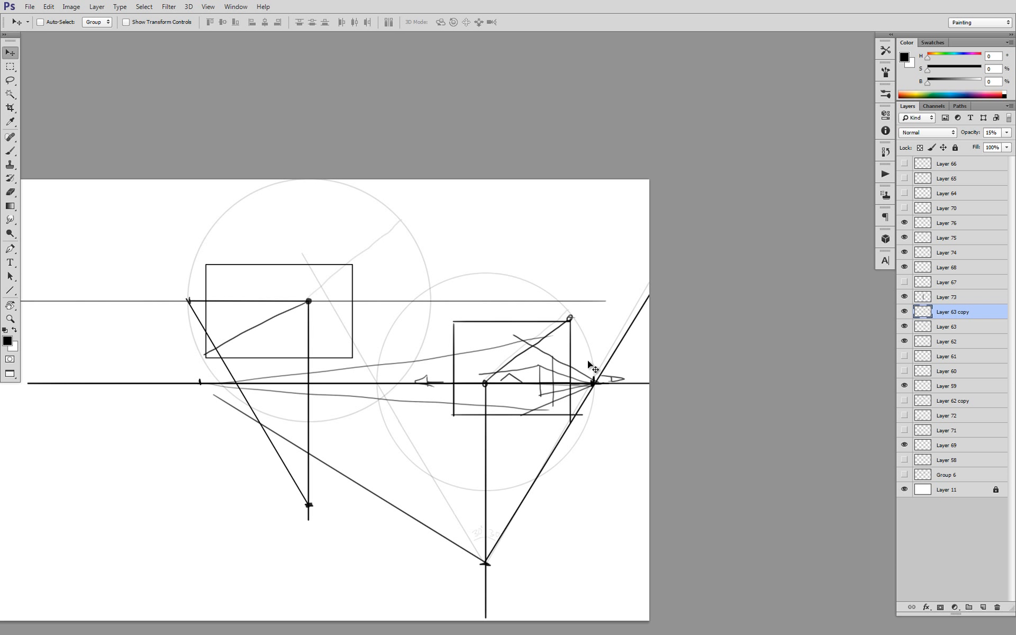
Examine the second circle's fit with the frame corner and horizon, and compare it with the first frame's construction
left_click(549, 362, "alt")
left_click(550, 363, "alt")
left_click(554, 398, "ctrl")
left_click(555, 398, "ctrl")
key("b")
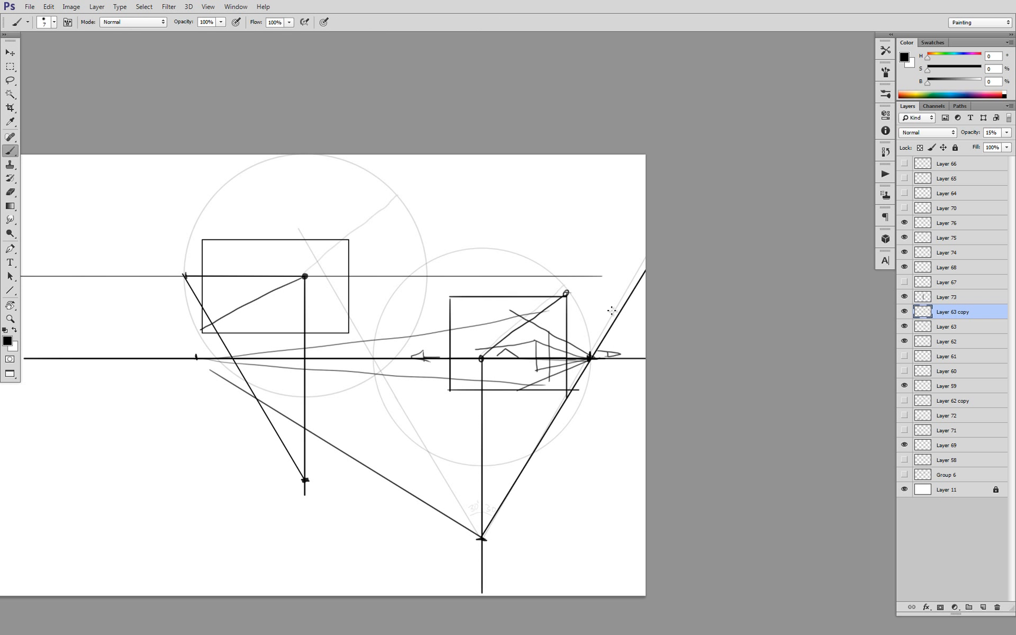
left_click(518, 371, "alt")
left_click(518, 372, "alt")
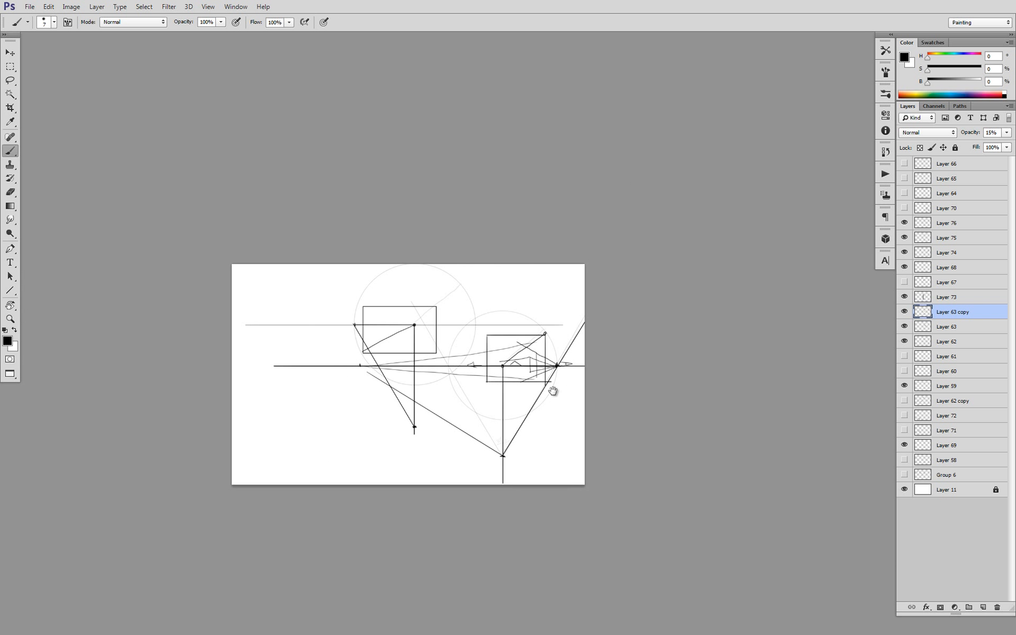
left_click_drag(554, 392, 605, 393)
left_click(596, 386, "ctrl")
left_click_drag(408, 365, 579, 384)
left_click(501, 341, "ctrl")
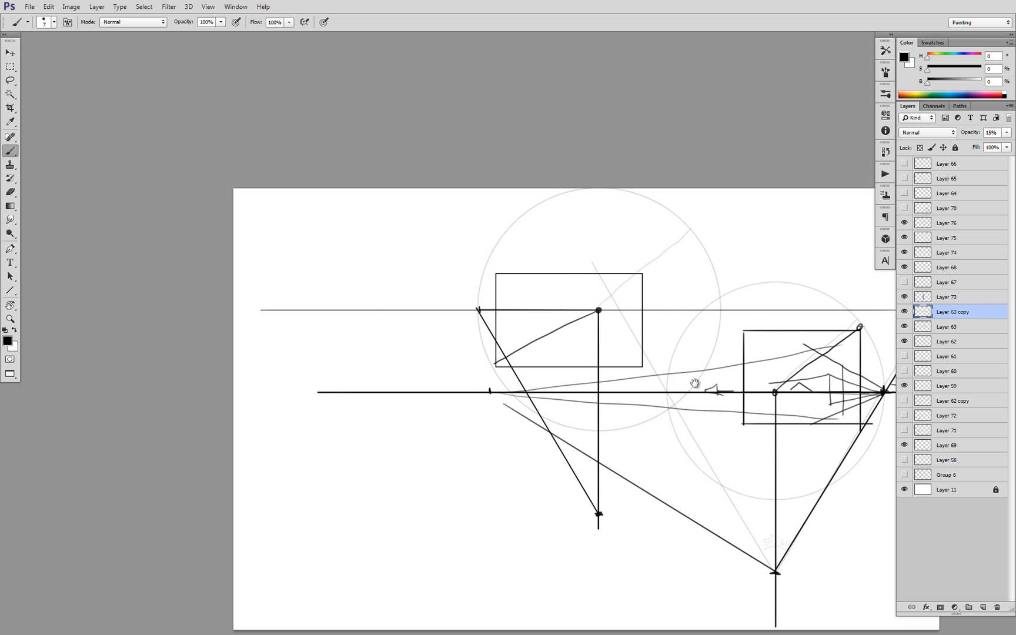
left_click_drag(657, 332, 491, 266)
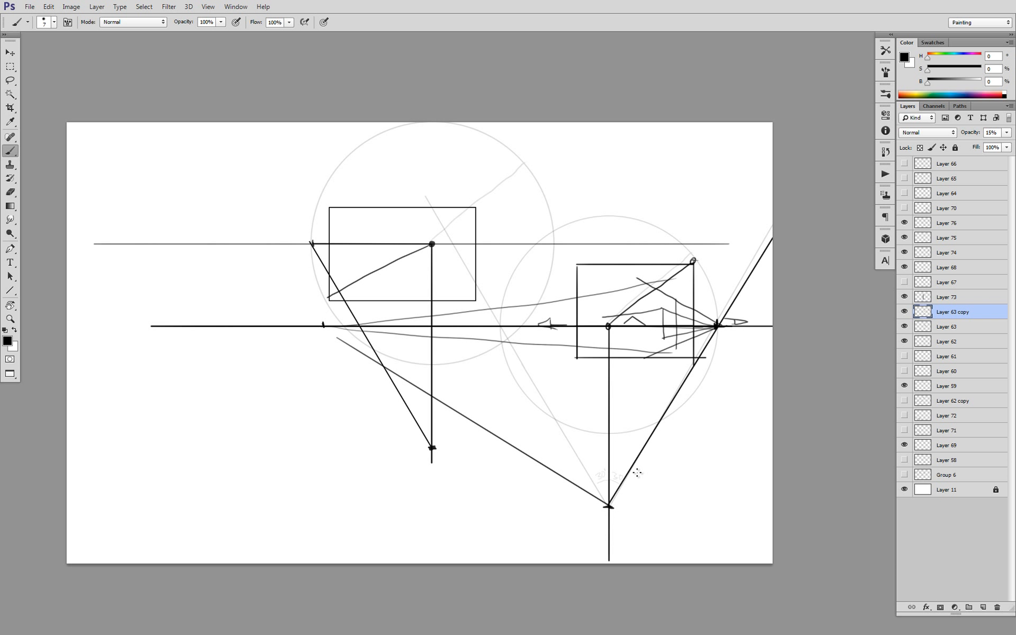
Try to sketch a circle divided by a horizontal, a vertical and two diagonal lines around the first frame's station point
scroll(629, 458, "up", 1)
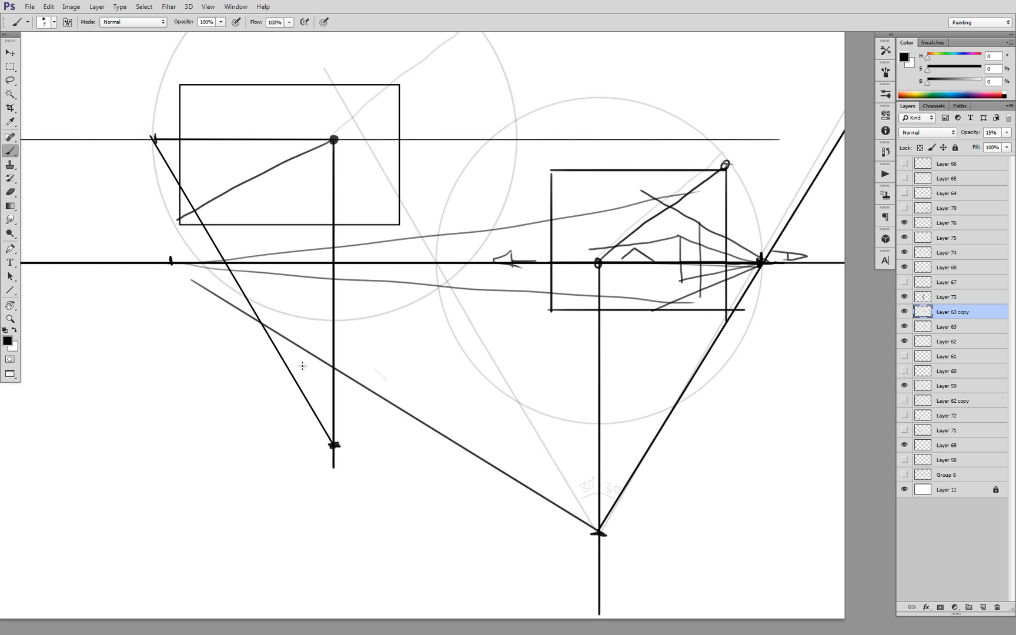
mouse_move(303, 366)
left_mouse_down()
mouse_move(243, 523)
mouse_move(391, 530)
mouse_move(418, 392)
mouse_move(276, 365)
mouse_move(227, 455)
mouse_move(288, 551)
mouse_move(386, 540)
mouse_move(435, 473)
left_mouse_up()
mouse_move(321, 454)
left_mouse_down()
mouse_move(246, 454)
mouse_move(429, 453)
left_mouse_up()
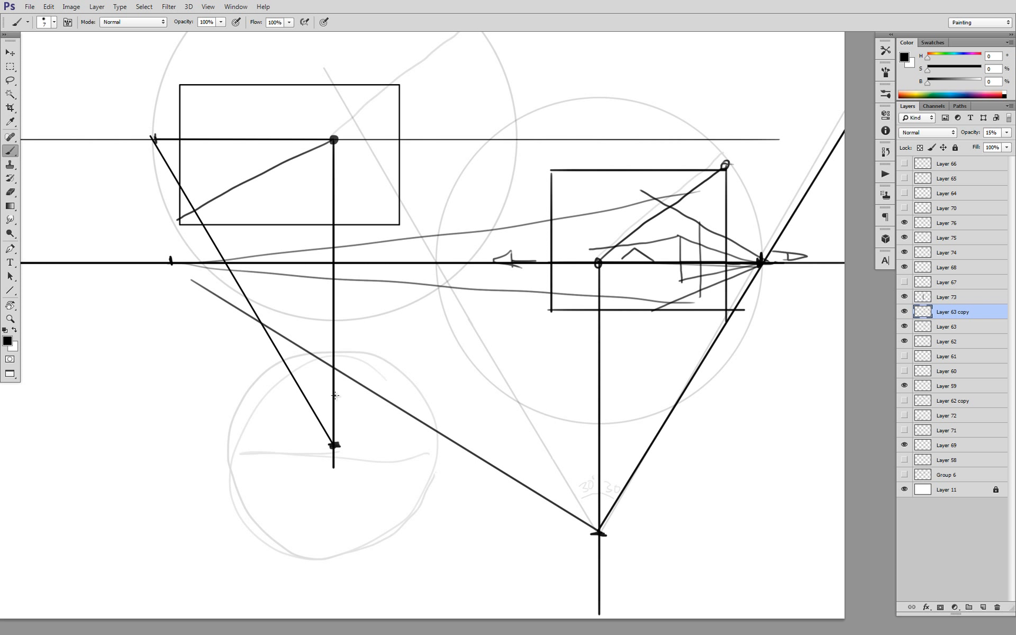
left_click_drag(327, 353, 338, 543)
left_click_drag(394, 391, 285, 507)
left_click_drag(281, 404, 393, 520)
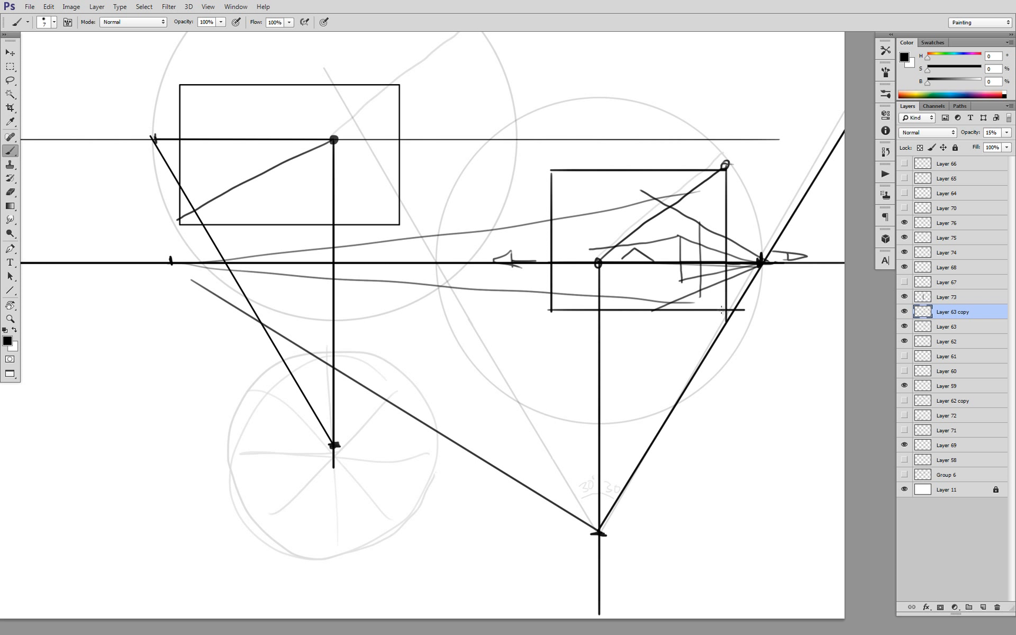
Undo the divided circle around the first frame's station point
key("ctrl+alt+z")
key("ctrl+alt+z")
key("ctrl+alt+z")
key("ctrl+alt+z")
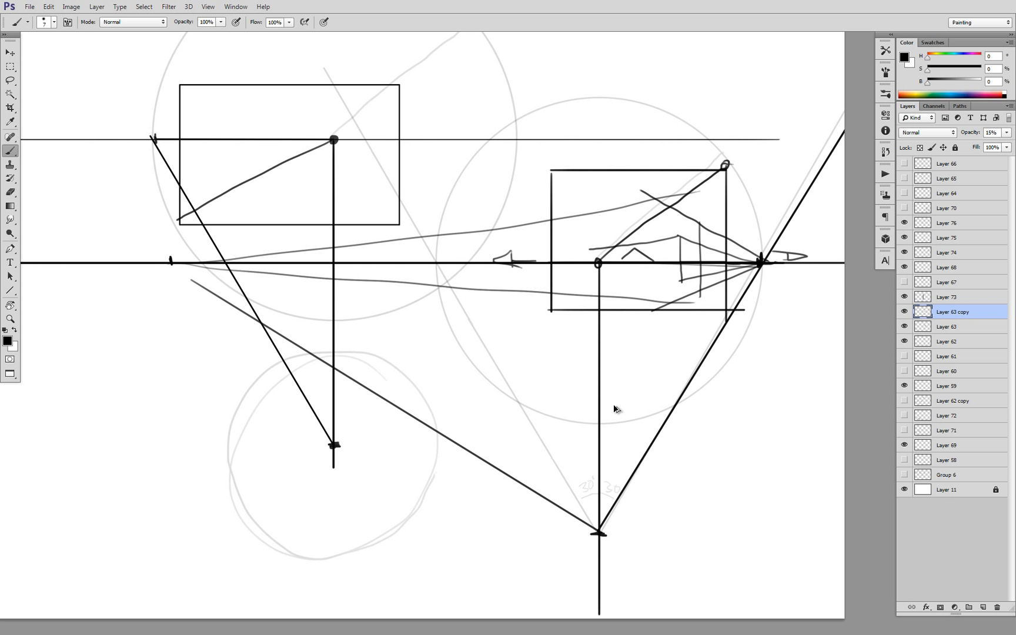
key("ctrl+minus")
key("ctrl+alt+z")
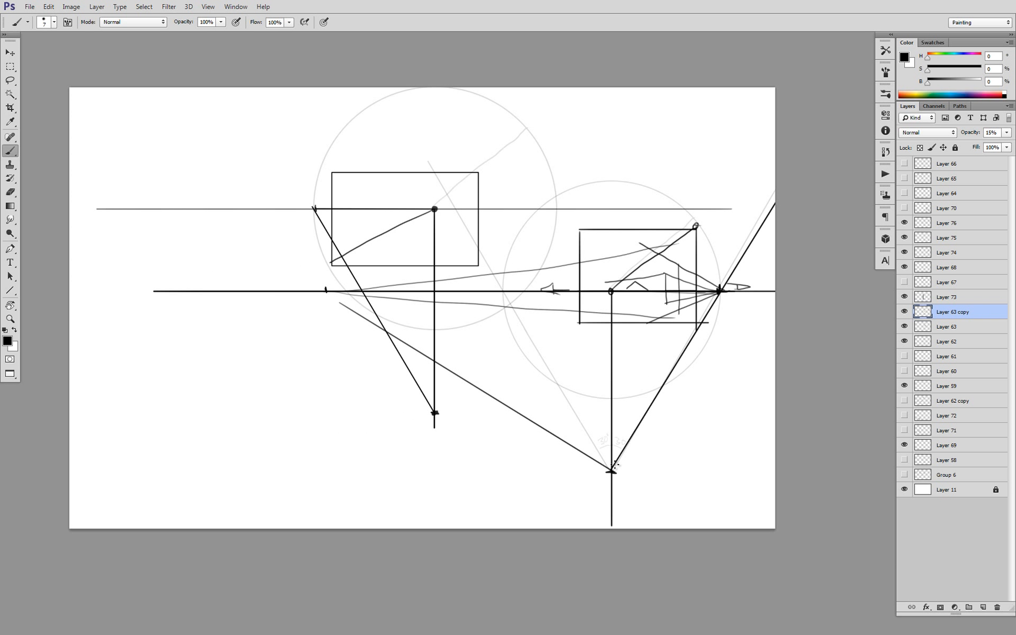
Try to draw a straight line from the near vanishing point to the second station point, and a faint lower edge for the small box
key("ctrl+plus")
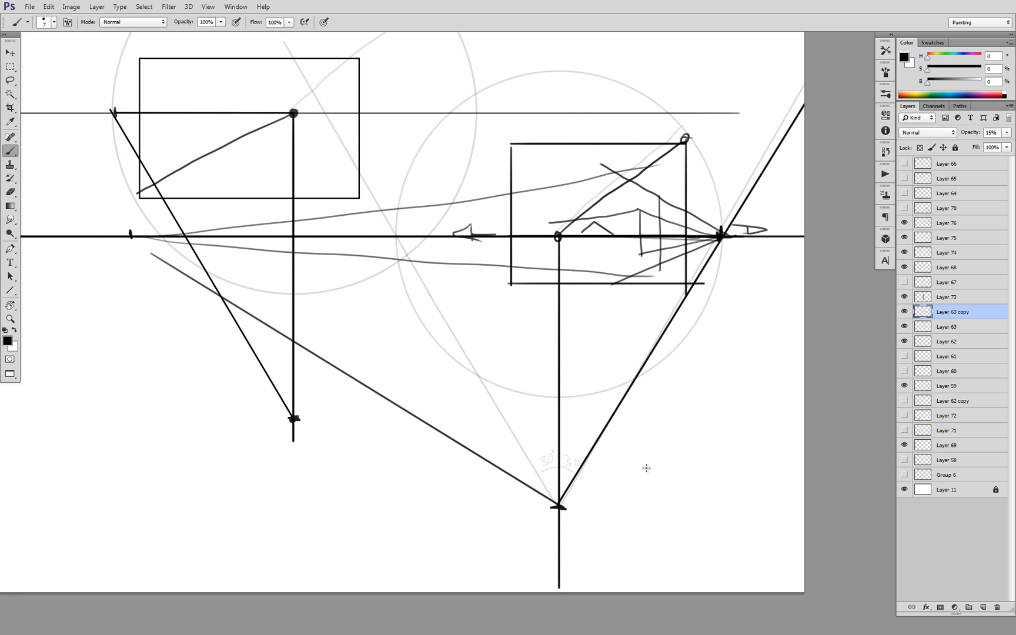
key("u")
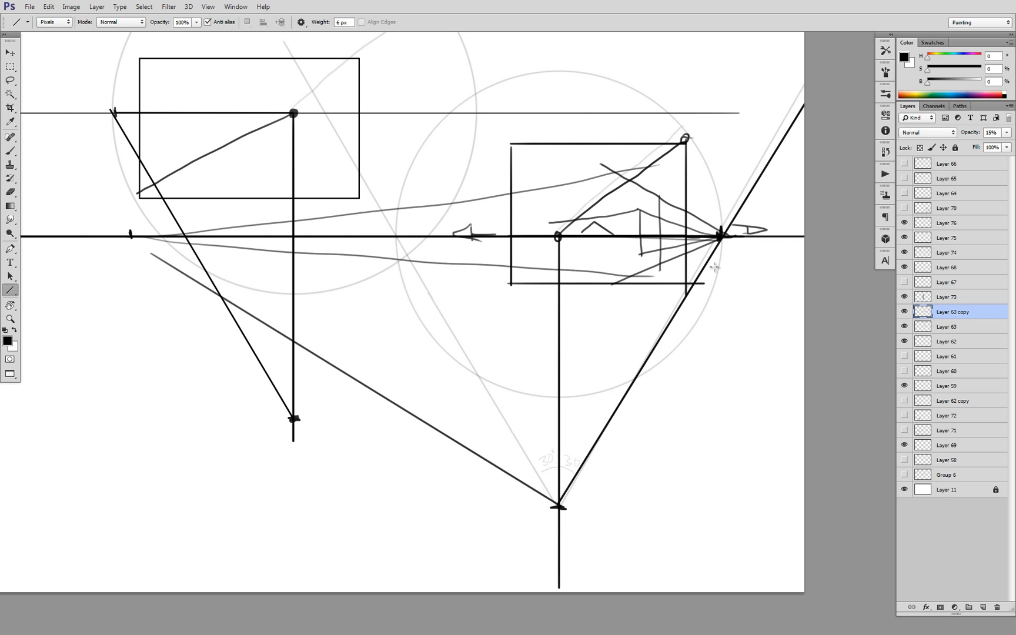
left_click_drag(719, 240, 559, 505)
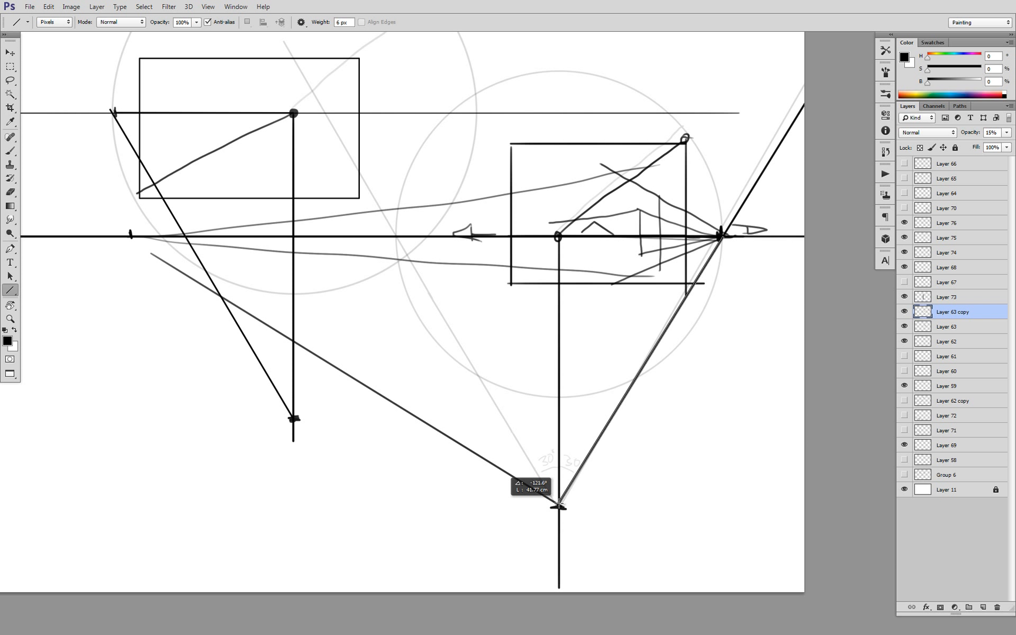
left_click_drag(558, 505, 557, 504)
left_click_drag(720, 238, 557, 506)
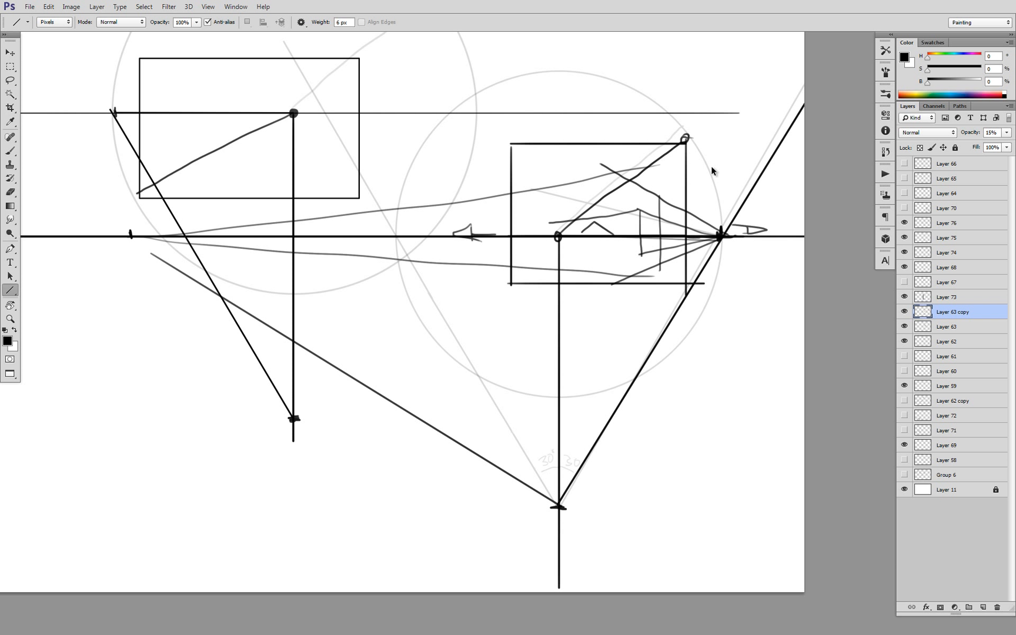
left_click_drag(534, 274, 482, 282)
mouse_move(545, 309)
left_mouse_down()
mouse_move(556, 327)
mouse_move(609, 324)
mouse_move(647, 274)
mouse_move(554, 256)
left_mouse_up()
key("b")
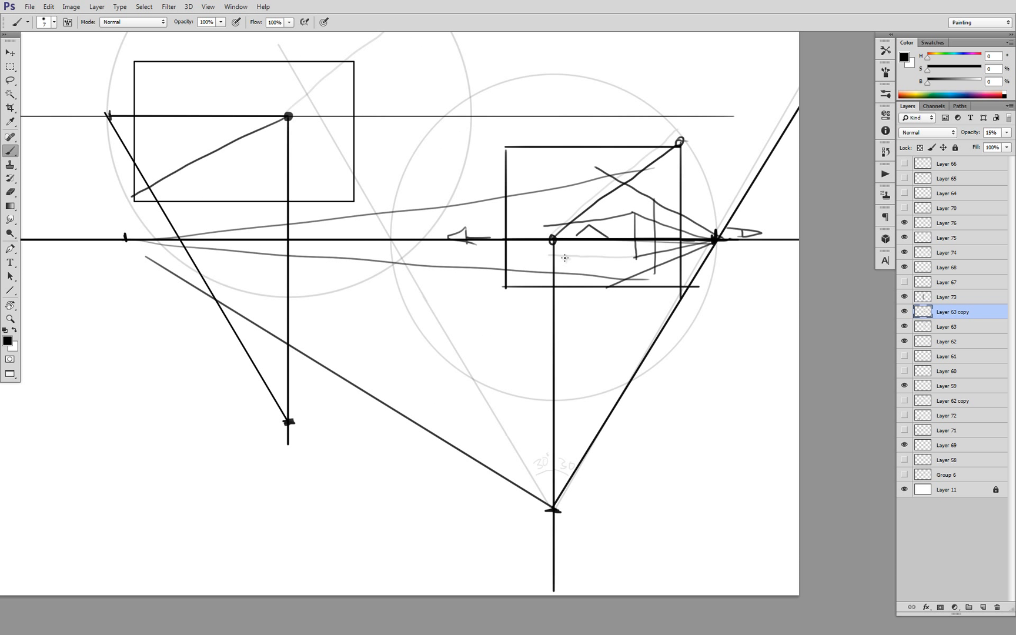
key("ctrl+z")
On Layer 76, close the small box's long face with a lower edge and a far vertical edge
left_click(946, 223)
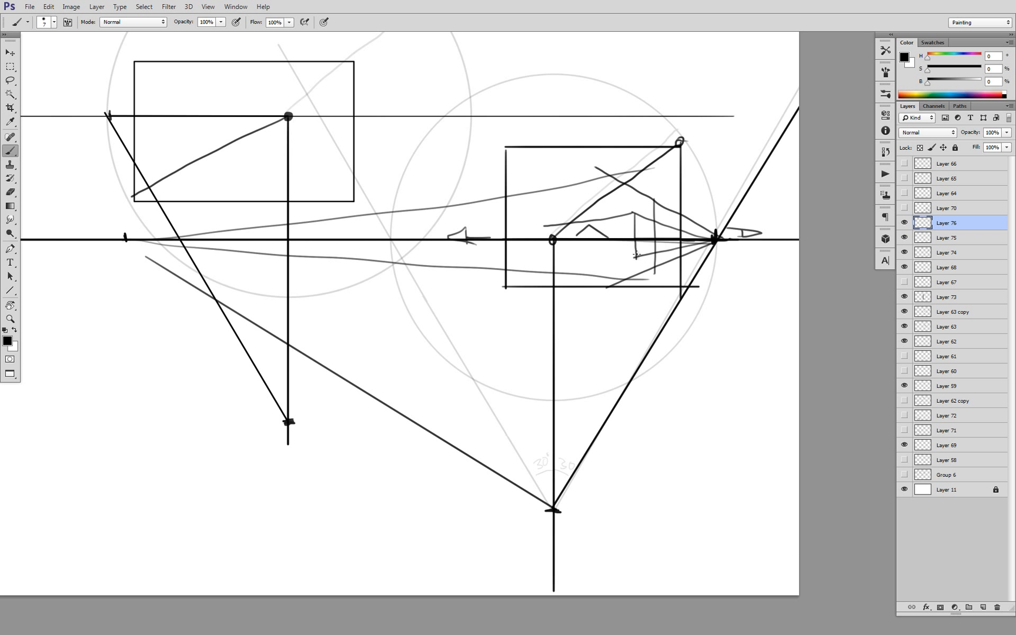
left_click_drag(636, 257, 540, 253)
key("ctrl+z")
scroll(601, 322, "down", 4)
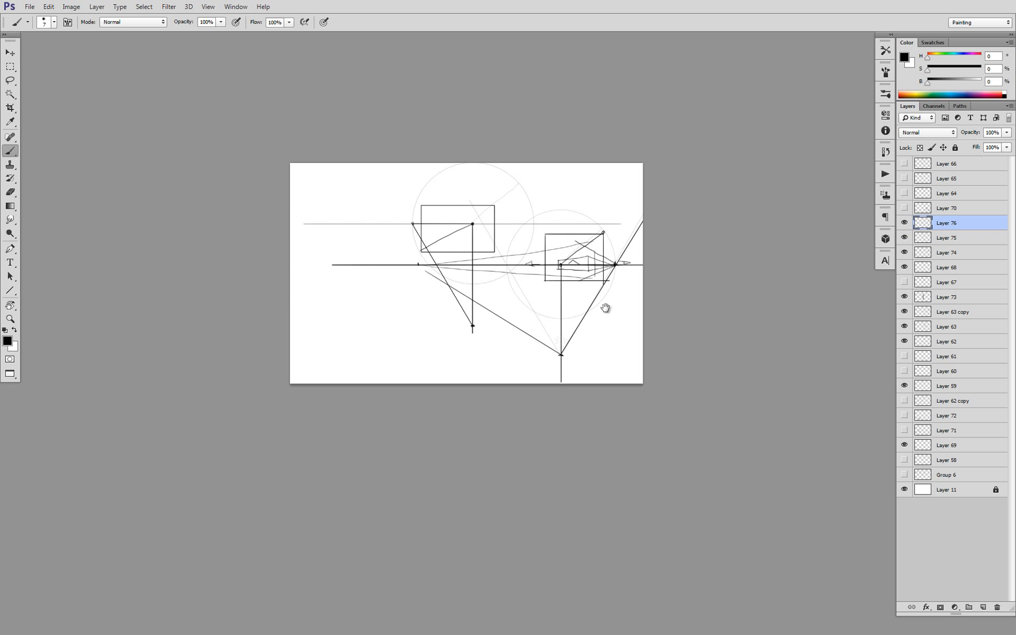
scroll(561, 304, "up", 3)
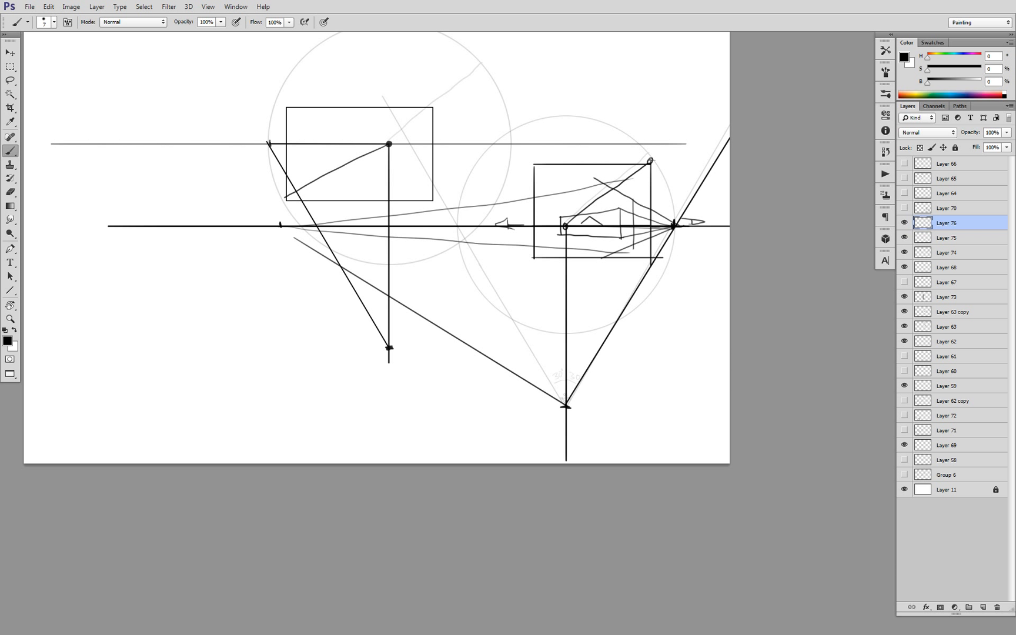
Trace over the vertical line between the second frame's station point and its center point, undoing stray strokes
left_click_drag(566, 402, 571, 232)
key("ctrl+z")
mouse_move(565, 359)
left_mouse_down()
mouse_move(566, 233)
mouse_move(669, 219)
mouse_move(630, 224)
mouse_move(598, 289)
left_mouse_up()
key("ctrl+z")
left_click_drag(610, 249, 601, 247)
mouse_move(346, 167)
left_mouse_down()
mouse_move(359, 178)
mouse_move(340, 158)
left_mouse_up()
left_click_drag(331, 275, 449, 308)
key("ctrl+z")
key("ctrl+alt+z")
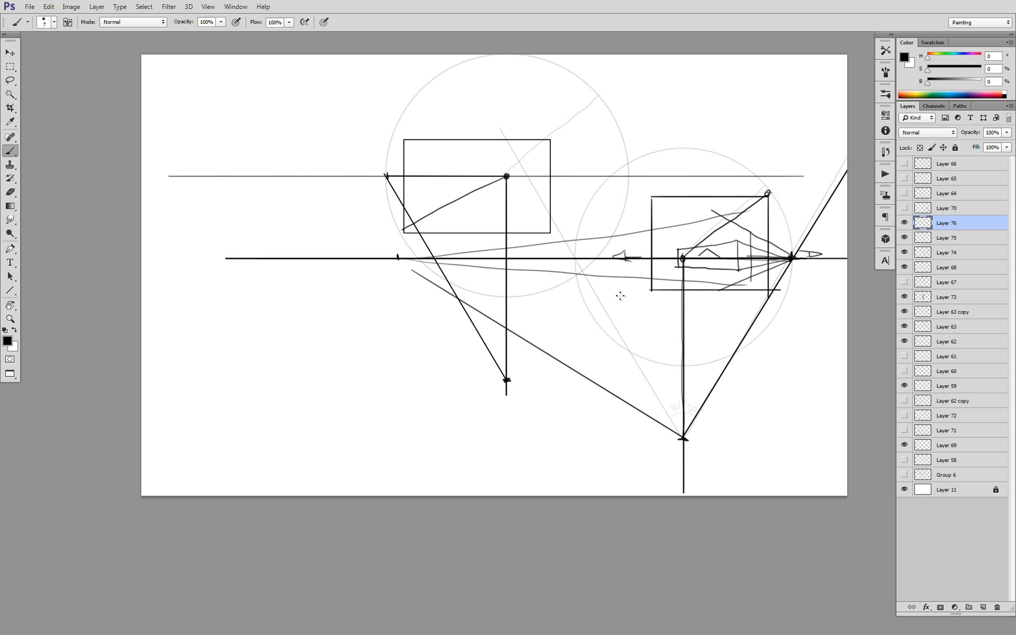
Trace over the sight line from the near vanishing point down to the second frame's station point
left_click_drag(761, 304, 667, 278)
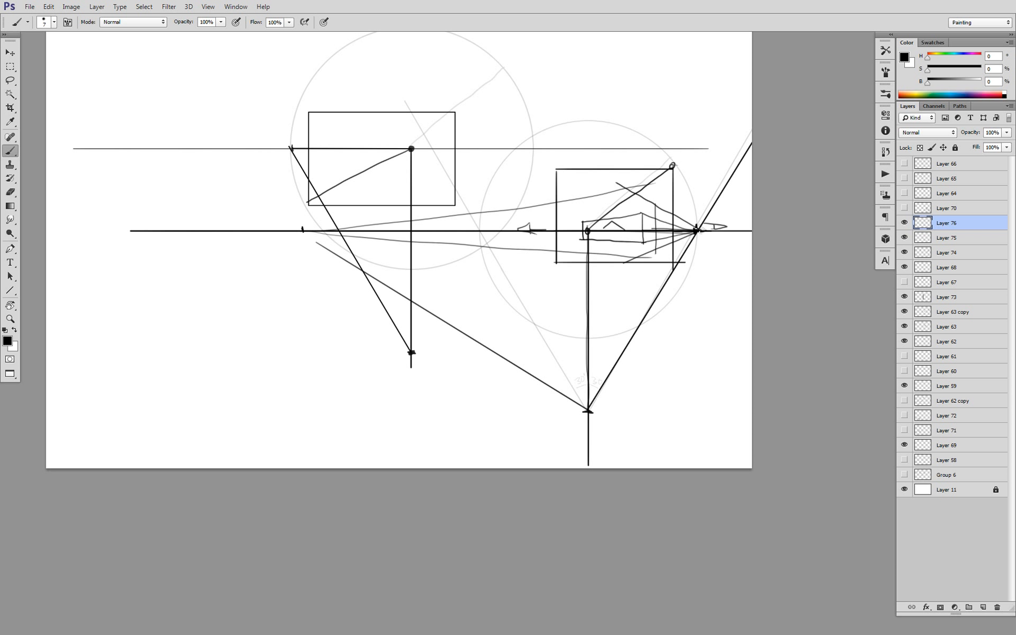
mouse_move(697, 231)
left_mouse_down()
mouse_move(585, 418)
mouse_move(603, 401)
left_mouse_up()
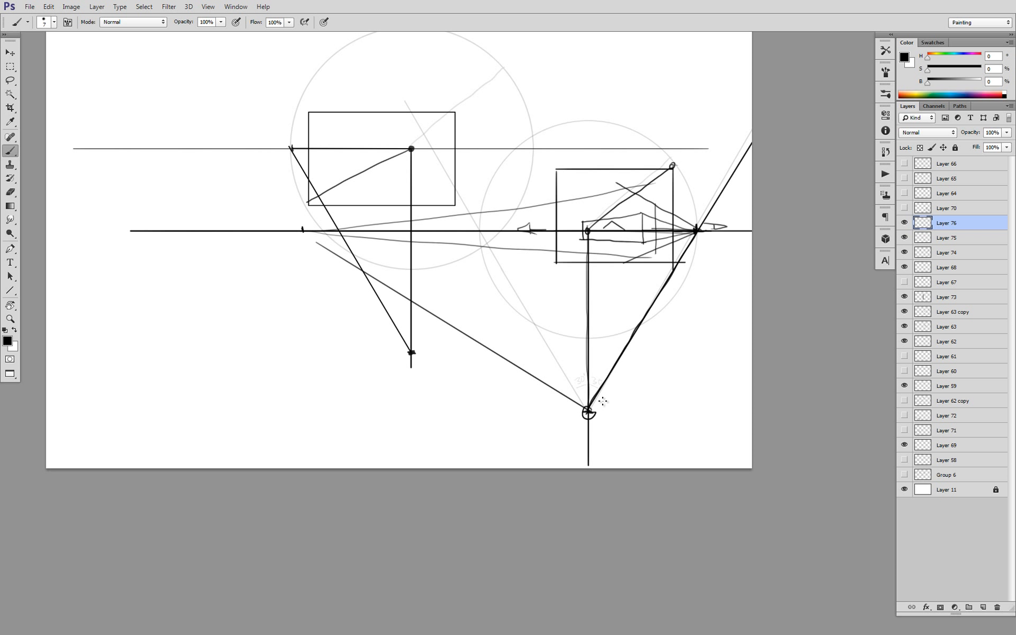
key("ctrl+z")
Sketch a third small frame in the canvas's lower-left area, with a horizon, an off-center vision point and a vertical dropped from it
left_click_drag(363, 256, 593, 259)
mouse_move(375, 284)
left_mouse_down()
mouse_move(382, 371)
mouse_move(365, 291)
mouse_move(463, 291)
mouse_move(482, 359)
left_mouse_up()
key("ctrl+z")
left_click_drag(366, 372, 464, 372)
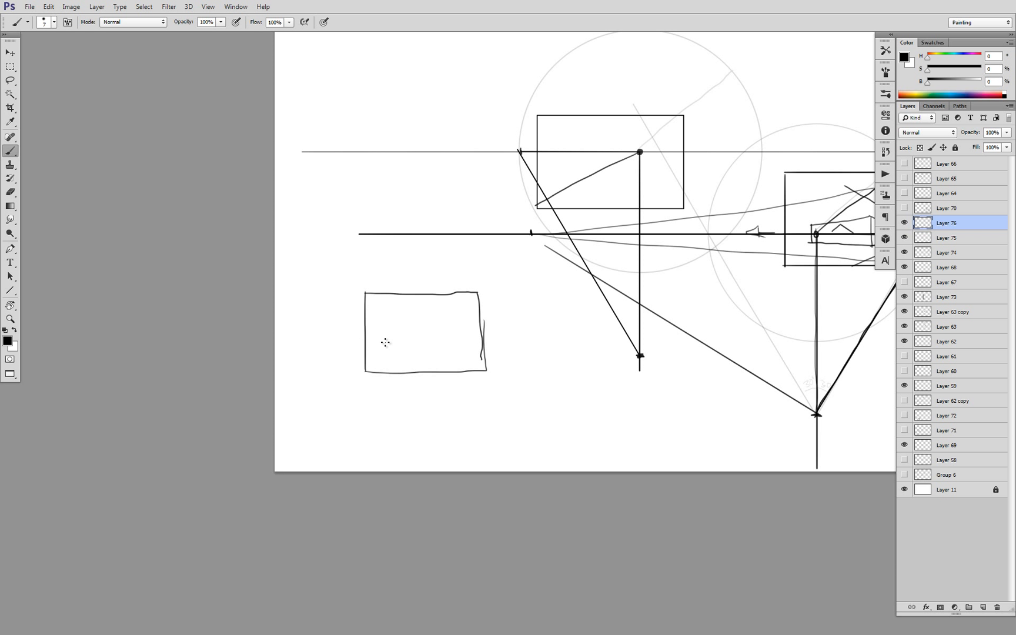
left_click_drag(360, 342, 496, 336)
left_click(403, 403, "shift")
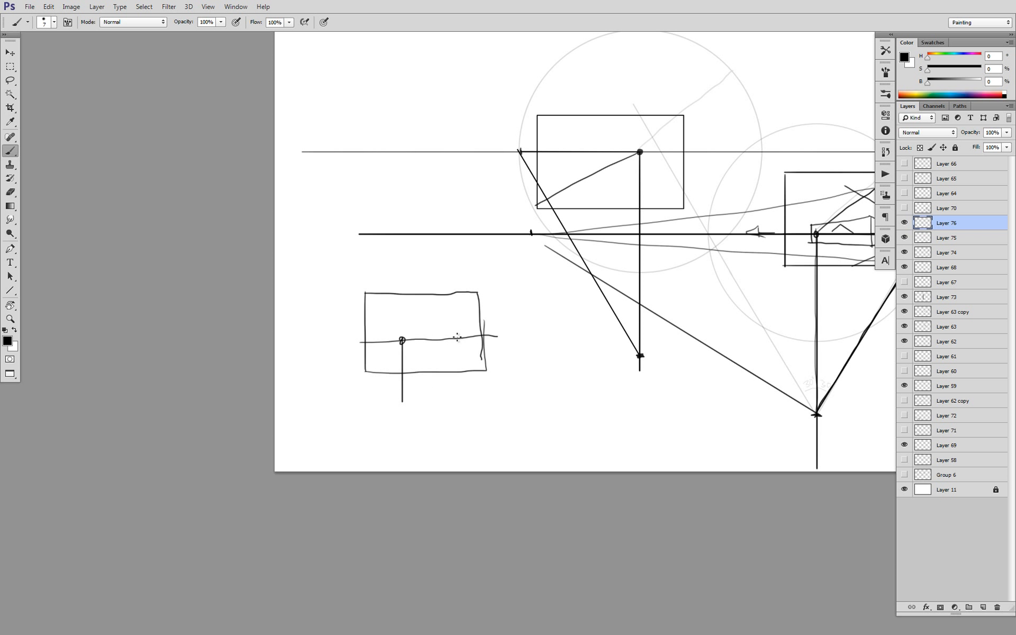
Draw a diagonal from the third frame's vision point to its upper corner, and an arc from that corner to a marked horizon crossing
mouse_move(403, 340)
left_mouse_down()
mouse_move(482, 288)
mouse_move(503, 336)
left_mouse_up()
left_click_drag(402, 340, 510, 334)
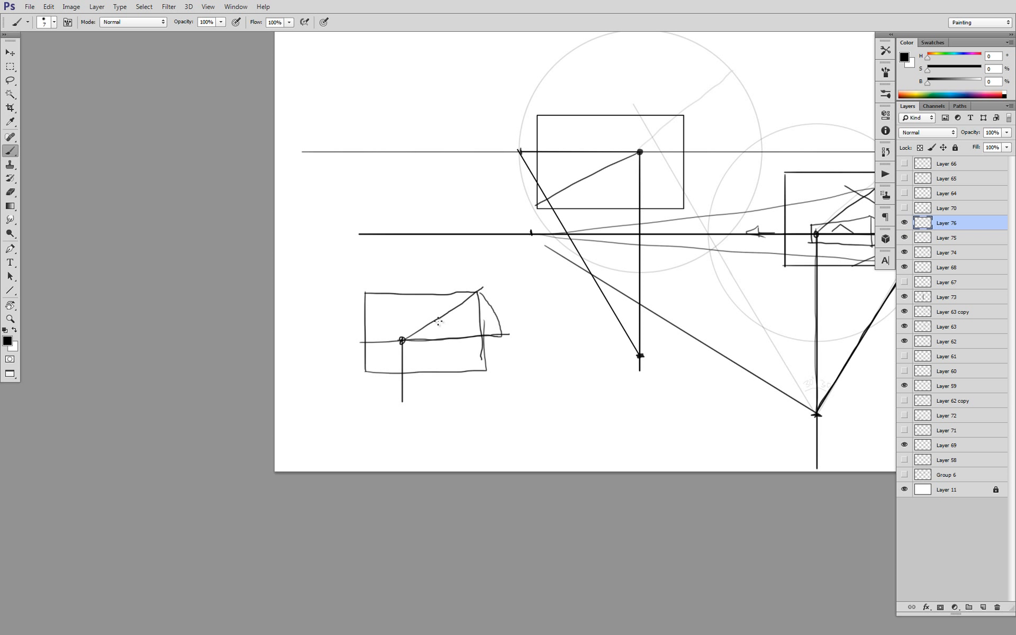
left_click_drag(494, 294, 510, 336)
key("ctrl+z")
mouse_move(447, 273)
left_mouse_down()
mouse_move(507, 335)
mouse_move(513, 408)
left_mouse_up()
key("ctrl+z")
mouse_move(452, 265)
left_mouse_down()
mouse_move(509, 358)
mouse_move(488, 302)
mouse_move(466, 275)
mouse_move(433, 250)
mouse_move(376, 248)
left_mouse_up()
key("ctrl+z")
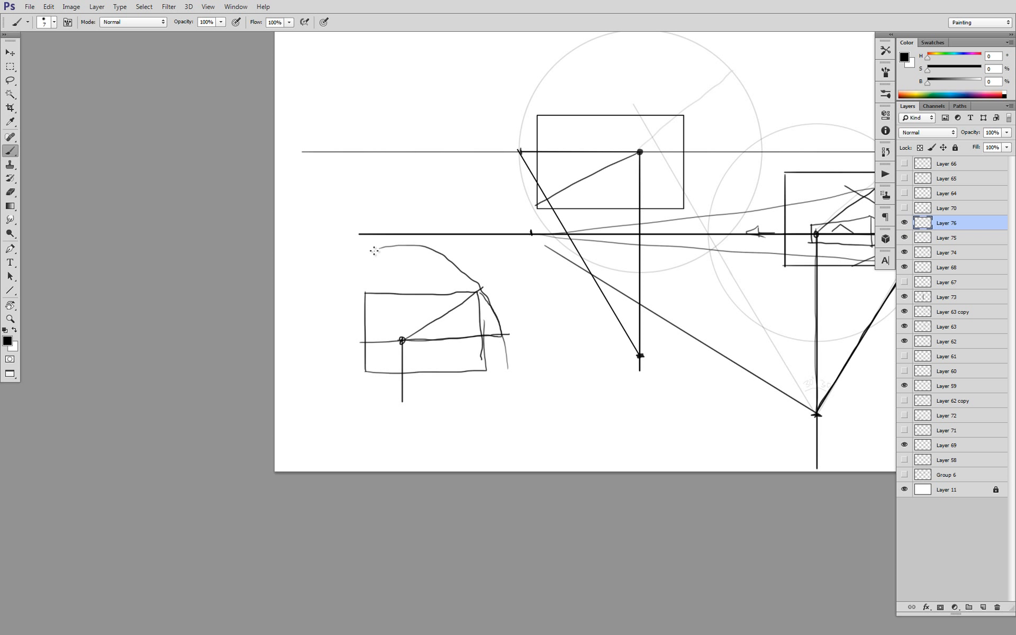
key("ctrl+z")
mouse_move(504, 336)
left_mouse_down()
mouse_move(469, 277)
mouse_move(505, 340)
left_mouse_up()
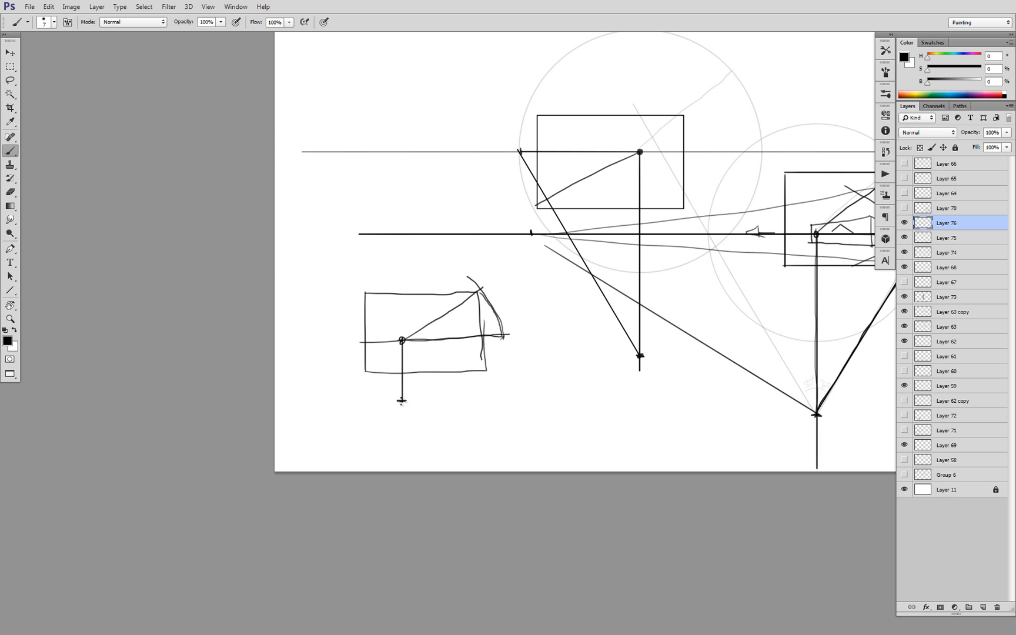
Draw the third frame's sight line from its station point to the marked crossing, plus both arms of a rotated angle
mouse_move(402, 401)
left_mouse_down()
mouse_move(506, 336)
mouse_move(394, 408)
left_mouse_up()
left_click_drag(400, 402, 610, 294)
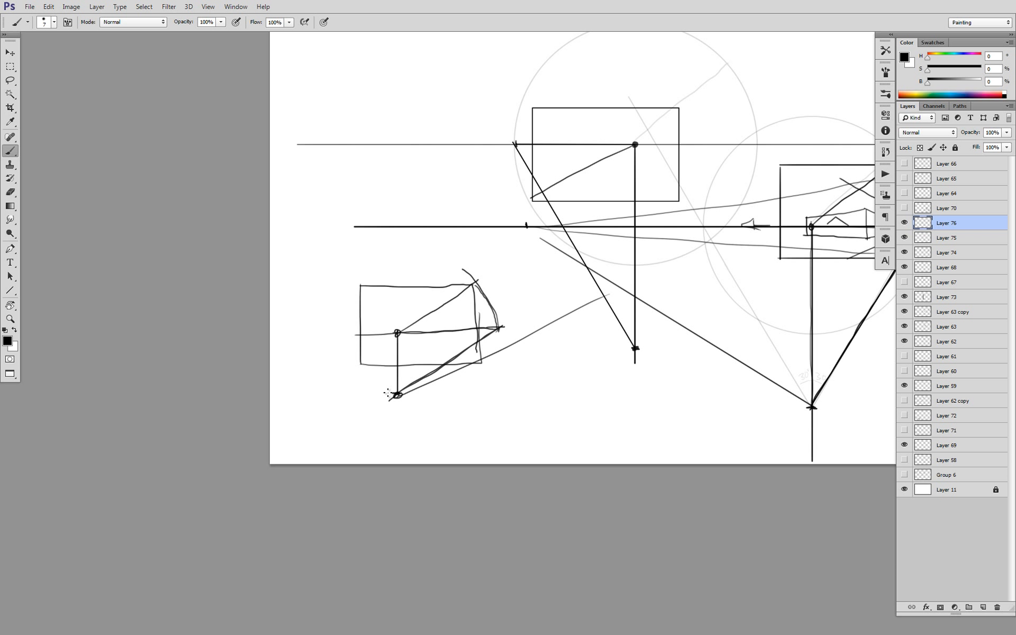
left_click_drag(390, 395, 366, 335)
Add a right-angle mark between the two arms at the third frame's station point
scroll(438, 390, "down", 4)
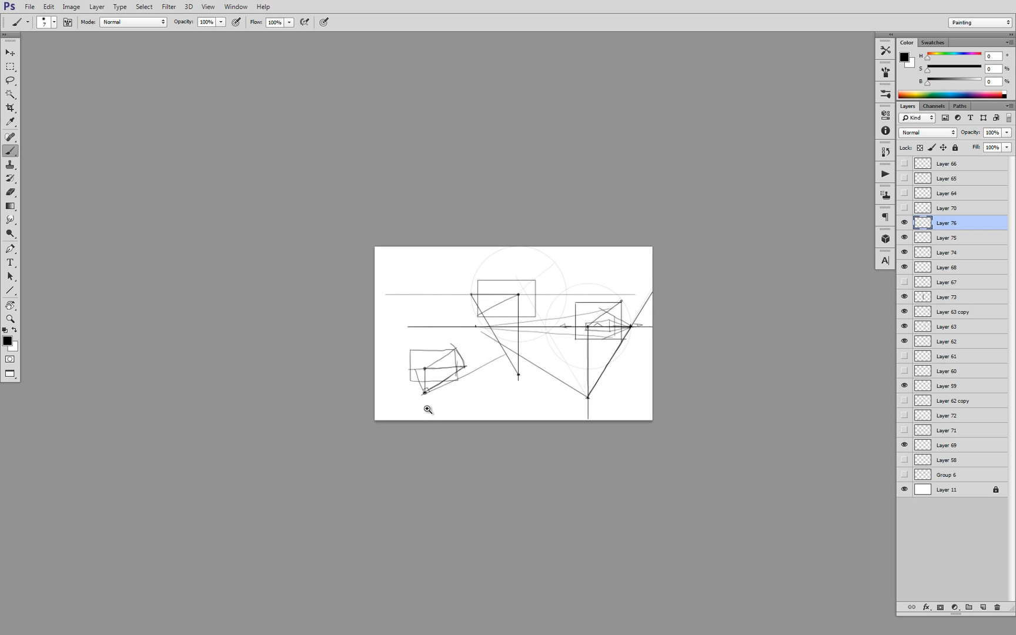
scroll(429, 408, "up", 4)
scroll(437, 394, "up", 2)
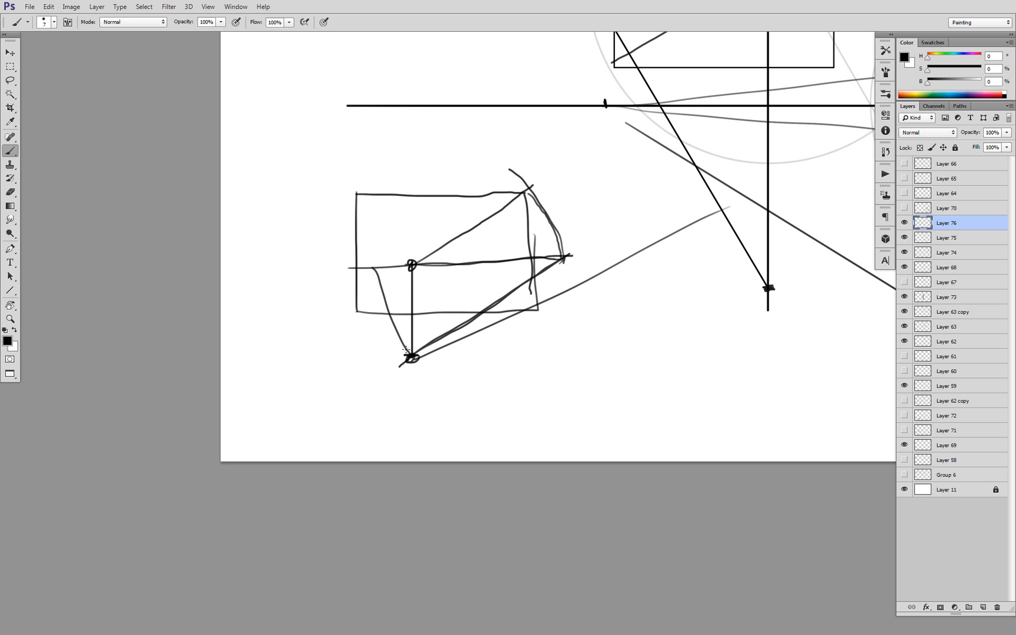
left_click_drag(406, 350, 434, 353)
scroll(472, 329, "down", 2)
scroll(421, 307, "up", 1)
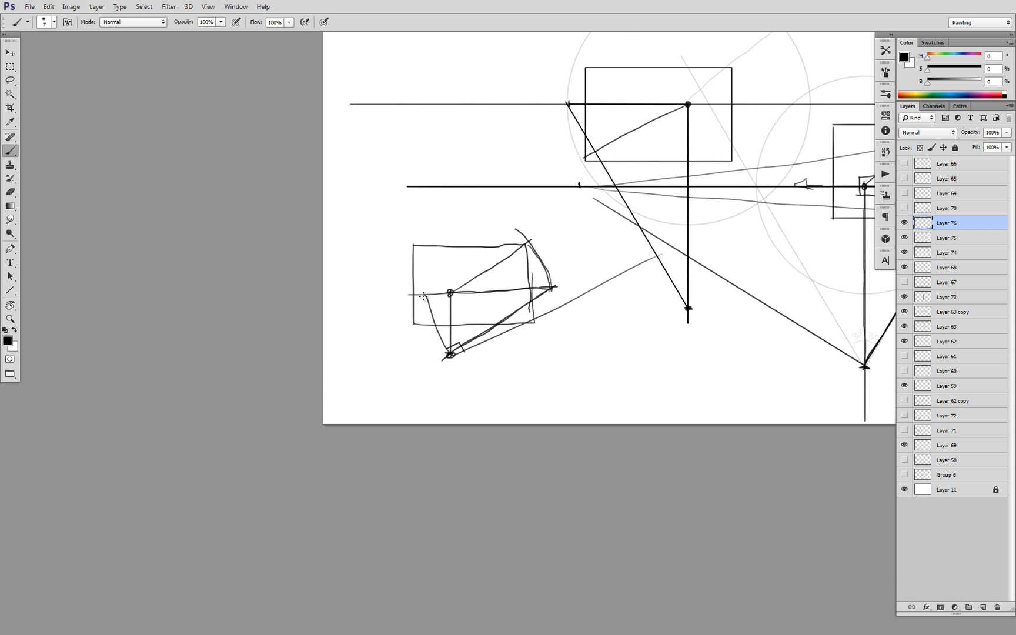
Extend the third frame's horizon with a straight line and mark where both right-angle arms cross it
left_click_drag(423, 297, 645, 289)
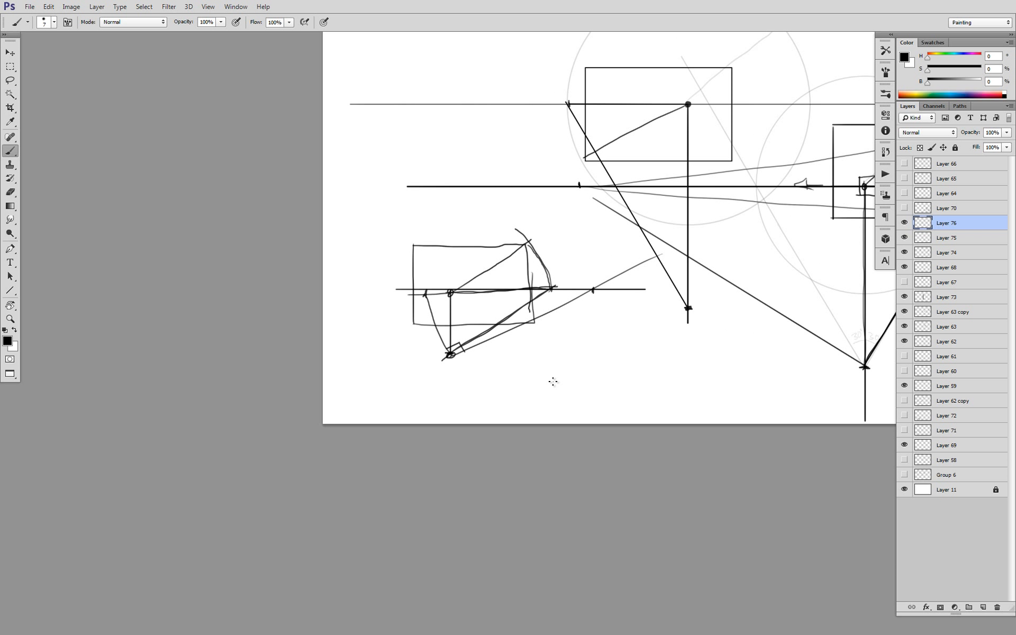
scroll(540, 331, "down", 3)
scroll(564, 336, "up", 3)
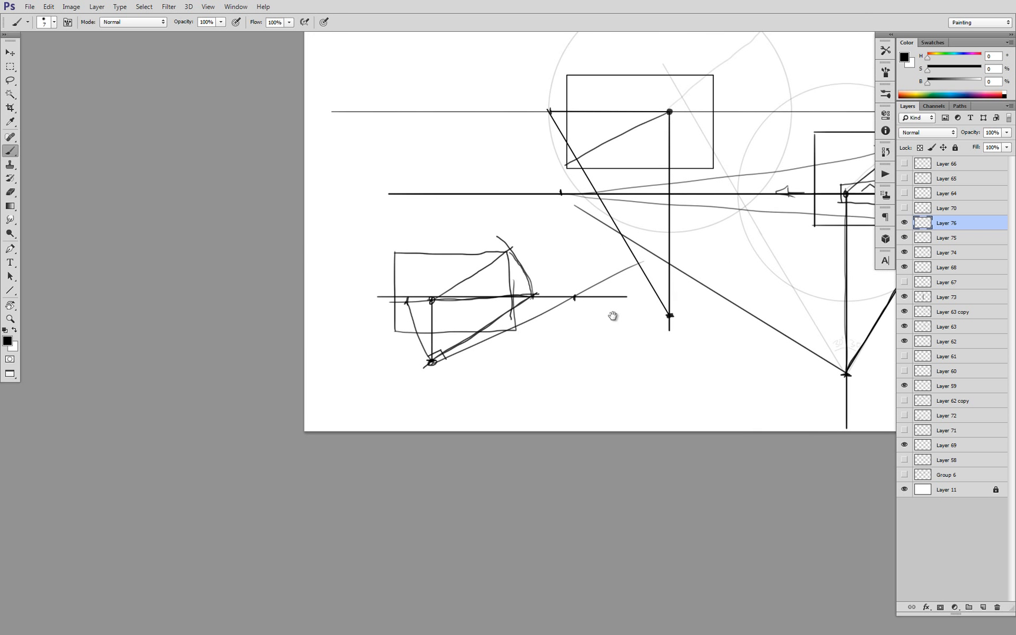
left_click_drag(613, 315, 552, 376)
left_click(523, 364, "alt")
left_click(523, 364, "alt")
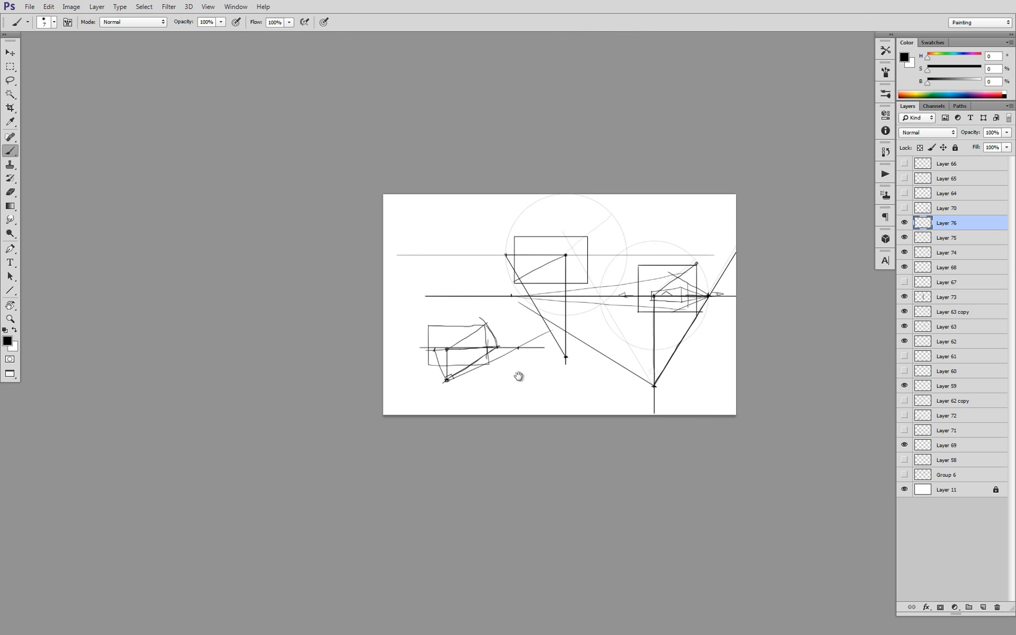
Darken the left right-angle arm of the third frame's station point and the frame's left edge
scroll(519, 376, "up", 4)
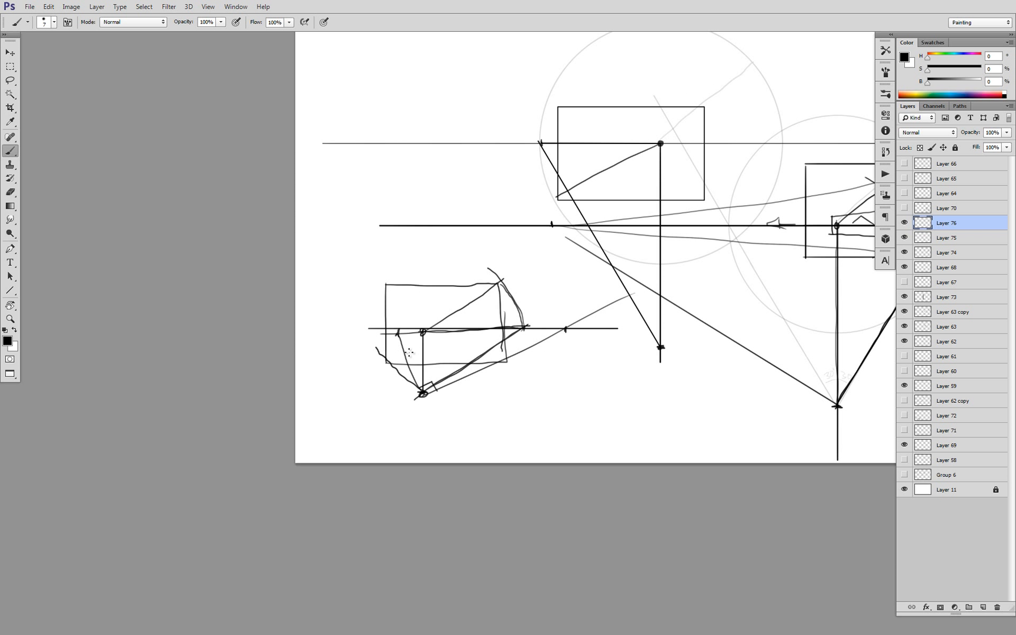
left_click_drag(418, 391, 391, 325)
left_click_drag(384, 279, 386, 362)
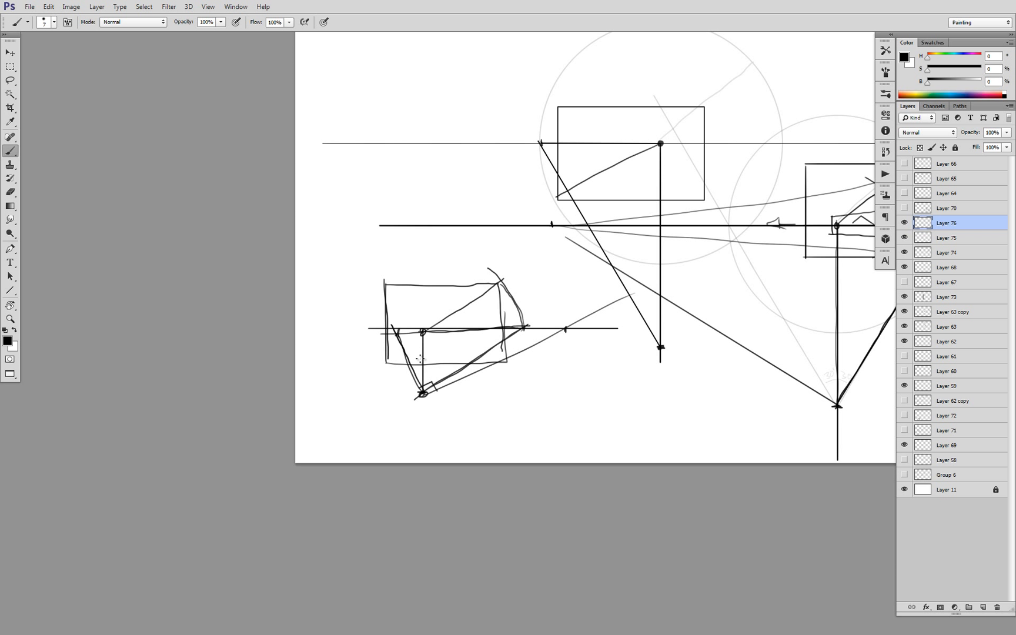
Duplicate the faint sight-line guide on Layer 62 and place the copy with its apex on the third frame's station point
left_click_drag(580, 324, 536, 316)
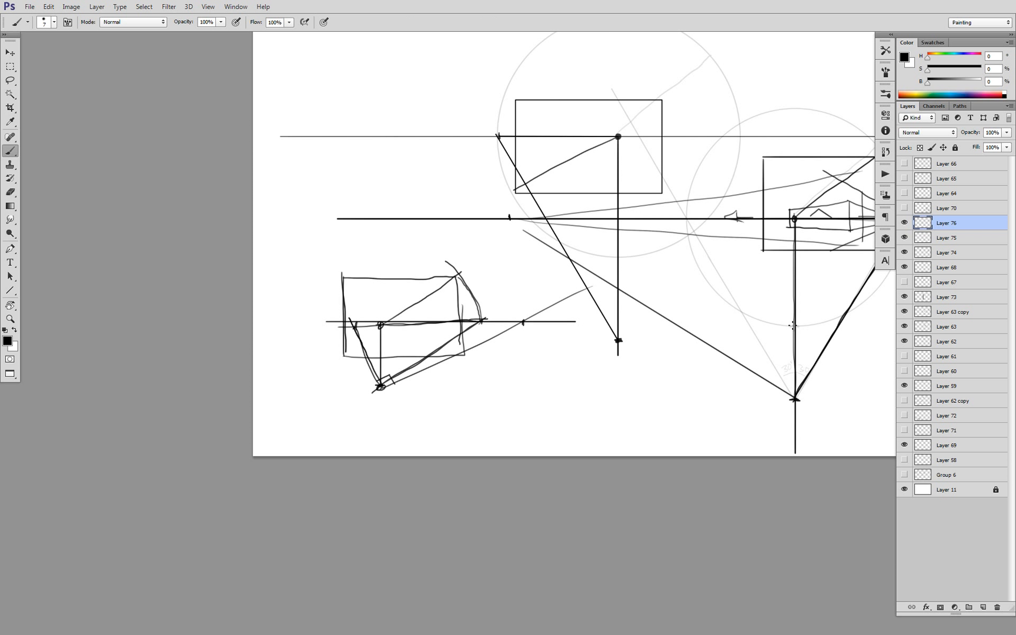
key("v")
left_click(776, 368, "ctrl")
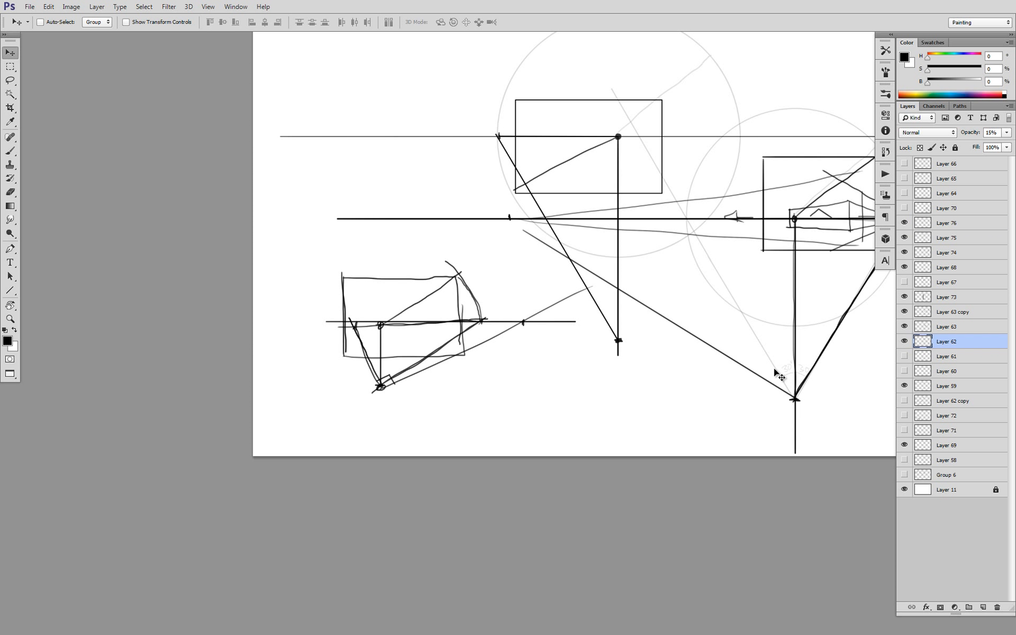
left_click_drag(779, 375, 393, 375)
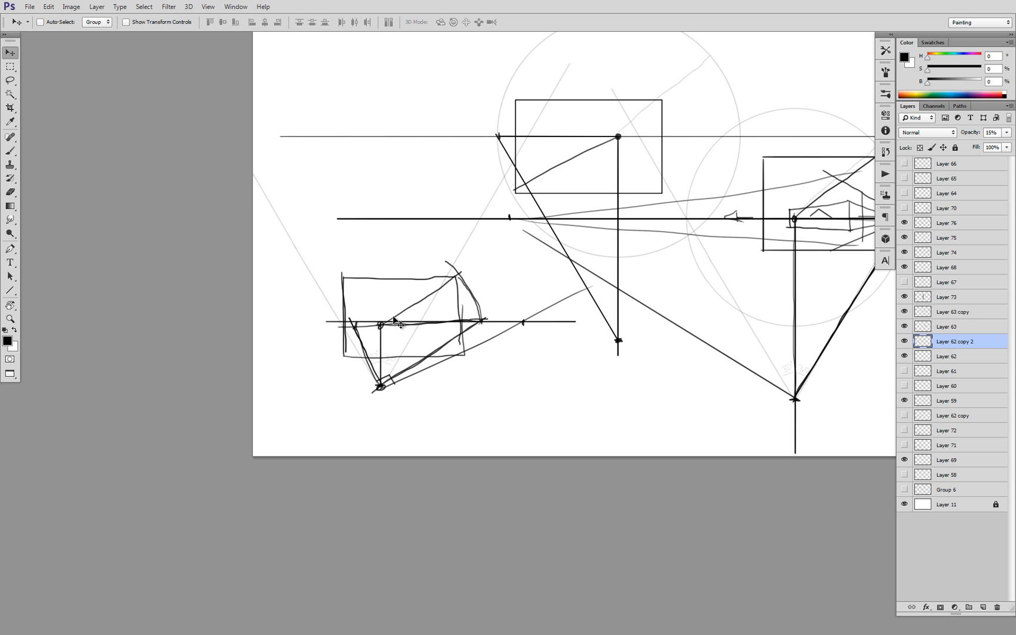
key("b")
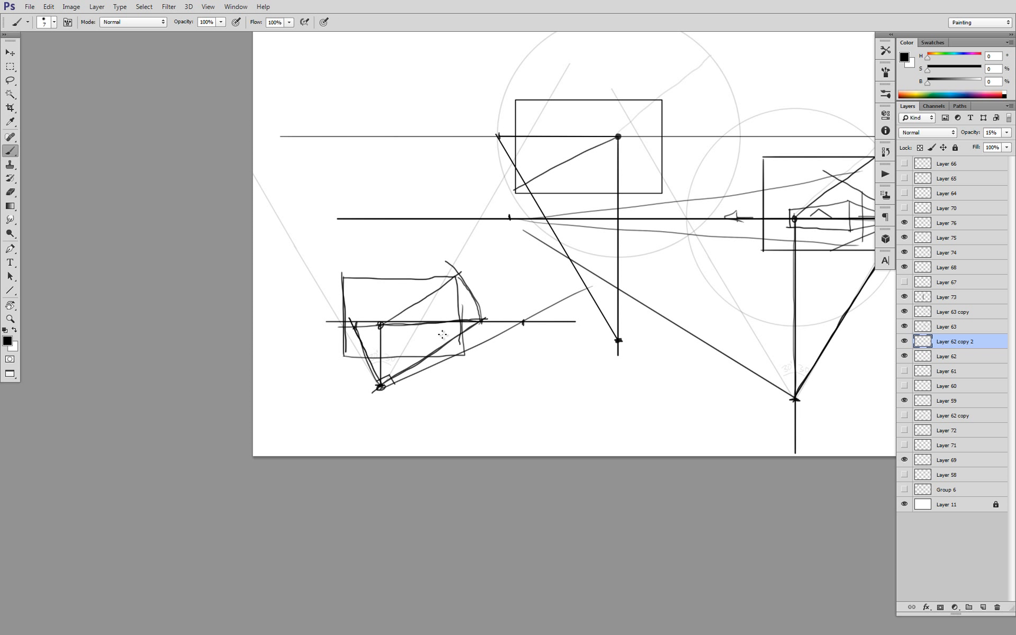
Scribble faint shading across the third frame, inside and outside the copied sight-line guides
mouse_move(451, 309)
left_mouse_down()
mouse_move(432, 317)
mouse_move(440, 340)
mouse_move(463, 346)
left_mouse_up()
mouse_move(406, 369)
left_mouse_down()
mouse_move(455, 312)
mouse_move(445, 281)
mouse_move(391, 356)
mouse_move(417, 367)
mouse_move(463, 314)
mouse_move(432, 280)
mouse_move(392, 358)
mouse_move(434, 366)
mouse_move(460, 354)
left_mouse_up()
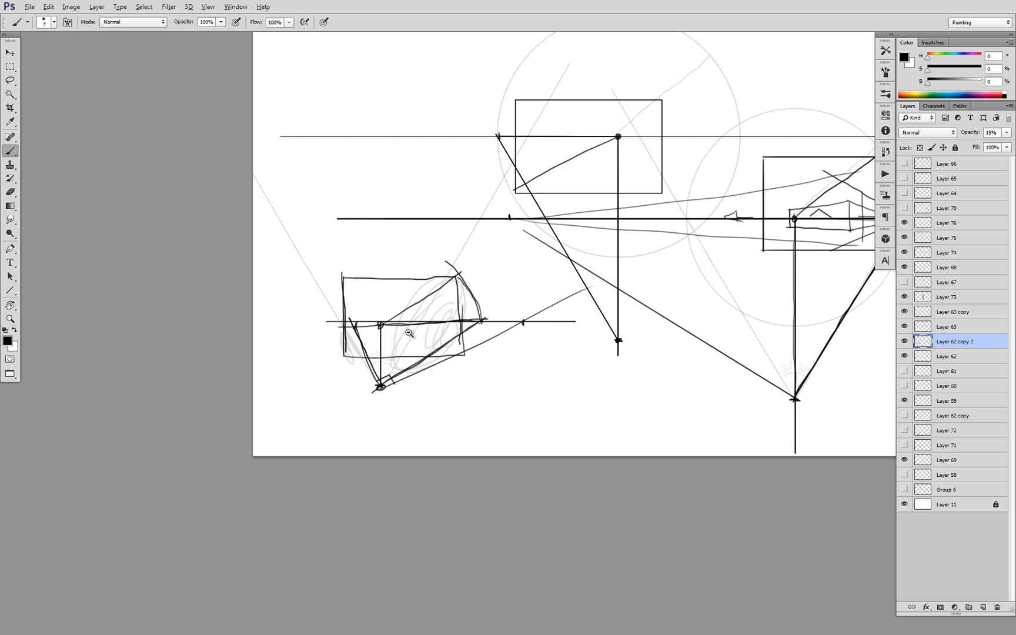
left_click(434, 371, "ctrl+alt")
left_click(451, 362, "ctrl+alt")
left_click(436, 349, "ctrl")
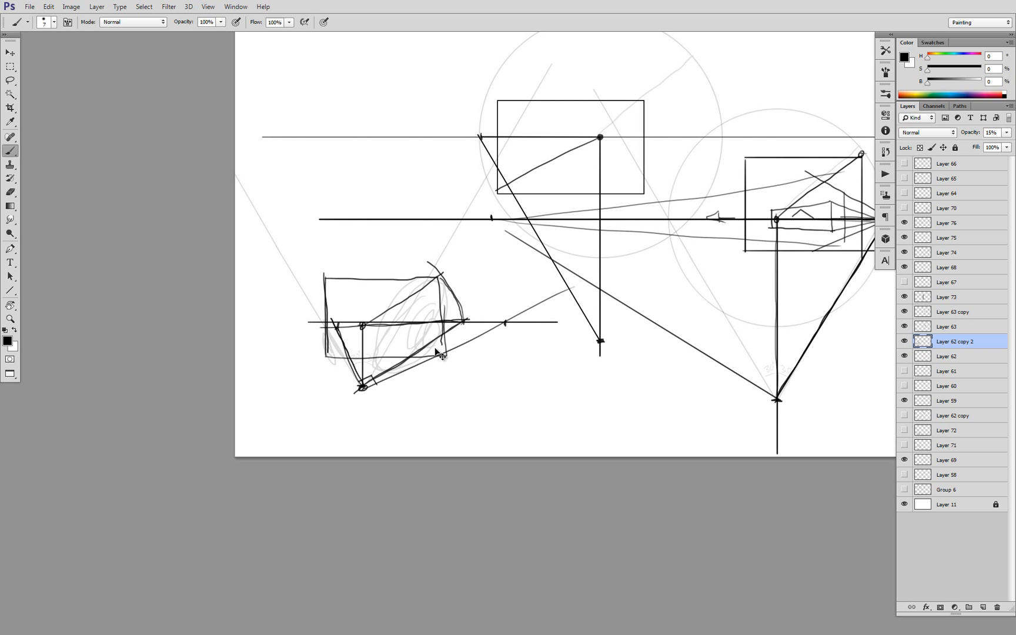
mouse_move(443, 349)
left_mouse_down()
mouse_move(432, 333)
mouse_move(432, 309)
mouse_move(405, 281)
mouse_move(358, 287)
mouse_move(343, 319)
left_mouse_up()
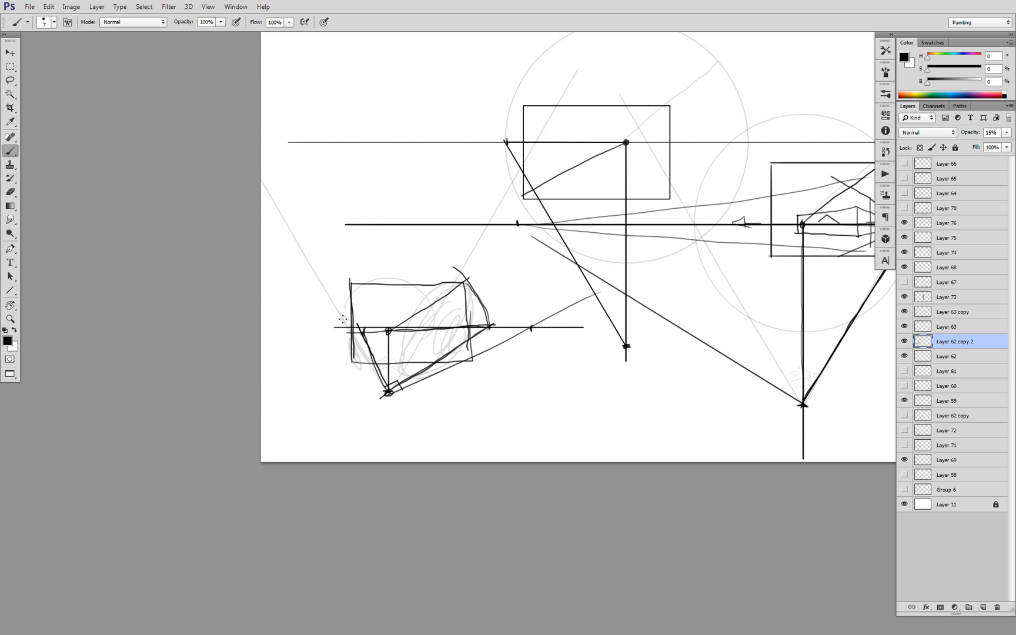
mouse_move(420, 338)
left_mouse_down()
mouse_move(350, 325)
mouse_move(368, 283)
mouse_move(414, 292)
mouse_move(429, 326)
mouse_move(410, 357)
mouse_move(433, 298)
mouse_move(415, 358)
mouse_move(437, 296)
mouse_move(442, 361)
mouse_move(445, 287)
mouse_move(454, 337)
left_mouse_up()
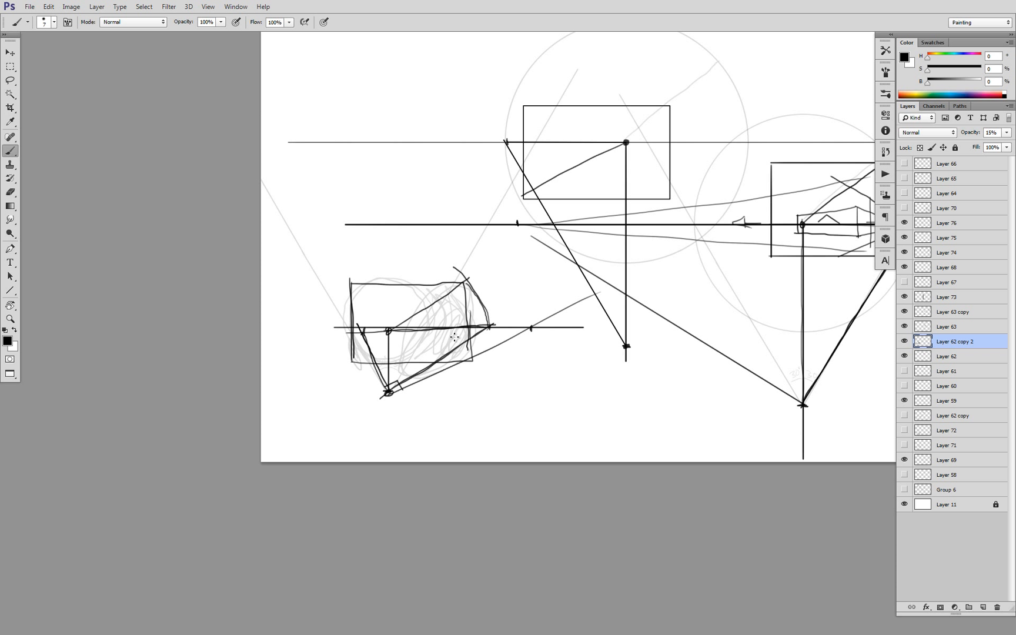
key("ctrl+minus")
key("ctrl+minus")
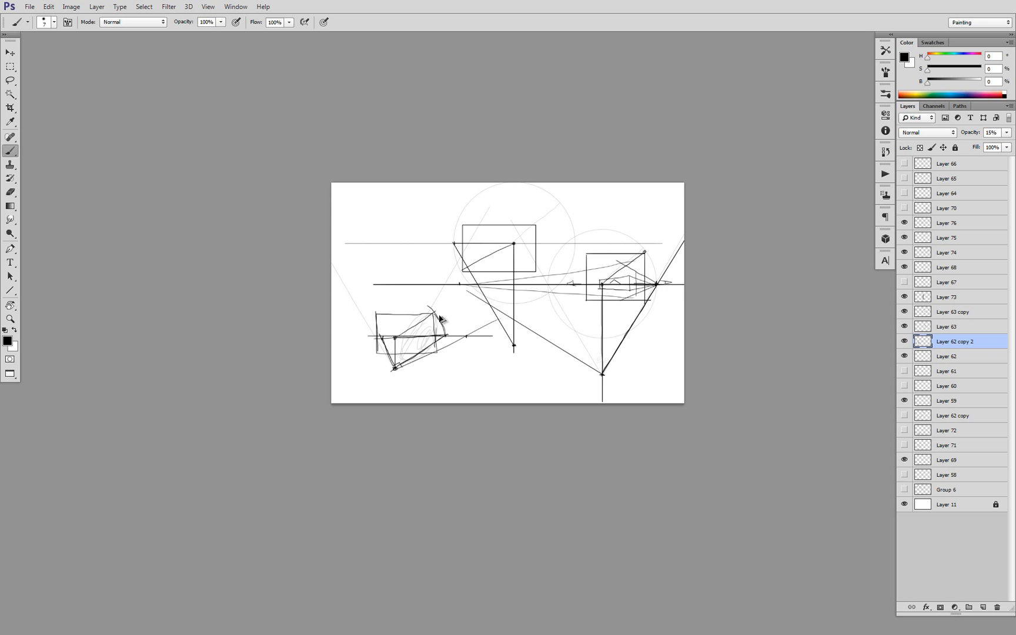
key("ctrl+plus")
key("ctrl+plus")
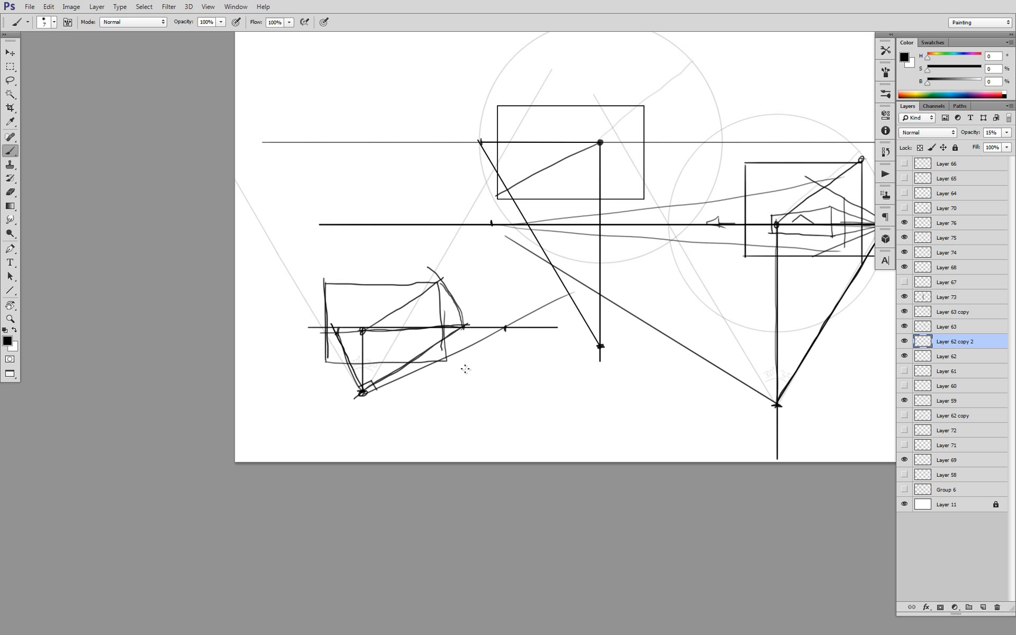
Sketch a large faint circle of view around the whole third frame, enclosing its station point
left_click_drag(478, 346, 436, 348)
left_click_drag(530, 352, 536, 344)
mouse_move(537, 343)
left_mouse_down()
mouse_move(551, 339)
mouse_move(561, 303)
left_mouse_up()
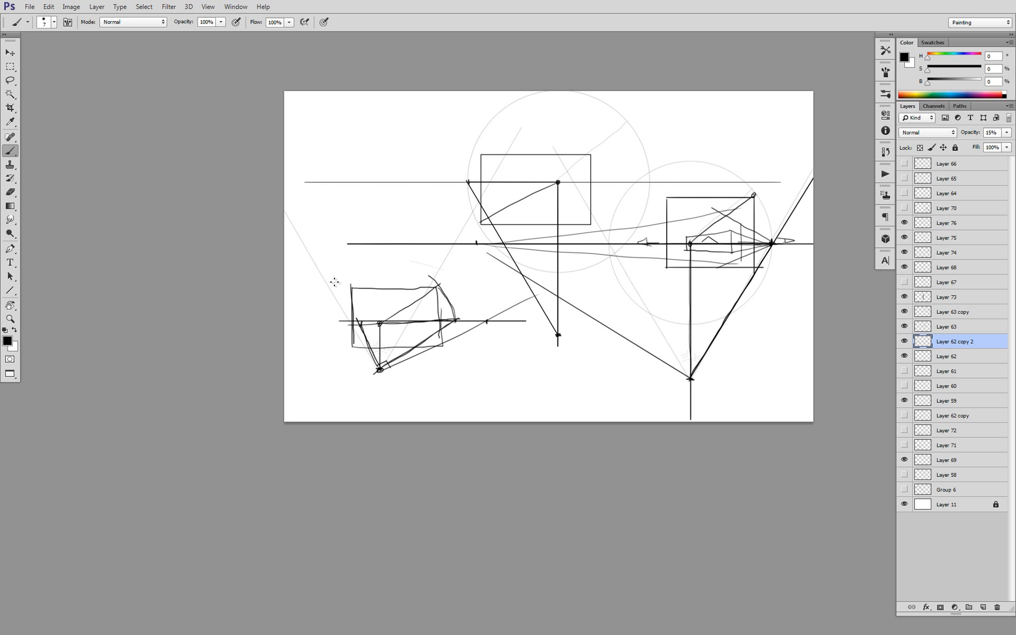
mouse_move(335, 282)
left_mouse_down()
mouse_move(447, 399)
mouse_move(427, 263)
left_mouse_up()
key("ctrl+z")
left_click_drag(382, 323, 456, 323)
key("ctrl+z")
mouse_move(461, 333)
left_mouse_down()
mouse_move(444, 378)
mouse_move(380, 401)
mouse_move(322, 353)
mouse_move(360, 268)
mouse_move(431, 282)
mouse_move(428, 272)
mouse_move(354, 277)
mouse_move(317, 354)
mouse_move(358, 403)
left_mouse_up()
mouse_move(408, 281)
left_mouse_down()
mouse_move(349, 287)
mouse_move(380, 337)
mouse_move(417, 301)
mouse_move(362, 275)
left_mouse_up()
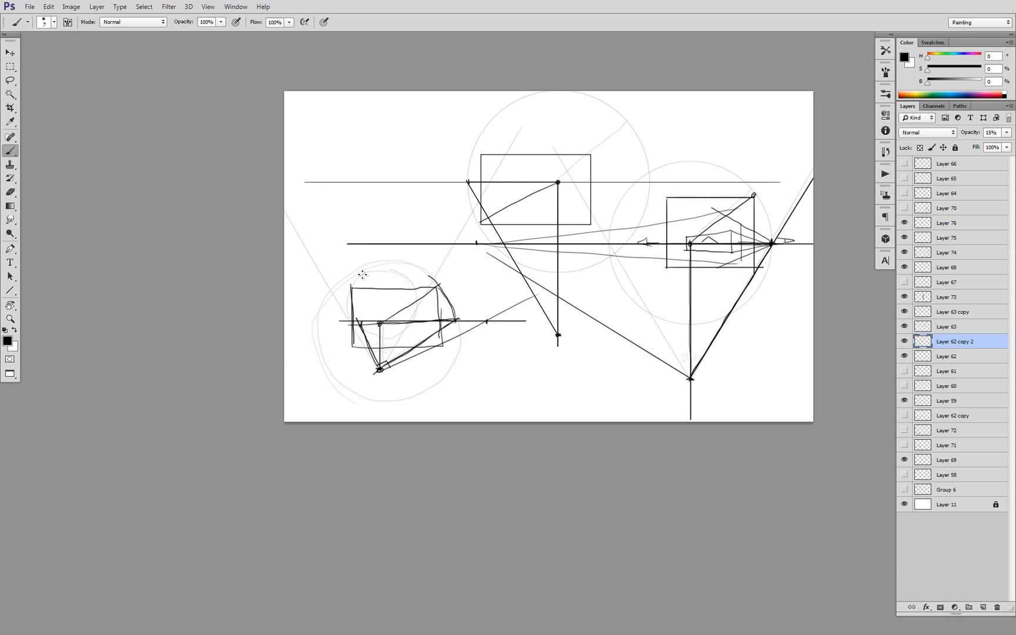
Sketch a small faint circle around the third frame's vision point and extend the vertical line below its station point
left_click_drag(409, 316, 365, 342)
key("ctrl+z")
mouse_move(367, 306)
left_mouse_down()
mouse_move(366, 355)
mouse_move(405, 322)
left_mouse_up()
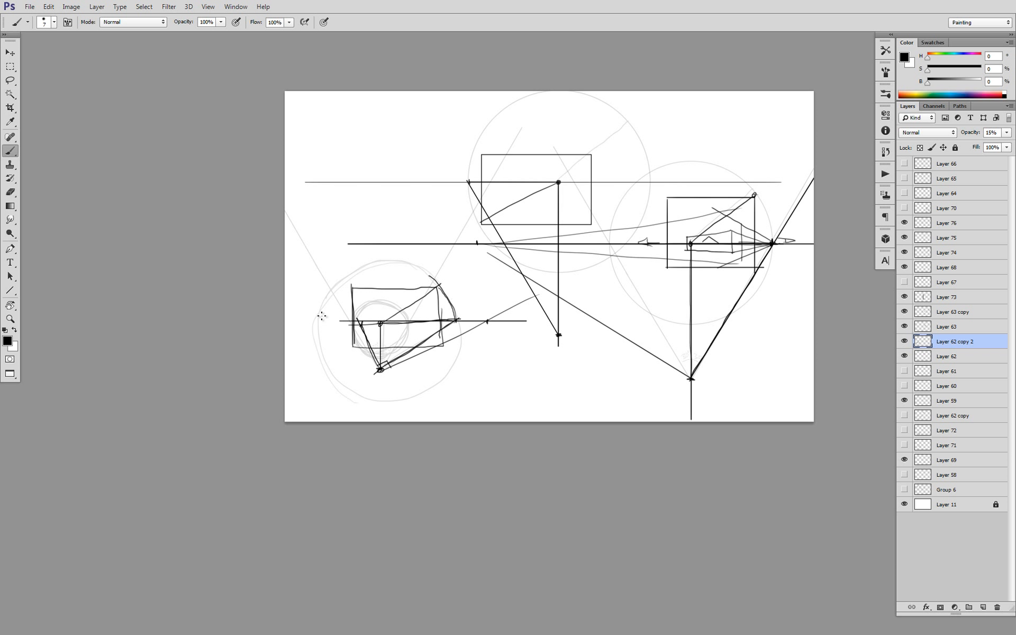
left_click_drag(381, 371, 378, 421)
key("ctrl+z")
left_click_drag(381, 372, 380, 419)
Sketch a faint fourth frame in the empty upper-left area of the canvas, with a low horizon and a vertical line of sight
mouse_move(543, 275)
left_mouse_down()
mouse_move(599, 326)
mouse_move(643, 344)
left_mouse_up()
left_click_drag(509, 238, 465, 232)
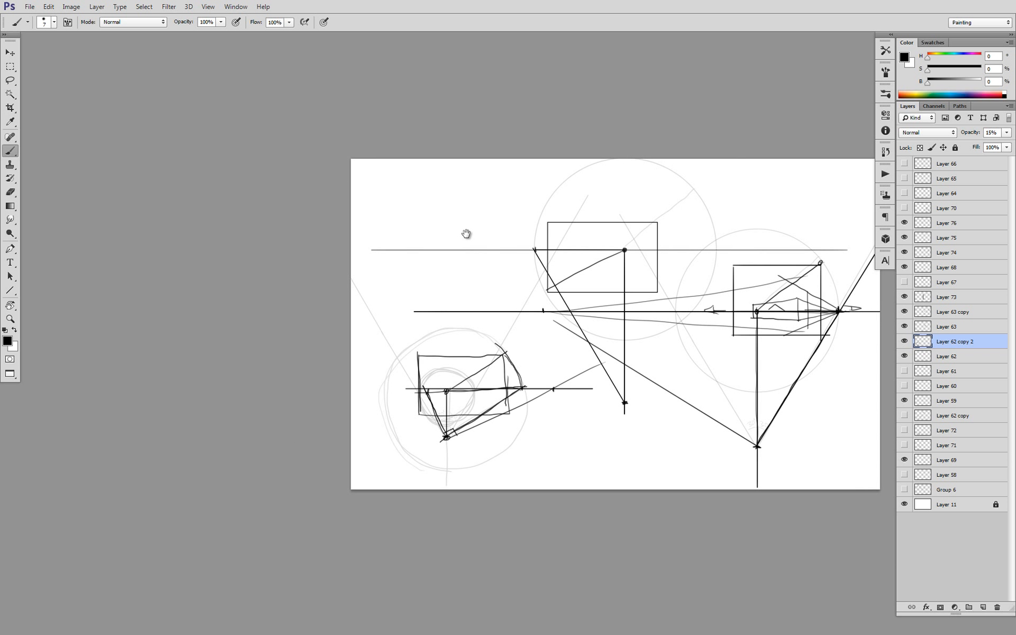
mouse_move(391, 195)
left_mouse_down()
mouse_move(467, 196)
mouse_move(411, 214)
mouse_move(389, 203)
mouse_move(391, 238)
left_mouse_up()
left_click_drag(467, 196, 468, 236)
mouse_move(390, 237)
left_mouse_down()
mouse_move(467, 236)
mouse_move(468, 224)
mouse_move(449, 312)
left_mouse_up()
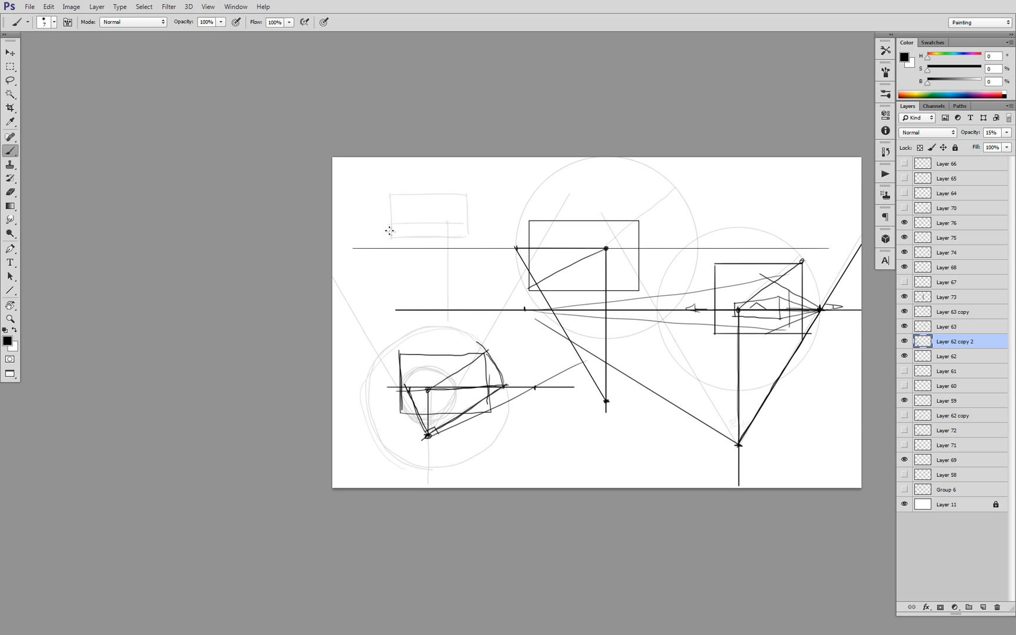
Extend the fourth frame's horizon to both sides and draw right-angle arms from its station point to the horizon
left_click_drag(374, 215, 449, 321)
left_click_drag(365, 227, 772, 218)
key("ctrl+z")
left_click_drag(520, 228, 620, 229)
left_click_drag(378, 230, 682, 234)
key("ctrl+z")
left_click_drag(343, 223, 669, 236)
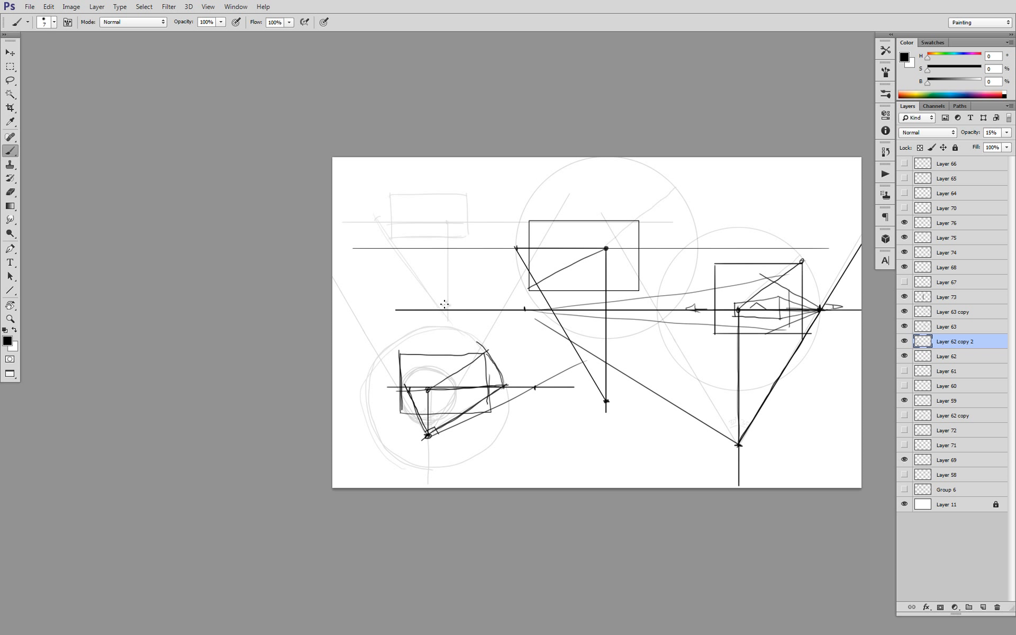
left_click_drag(405, 281, 337, 220)
left_click_drag(448, 310, 525, 222)
Sketch lines converging on both vanishing points of the fourth frame and a small box inside it
mouse_move(530, 220)
left_mouse_down()
mouse_move(430, 198)
mouse_move(408, 206)
left_mouse_up()
left_click_drag(509, 237, 410, 219)
mouse_move(529, 221)
left_mouse_down()
mouse_move(391, 193)
mouse_move(408, 198)
left_mouse_up()
mouse_move(510, 223)
left_mouse_down()
mouse_move(489, 229)
mouse_move(503, 235)
left_mouse_up()
mouse_move(431, 188)
left_mouse_down()
mouse_move(434, 213)
mouse_move(420, 226)
left_mouse_up()
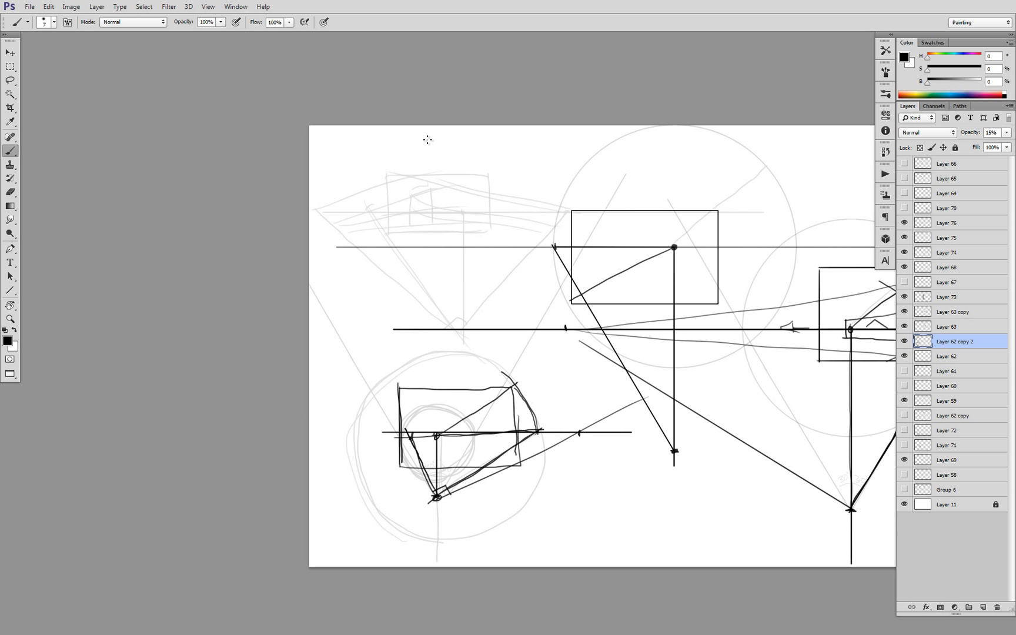
Draw a faint circle of view around the fourth frame and reinforce the frame's edges
mouse_move(428, 139)
left_mouse_down()
mouse_move(490, 240)
mouse_move(377, 167)
mouse_move(369, 187)
left_mouse_up()
left_click_drag(484, 289, 451, 311)
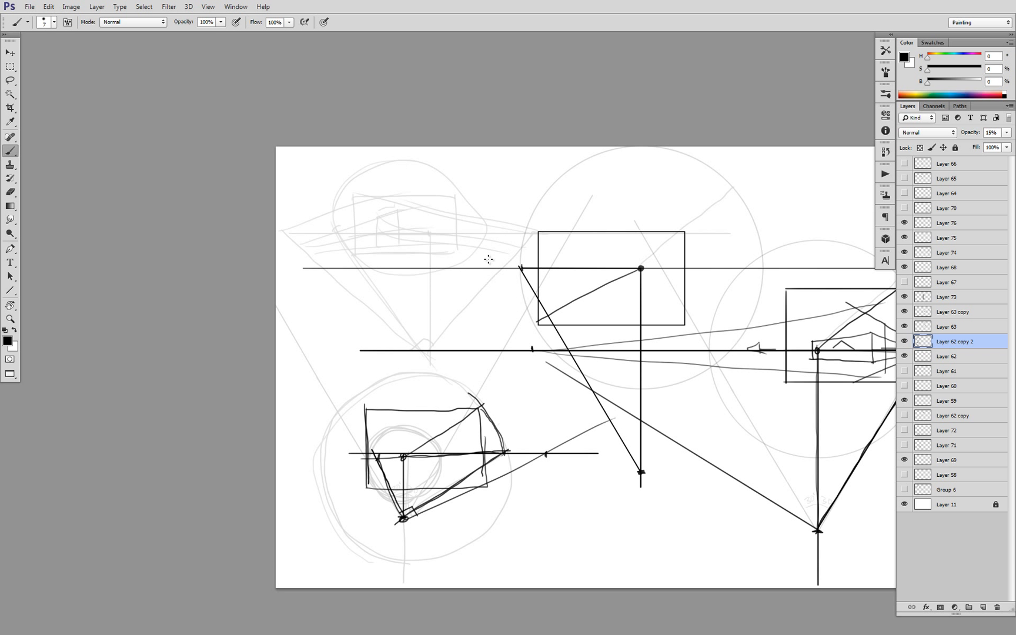
left_click_drag(348, 195, 454, 196)
mouse_move(456, 257)
left_mouse_down()
mouse_move(354, 246)
mouse_move(421, 195)
mouse_move(454, 196)
left_mouse_up()
Lighten the construction lines outside the fourth frame with the Eraser, leaving the frame area readable
key("e")
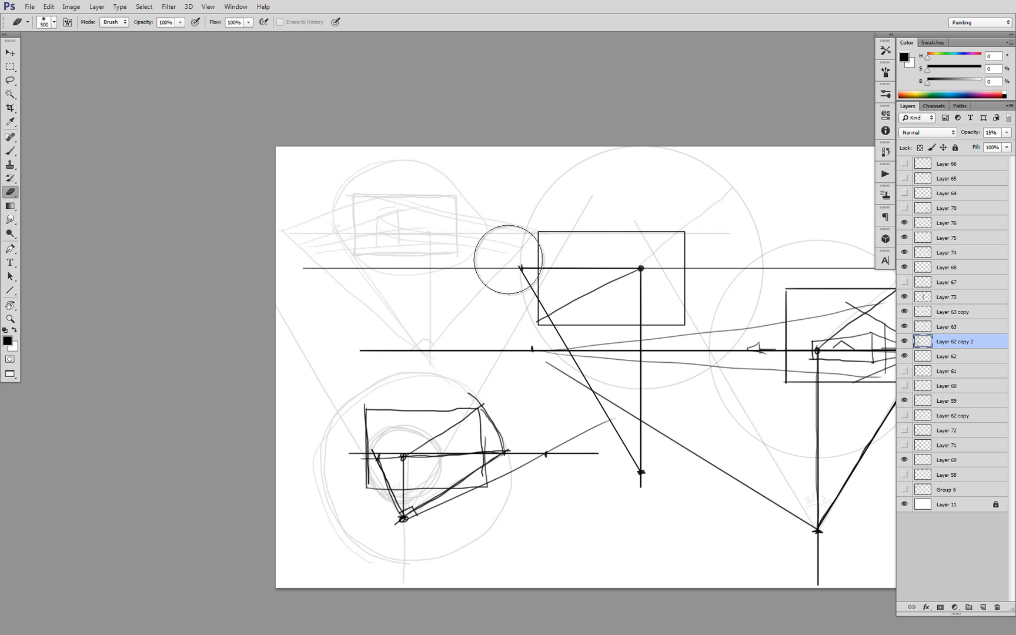
mouse_move(517, 268)
left_mouse_down()
mouse_move(391, 345)
mouse_move(335, 254)
left_mouse_up()
key("b")
left_click_drag(434, 253, 469, 254)
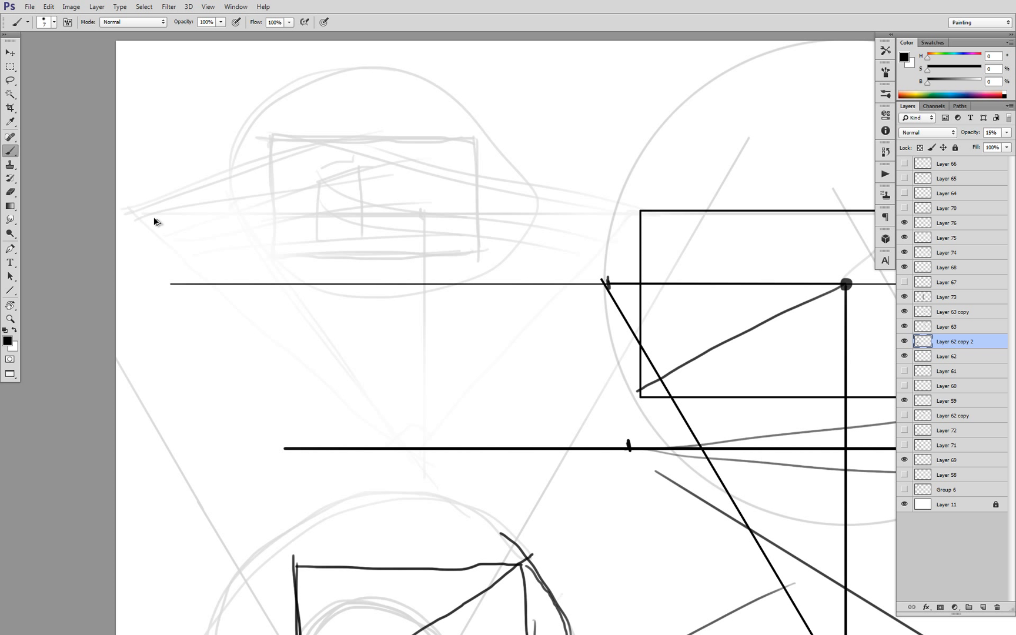
key("ctrl+z")
Redraw the converging lines from the fourth frame's left and right vanishing points across the frame
mouse_move(123, 215)
left_mouse_down()
mouse_move(377, 156)
mouse_move(378, 229)
mouse_move(153, 218)
mouse_move(334, 259)
left_mouse_up()
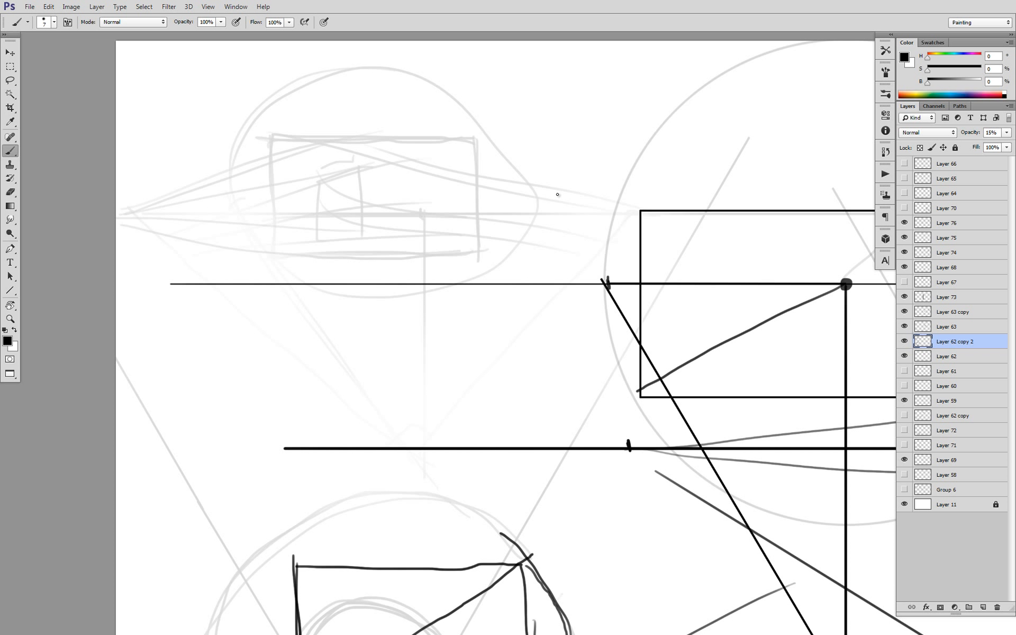
left_click_drag(473, 154, 664, 208)
left_click_drag(639, 223, 371, 227)
left_click_drag(639, 228, 338, 262)
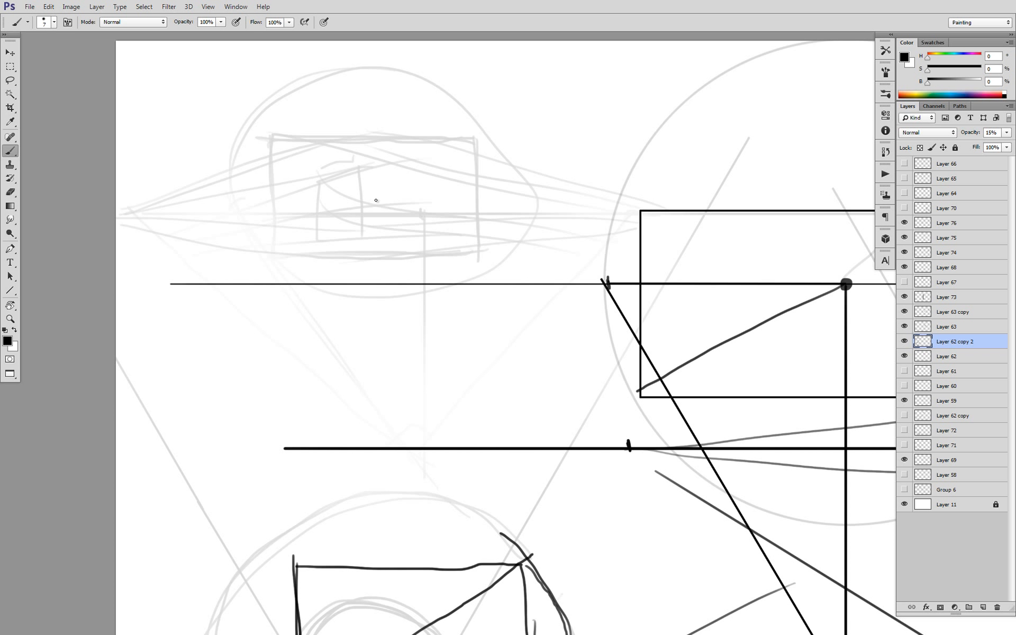
Add the box's vertical edges inside the fourth frame, then redraw the vertical line of sight down to a marked station point
left_click_drag(397, 234, 394, 186)
mouse_move(378, 158)
left_mouse_down()
mouse_move(386, 258)
mouse_move(356, 263)
left_mouse_up()
mouse_move(427, 282)
left_mouse_down()
mouse_move(410, 279)
mouse_move(436, 279)
left_mouse_up()
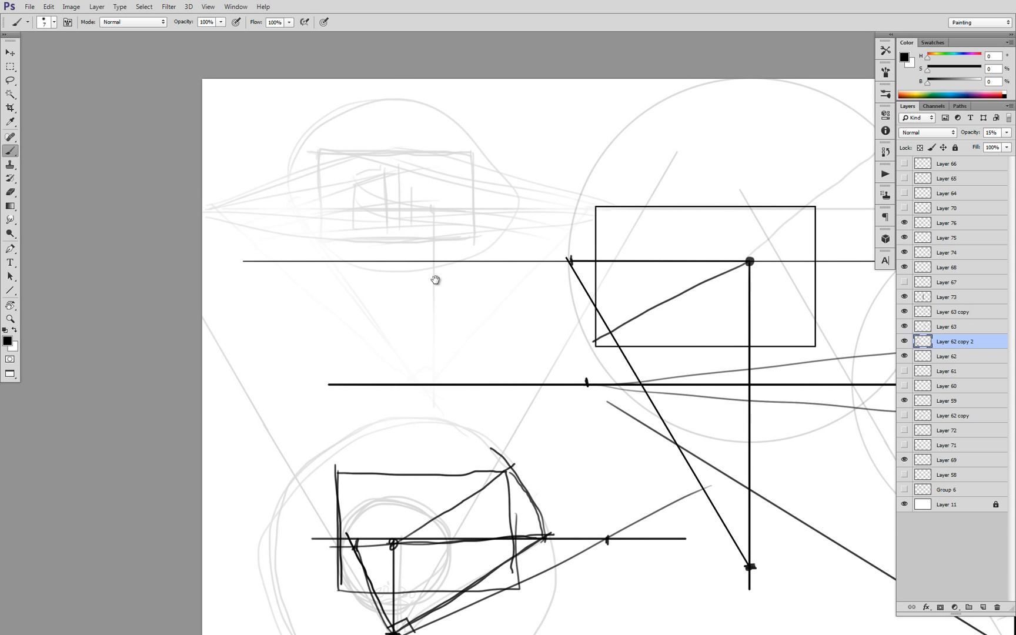
left_click_drag(435, 206, 437, 400)
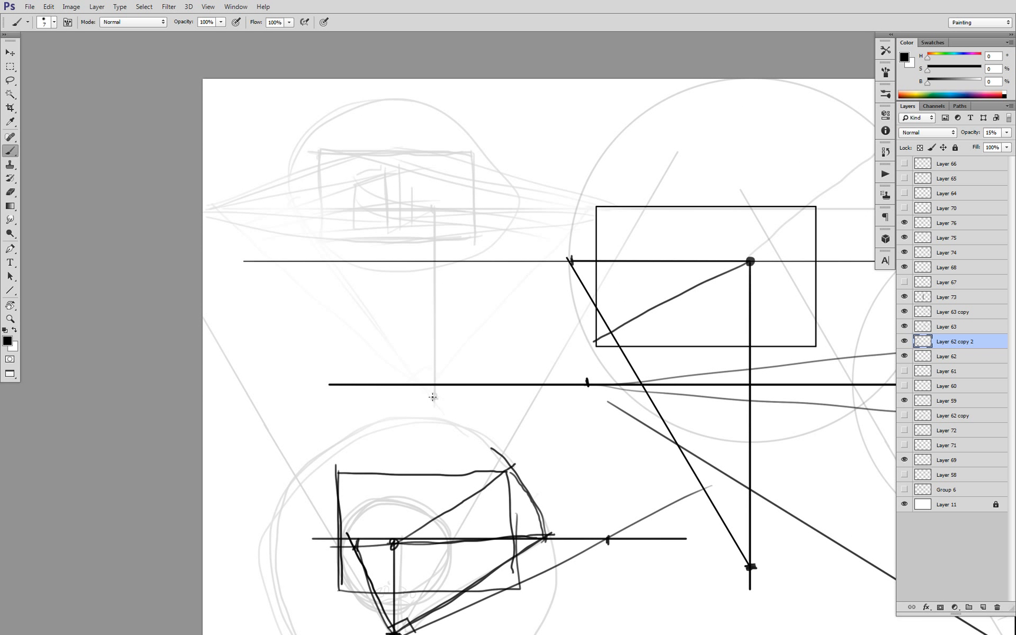
mouse_move(417, 288)
left_mouse_down()
mouse_move(449, 290)
mouse_move(428, 227)
mouse_move(463, 283)
left_mouse_up()
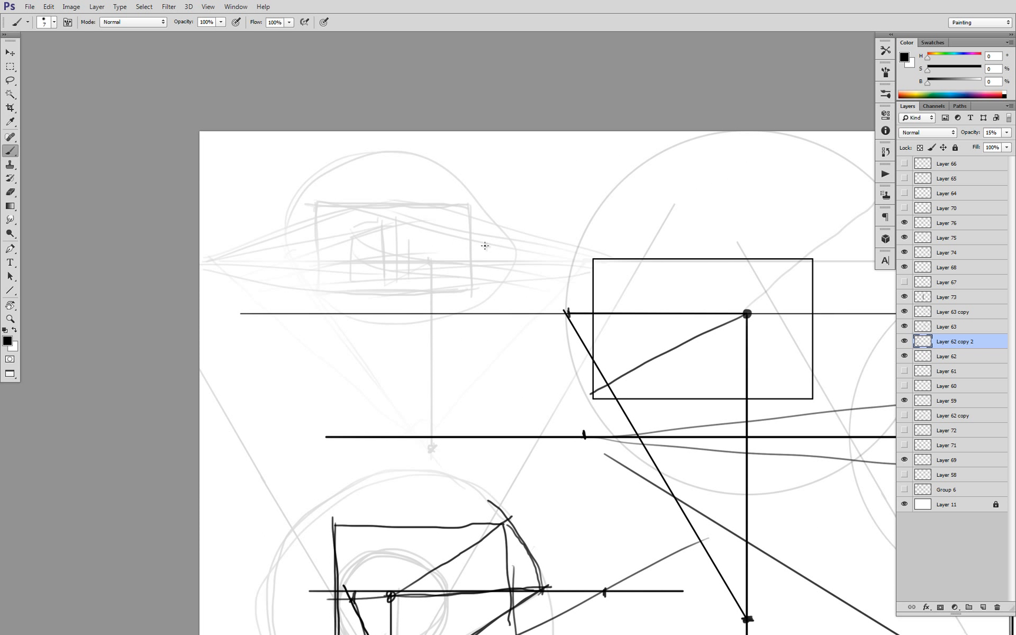
left_click_drag(445, 268, 419, 297)
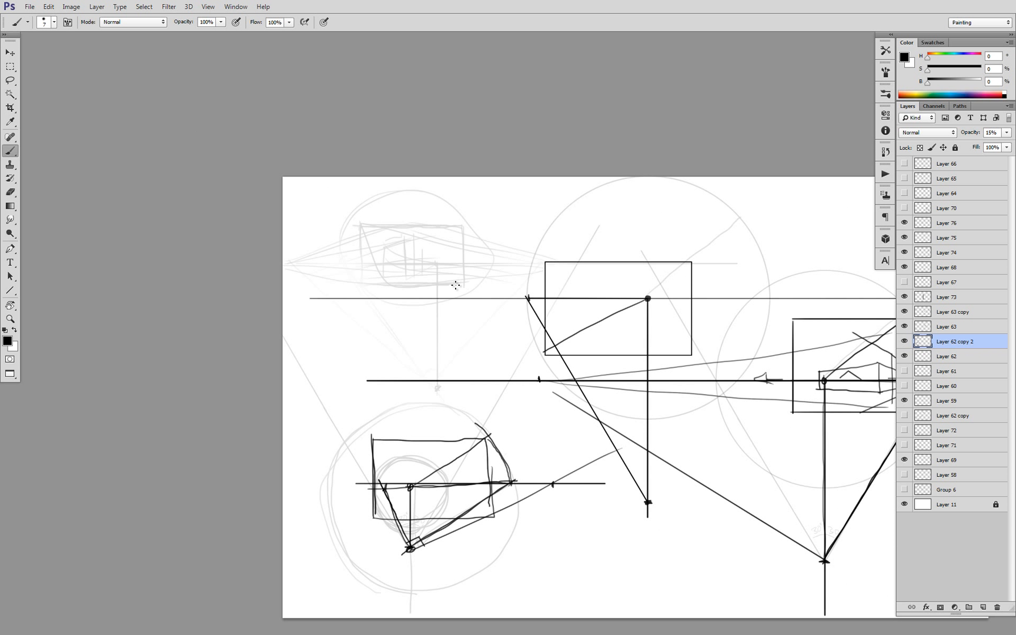
Copy the area inside the fourth frame into a new 580 × 360 pixel document with a white background
key("m")
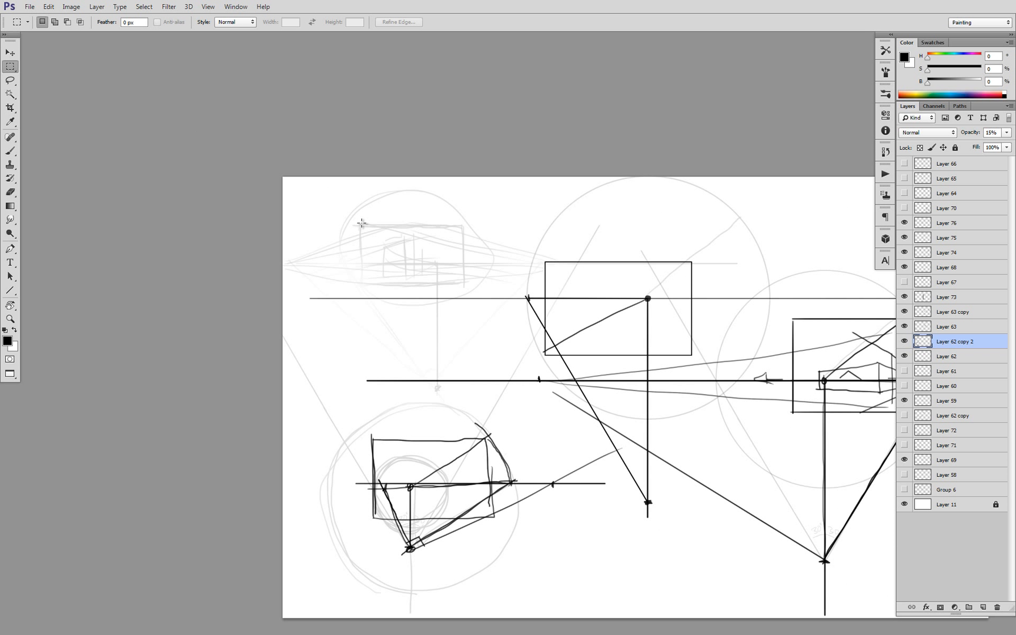
left_click_drag(361, 223, 464, 286)
key("ctrl+j")
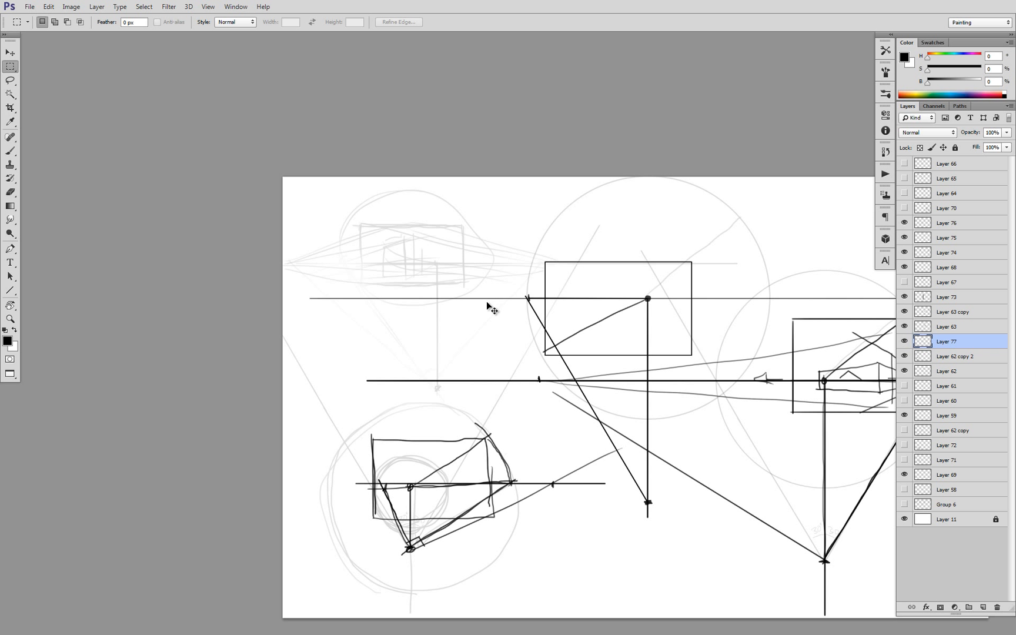
key("ctrl+z")
key("ctrl+n")
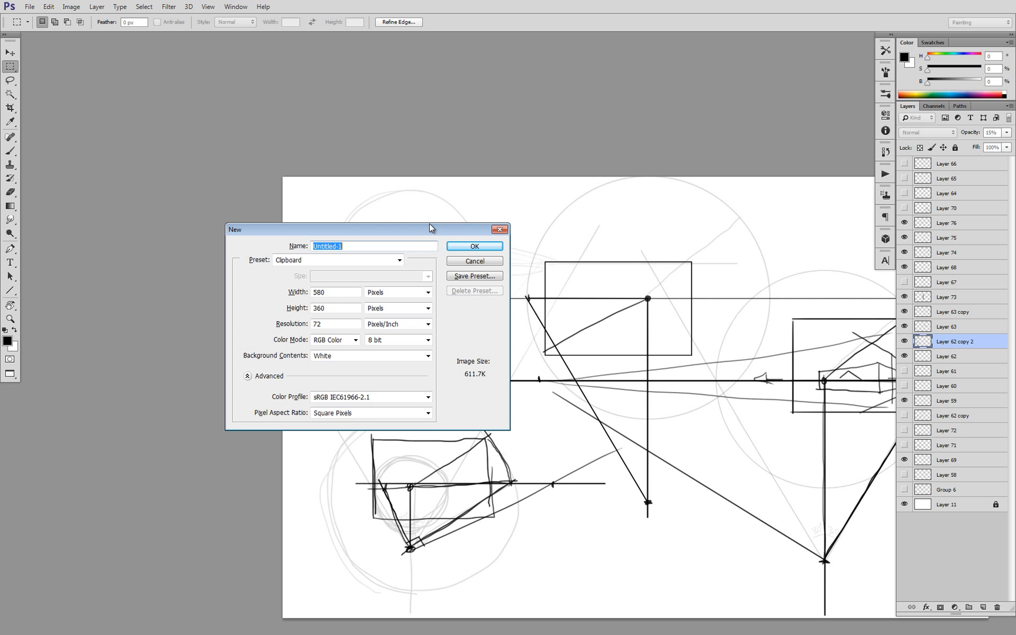
key("Return")
key("ctrl+v")
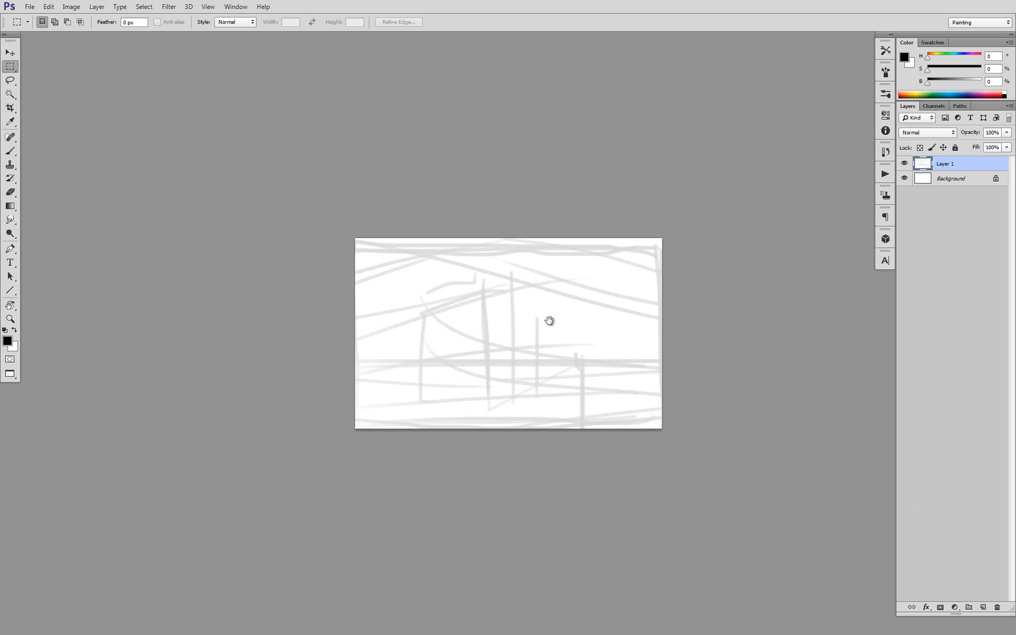
left_click_drag(550, 322, 515, 307)
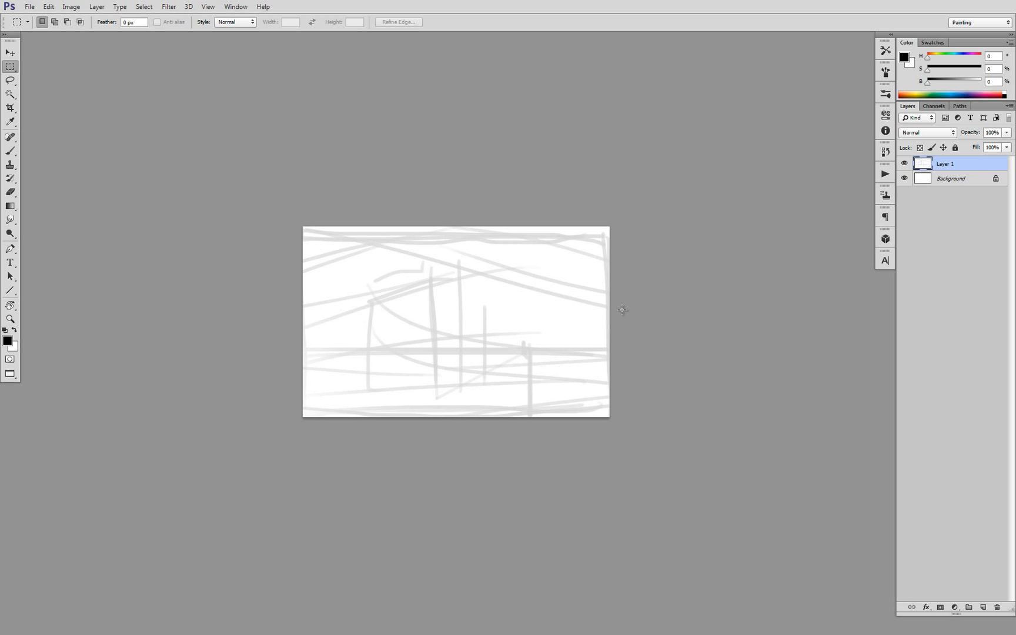
left_click_drag(614, 303, 480, 262)
key("ctrl+d")
key("b")
left_click(509, 313)
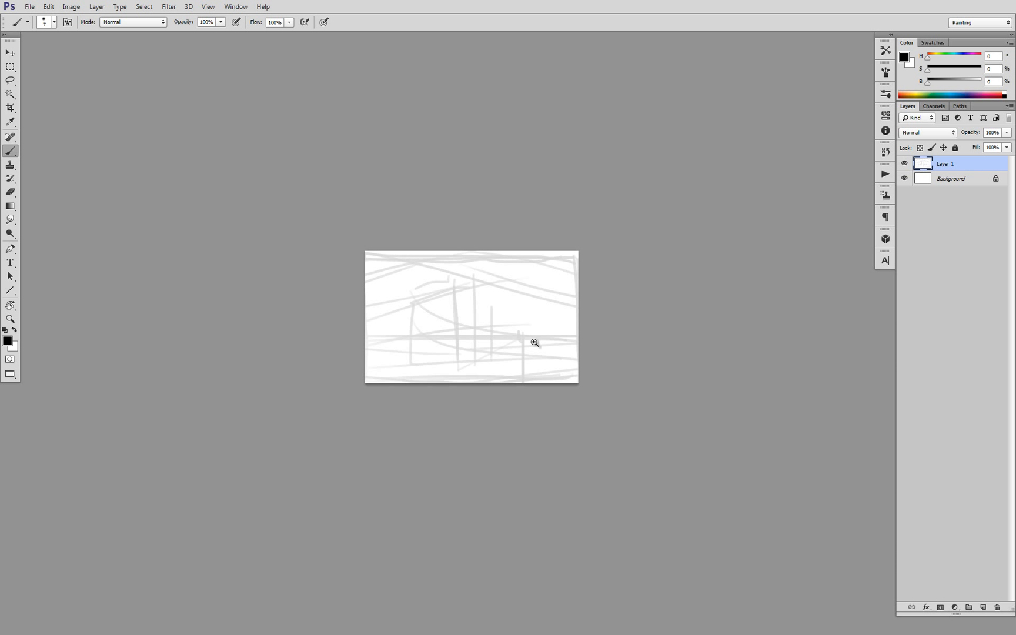
left_click(533, 341)
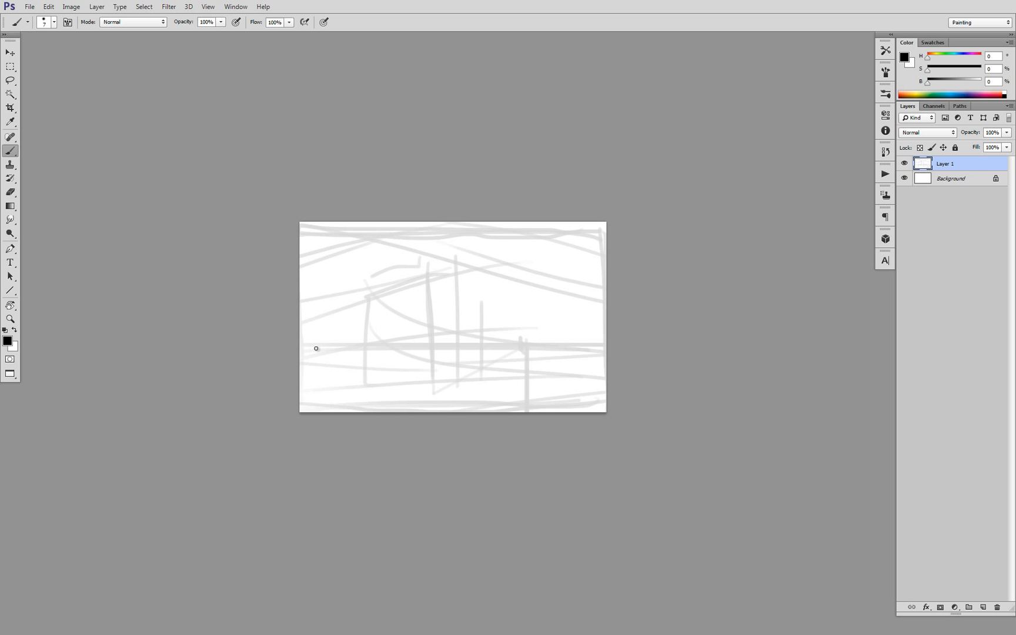
Try a heavy horizon line across the cropped picture in the new document and undo it
mouse_move(293, 342)
left_mouse_down()
mouse_move(662, 344)
mouse_move(212, 348)
left_mouse_up()
key("ctrl+z")
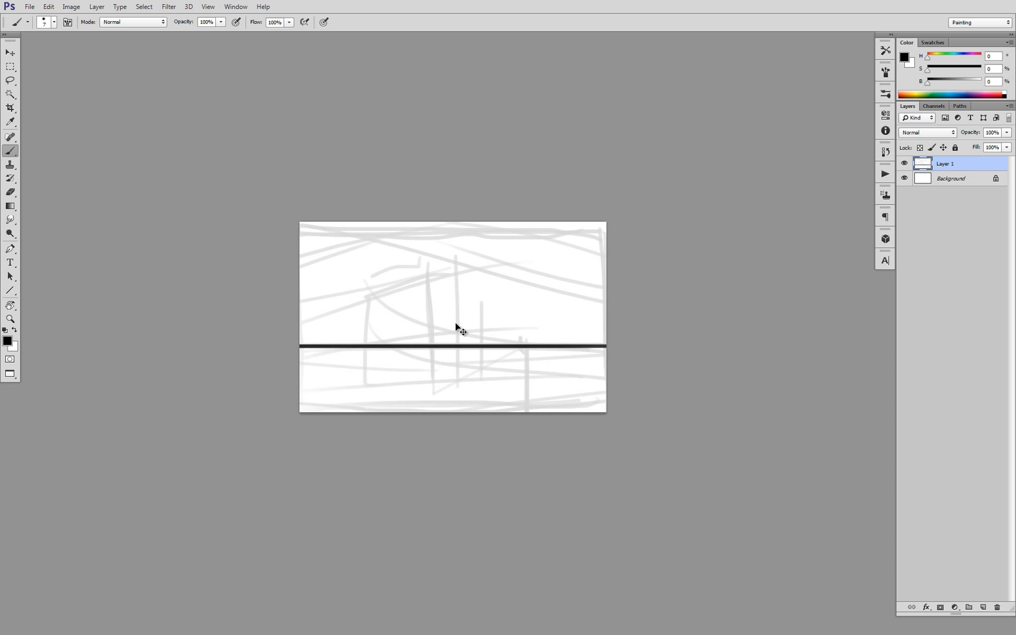
key("ctrl+z")
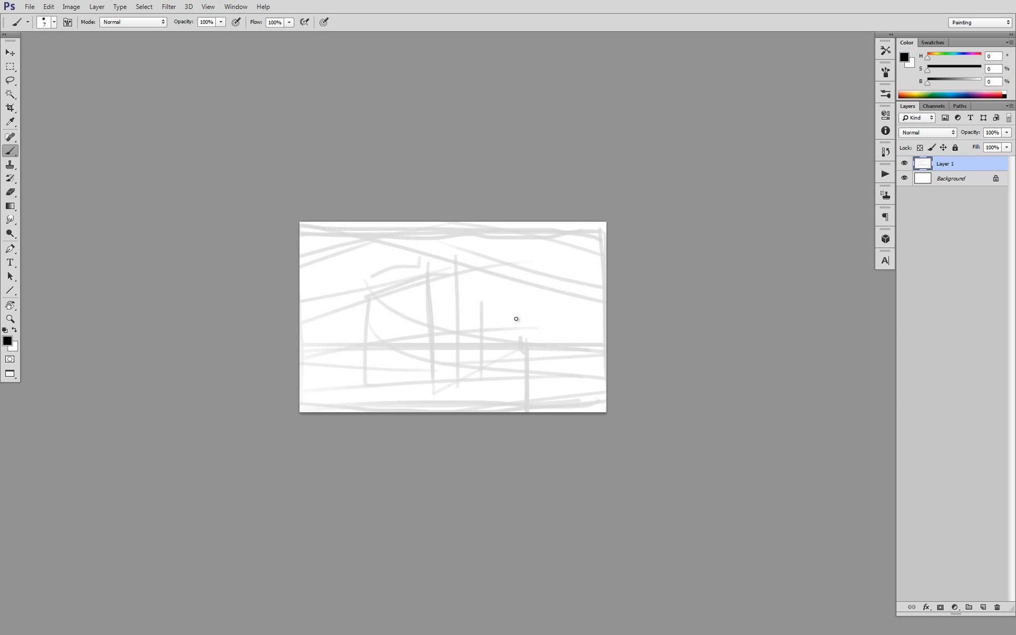
Close the cropped picture's document without saving it and return to the main perspective drawing
scroll(562, 328, "down", 2)
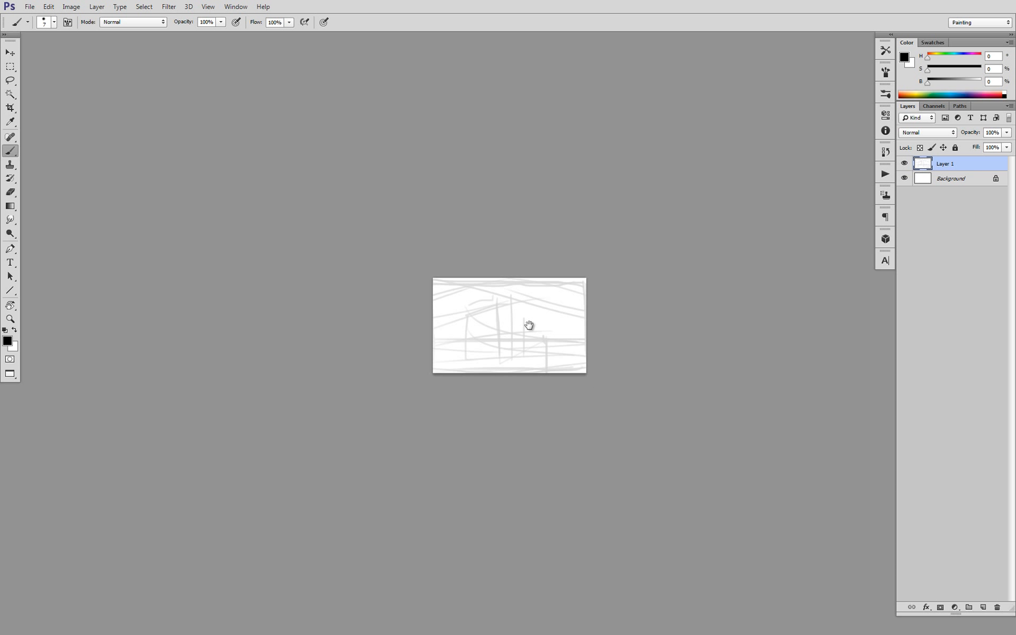
scroll(532, 329, "down", 1)
scroll(547, 320, "up", 3)
key("ctrl+w")
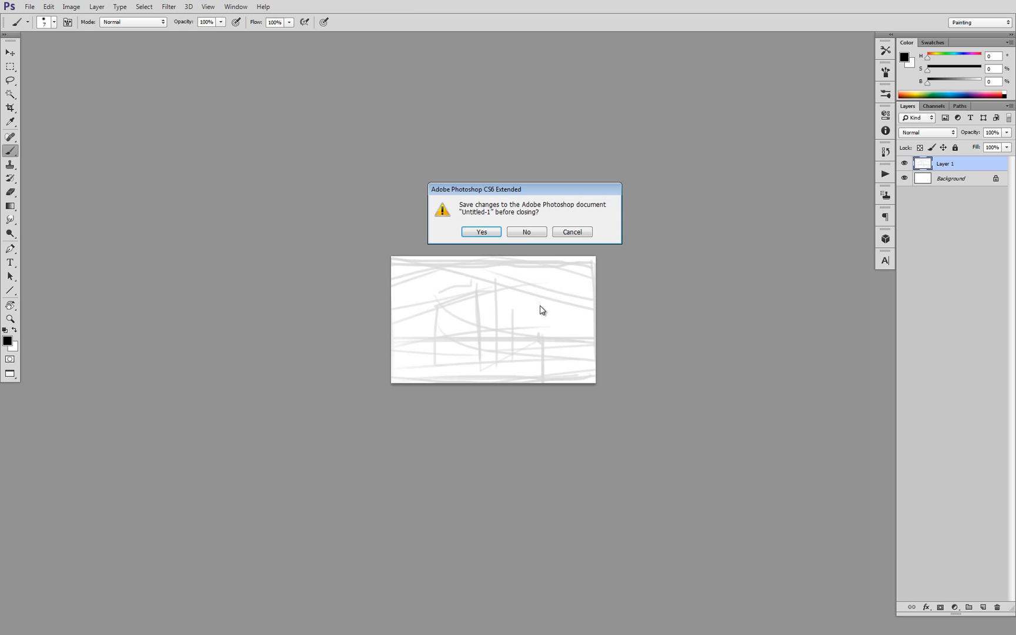
left_click(523, 234)
scroll(533, 338, "up", 3)
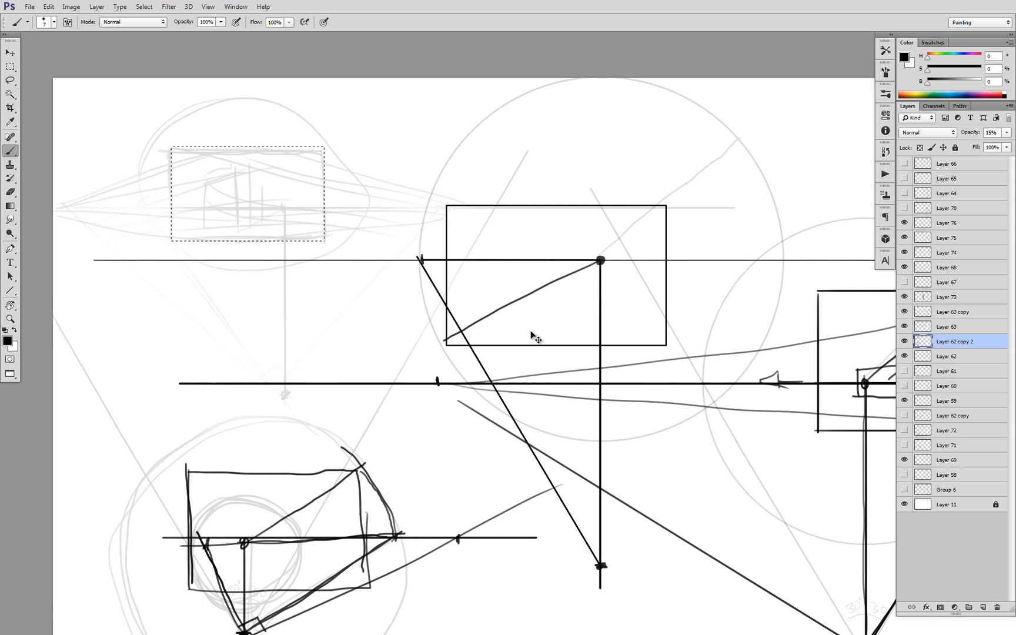
scroll(589, 276, "up", 1)
scroll(561, 297, "down", 1)
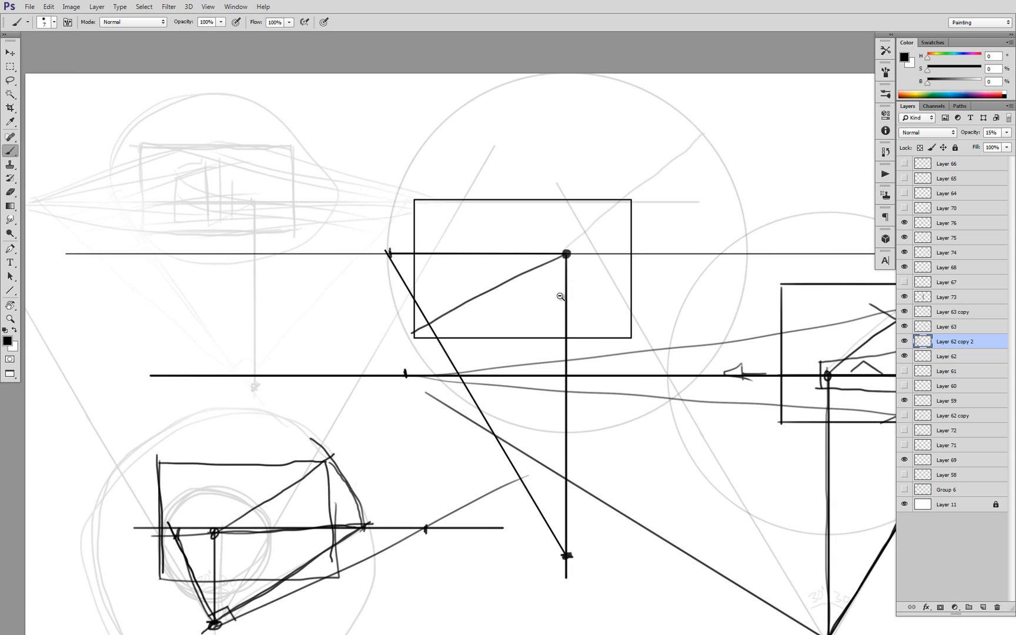
scroll(560, 297, "down", 1)
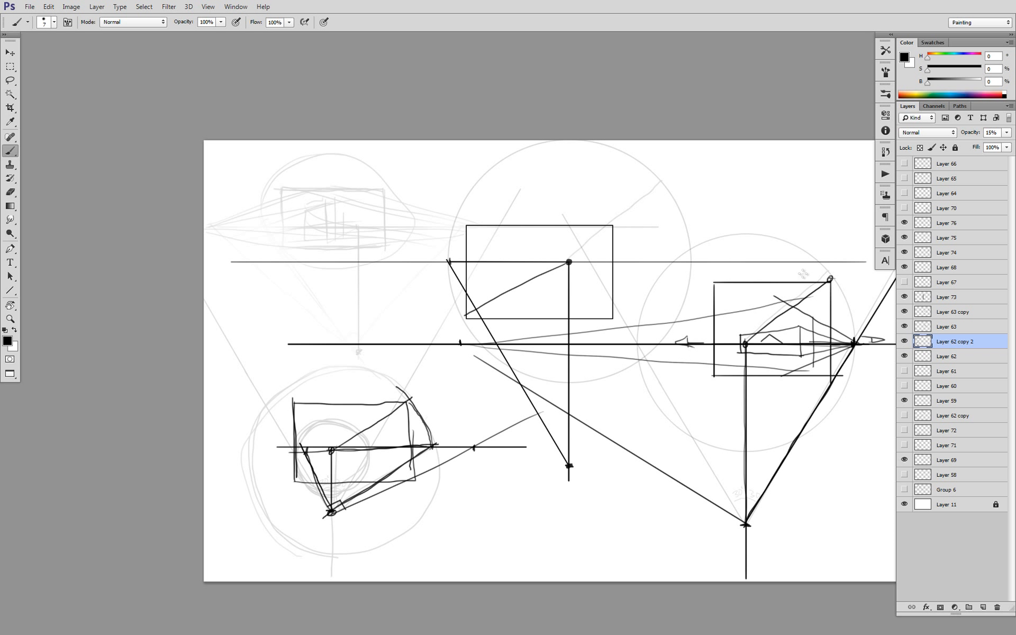
Examine the station point and vanishing point constructions across the whole canvas
left_click_drag(735, 347, 676, 324)
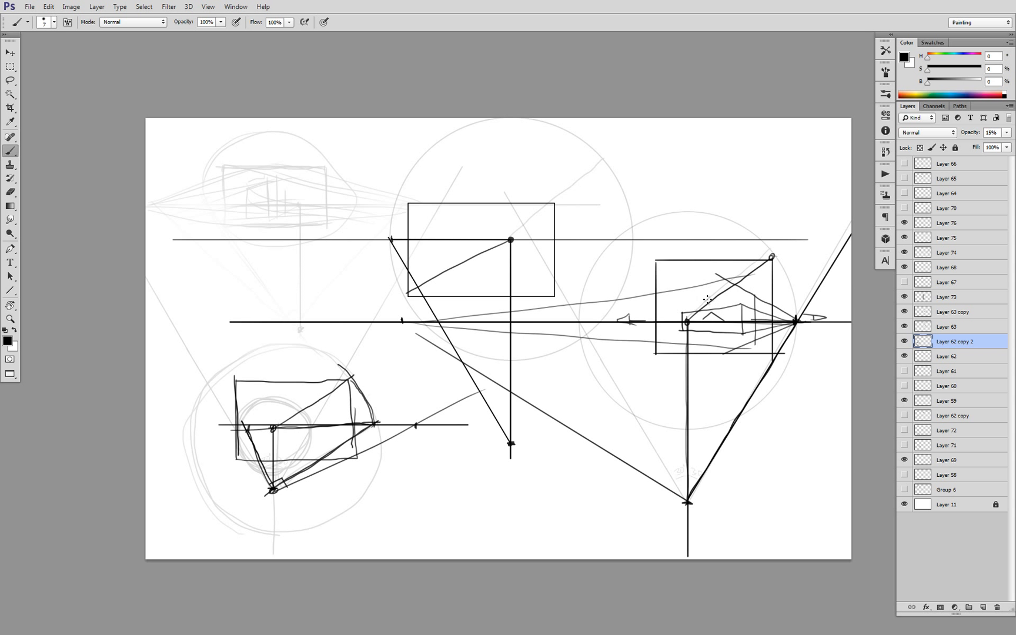
left_click_drag(704, 373, 680, 374)
left_click(682, 367, "alt")
left_click(688, 377, "alt")
left_click(667, 383, "ctrl")
left_click(325, 412, "ctrl")
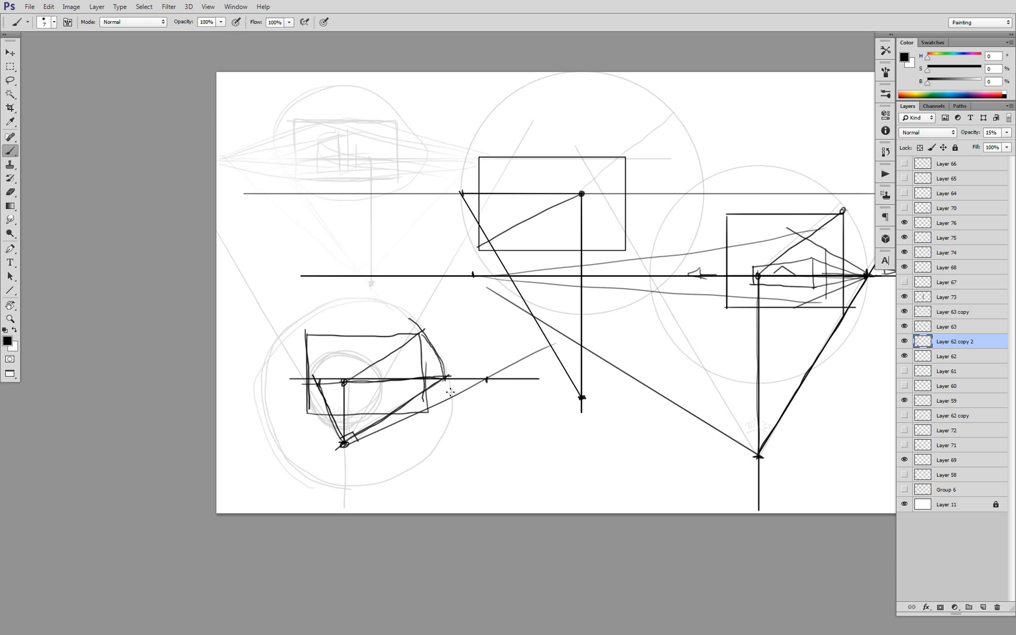
left_click_drag(542, 343, 463, 360)
left_click(463, 360, "alt")
left_click(480, 322, "ctrl")
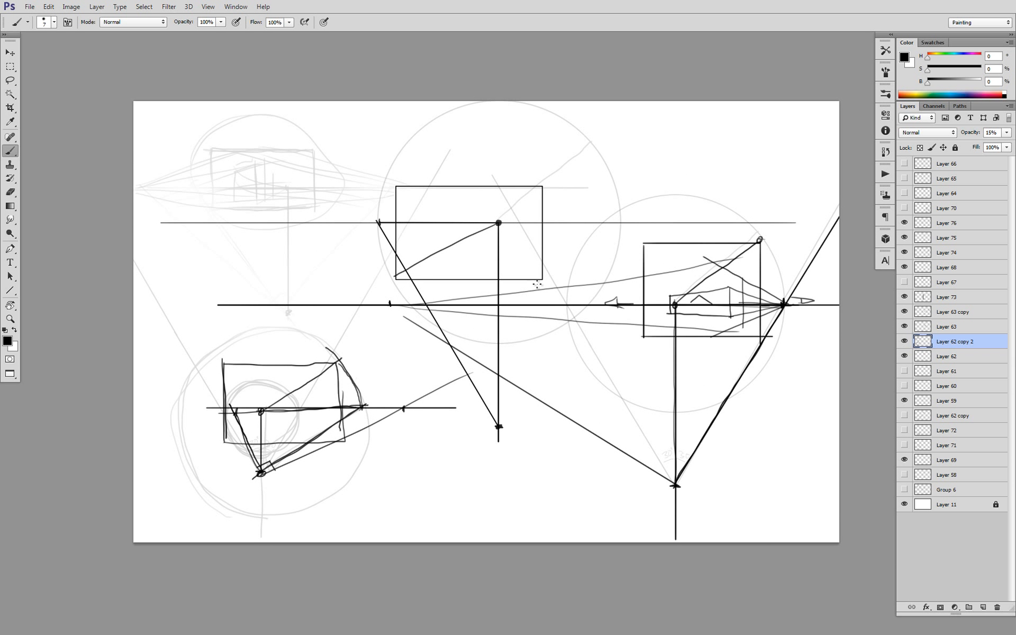
Add a new layer above Layer 76 and ready the Brush tool for drawing on it
key("v")
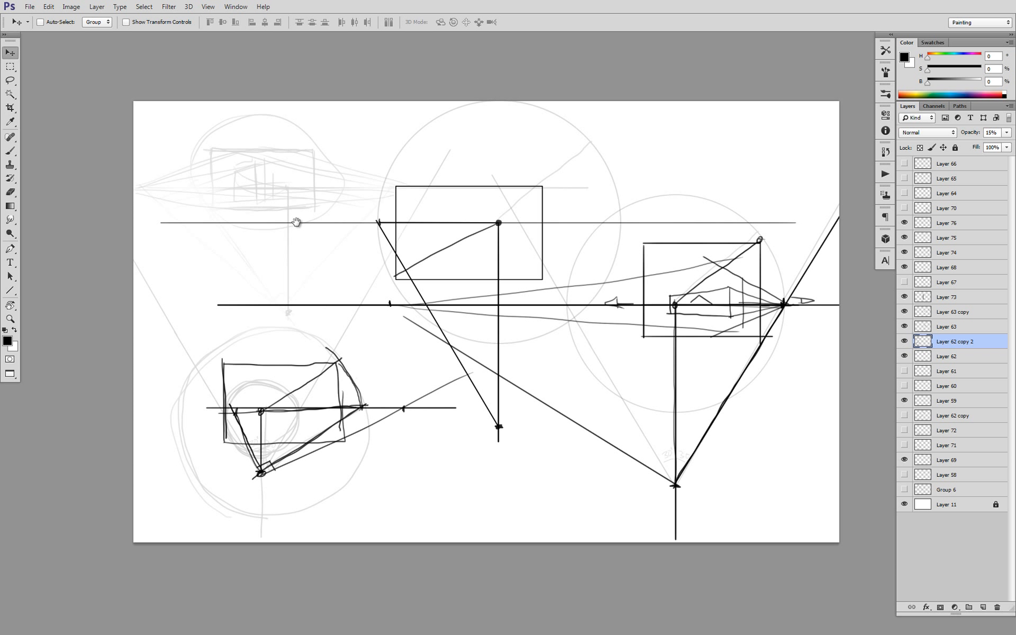
left_click_drag(269, 201, 278, 206)
left_click(947, 223)
key("ctrl+shift+alt+n")
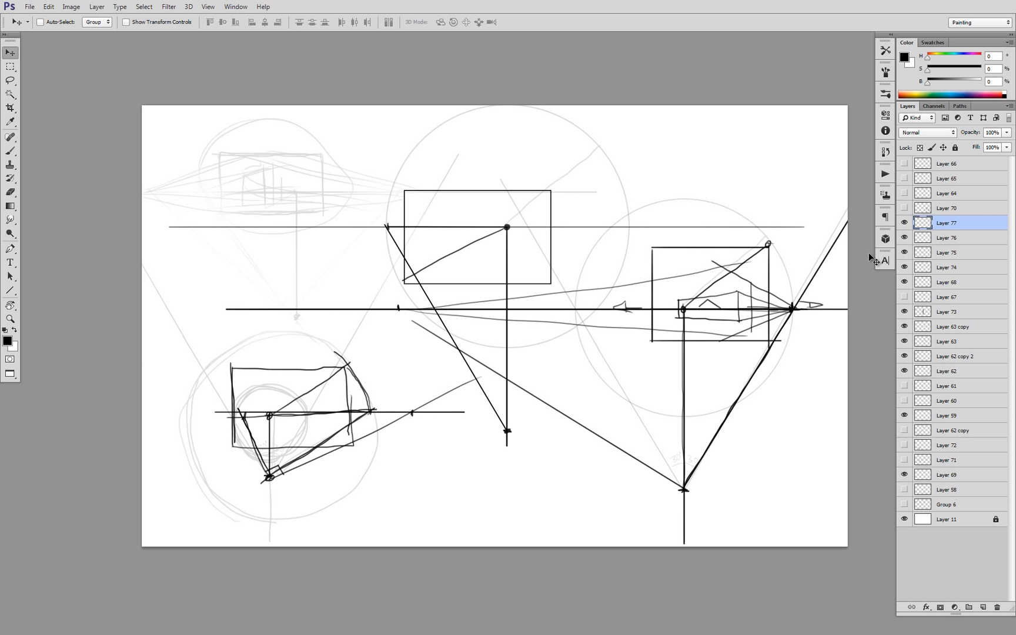
key("b")
Try dark vertical and horizontal strokes over the faded fourth frame and undo them
left_click_drag(303, 194, 304, 271)
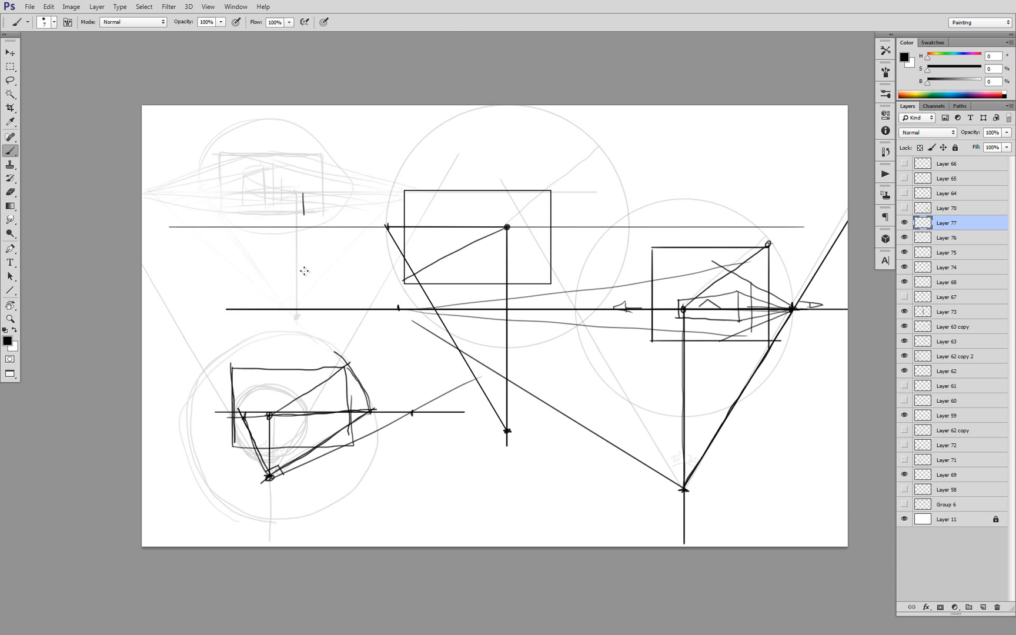
left_click_drag(302, 193, 403, 194)
key("ctrl+alt+z")
key("ctrl+alt+z")
Sketch a new rectangular frame above the middle frame, with a long horizon line through it and a vanishing point marked inside
mouse_move(511, 178)
left_mouse_down()
mouse_move(602, 121)
mouse_move(634, 124)
mouse_move(590, 183)
mouse_move(625, 182)
left_mouse_up()
left_click_drag(624, 119, 627, 187)
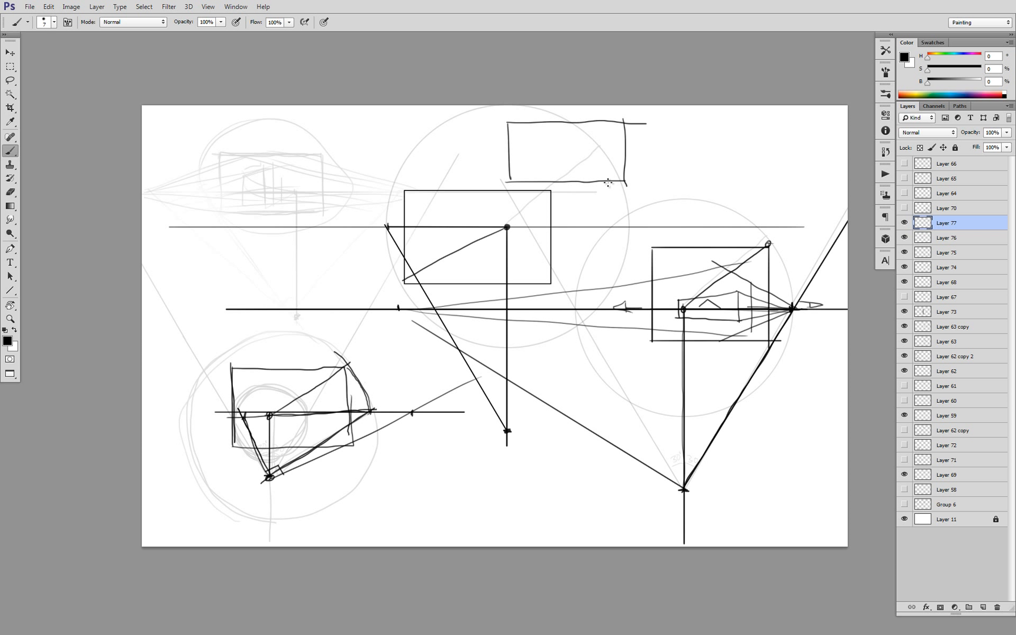
mouse_move(467, 166)
left_mouse_down()
mouse_move(744, 161)
mouse_move(343, 193)
left_mouse_up()
key("ctrl+alt+z")
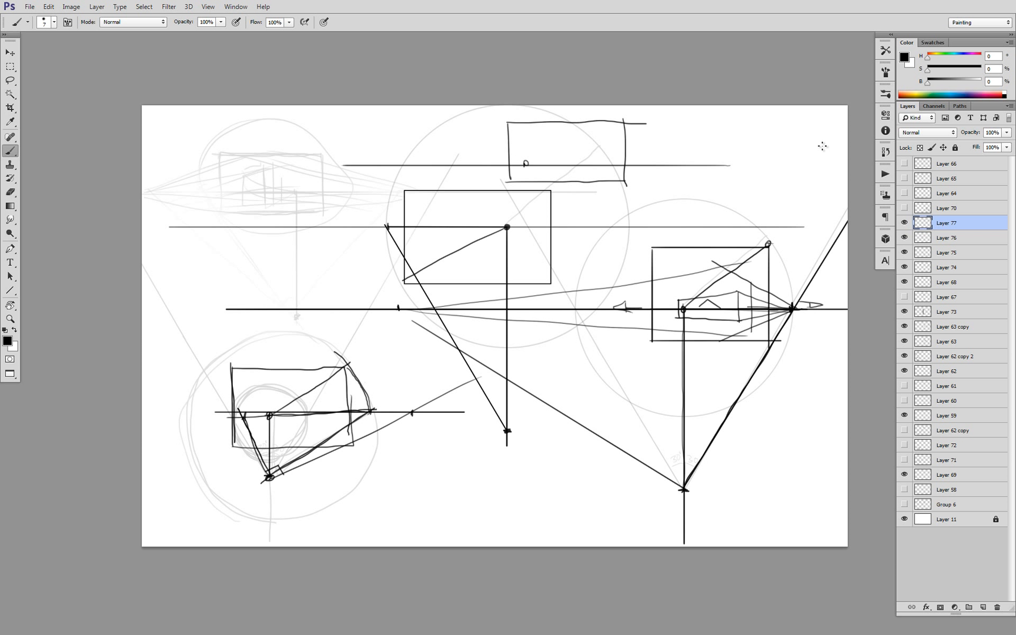
Draw the new frame's vertical line of sight to a station point, connect the inner vanishing point, and add a line at right angles
left_click_drag(555, 136, 555, 254)
left_click_drag(525, 163, 559, 252)
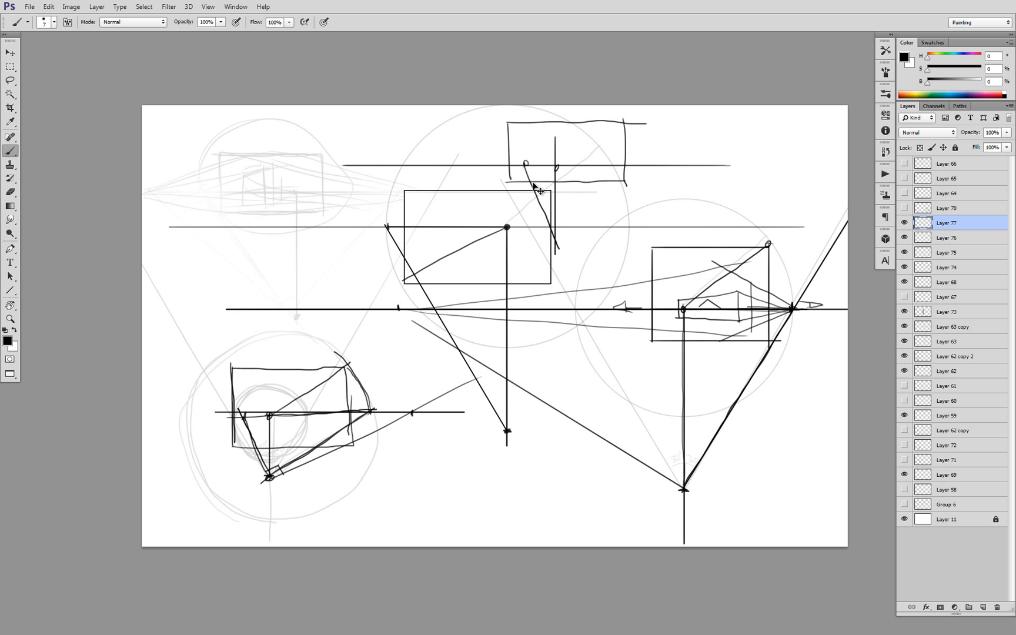
key("ctrl+z")
left_click_drag(526, 163, 550, 236)
key("ctrl+z")
left_click_drag(525, 162, 558, 252)
left_click_drag(557, 252, 669, 207)
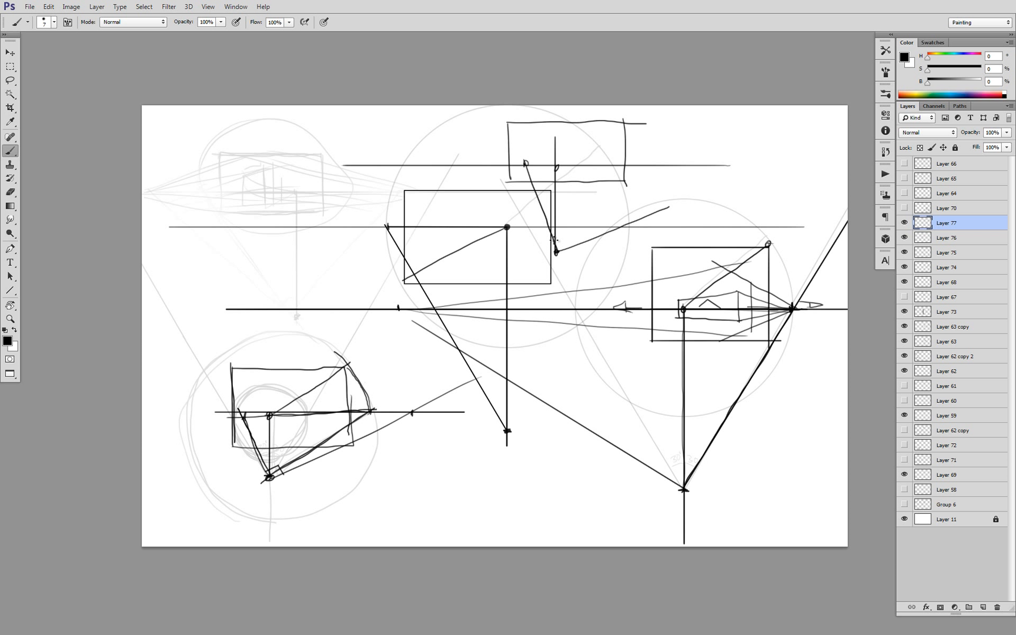
left_click_drag(555, 241, 568, 249)
Sketch a tilted square beside the middle frame, extending two of its sides and marking the right angle between them
mouse_move(322, 230)
left_mouse_down()
mouse_move(330, 266)
mouse_move(363, 250)
mouse_move(369, 261)
mouse_move(357, 222)
left_mouse_up()
mouse_move(358, 221)
left_mouse_down()
mouse_move(318, 231)
mouse_move(332, 270)
left_mouse_up()
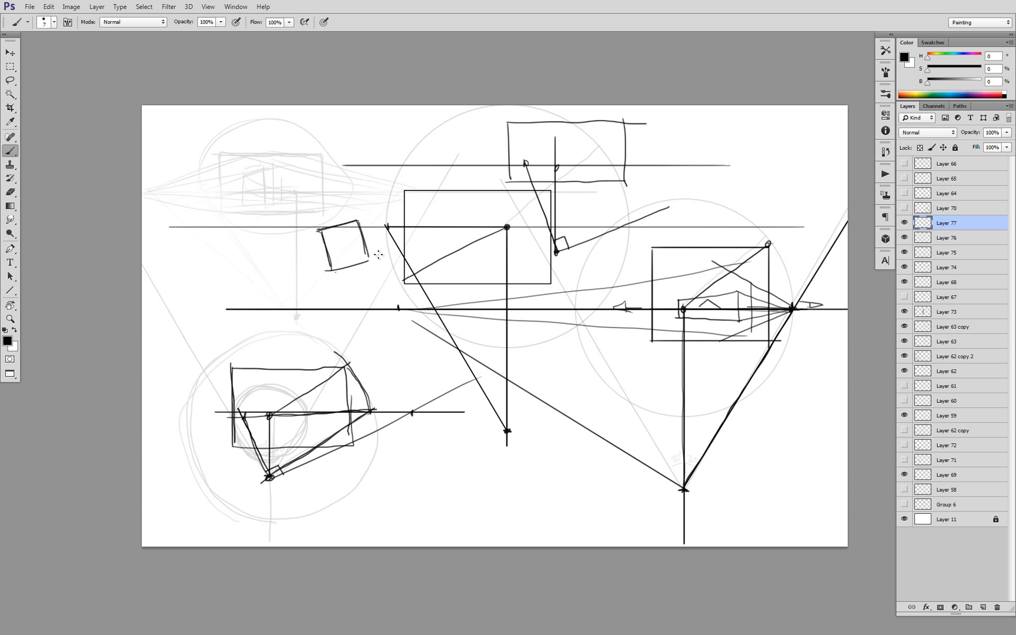
mouse_move(415, 248)
left_mouse_down()
mouse_move(347, 264)
mouse_move(304, 173)
left_mouse_up()
left_click_drag(329, 259, 345, 257)
Extend the right-angle line from the new frame's station point up to the horizon and mark the second vanishing point there
left_click_drag(559, 253, 763, 169)
left_click_drag(526, 164, 801, 164)
left_click(656, 222, "alt")
left_click(654, 237, "alt")
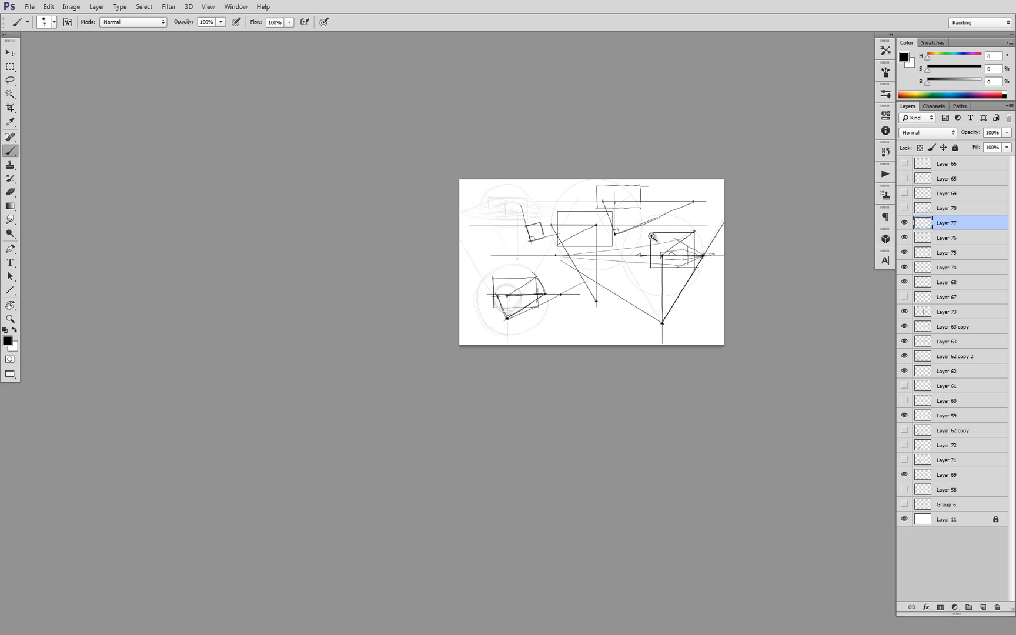
left_click(632, 229, "ctrl")
left_click(635, 230, "ctrl")
left_click(636, 231, "ctrl")
left_click_drag(743, 171, 741, 191)
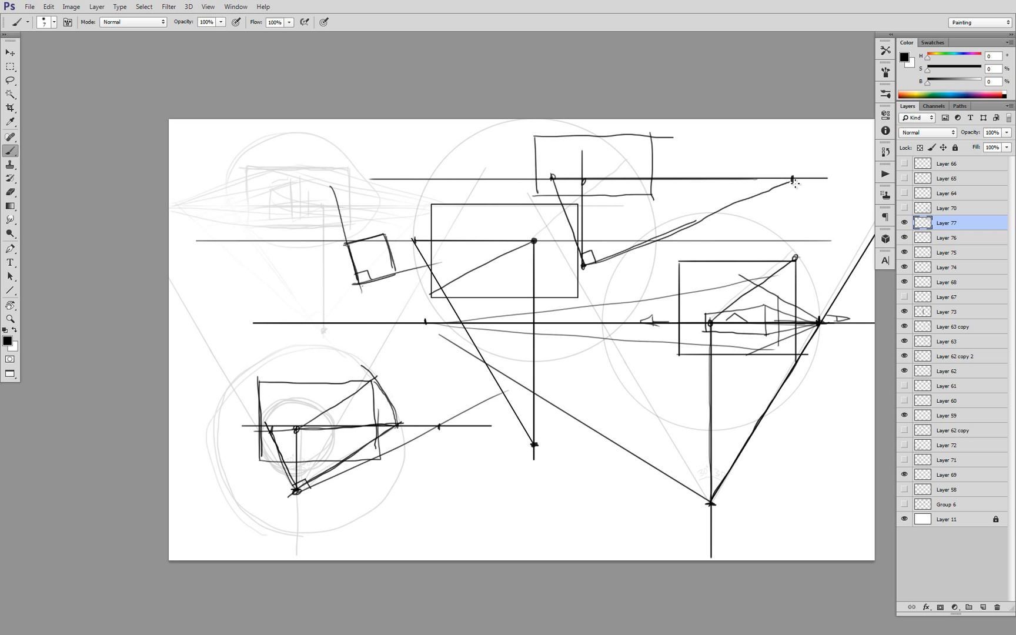
key("ctrl+z")
Darken the vanishing point inside the new frame and reinforce the horizon at the outer vanishing point
left_click(558, 181)
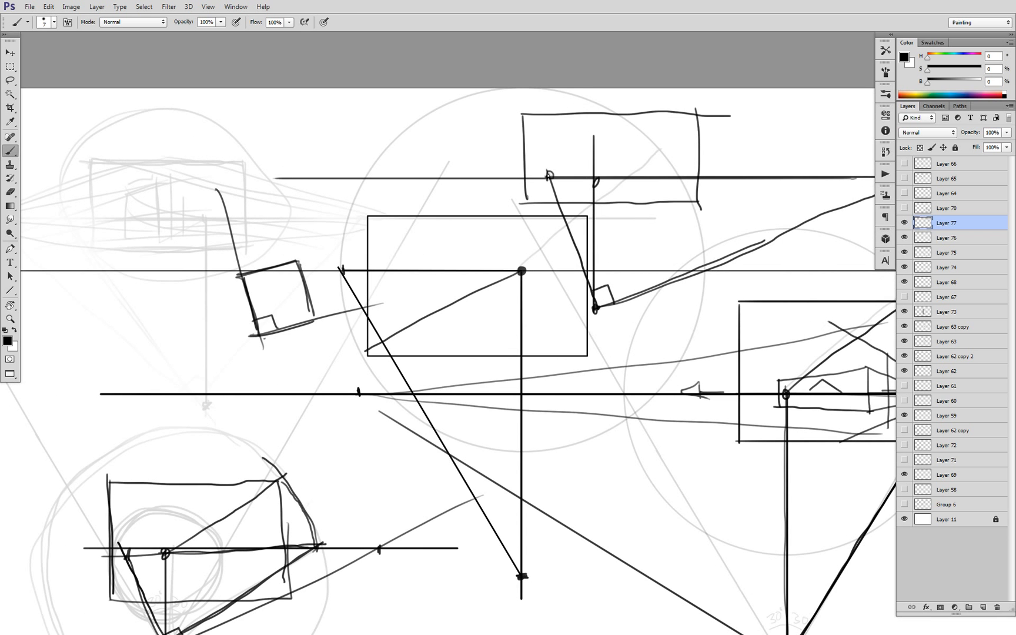
left_click_drag(552, 176, 546, 181)
left_click(611, 184, "alt")
left_click(612, 185, "alt")
left_click_drag(645, 213, 618, 216)
left_click(656, 211, "ctrl")
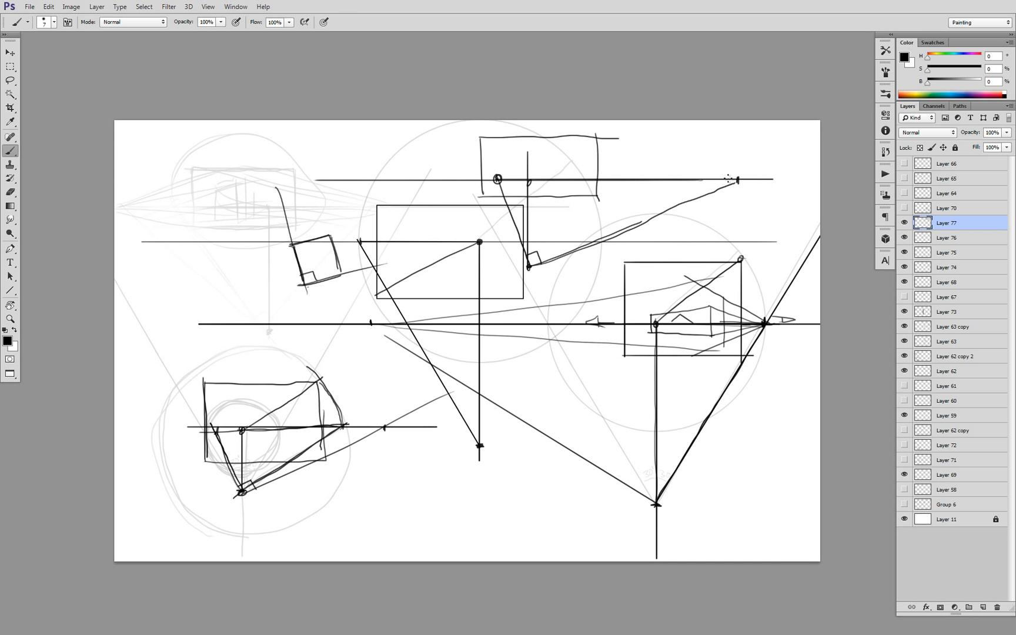
left_click_drag(729, 179, 777, 179)
Sketch the top and side edges of a dark frame over the faded fourth frame
left_click_drag(266, 195, 383, 180)
mouse_move(289, 142)
left_mouse_down()
mouse_move(288, 228)
mouse_move(291, 159)
mouse_move(407, 159)
mouse_move(408, 220)
left_mouse_up()
key("ctrl+z")
left_click_drag(293, 220, 408, 219)
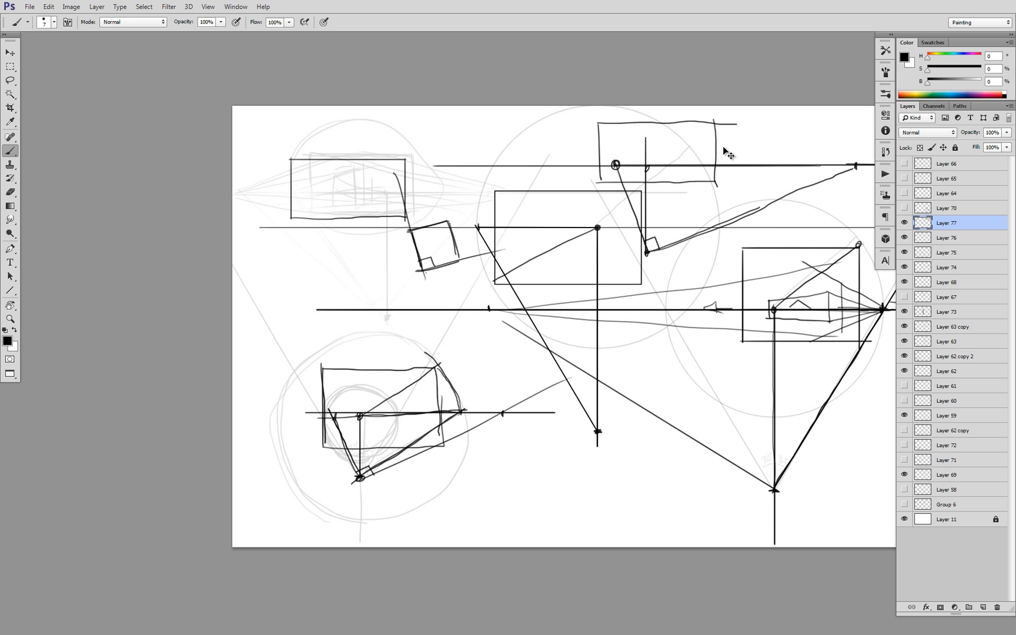
key("ctrl+z")
Draw converging lines from the outer vanishing point into the upper frame
mouse_move(856, 165)
left_mouse_down()
mouse_move(674, 126)
mouse_move(731, 149)
mouse_move(636, 132)
left_mouse_up()
left_click_drag(856, 164, 637, 148)
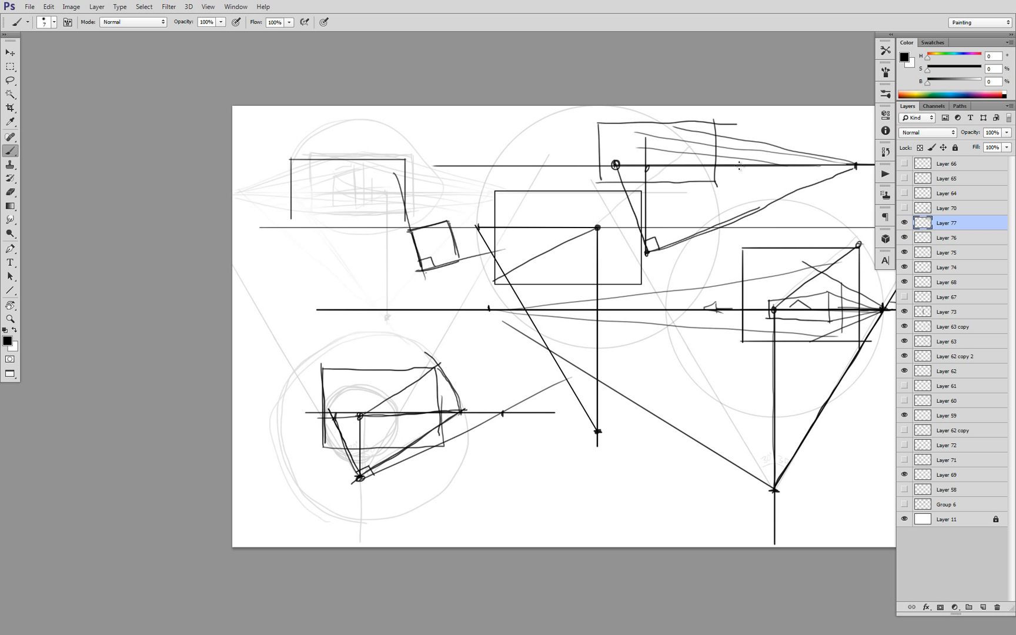
key("ctrl+z")
mouse_move(854, 164)
left_mouse_down()
mouse_move(668, 149)
mouse_move(730, 175)
left_mouse_up()
key("ctrl+z")
Add lines radiating from the upper frame's inner vanishing point and a vertical edge crossing them
left_click_drag(616, 159, 653, 117)
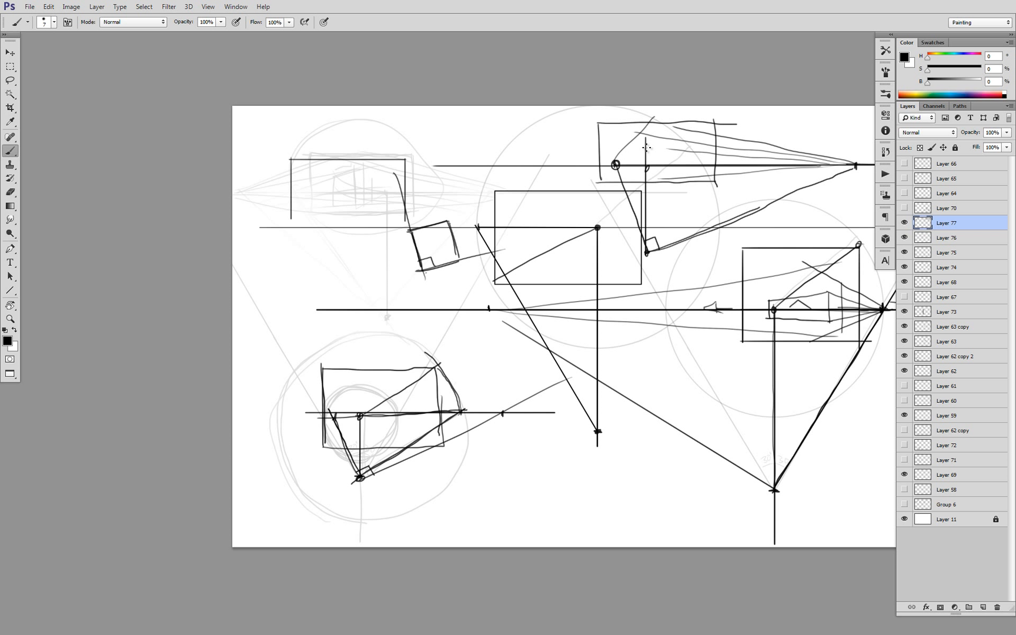
mouse_move(618, 163)
left_mouse_down()
mouse_move(678, 131)
mouse_move(687, 146)
mouse_move(660, 187)
mouse_move(711, 175)
left_mouse_up()
left_click_drag(672, 117, 675, 191)
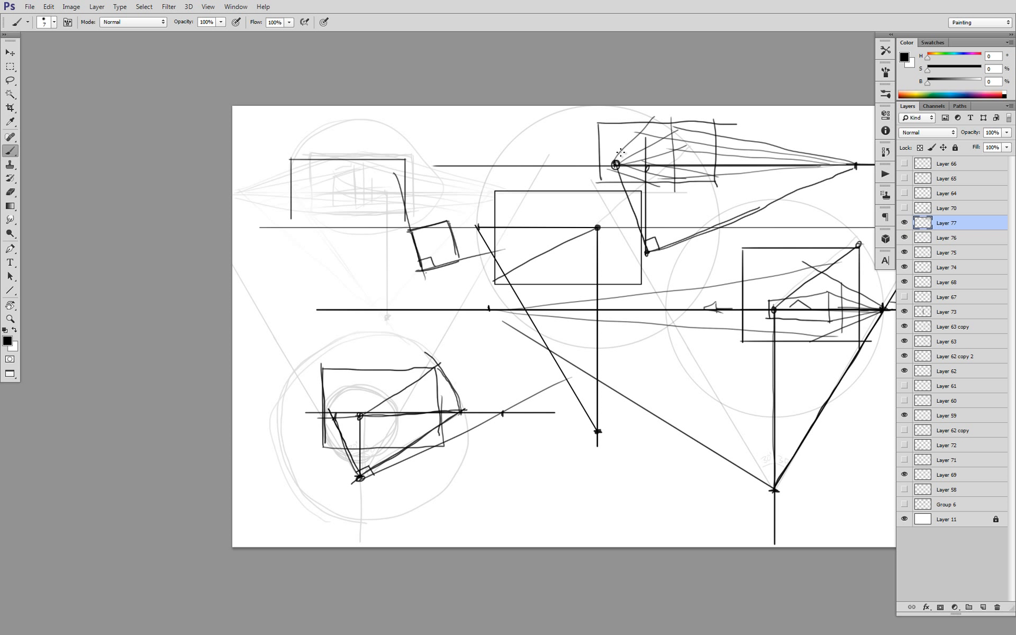
mouse_move(627, 118)
left_mouse_down()
mouse_move(617, 164)
mouse_move(606, 124)
mouse_move(615, 164)
left_mouse_up()
Complete the dark frame's bottom edge and draw a low horizon line across it
left_click_drag(290, 218, 411, 216)
key("ctrl+z")
left_click_drag(291, 221, 392, 220)
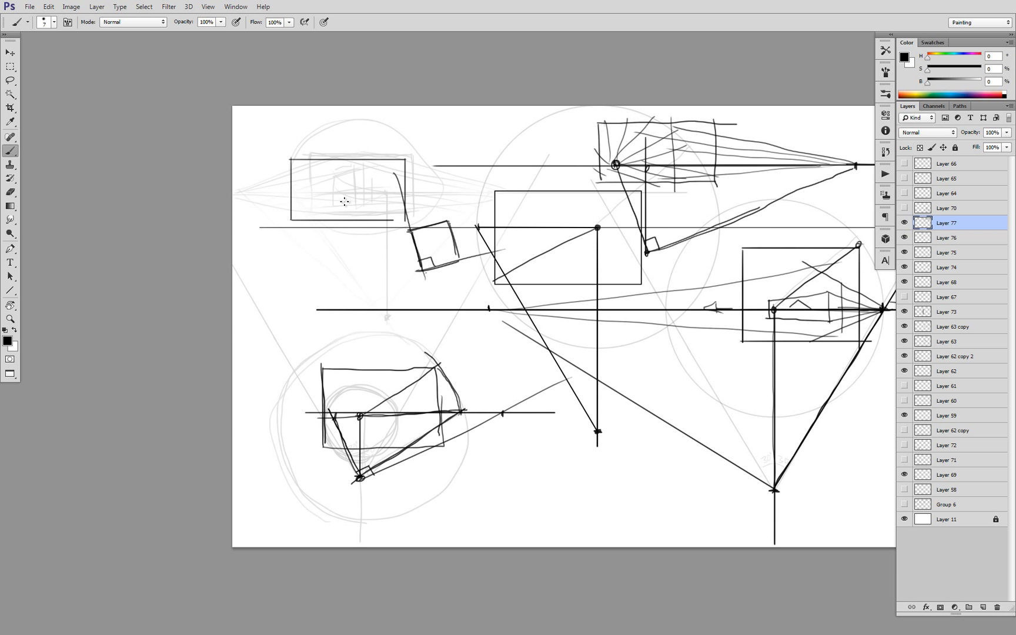
left_click_drag(261, 203, 491, 203)
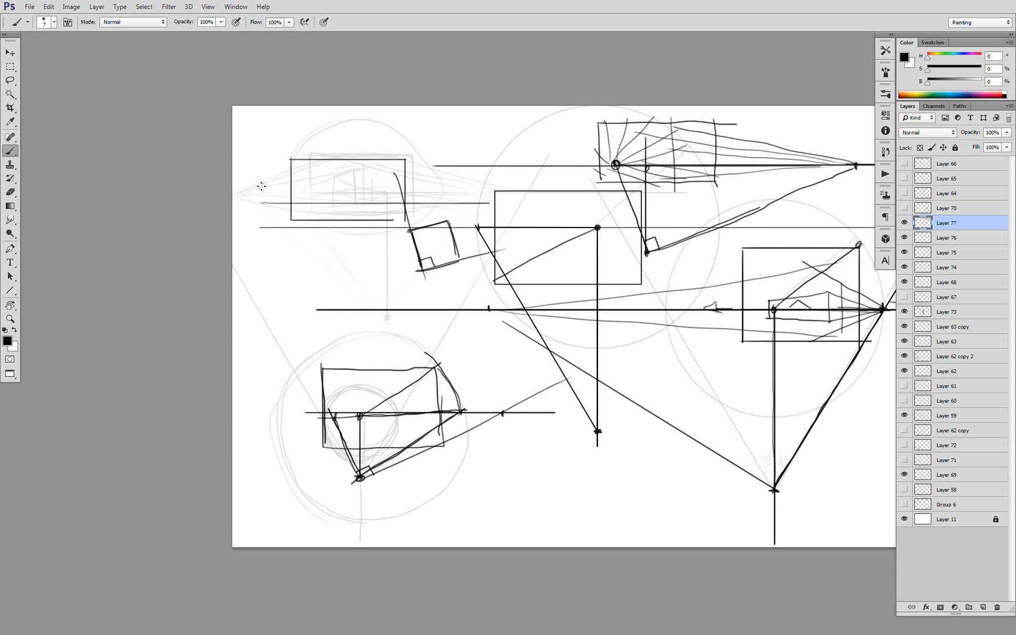
Try converging lines from vanishing points on both sides of the dark frame and undo them
mouse_move(246, 191)
left_mouse_down()
mouse_move(374, 159)
mouse_move(388, 167)
mouse_move(350, 217)
left_mouse_up()
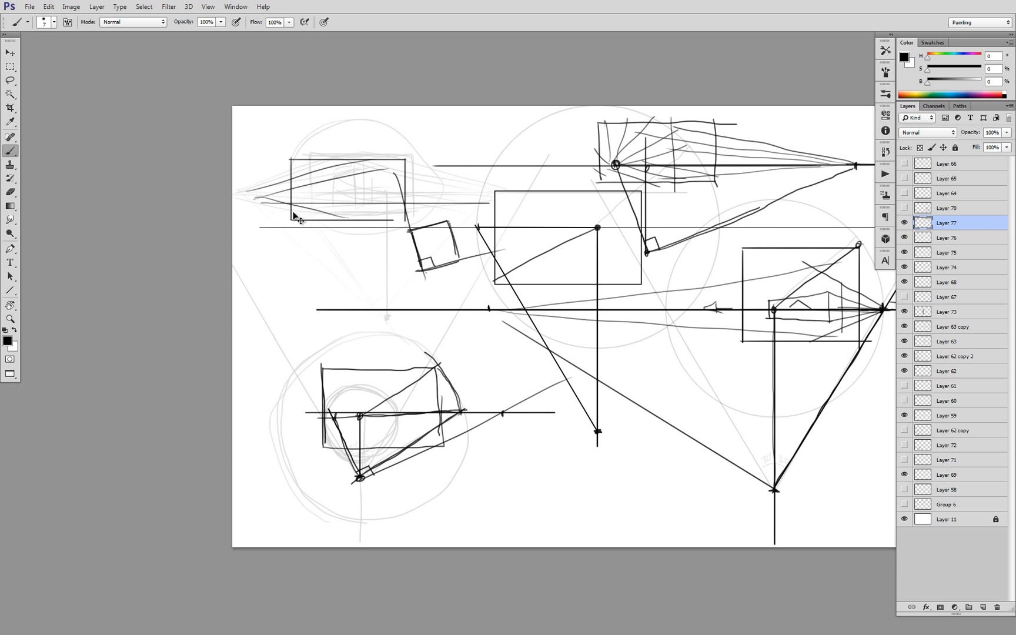
key("ctrl+z")
mouse_move(256, 207)
left_mouse_down()
mouse_move(342, 218)
mouse_move(394, 185)
left_mouse_up()
left_click_drag(478, 199, 363, 173)
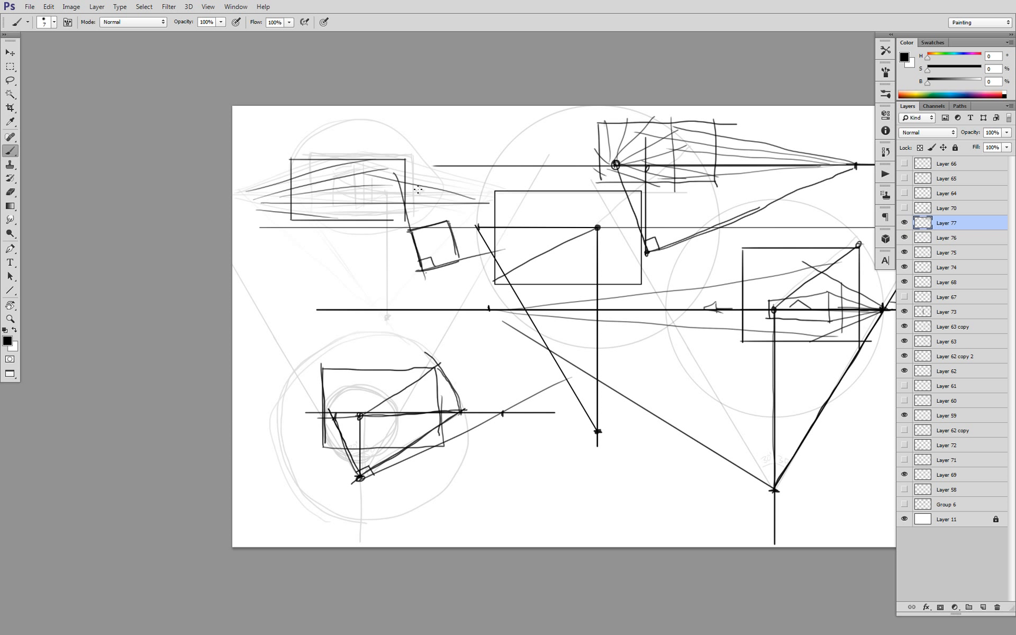
key("ctrl+z")
key("ctrl+alt+z")
key("ctrl+alt+z")
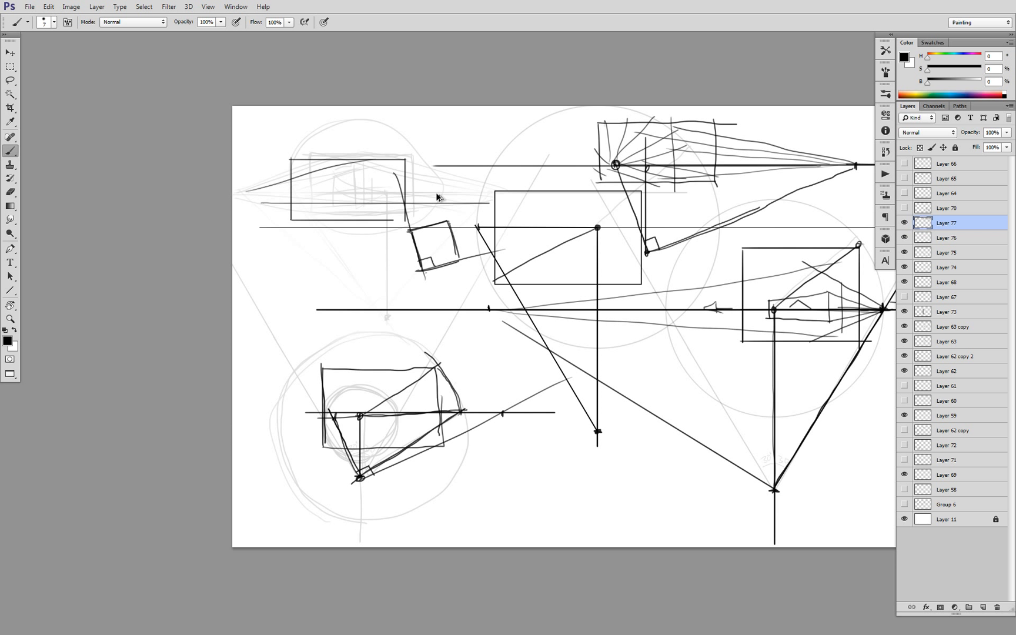
mouse_move(516, 181)
left_mouse_down()
mouse_move(353, 162)
mouse_move(403, 218)
mouse_move(373, 223)
mouse_move(356, 194)
left_mouse_up()
key("ctrl+alt+z")
Draw converging lines from an outer vanishing point and from another placed inside the dark frame
mouse_move(476, 200)
left_mouse_down()
mouse_move(344, 206)
mouse_move(442, 190)
mouse_move(355, 185)
mouse_move(360, 205)
mouse_move(359, 167)
left_mouse_up()
mouse_move(352, 167)
left_mouse_down()
mouse_move(351, 206)
mouse_move(349, 163)
left_mouse_up()
left_click_drag(305, 201, 339, 218)
mouse_move(308, 201)
left_mouse_down()
mouse_move(352, 180)
mouse_move(343, 189)
mouse_move(364, 172)
left_mouse_up()
Add vertical edges and base lines between the dark frame's converging lines to form a box
scroll(400, 212, "down", 4)
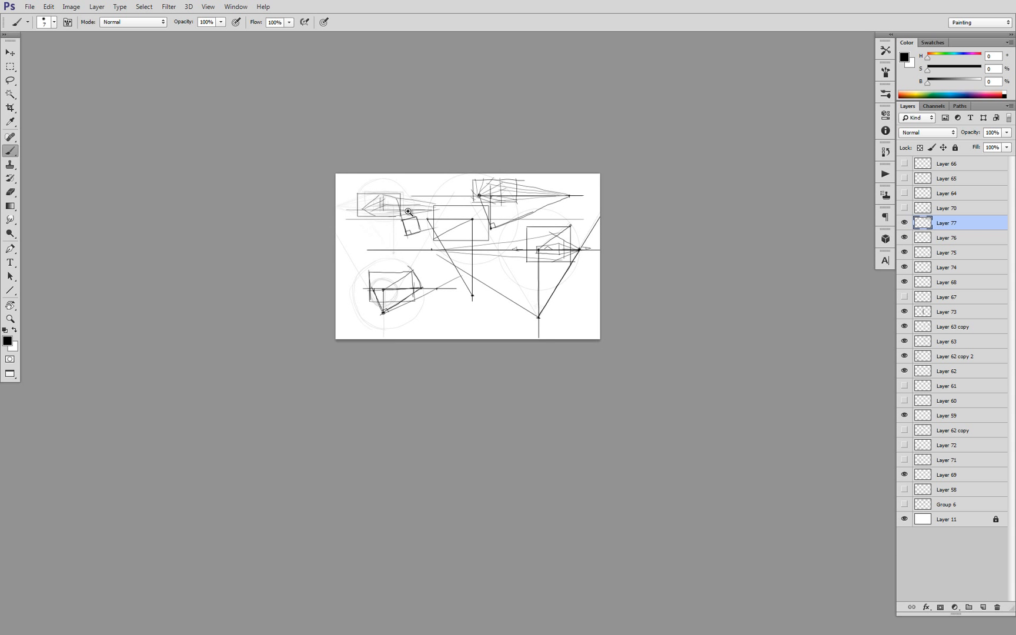
scroll(373, 223, "up", 2)
scroll(373, 223, "up", 2)
left_click_drag(334, 142, 339, 198)
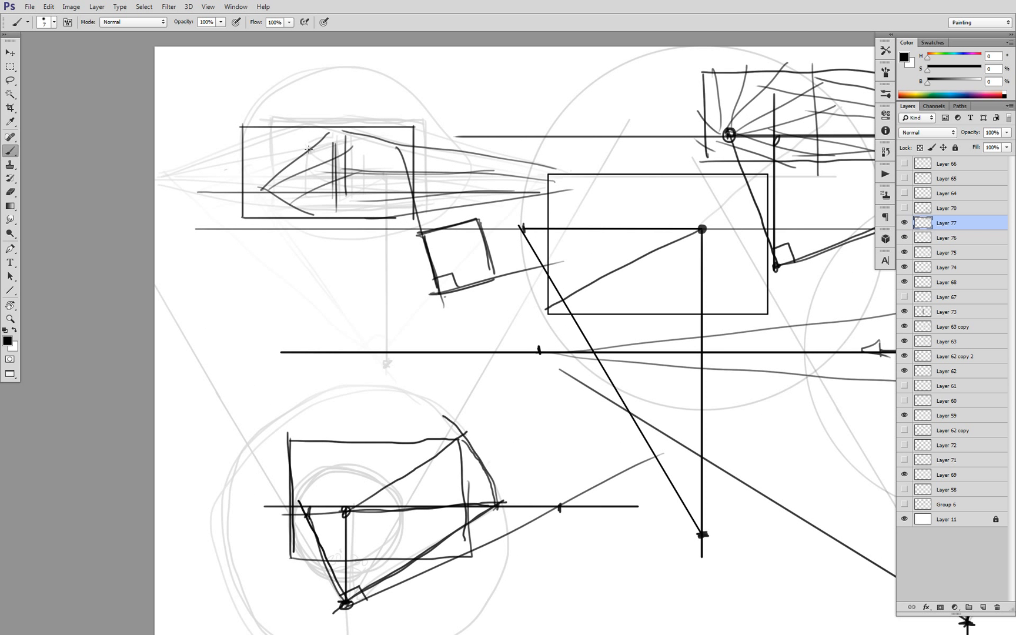
left_click_drag(308, 149, 316, 201)
mouse_move(254, 189)
left_mouse_down()
mouse_move(348, 208)
mouse_move(330, 204)
mouse_move(401, 198)
left_mouse_up()
left_click_drag(380, 136, 383, 200)
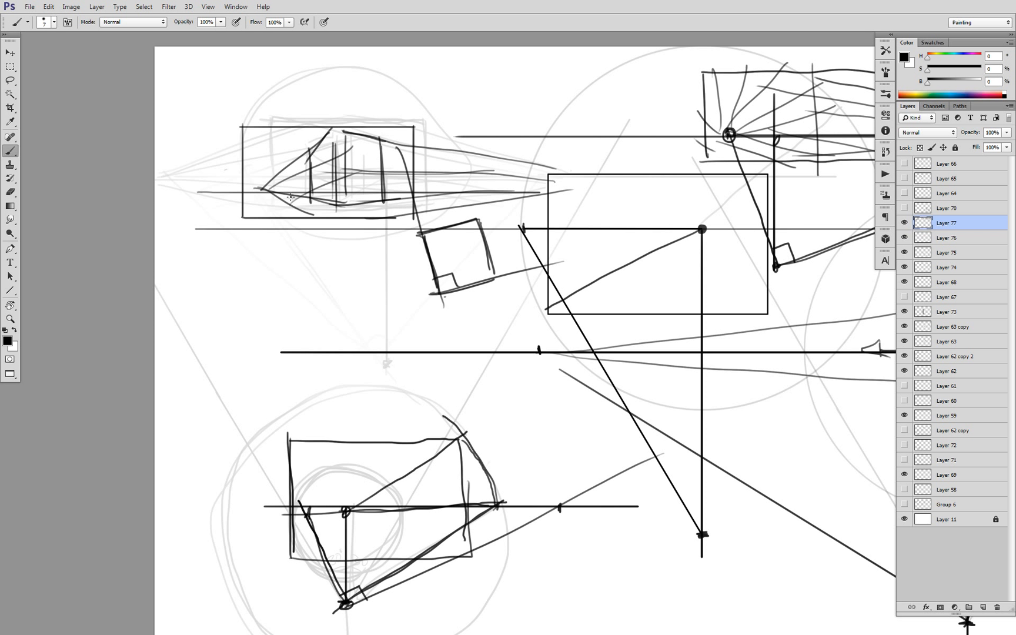
scroll(331, 250, "down", 4)
scroll(331, 250, "up", 4)
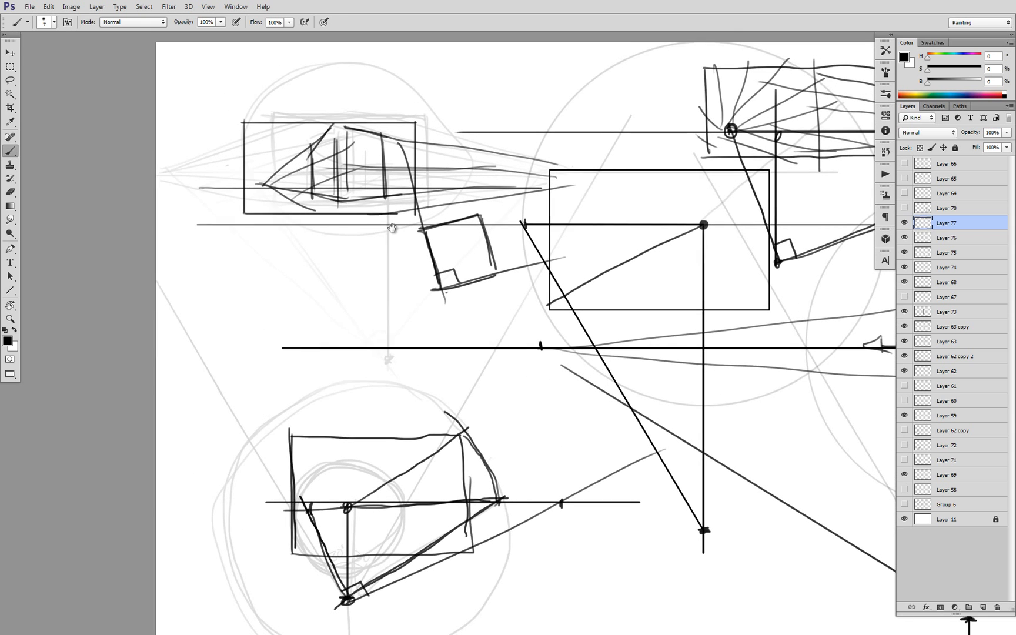
scroll(380, 208, "down", 5)
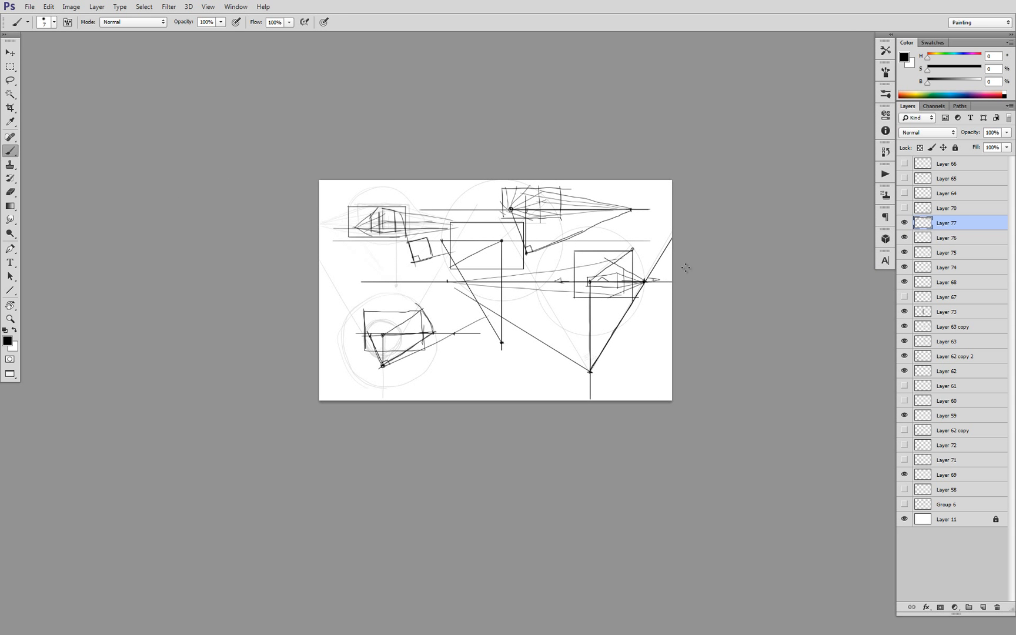
scroll(443, 266, "up", 3)
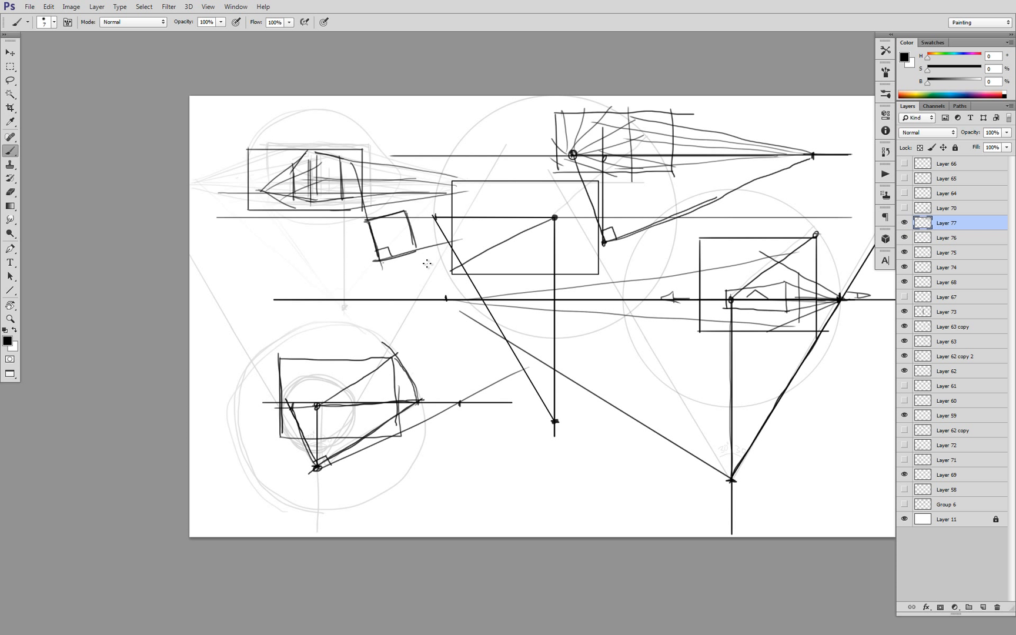
left_click(575, 278, "ctrl+alt")
left_click(575, 279, "ctrl+alt")
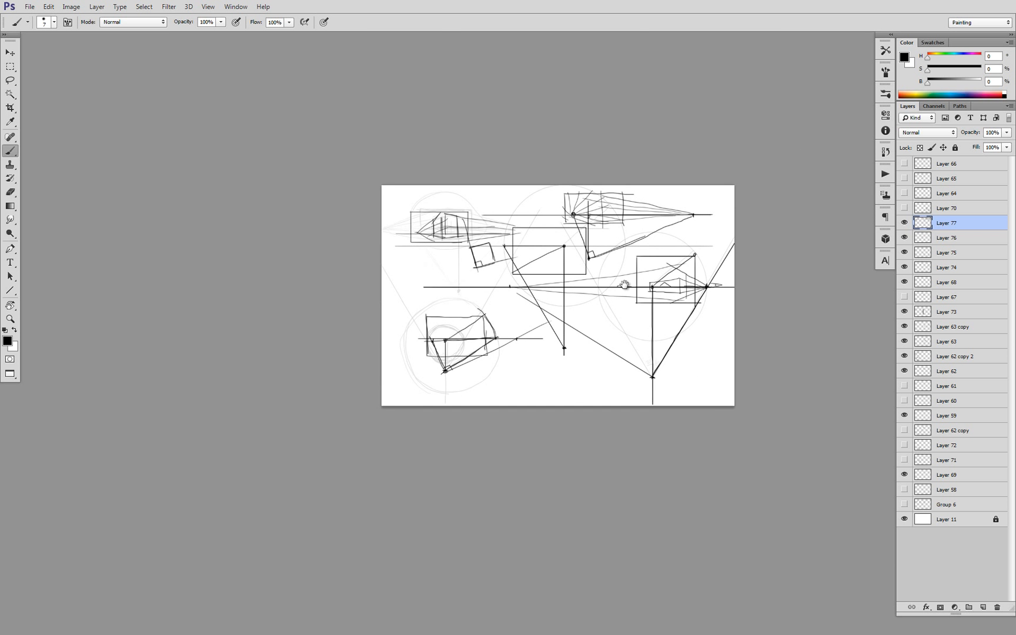
left_click_drag(625, 284, 602, 278)
left_click(618, 280, "ctrl")
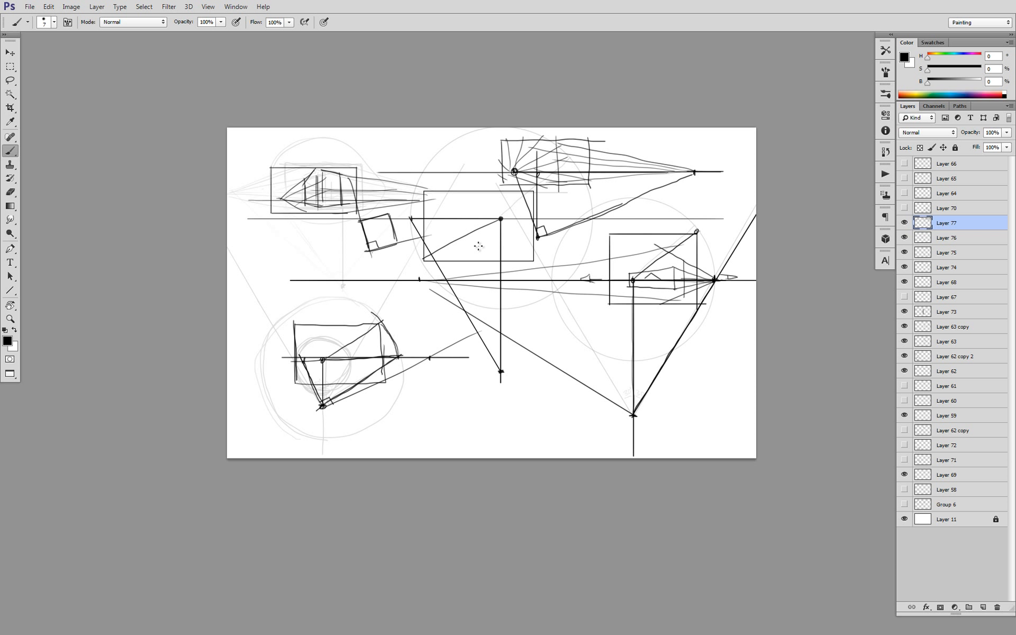
scroll(505, 261, "down", 2)
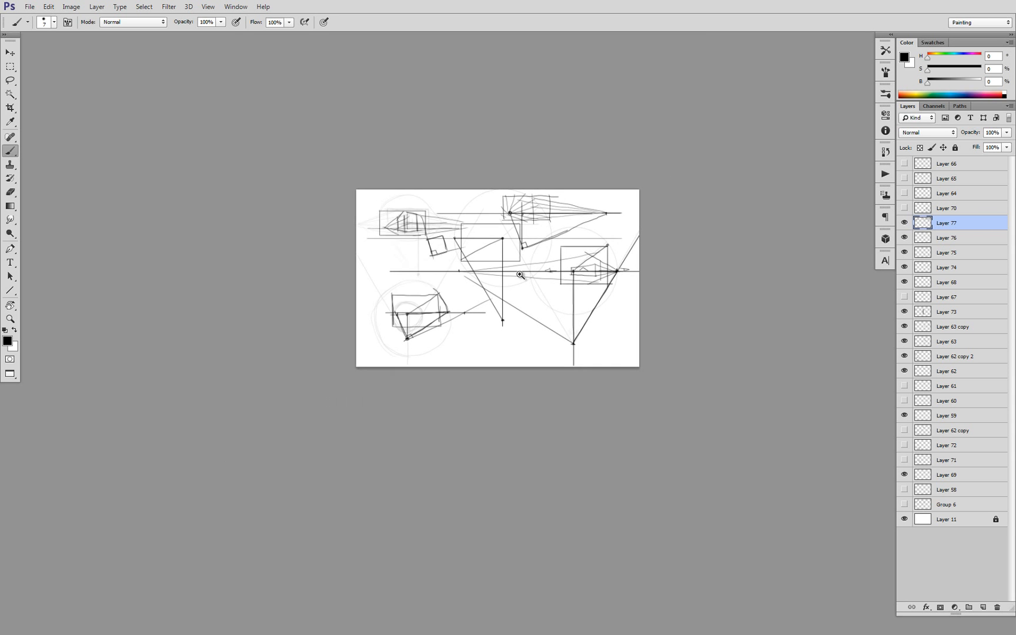
scroll(523, 274, "up", 2)
scroll(521, 298, "up", 3)
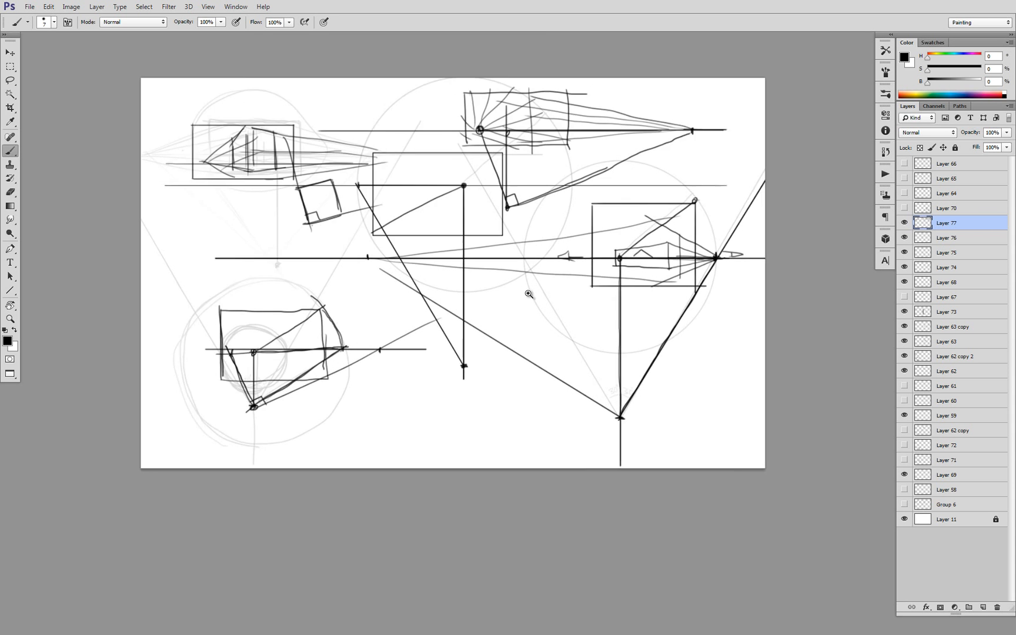
scroll(537, 226, "down", 4)
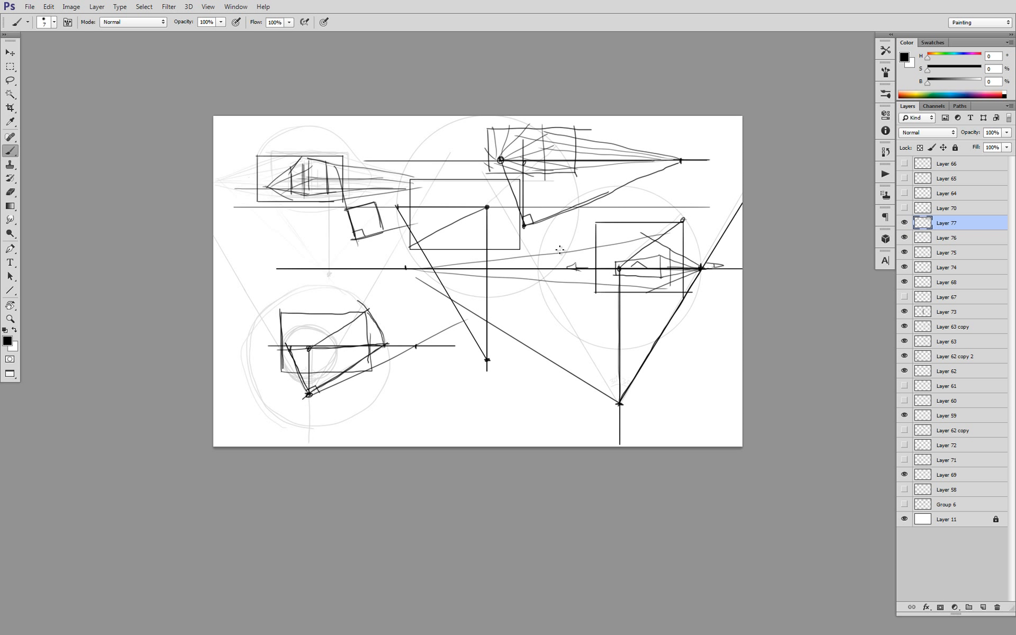
left_click_drag(521, 264, 518, 265)
left_click(519, 266, "alt")
left_click(525, 276, "alt")
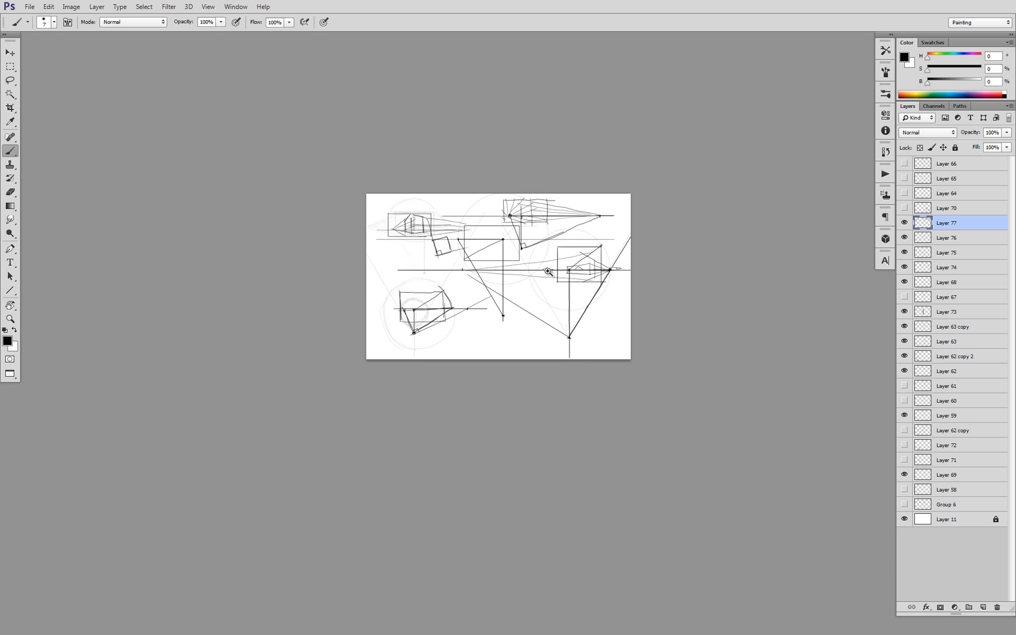
Sketch a new rectangular picture frame freehand between the small dark frame and the circled station-point construction below it
left_click(548, 272, "ctrl")
left_click(545, 271, "ctrl")
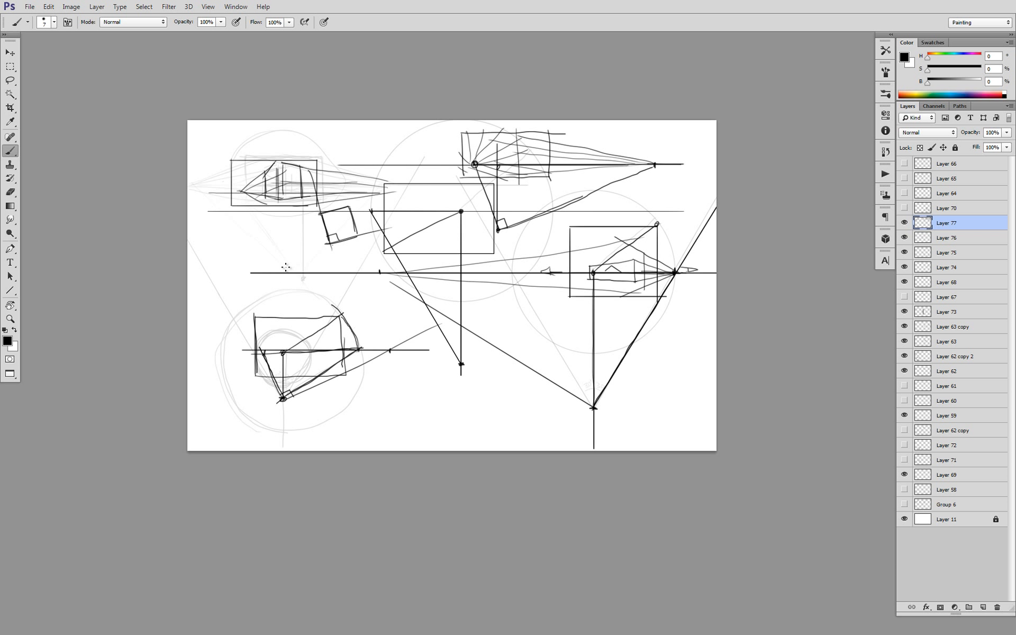
left_click_drag(217, 238, 219, 298)
mouse_move(217, 238)
left_mouse_down()
mouse_move(310, 233)
mouse_move(317, 291)
left_mouse_up()
mouse_move(207, 294)
left_mouse_down()
mouse_move(308, 289)
mouse_move(307, 246)
mouse_move(309, 299)
mouse_move(314, 236)
mouse_move(219, 238)
mouse_move(217, 293)
mouse_move(319, 295)
left_mouse_up()
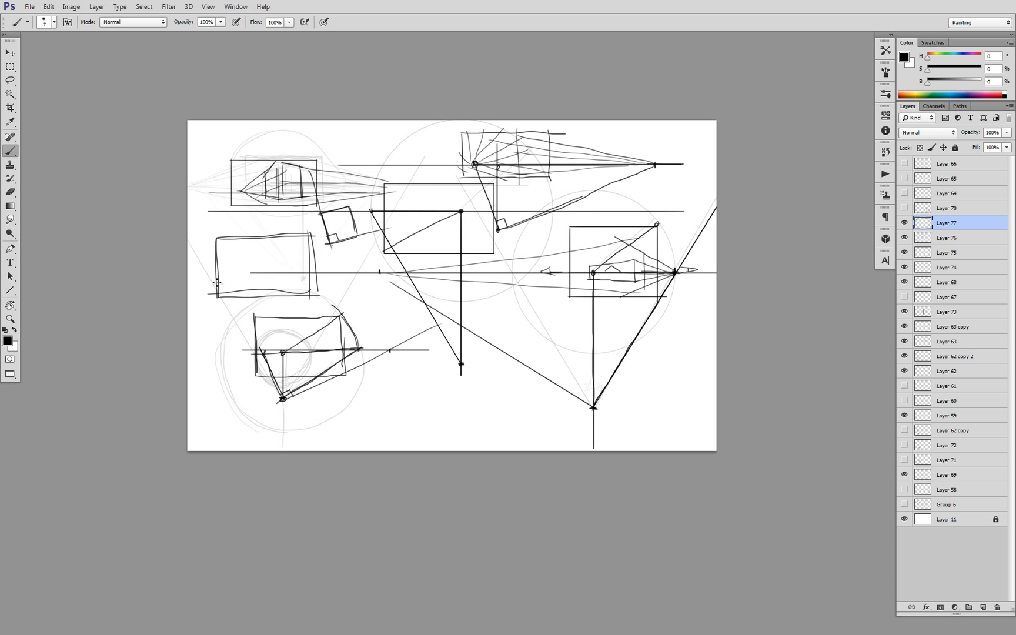
Draw a low horizon across the new frame, with converging lines and vertical edges forming a box in two-point perspective
left_click_drag(210, 283, 320, 277)
mouse_move(219, 278)
left_mouse_down()
mouse_move(277, 246)
mouse_move(265, 255)
mouse_move(270, 289)
mouse_move(249, 264)
mouse_move(254, 284)
mouse_move(273, 254)
mouse_move(310, 252)
left_mouse_up()
mouse_move(281, 287)
left_mouse_down()
mouse_move(309, 277)
mouse_move(299, 288)
left_mouse_up()
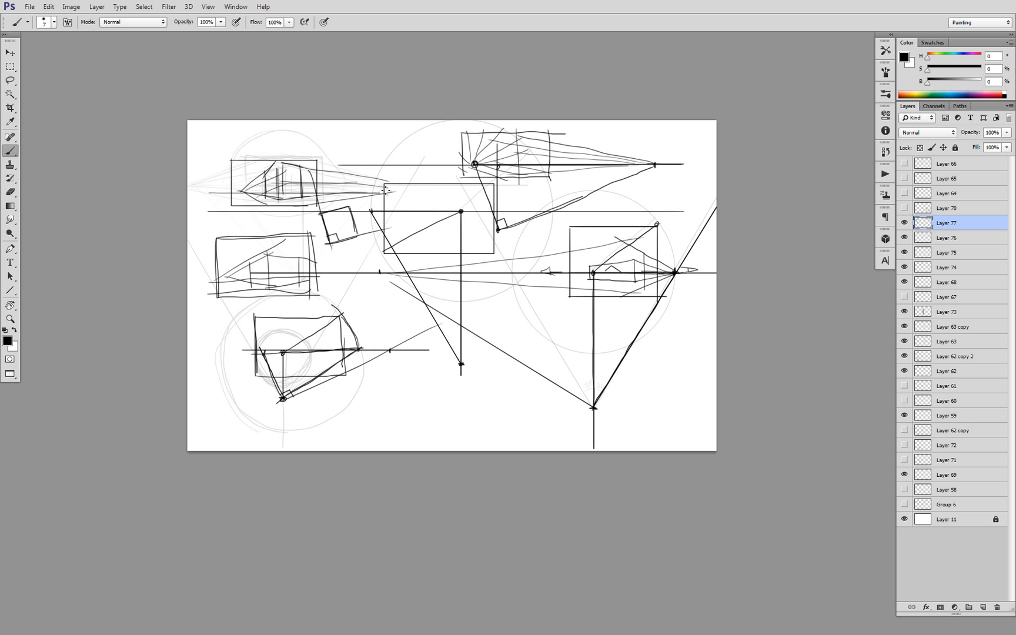
left_click_drag(452, 231, 459, 253)
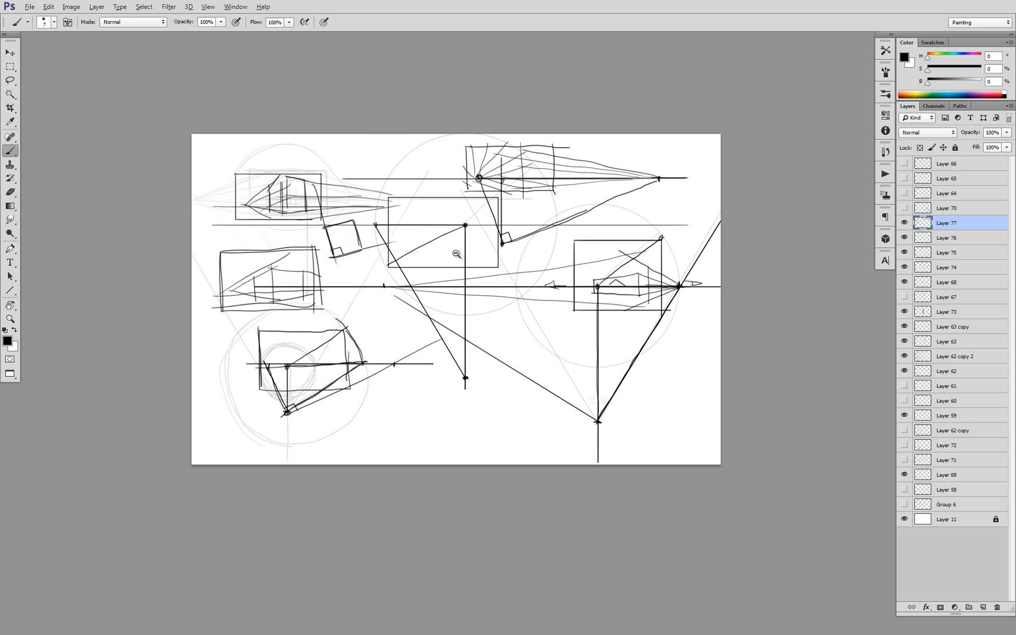